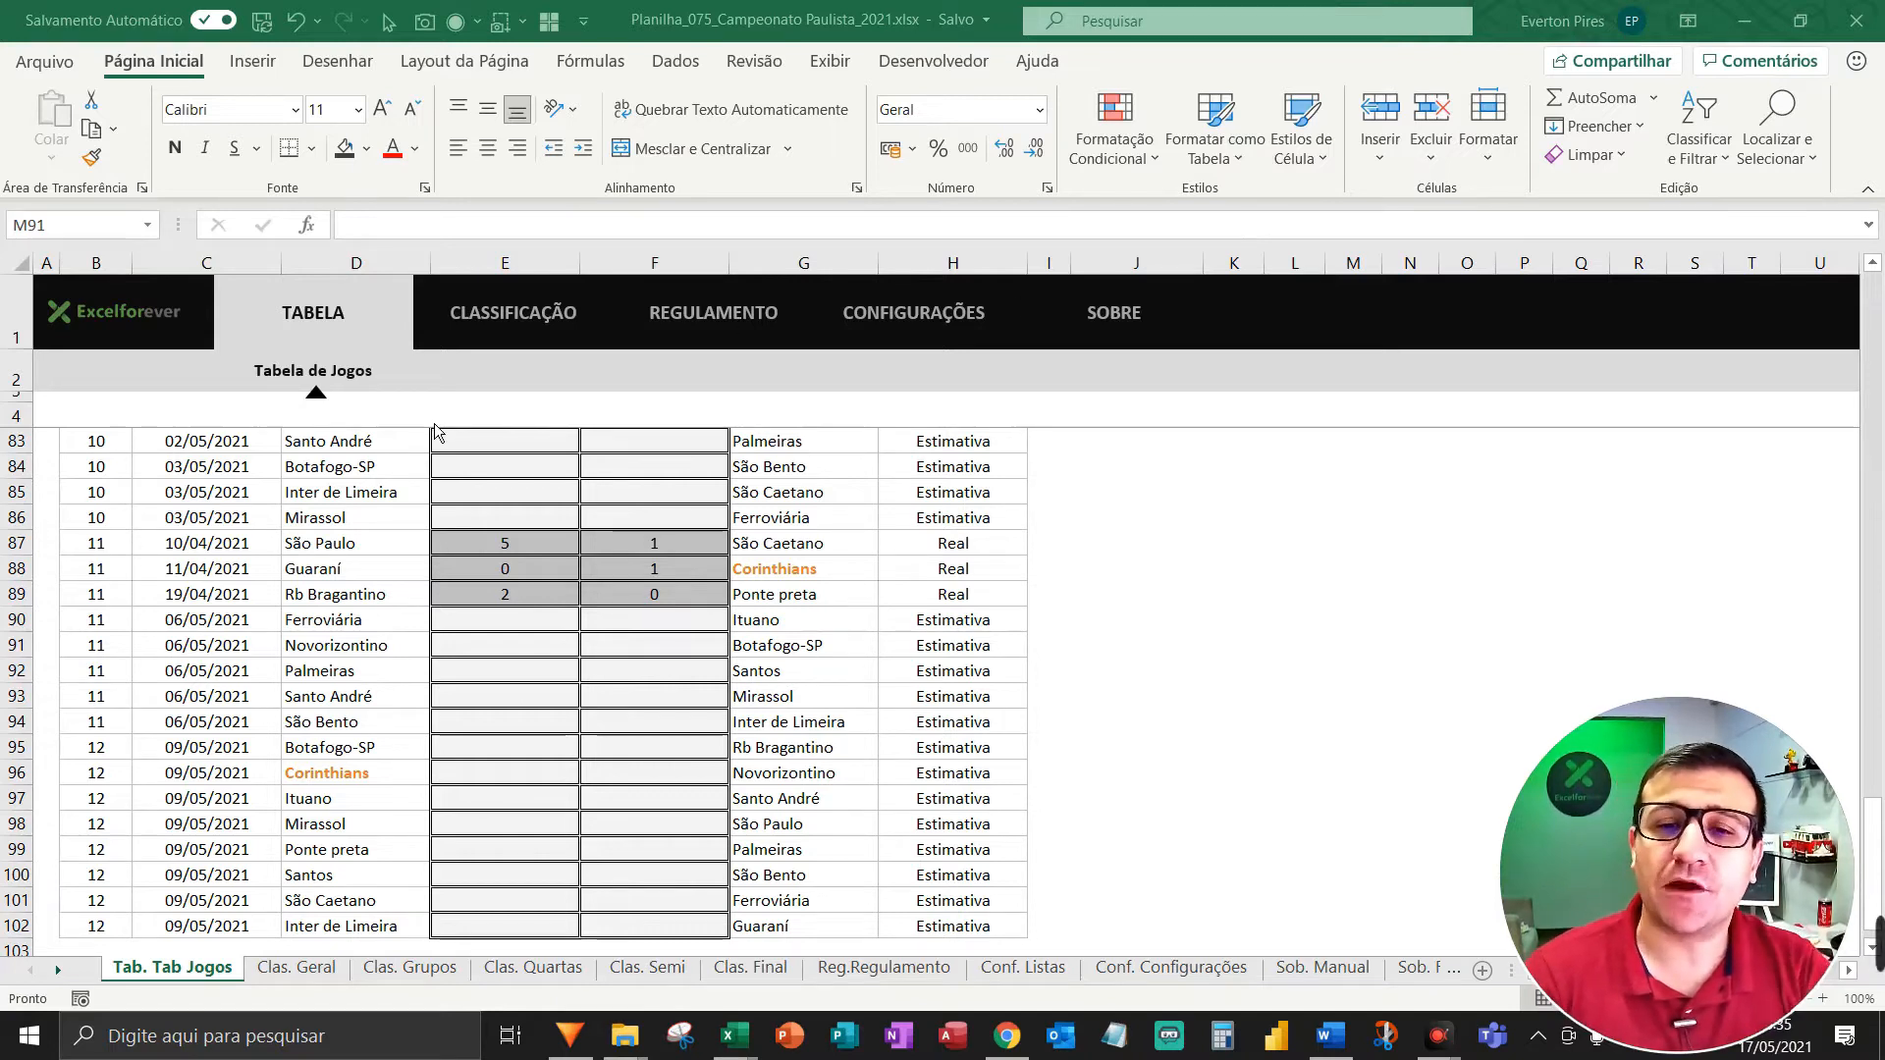
Browse forward through the workbook's sheets, then step back one sheet.
{"action": "key", "text": "F5"}
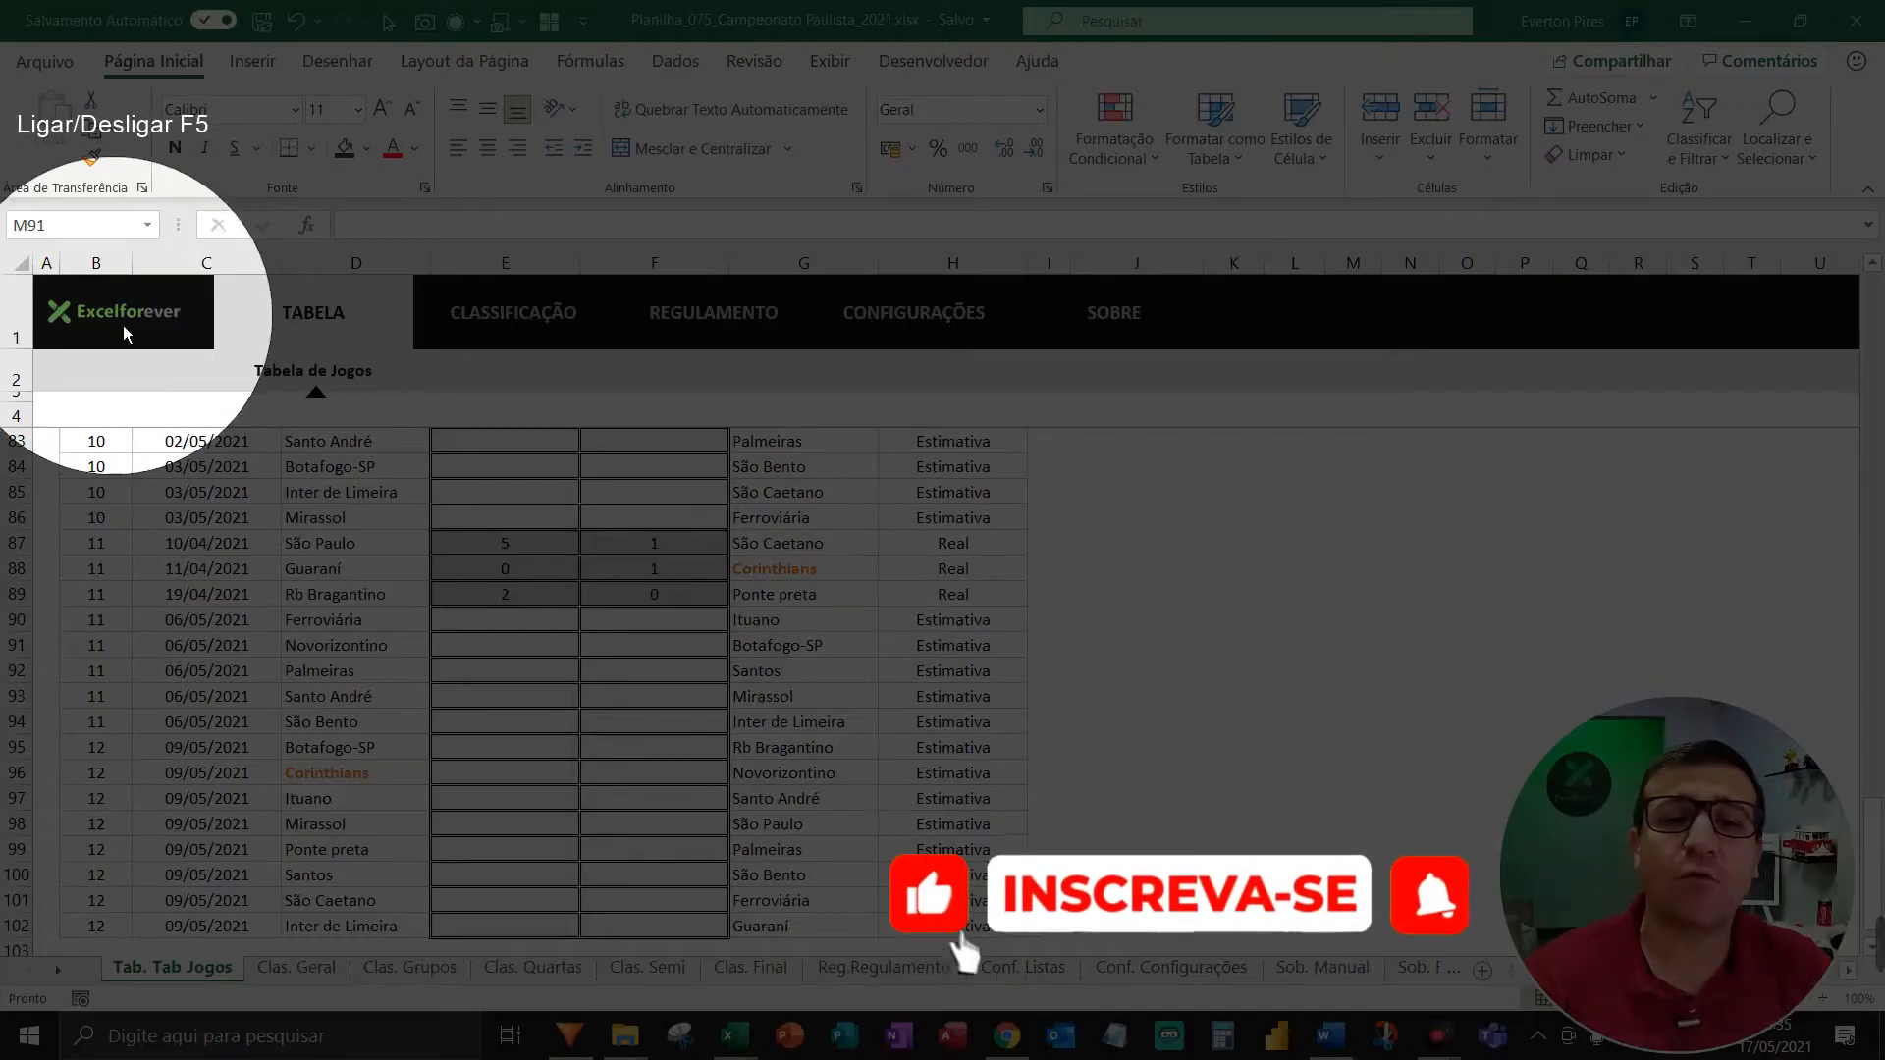
{"action": "key", "text": "F5"}
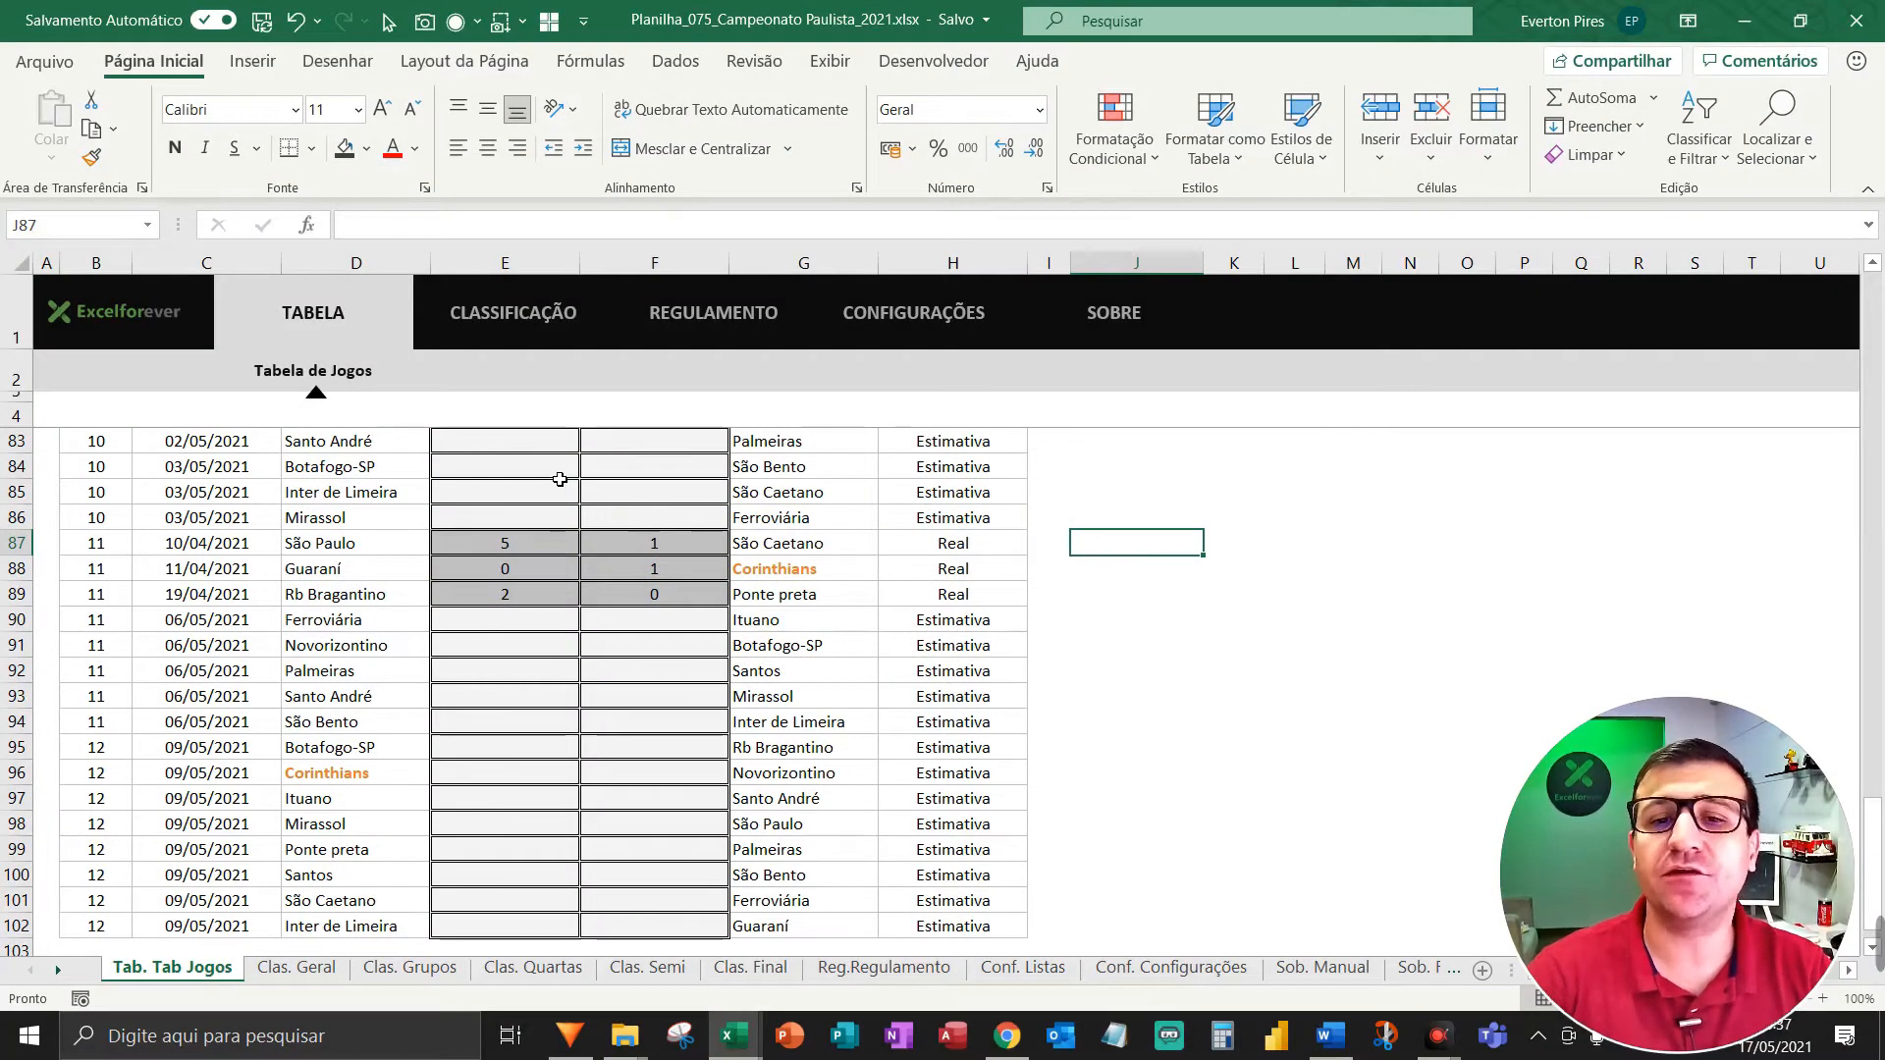
{"action": "scroll", "coordinate": [613, 507], "scroll_direction": "up", "scroll_amount": 1}
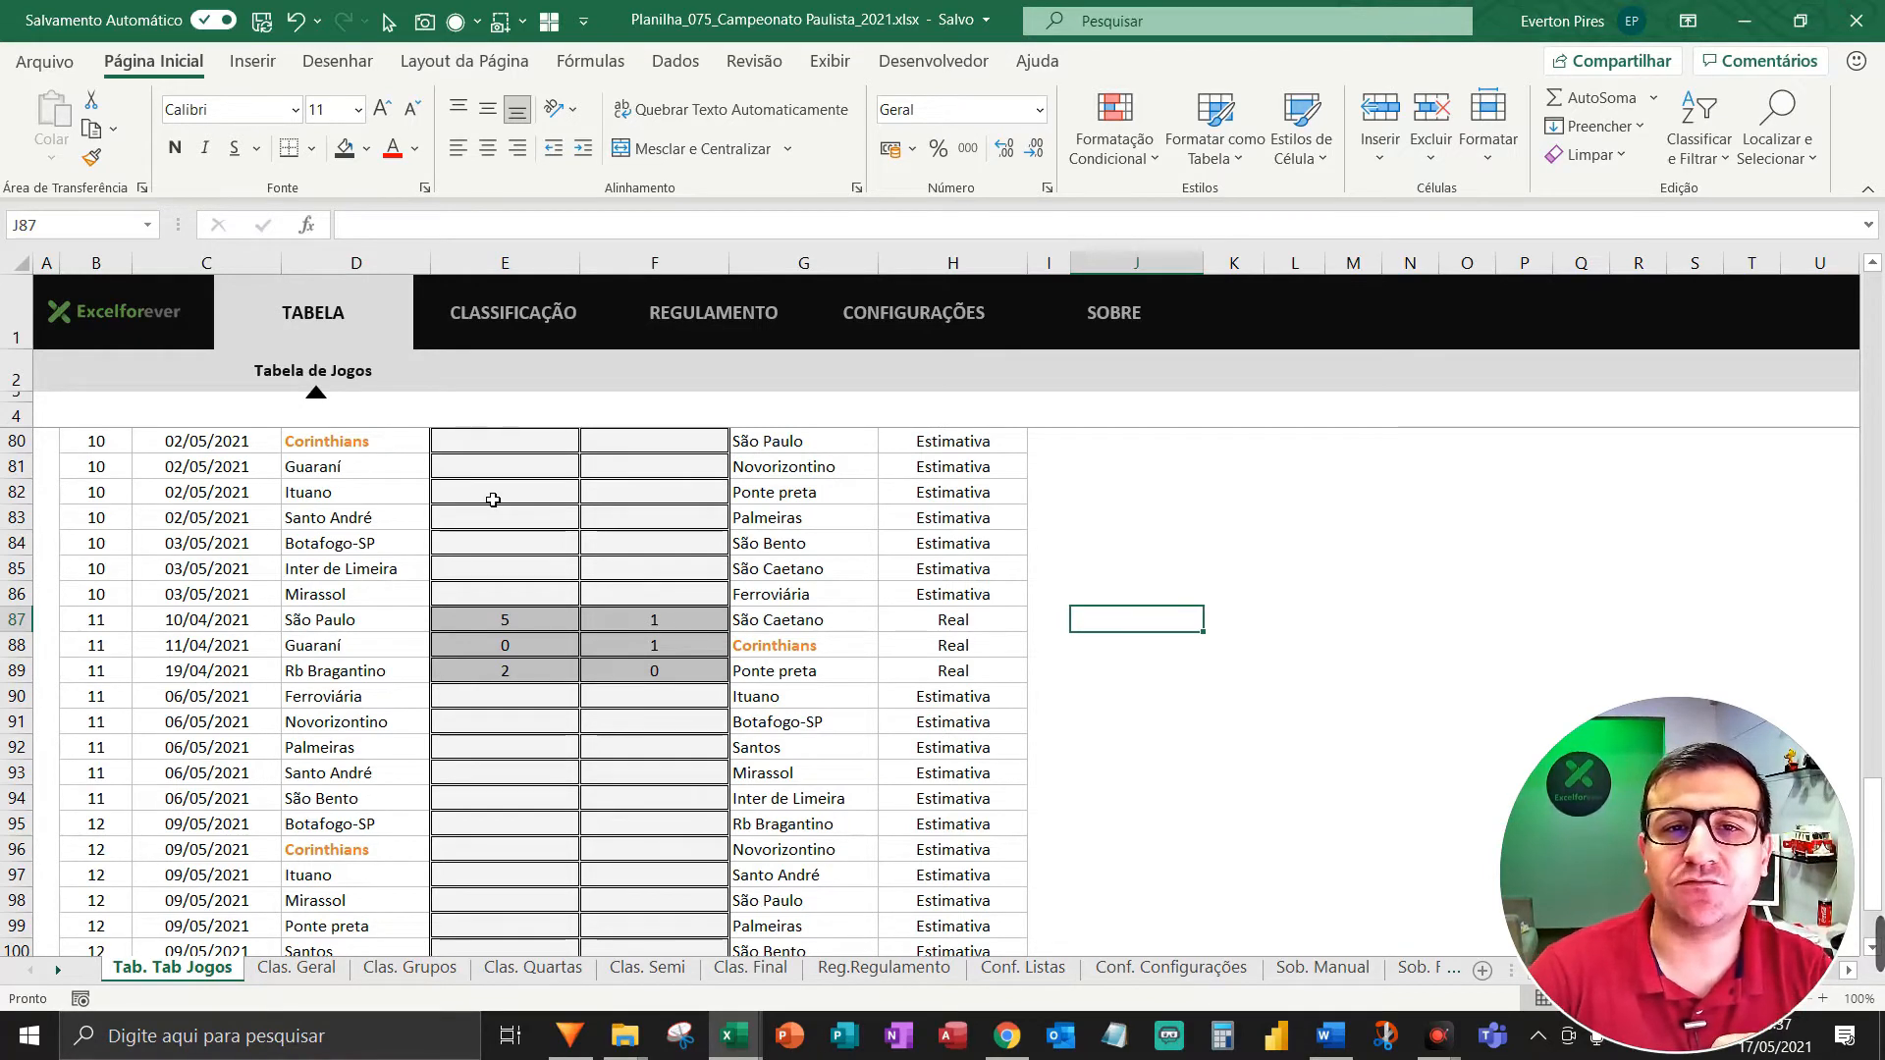
{"action": "key", "text": "F5"}
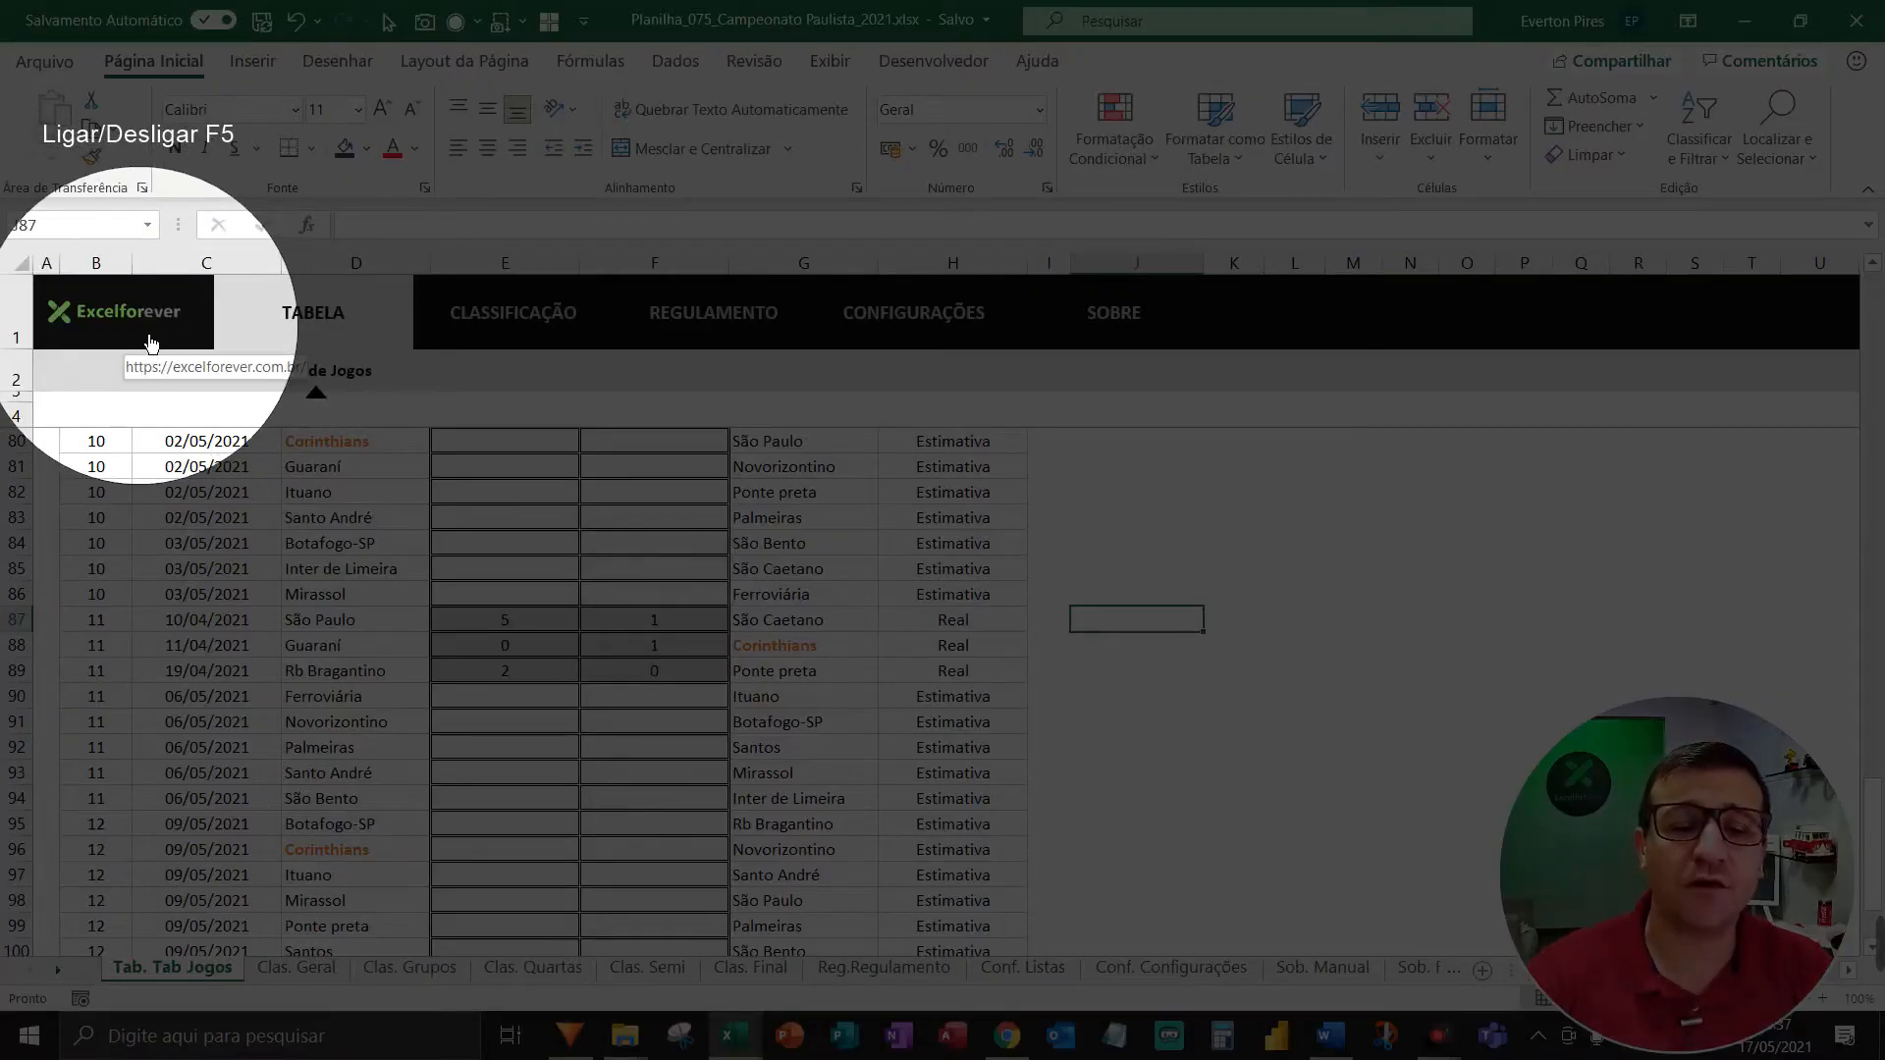
{"action": "key", "text": "F5"}
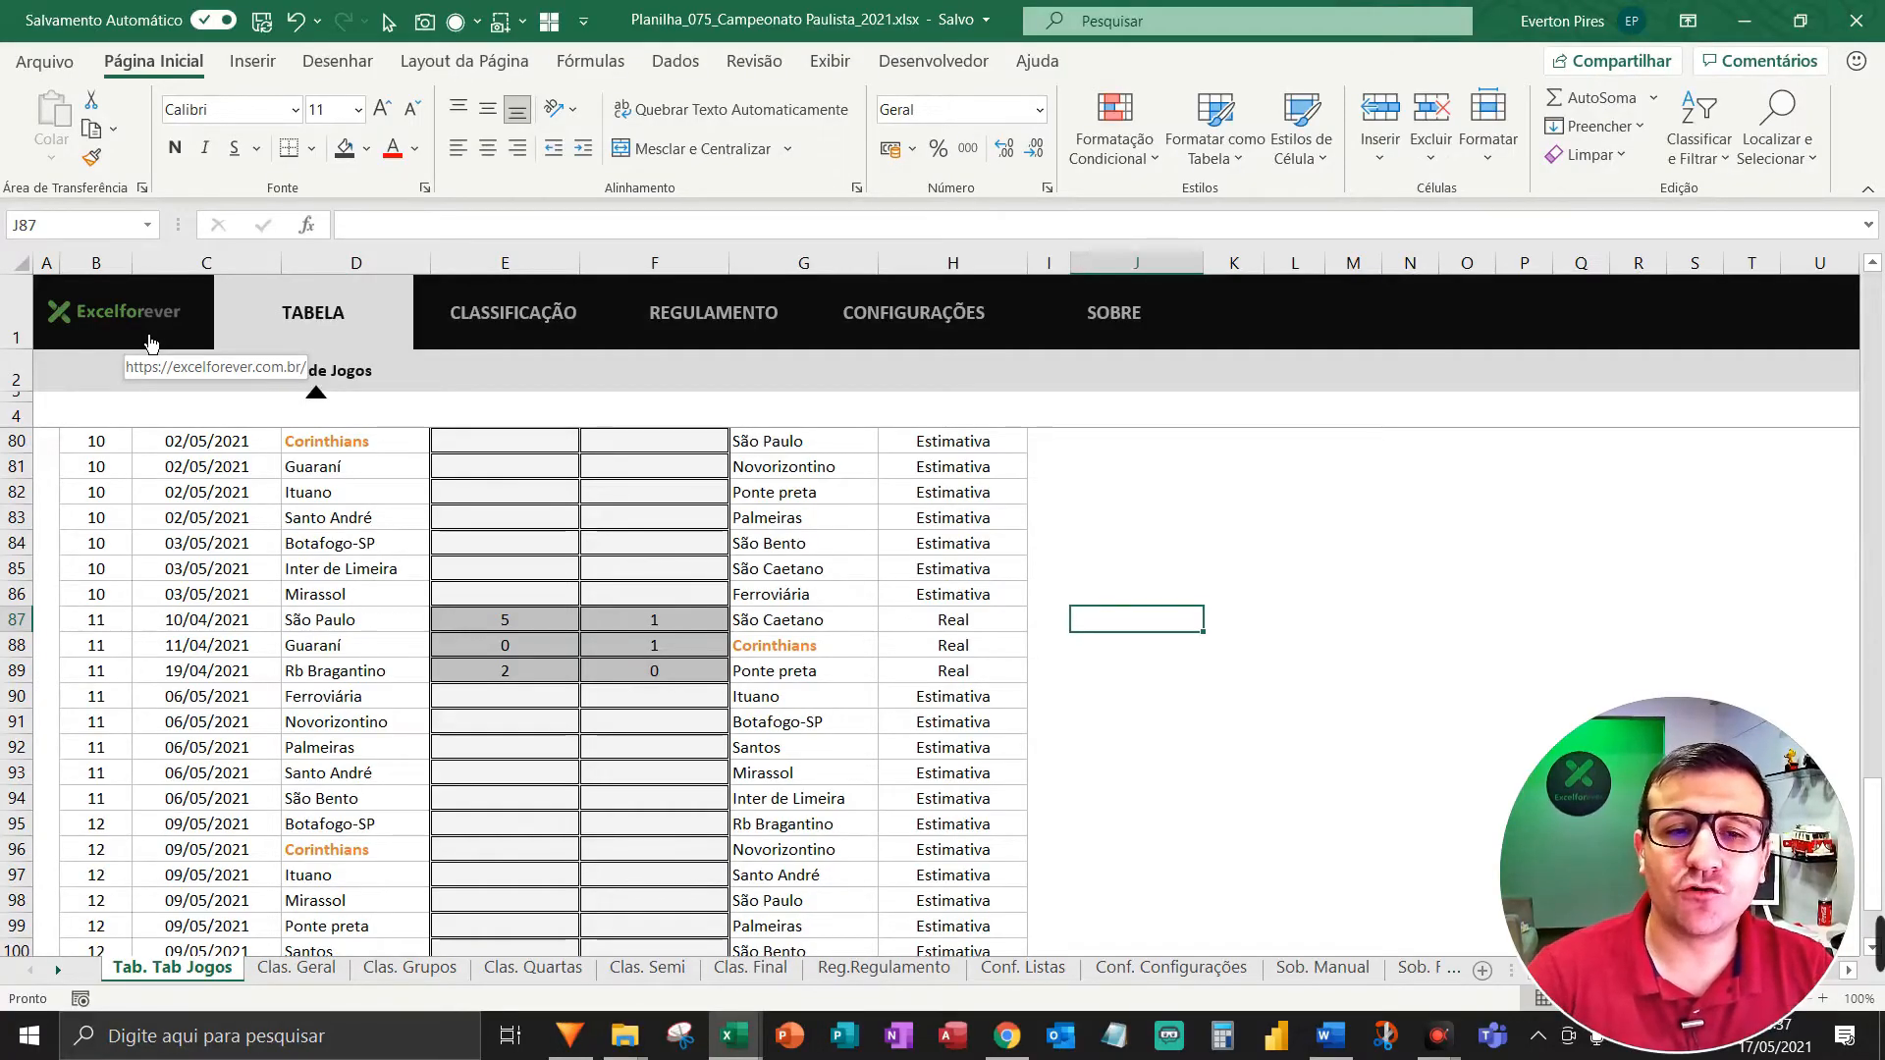
{"action": "key", "text": "ctrl+Page_Down"}
{"action": "key", "text": "ctrl+Page_Down"}
{"action": "key", "text": "ctrl+Page_Down"}
{"action": "key", "text": "ctrl+Page_Down"}
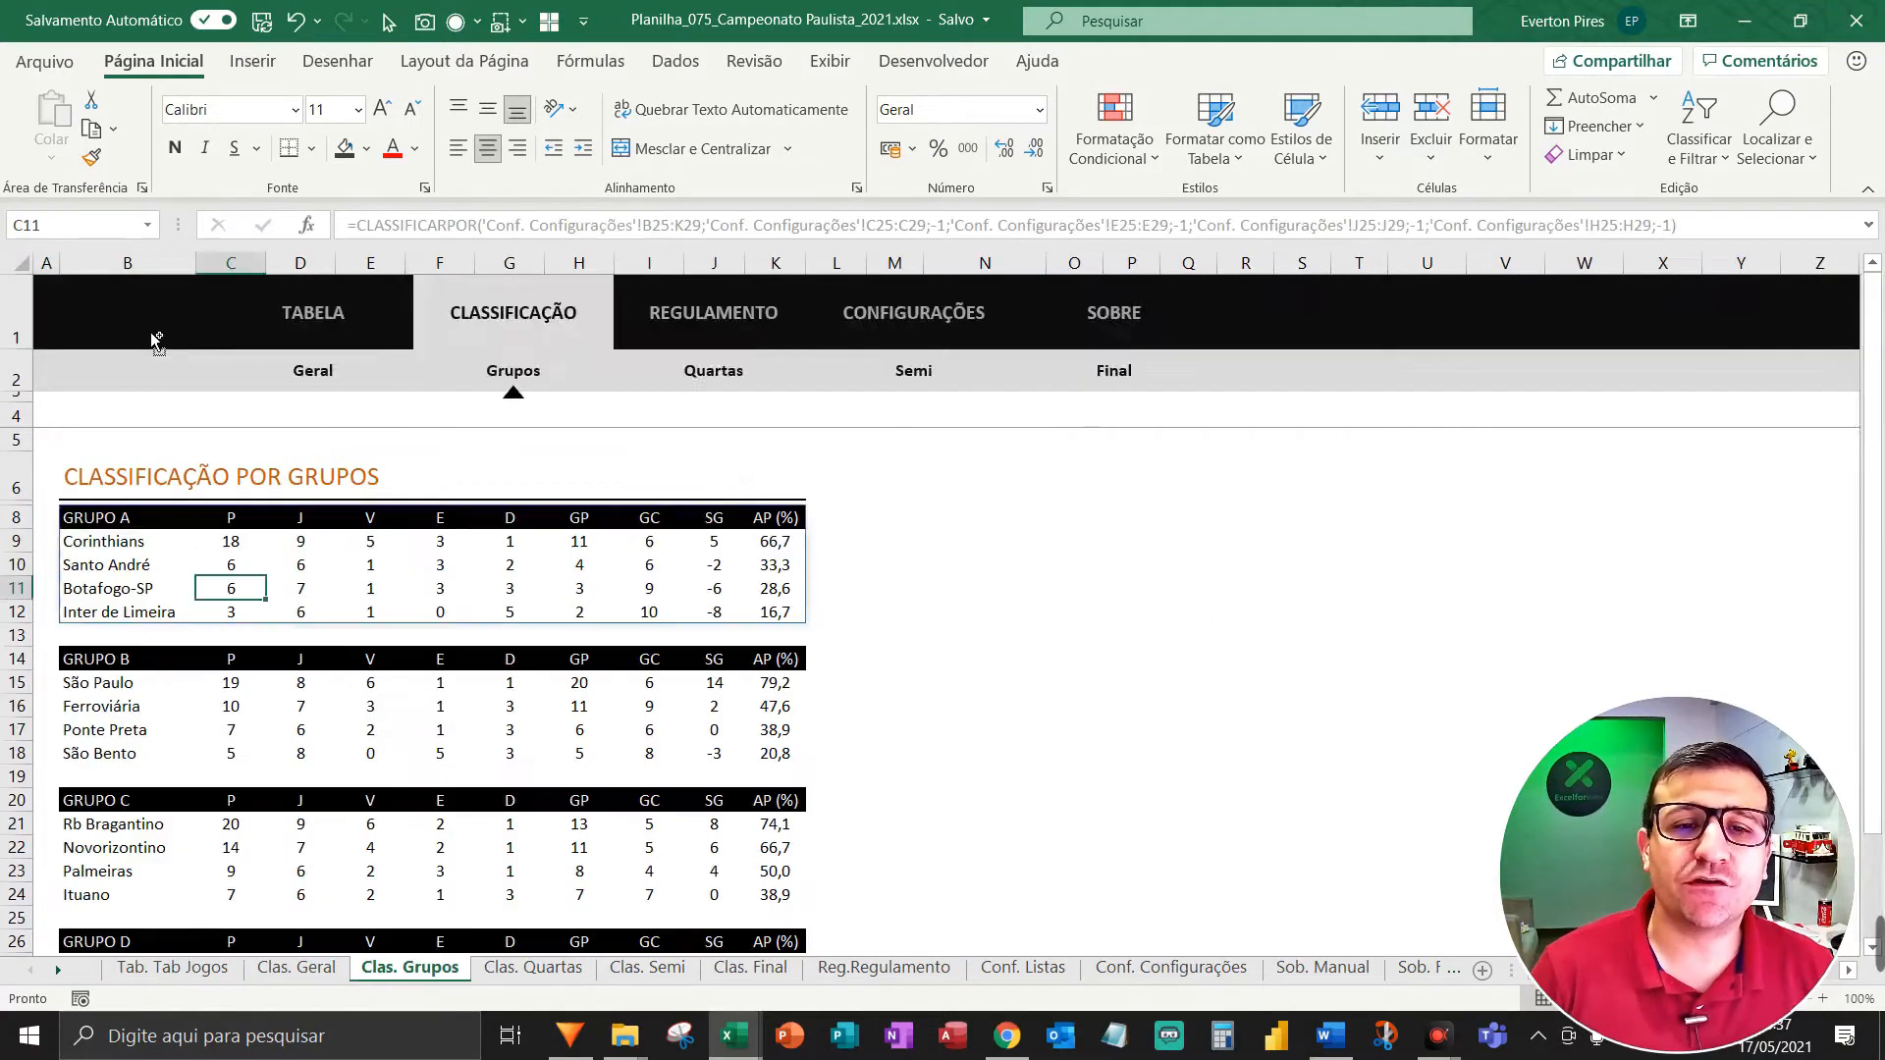
{"action": "key", "text": "ctrl+Page_Down"}
{"action": "key", "text": "ctrl+Page_Down"}
{"action": "key", "text": "ctrl+Page_Down"}
{"action": "key", "text": "ctrl+Page_Down"}
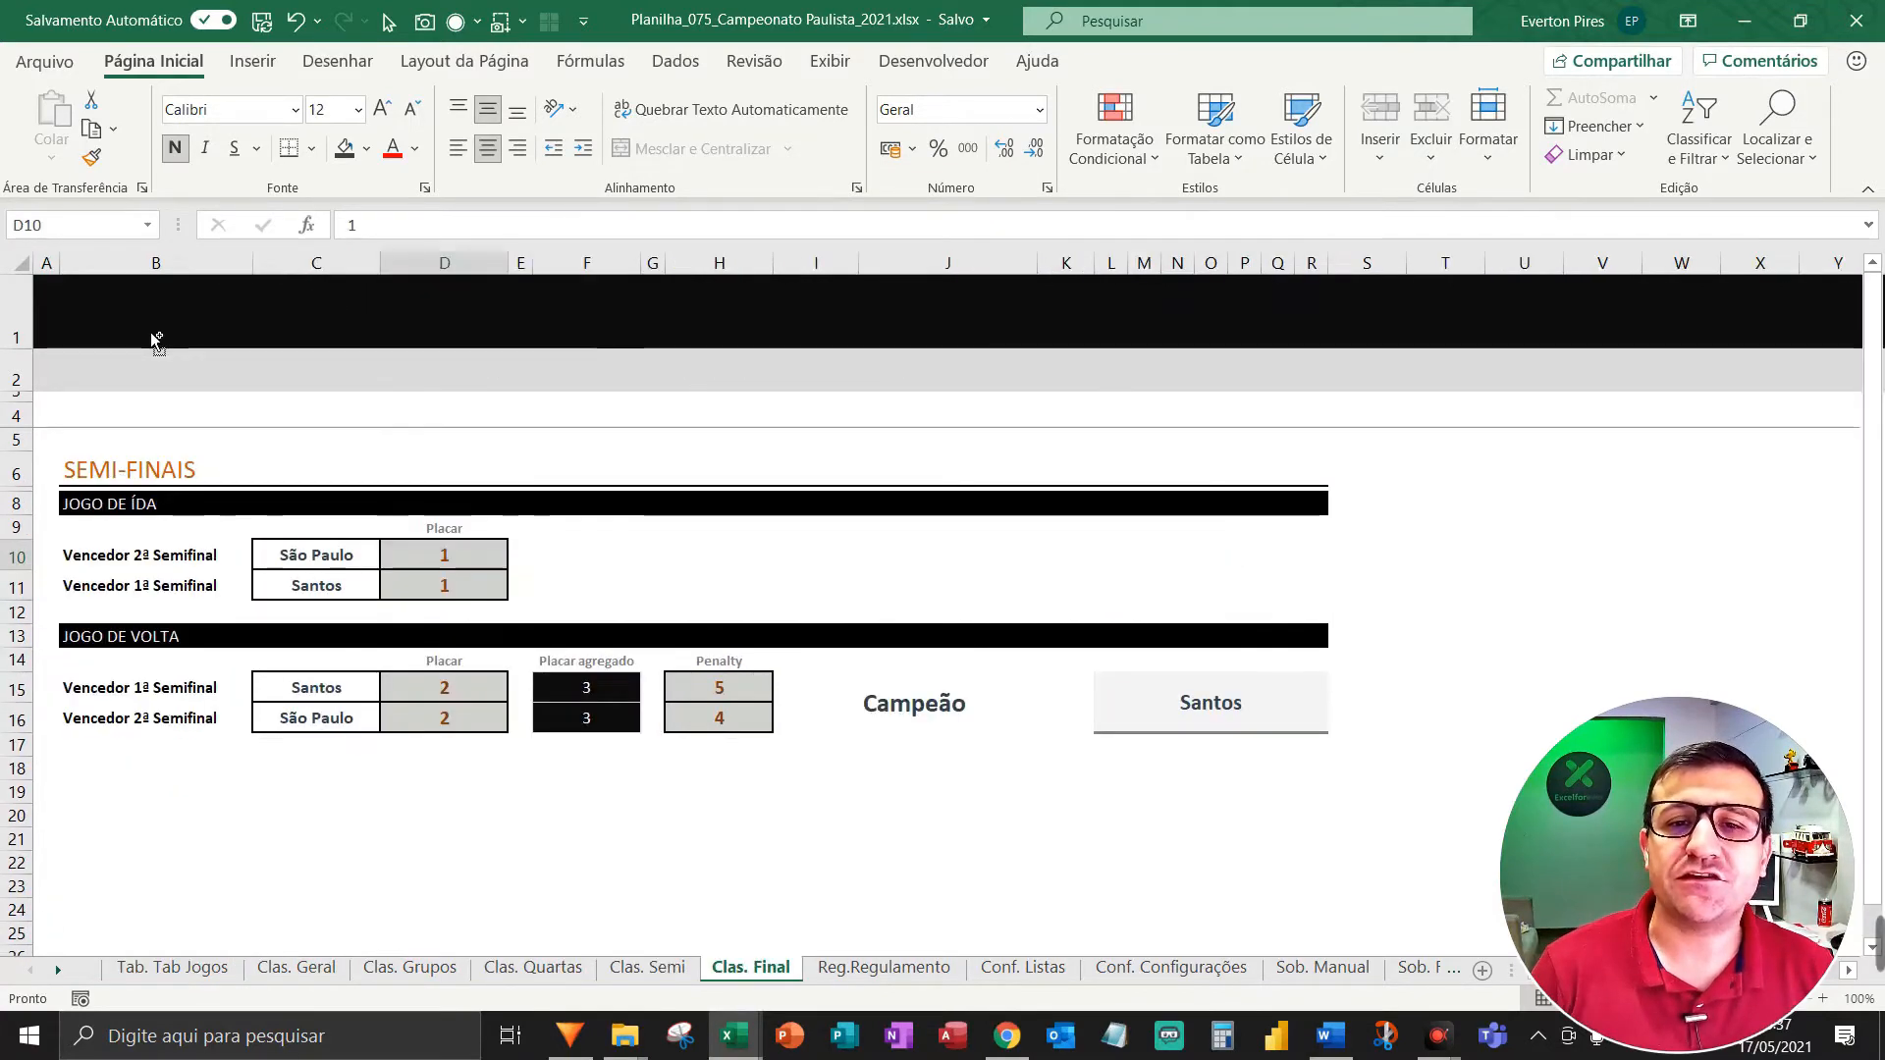
{"action": "key", "text": "ctrl+Page_Down"}
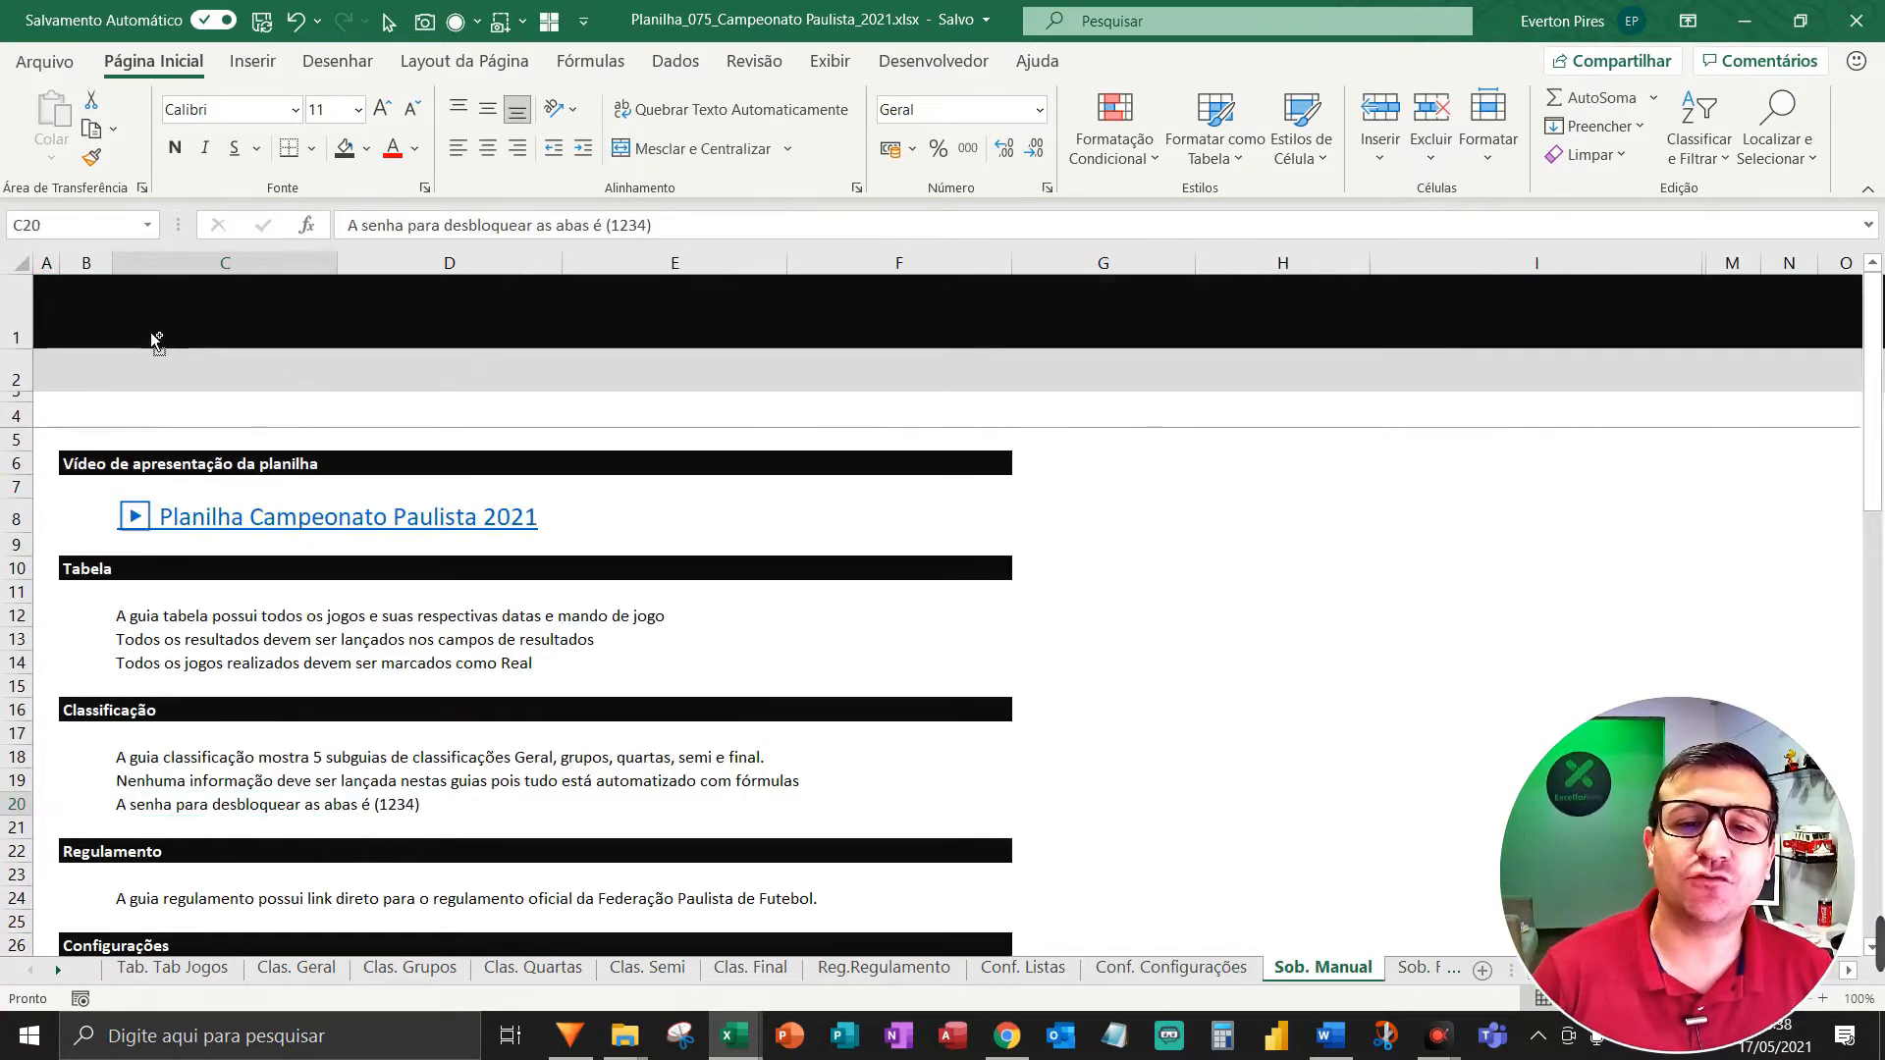
{"action": "key", "text": "ctrl+Page_Up"}
{"action": "key", "text": "ctrl+Page_Up"}
{"action": "key", "text": "ctrl+Page_Up"}
{"action": "key", "text": "ctrl+Page_Up"}
{"action": "key", "text": "ctrl+Page_Up"}
{"action": "key", "text": "ctrl+Page_Up"}
{"action": "key", "text": "ctrl+Page_Up"}
{"action": "key", "text": "ctrl+Page_Up"}
{"action": "key", "text": "ctrl+Page_Up"}
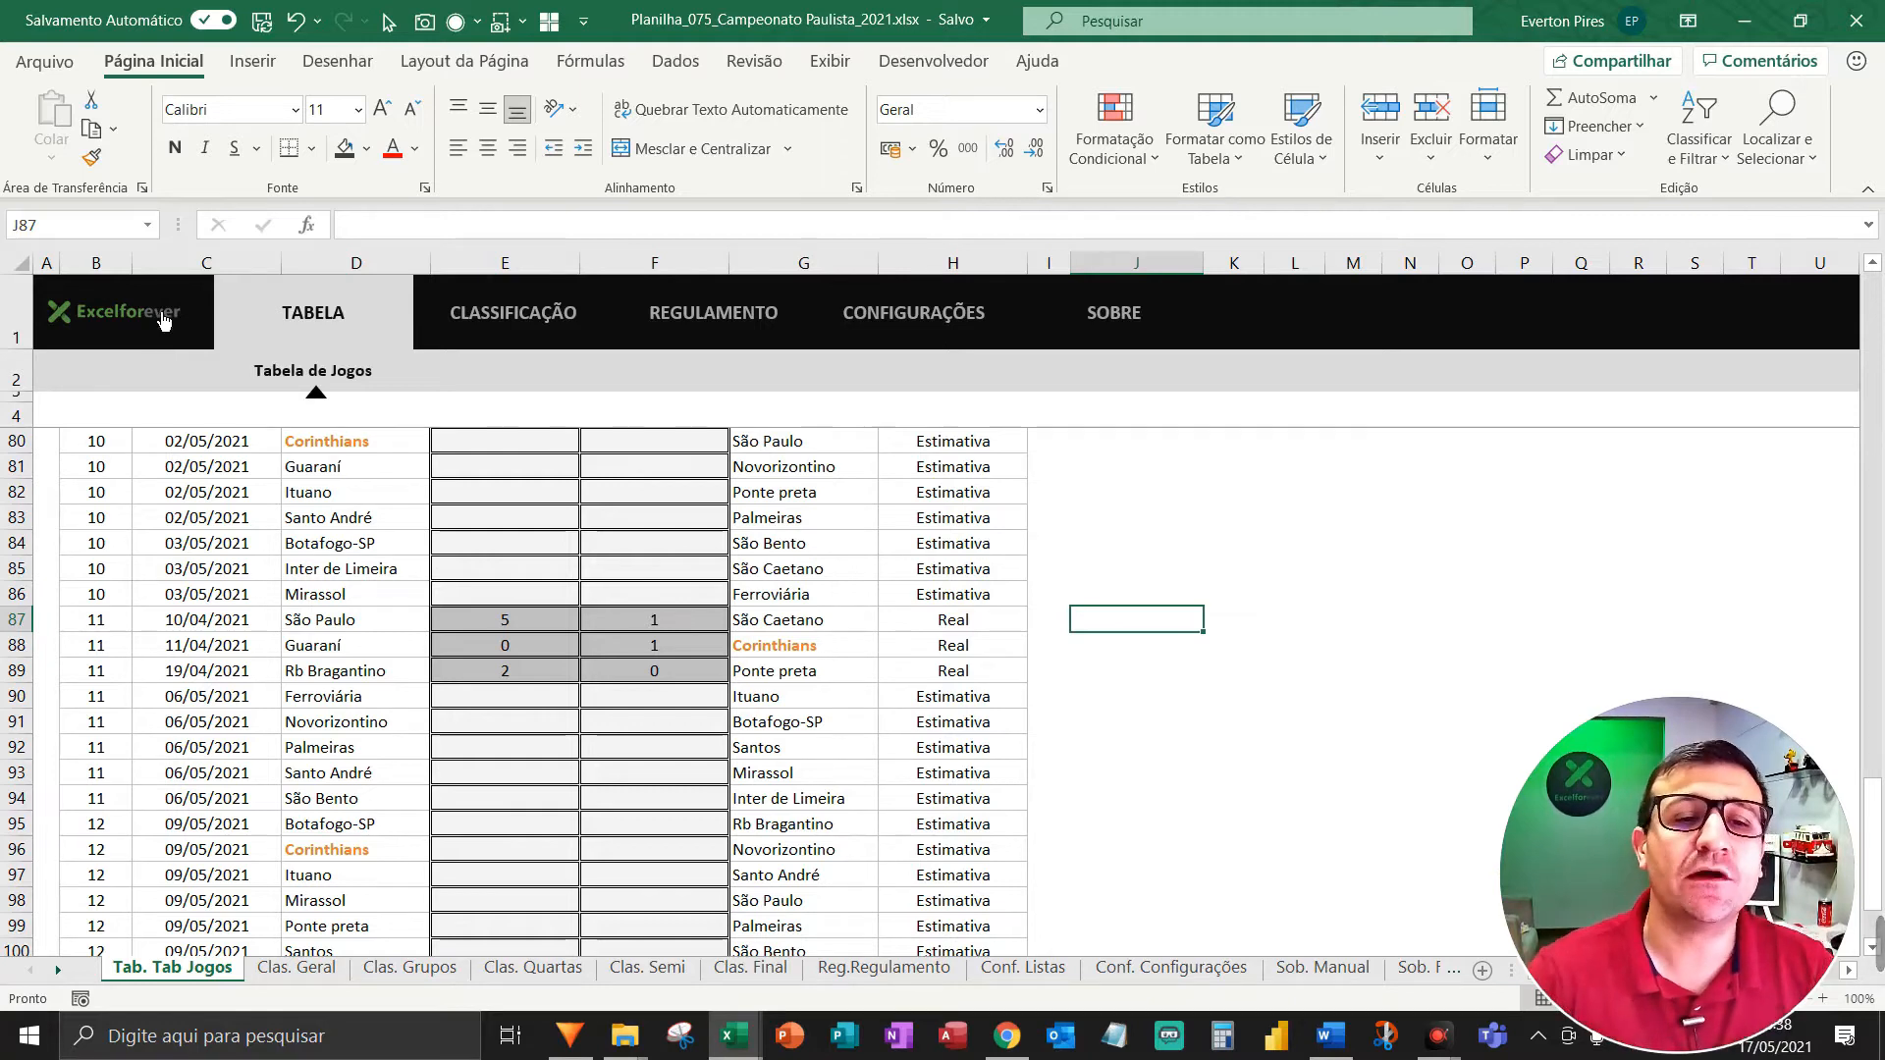
Move the Excelforever logo off the header into the sheet body and select the black block.
{"action": "right_click", "coordinate": [147, 346]}
{"action": "key", "text": "Escape"}
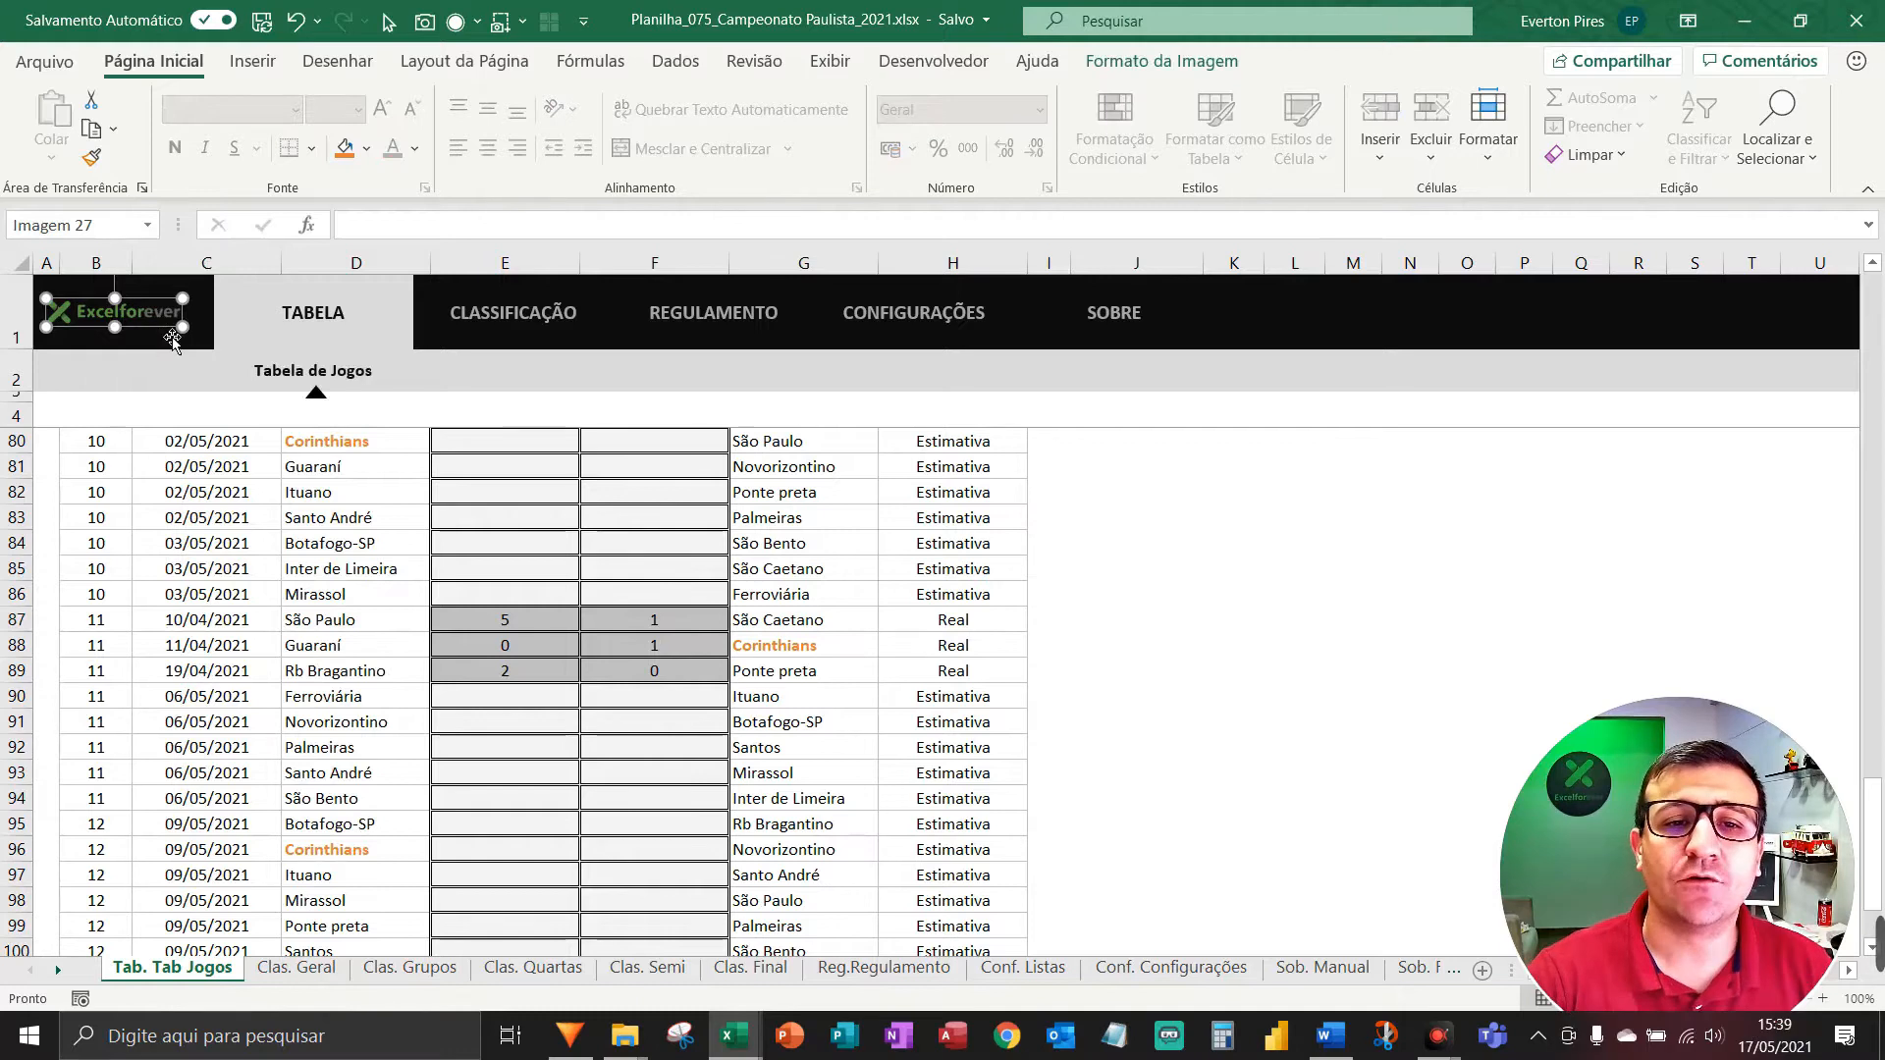
{"action": "left_click_drag", "start_coordinate": [167, 308], "coordinate": [1222, 519]}
{"action": "left_click", "coordinate": [122, 340]}
{"action": "right_click", "coordinate": [123, 340]}
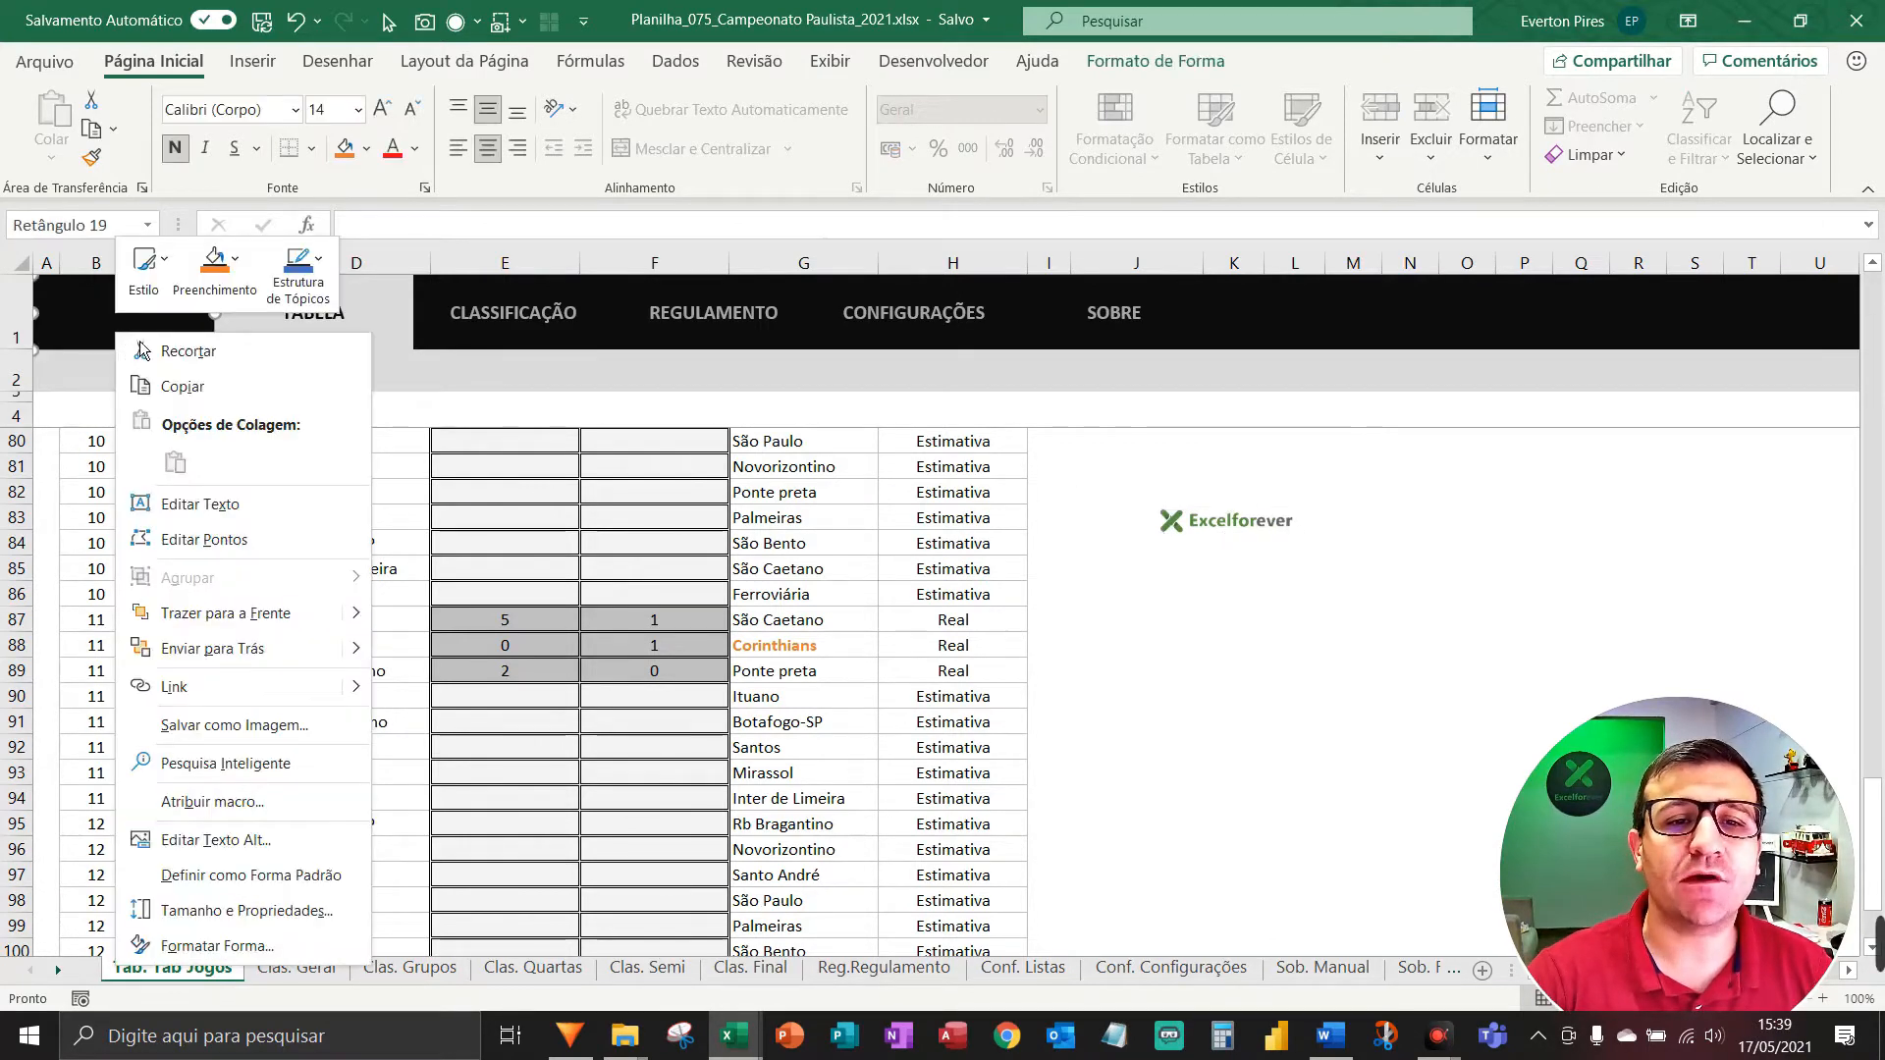
{"action": "left_click", "coordinate": [88, 351]}
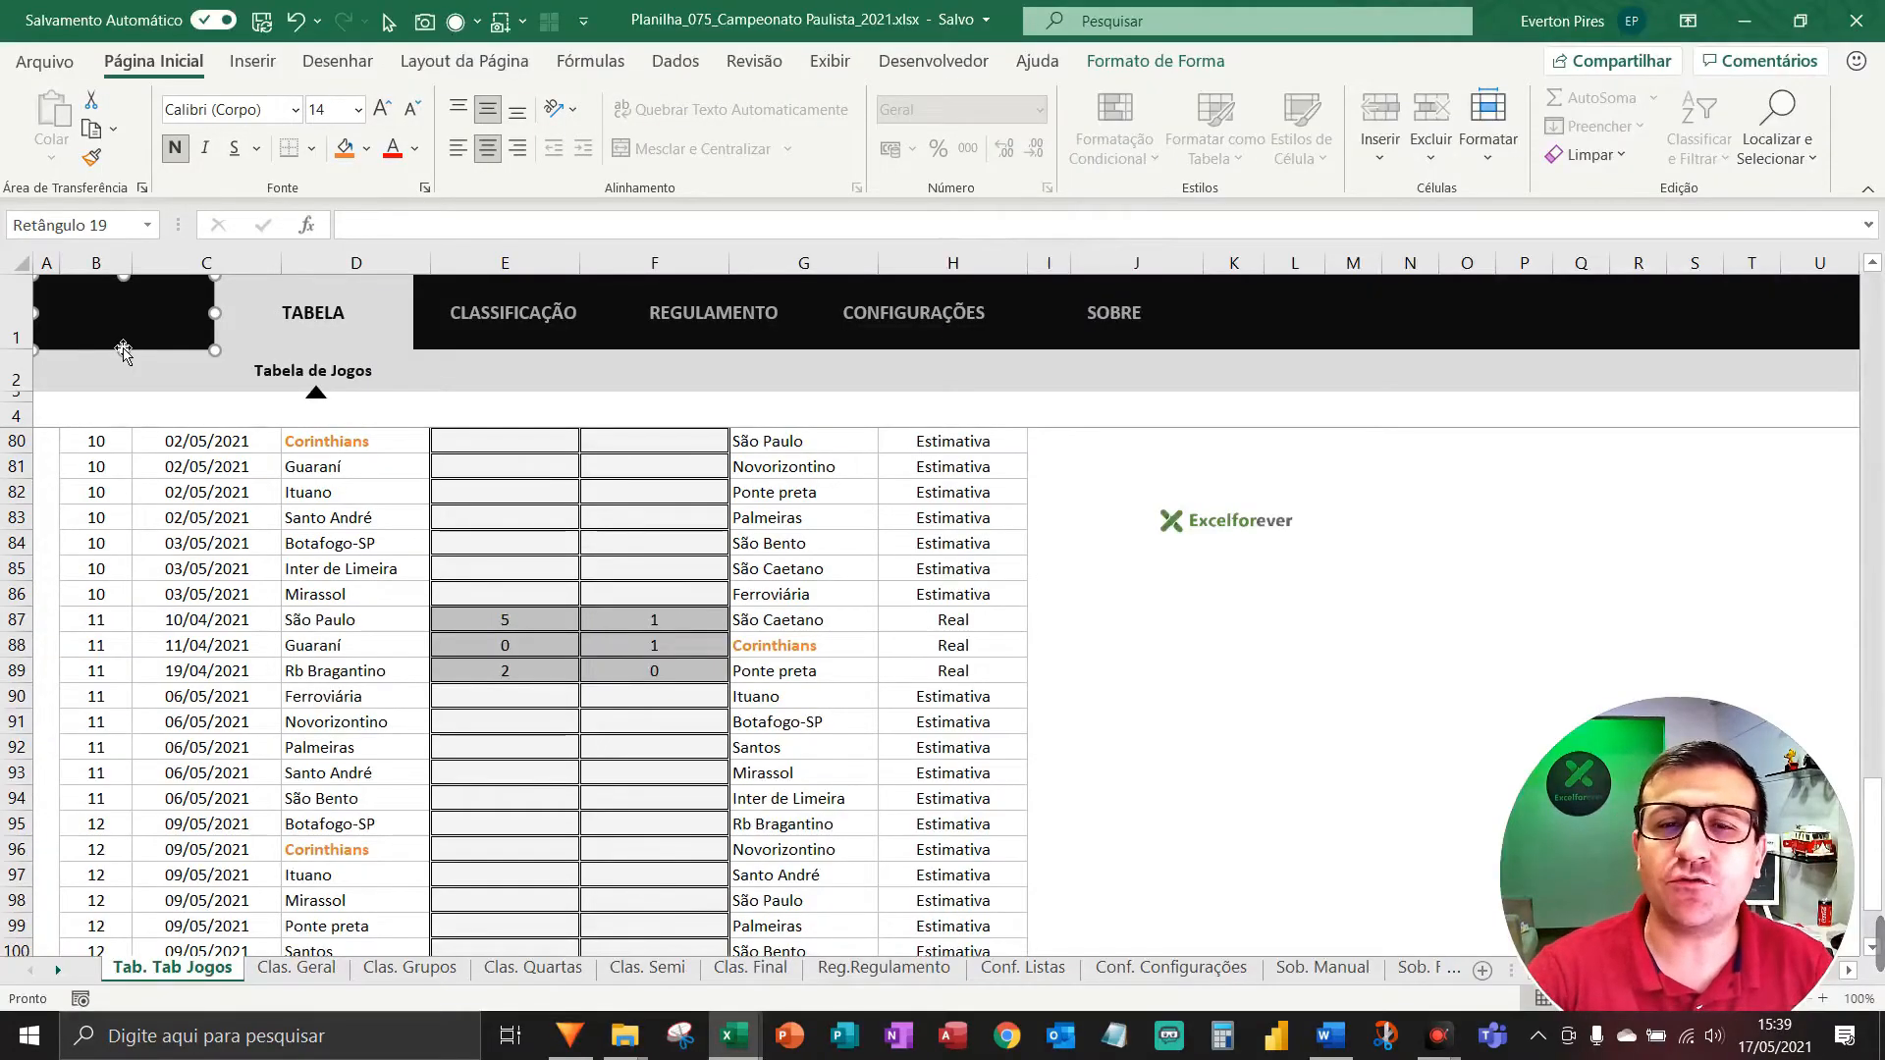
Drag the logo back onto the black header and select it together with the block.
{"action": "right_click", "coordinate": [1221, 535]}
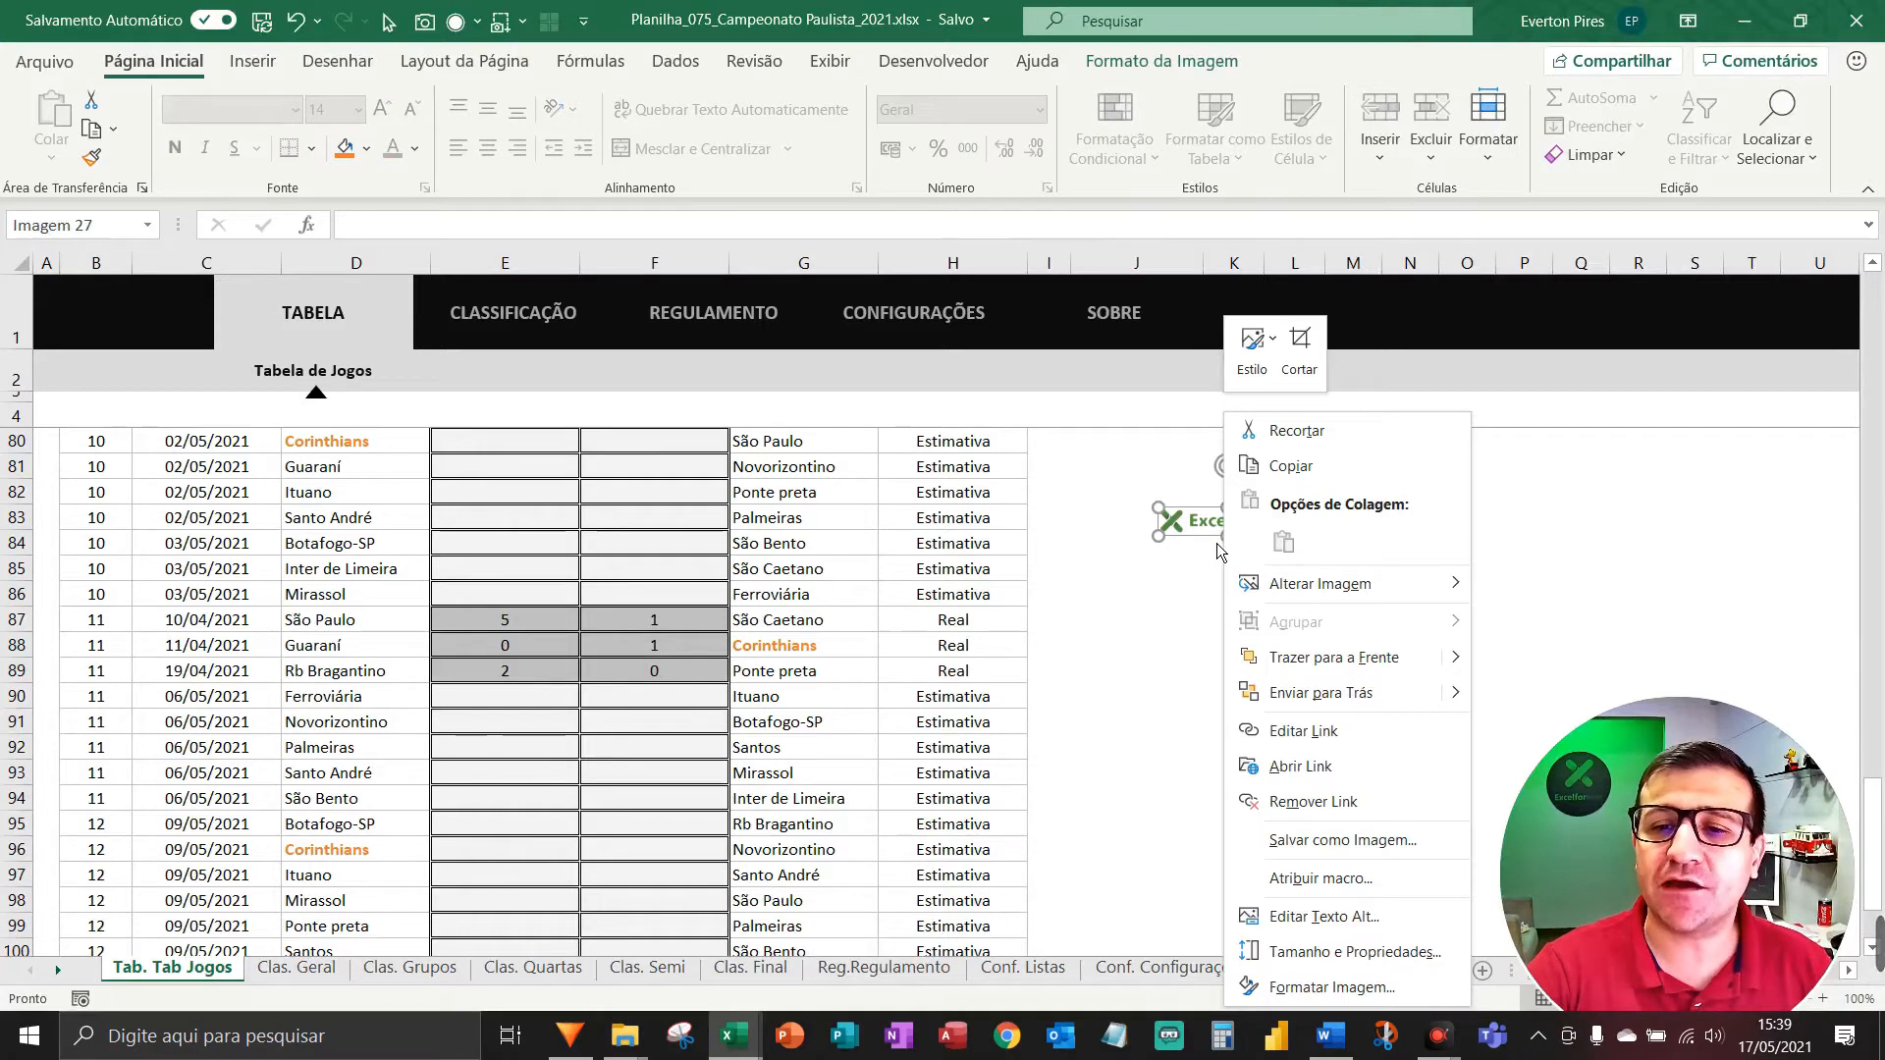
{"action": "key", "text": "Escape"}
{"action": "scroll", "coordinate": [1217, 544], "scroll_direction": "up", "scroll_amount": 1}
{"action": "left_click_drag", "start_coordinate": [1218, 546], "coordinate": [108, 306]}
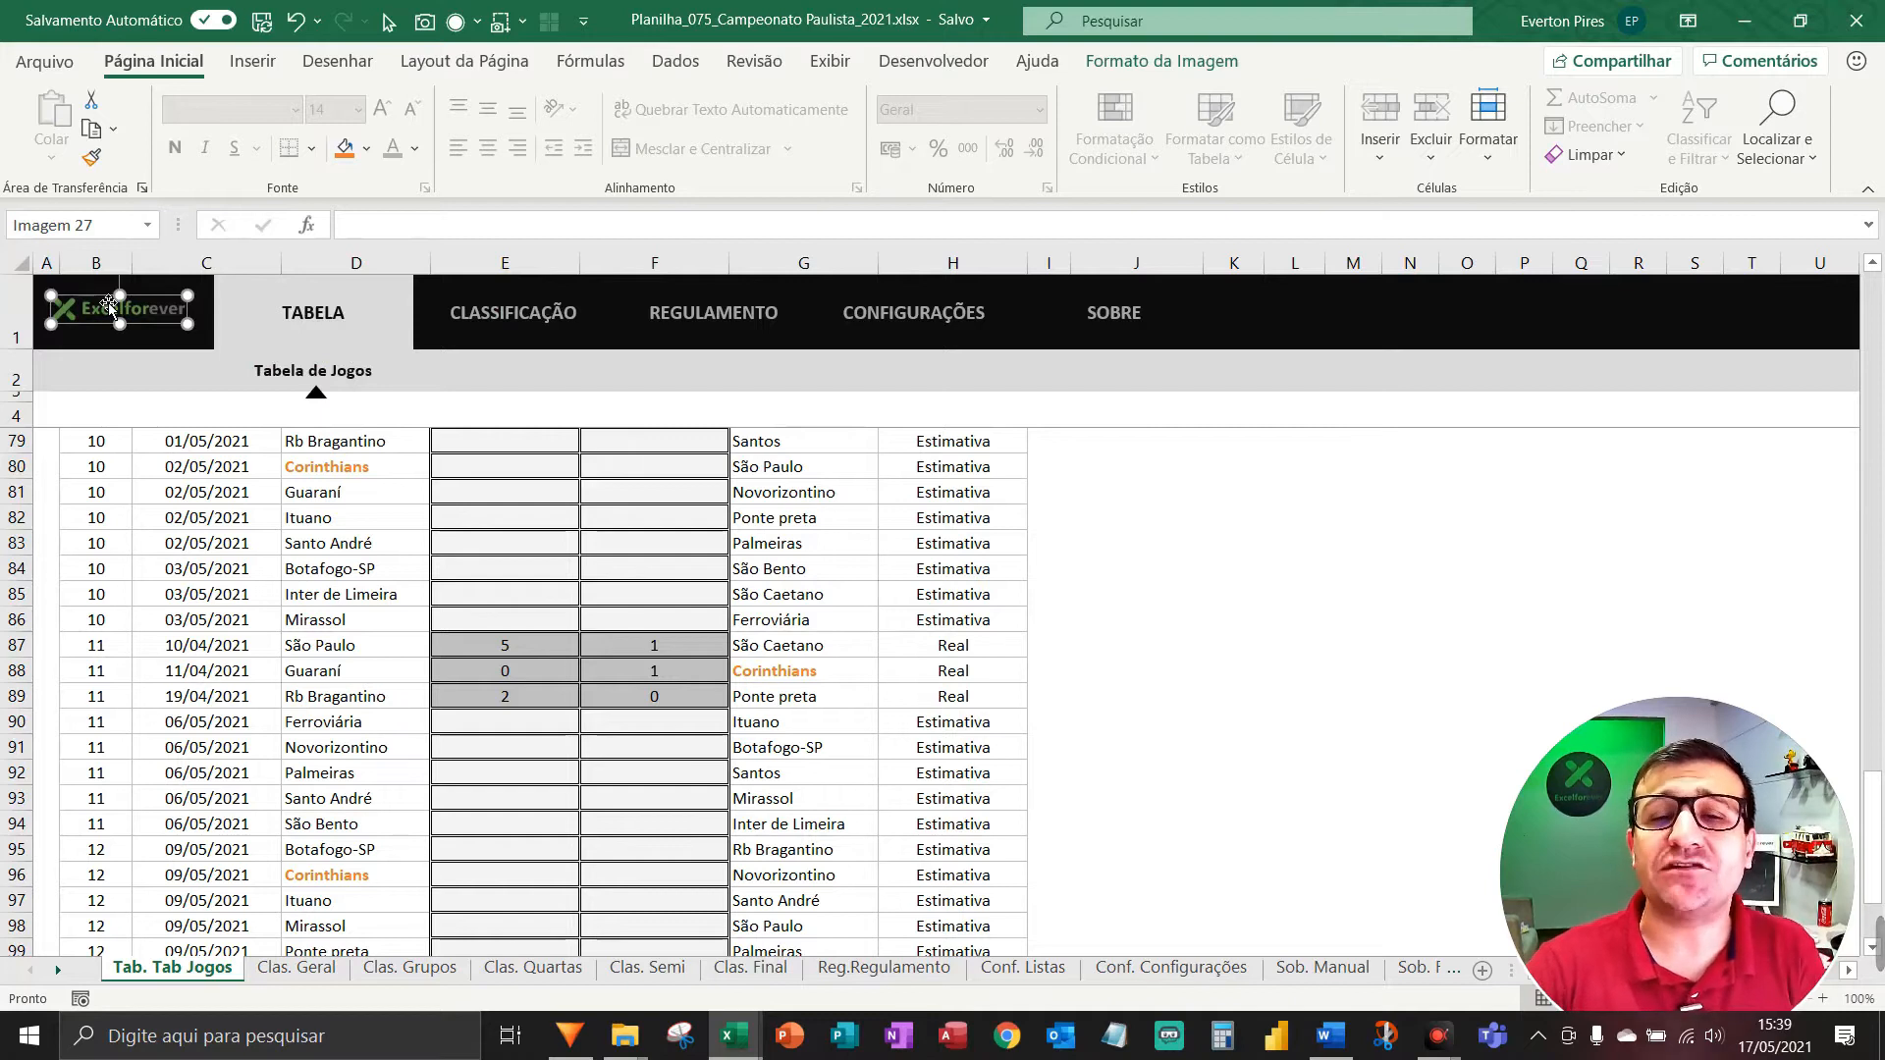
{"action": "left_click", "coordinate": [160, 352], "text": "ctrl"}
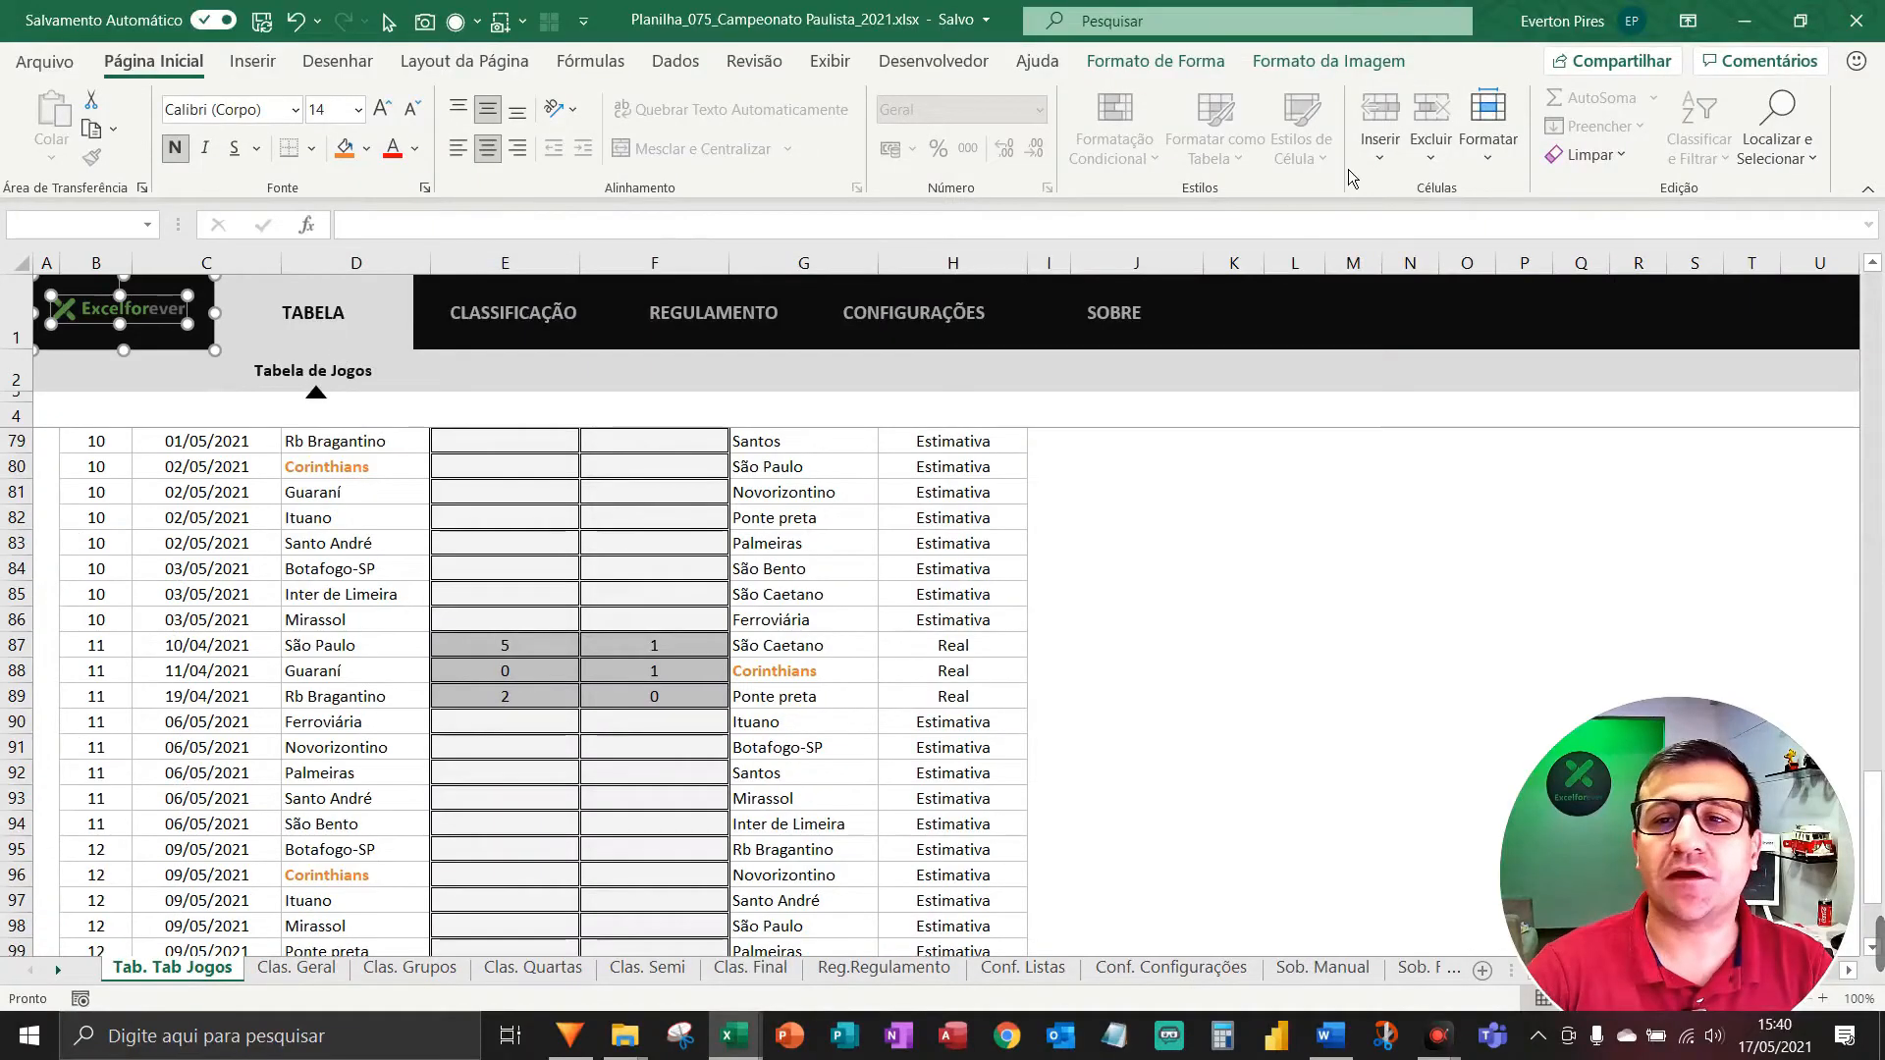
Centre the logo vertically on the header block with Alinhar ao Meio.
{"action": "left_click", "coordinate": [1332, 67]}
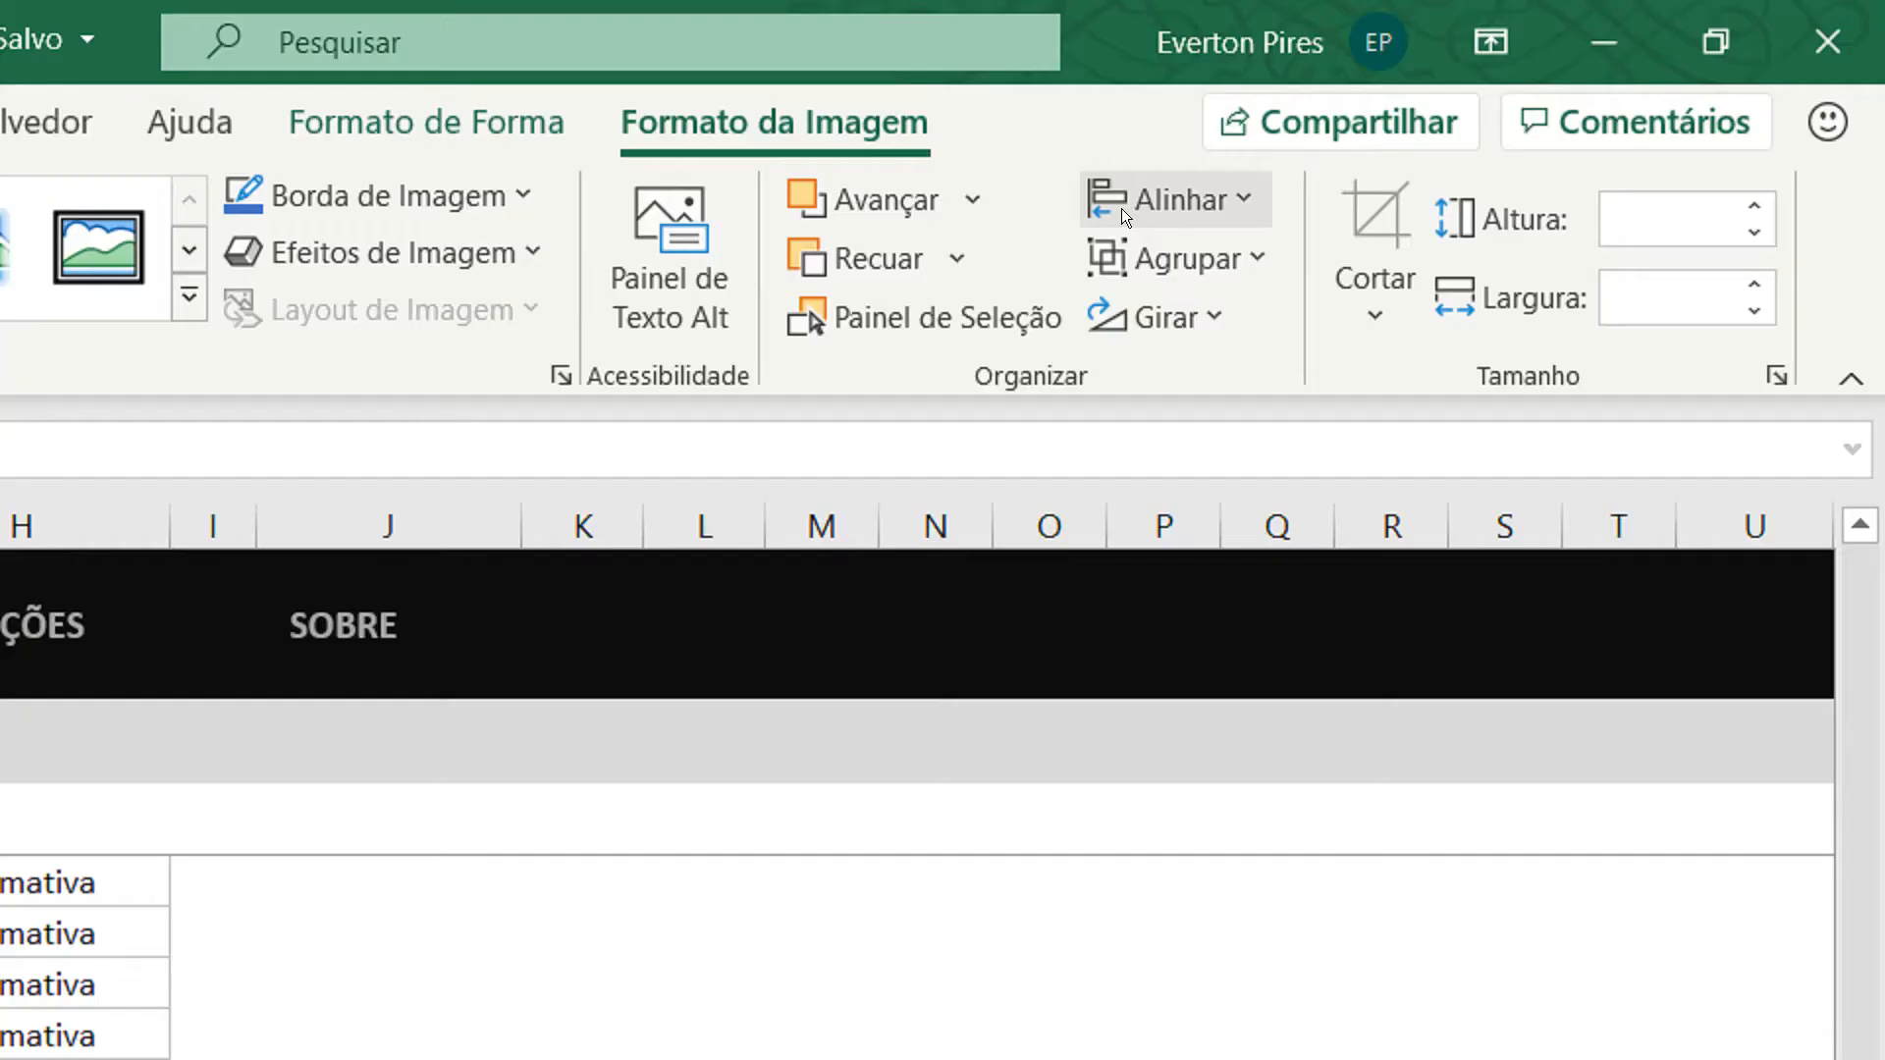
{"action": "left_click", "coordinate": [1504, 108]}
{"action": "left_click", "coordinate": [1506, 110]}
{"action": "left_click", "coordinate": [1168, 200]}
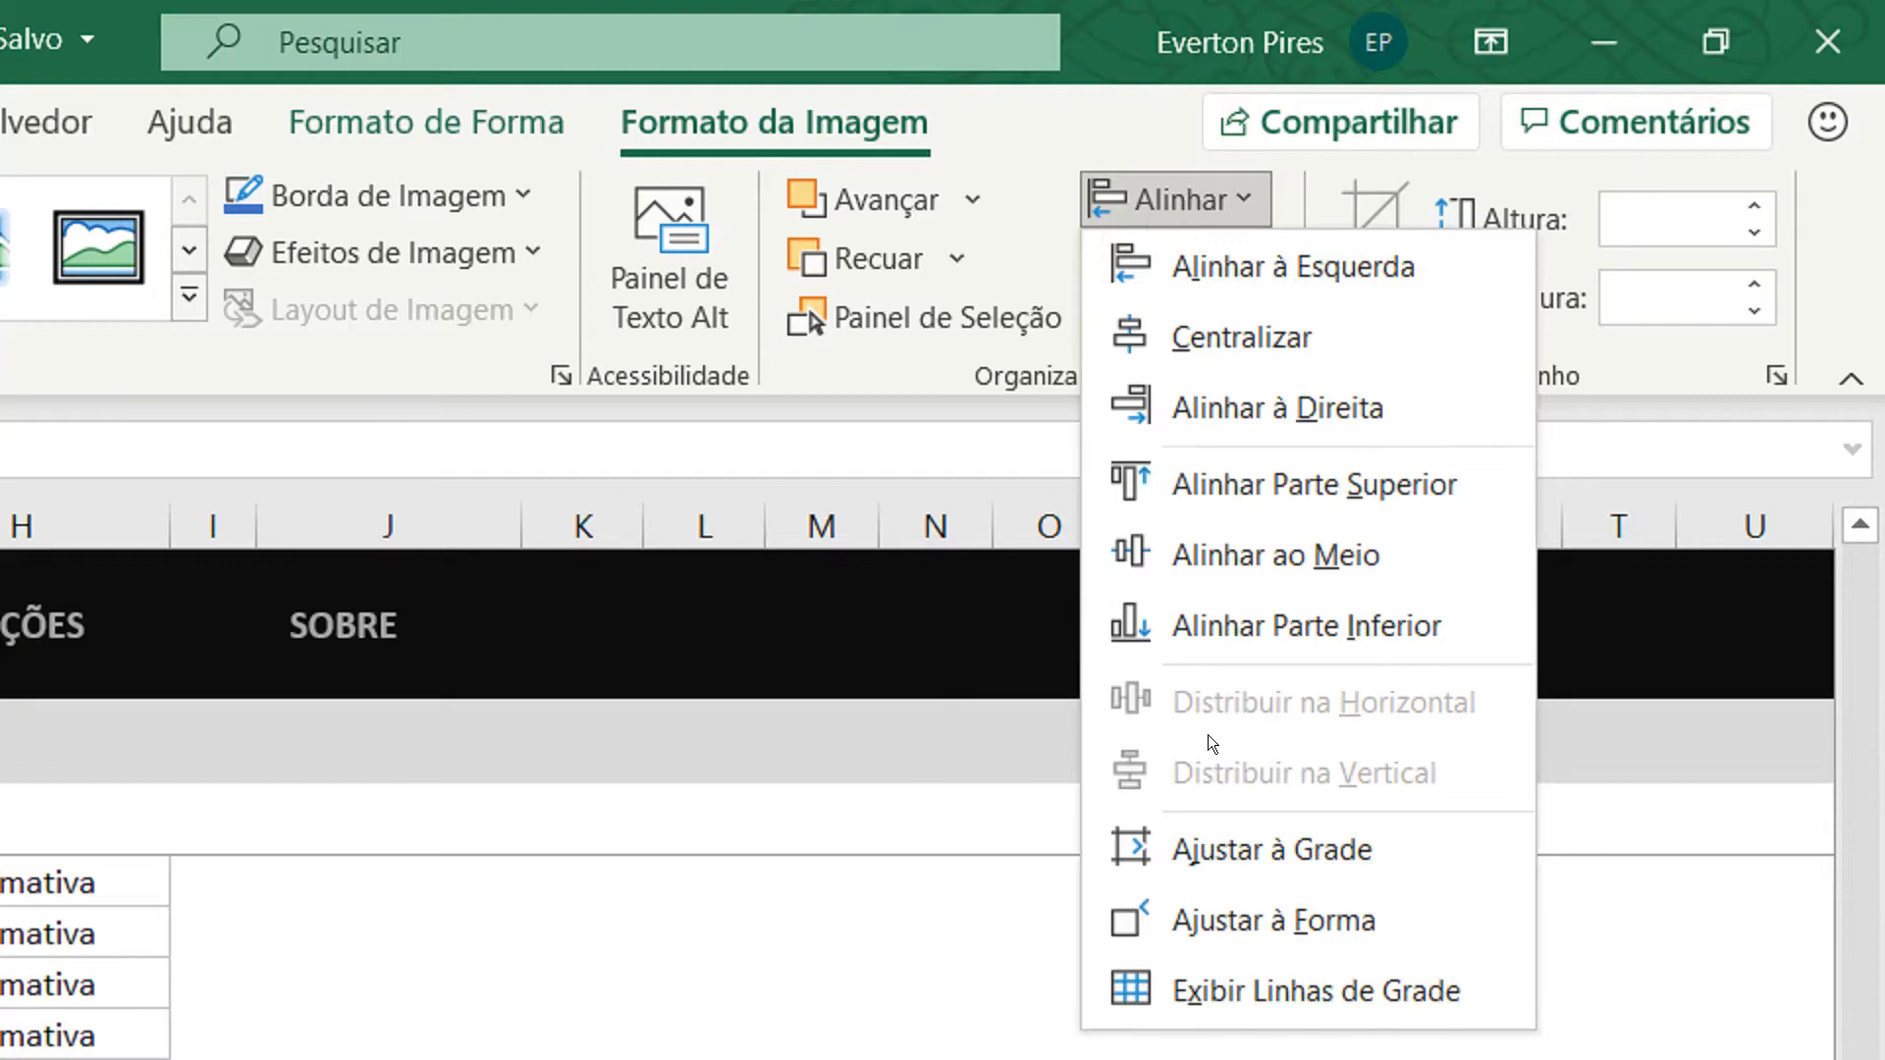
{"action": "left_click", "coordinate": [1238, 554]}
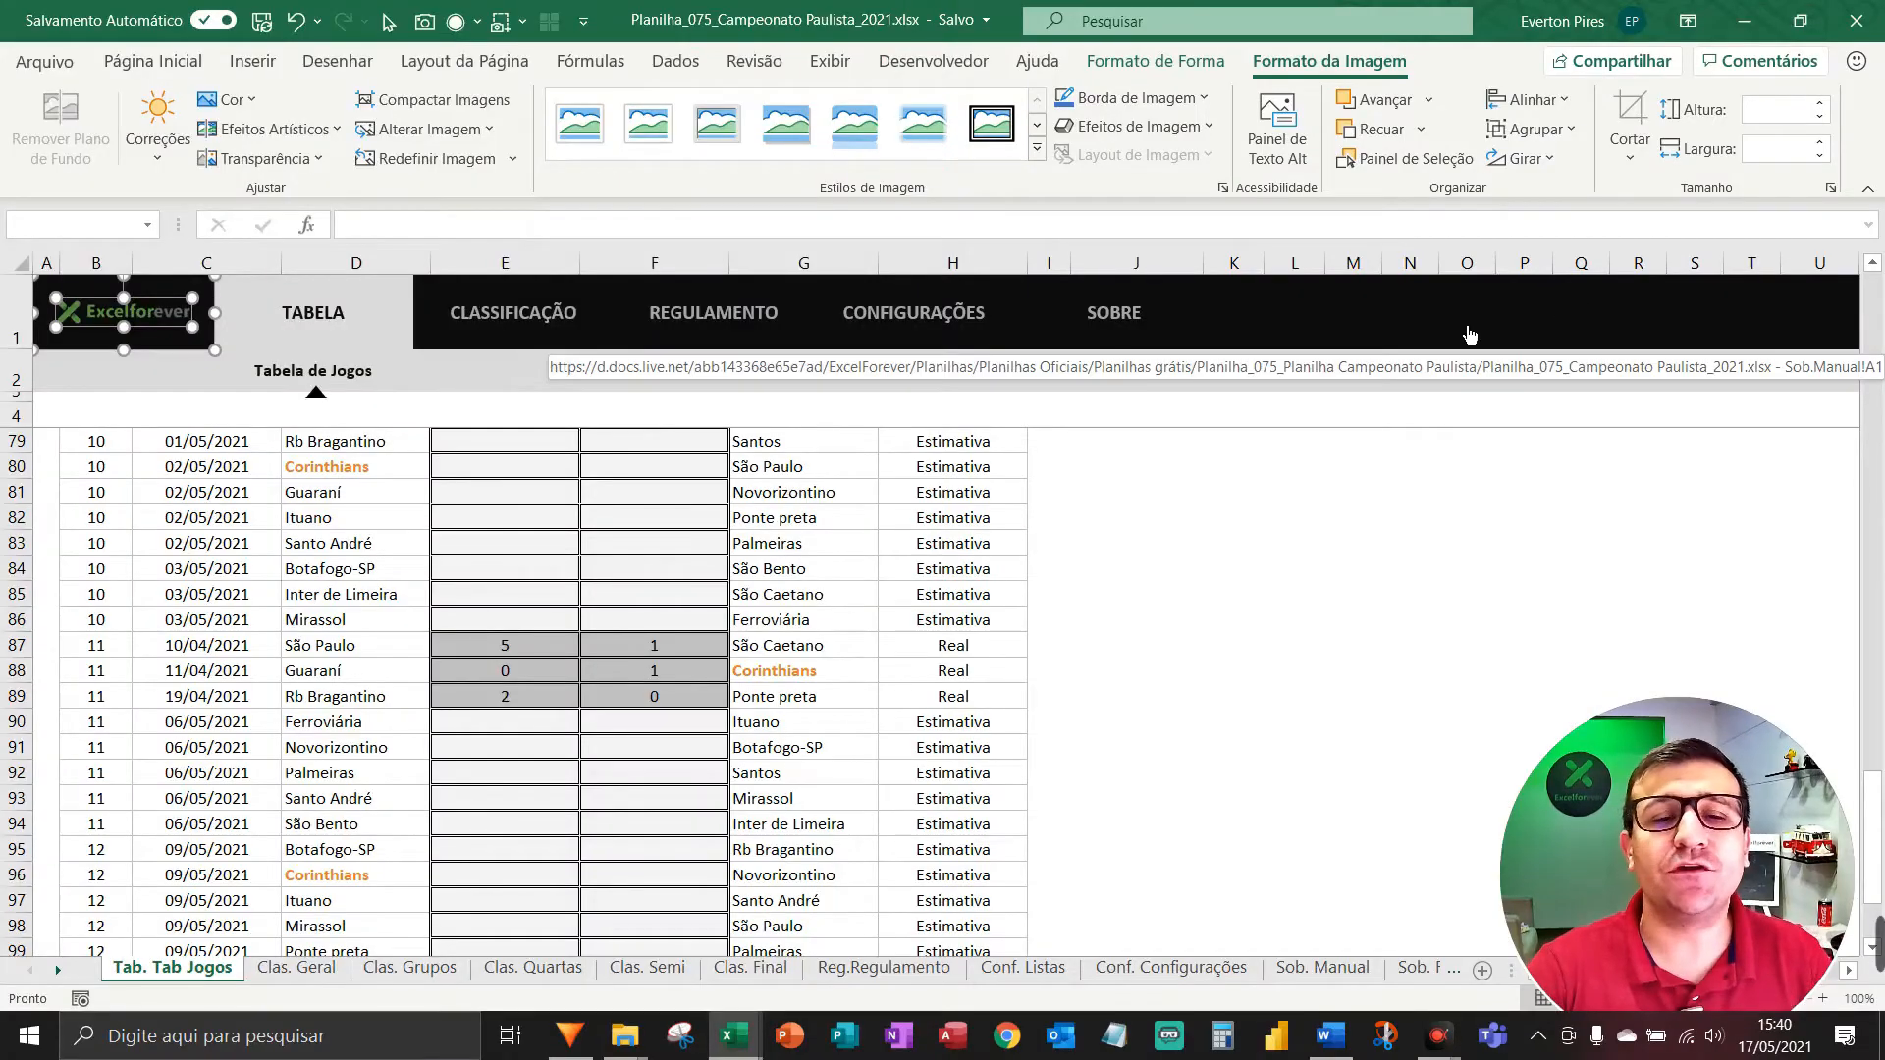
{"action": "key", "text": "F5"}
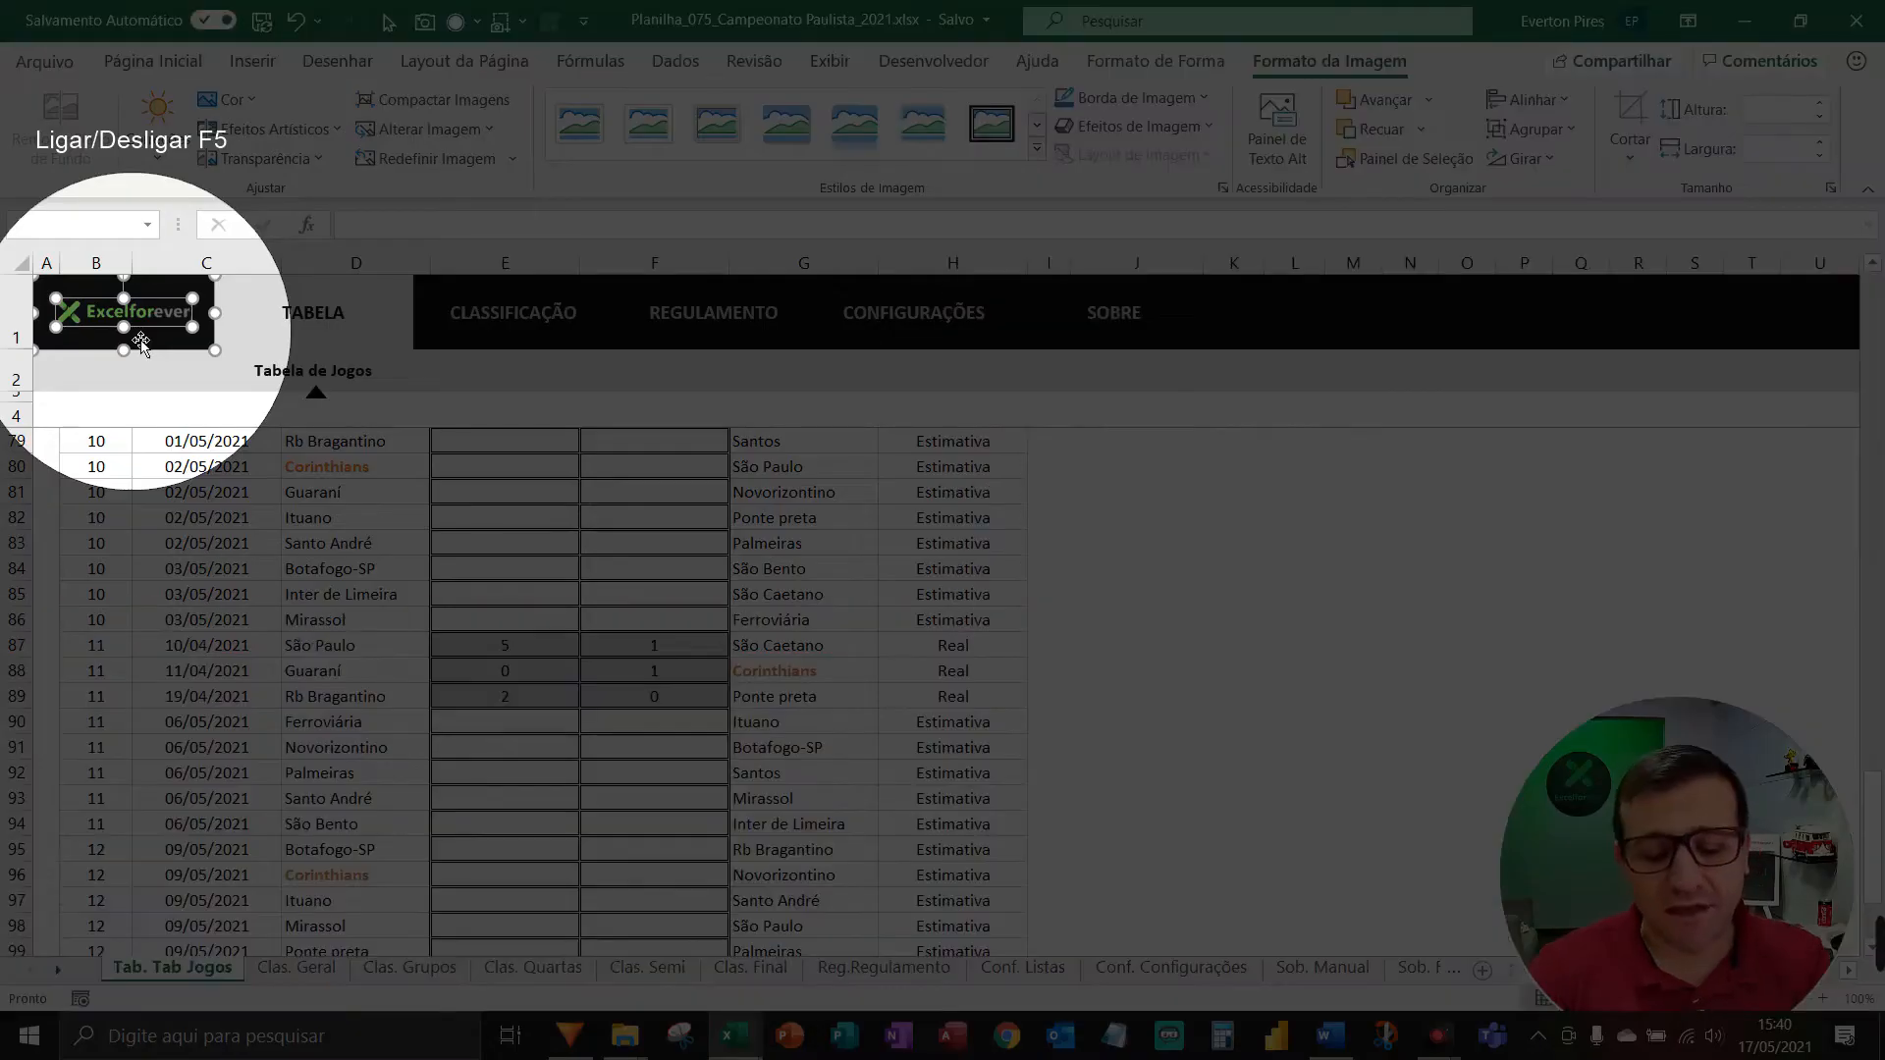
{"action": "key", "text": "F5"}
{"action": "left_click", "coordinate": [1227, 547]}
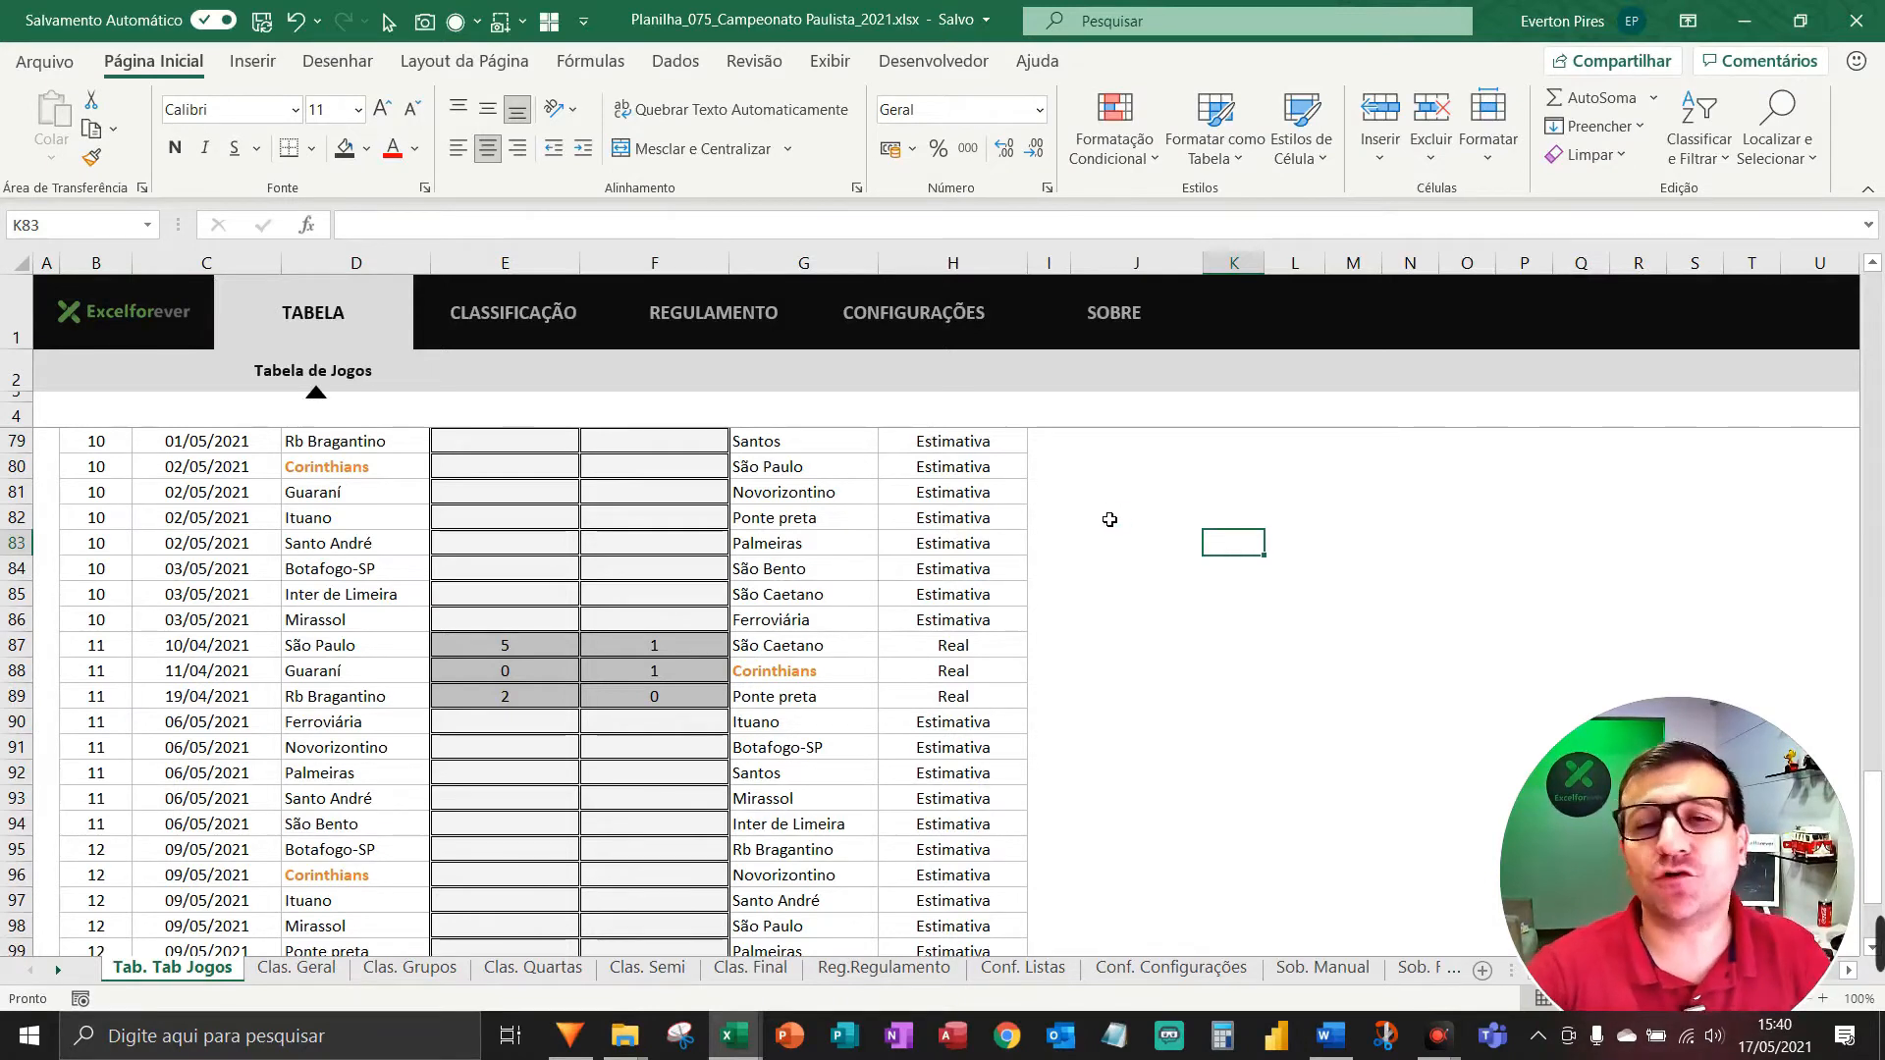
Copy the centred logo and switch to the Clas. Geral sheet.
{"action": "right_click", "coordinate": [100, 306]}
{"action": "key", "text": "Escape"}
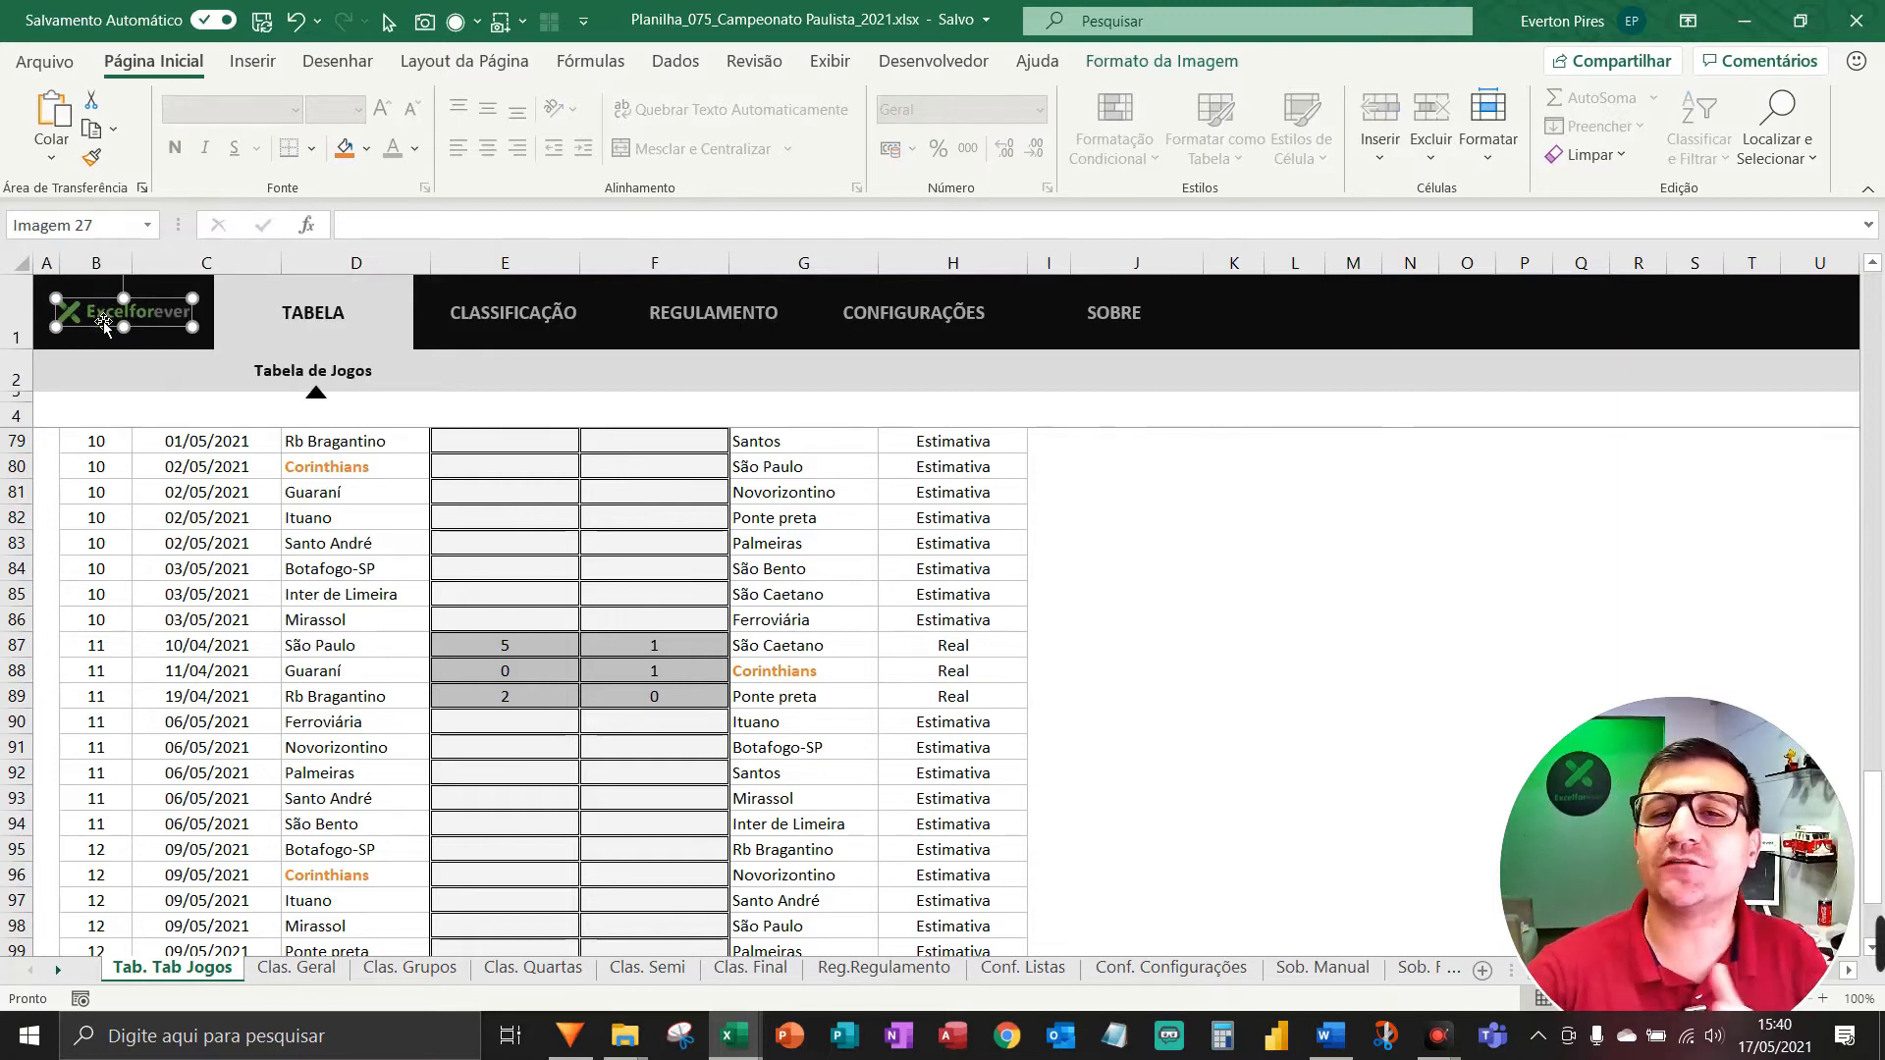
{"action": "key", "text": "ctrl+Page_Down"}
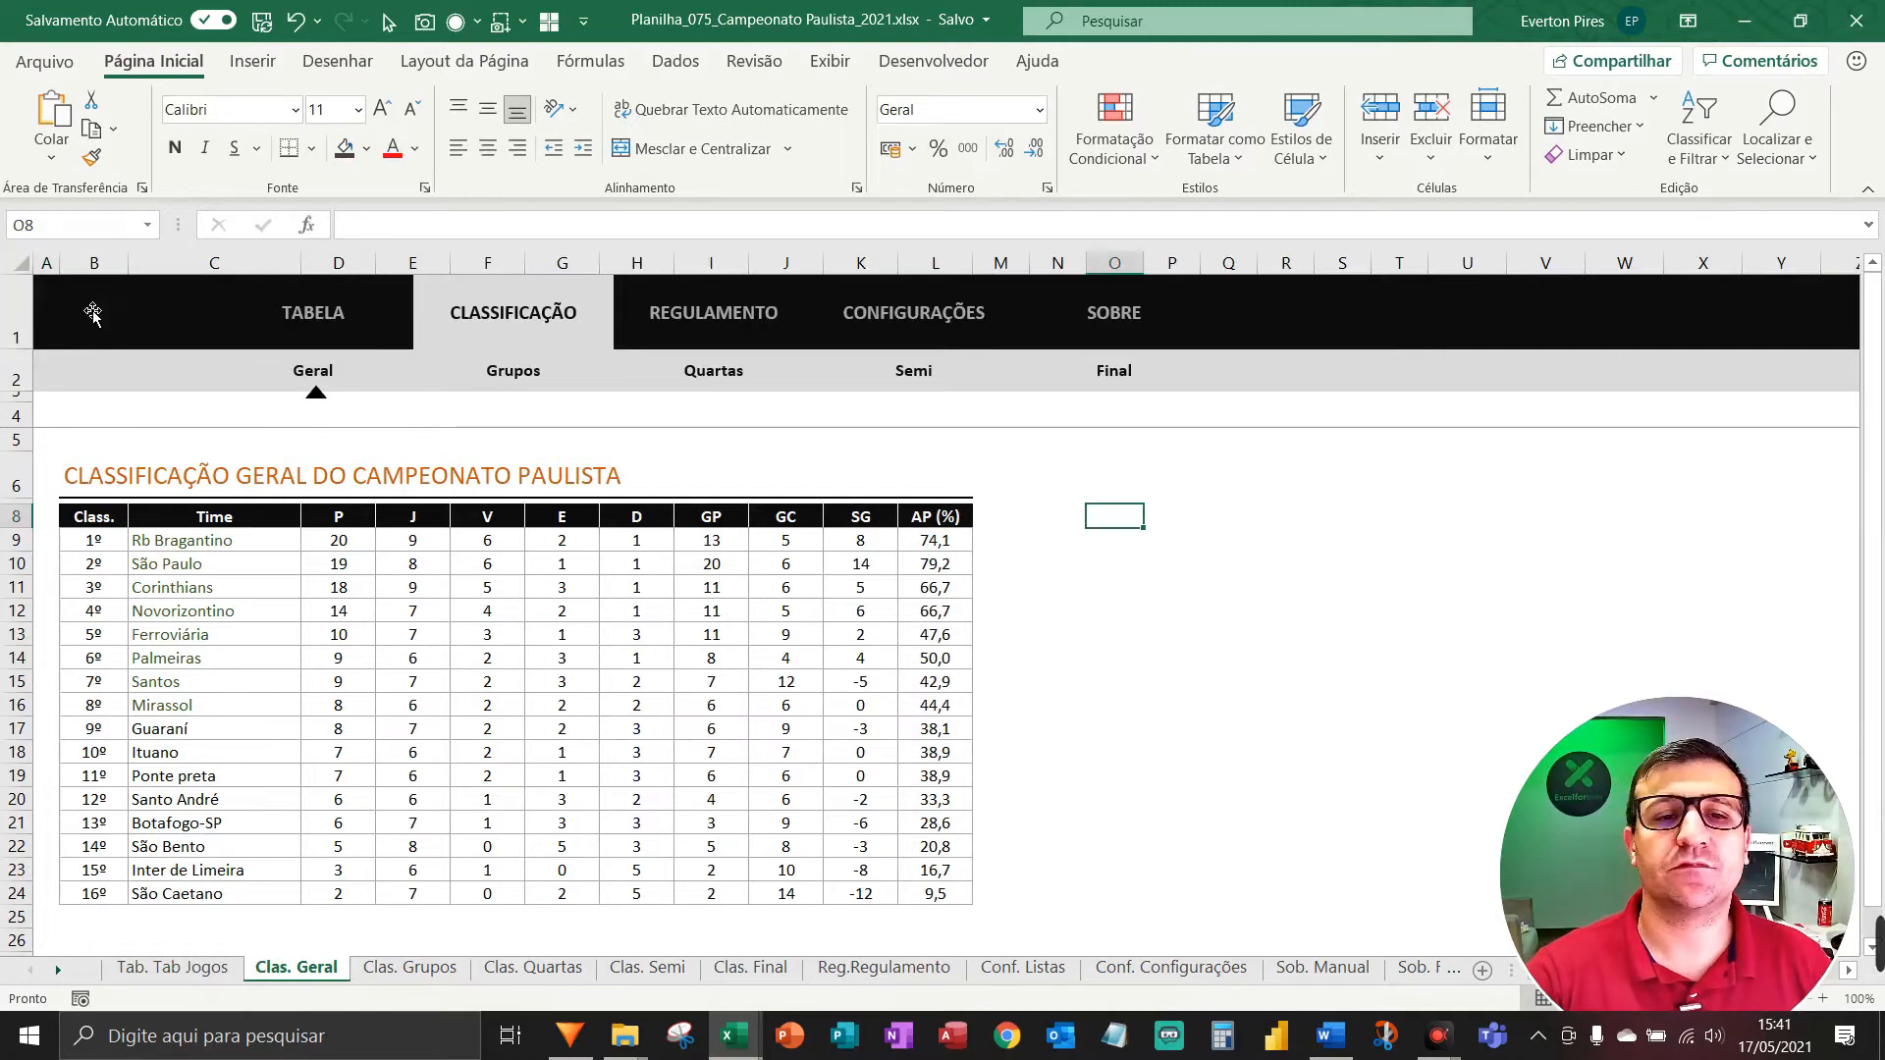
Paste the copied logo onto Clas. Geral and select it with the black header block.
{"action": "right_click", "coordinate": [89, 308]}
{"action": "left_click", "coordinate": [83, 352]}
{"action": "key", "text": "ctrl+v"}
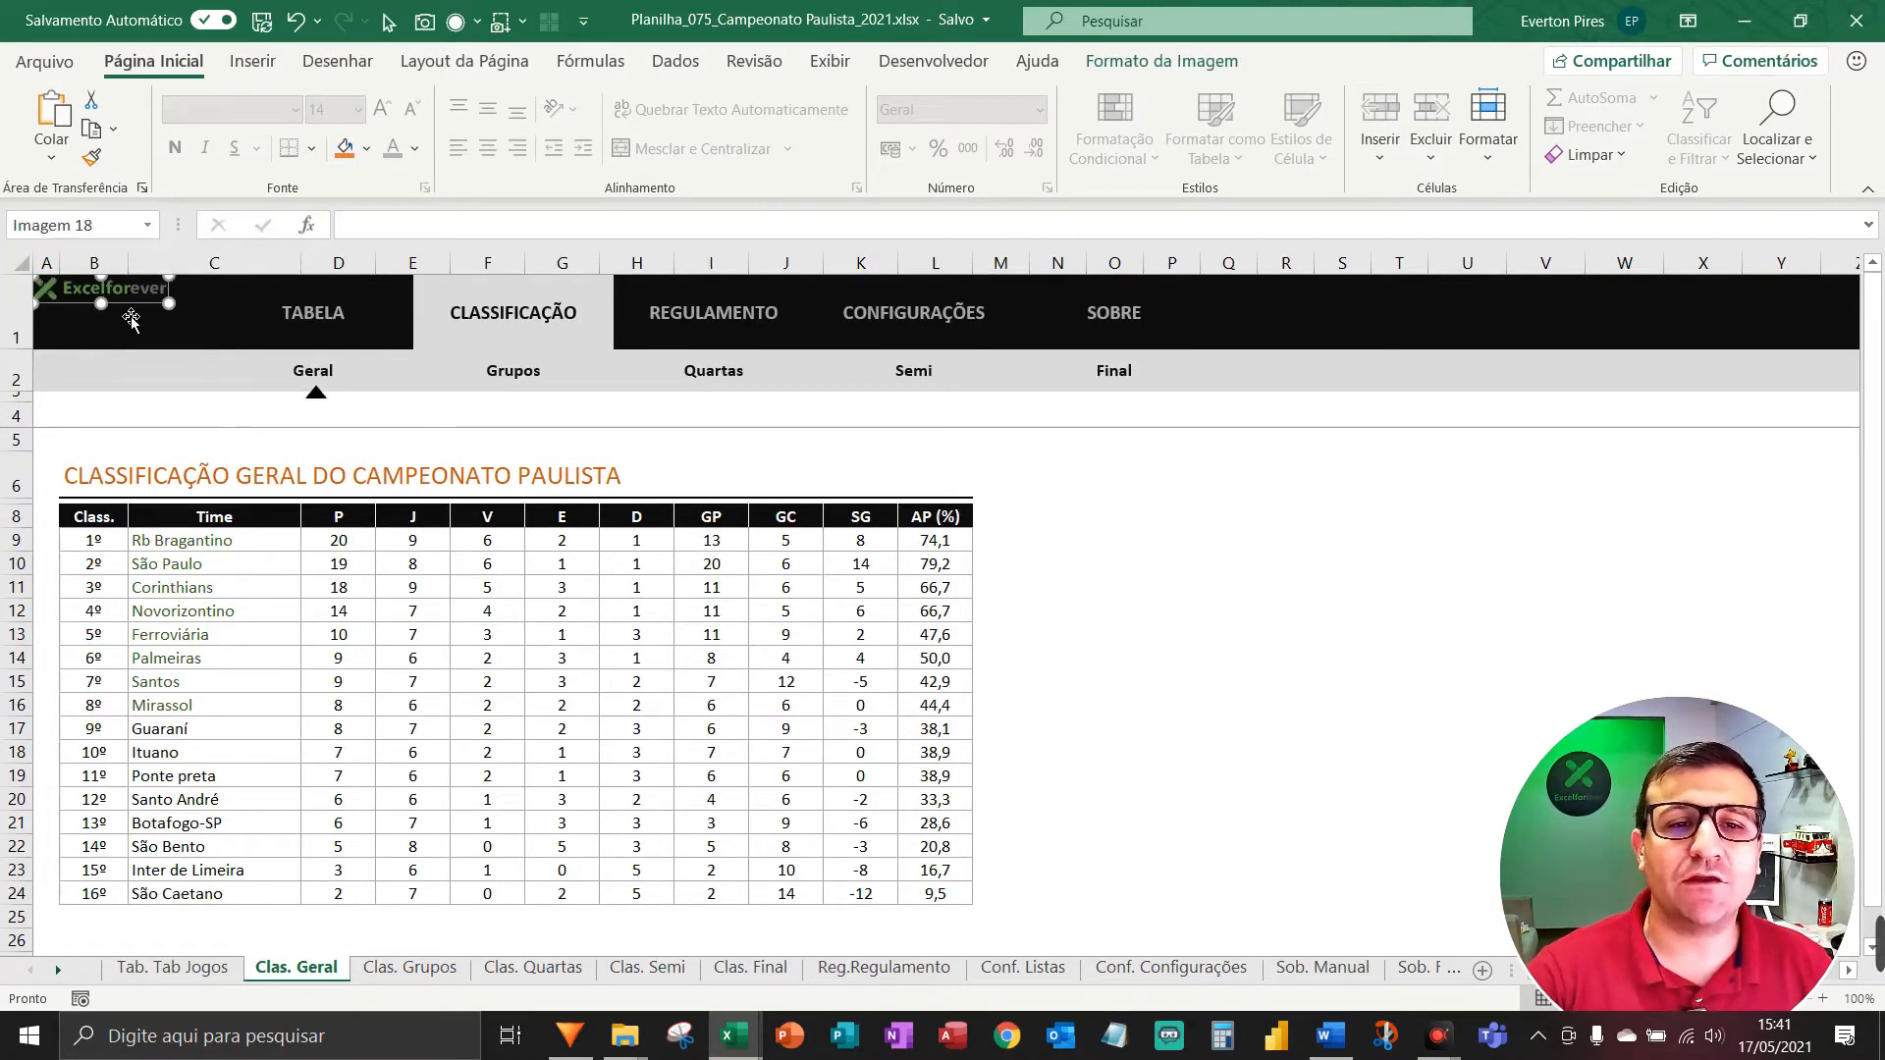
{"action": "left_click", "coordinate": [148, 338], "text": "ctrl"}
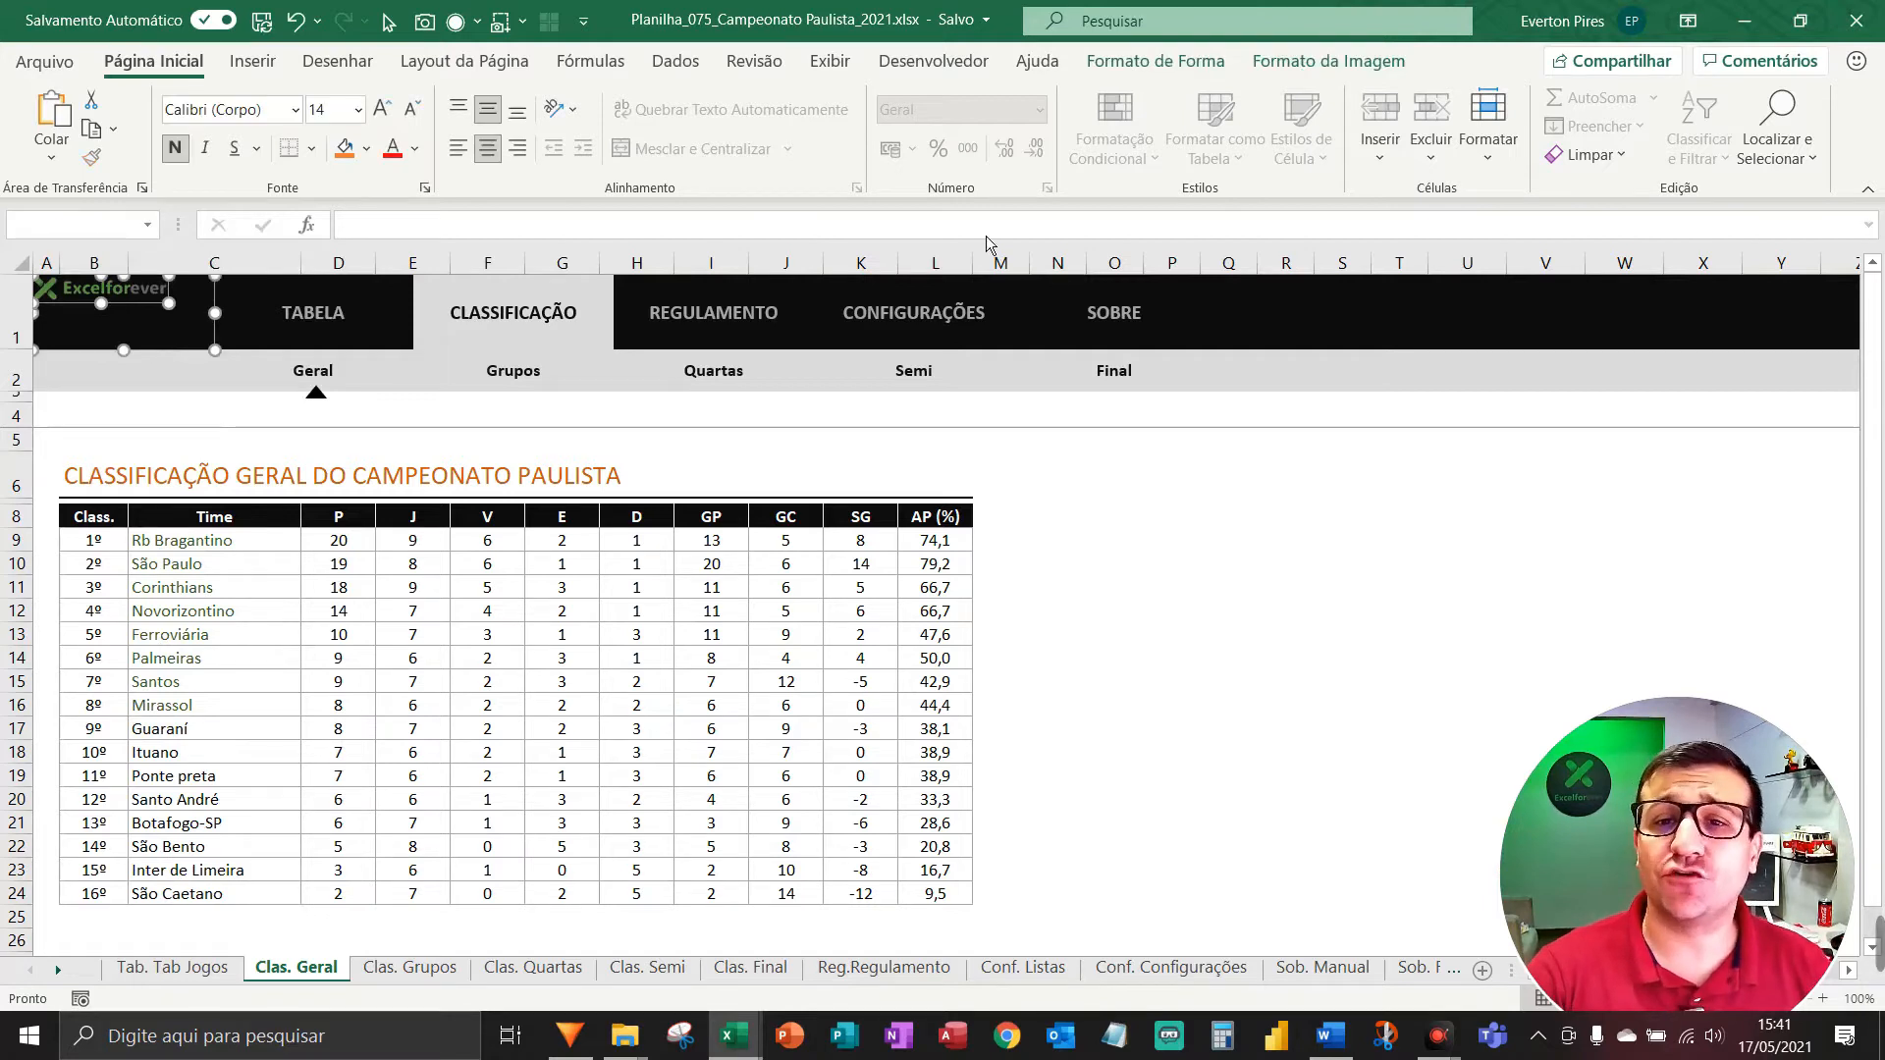
Centre the logo on the block using Centralizar and Alinhar ao Meio.
{"action": "left_click", "coordinate": [1305, 62]}
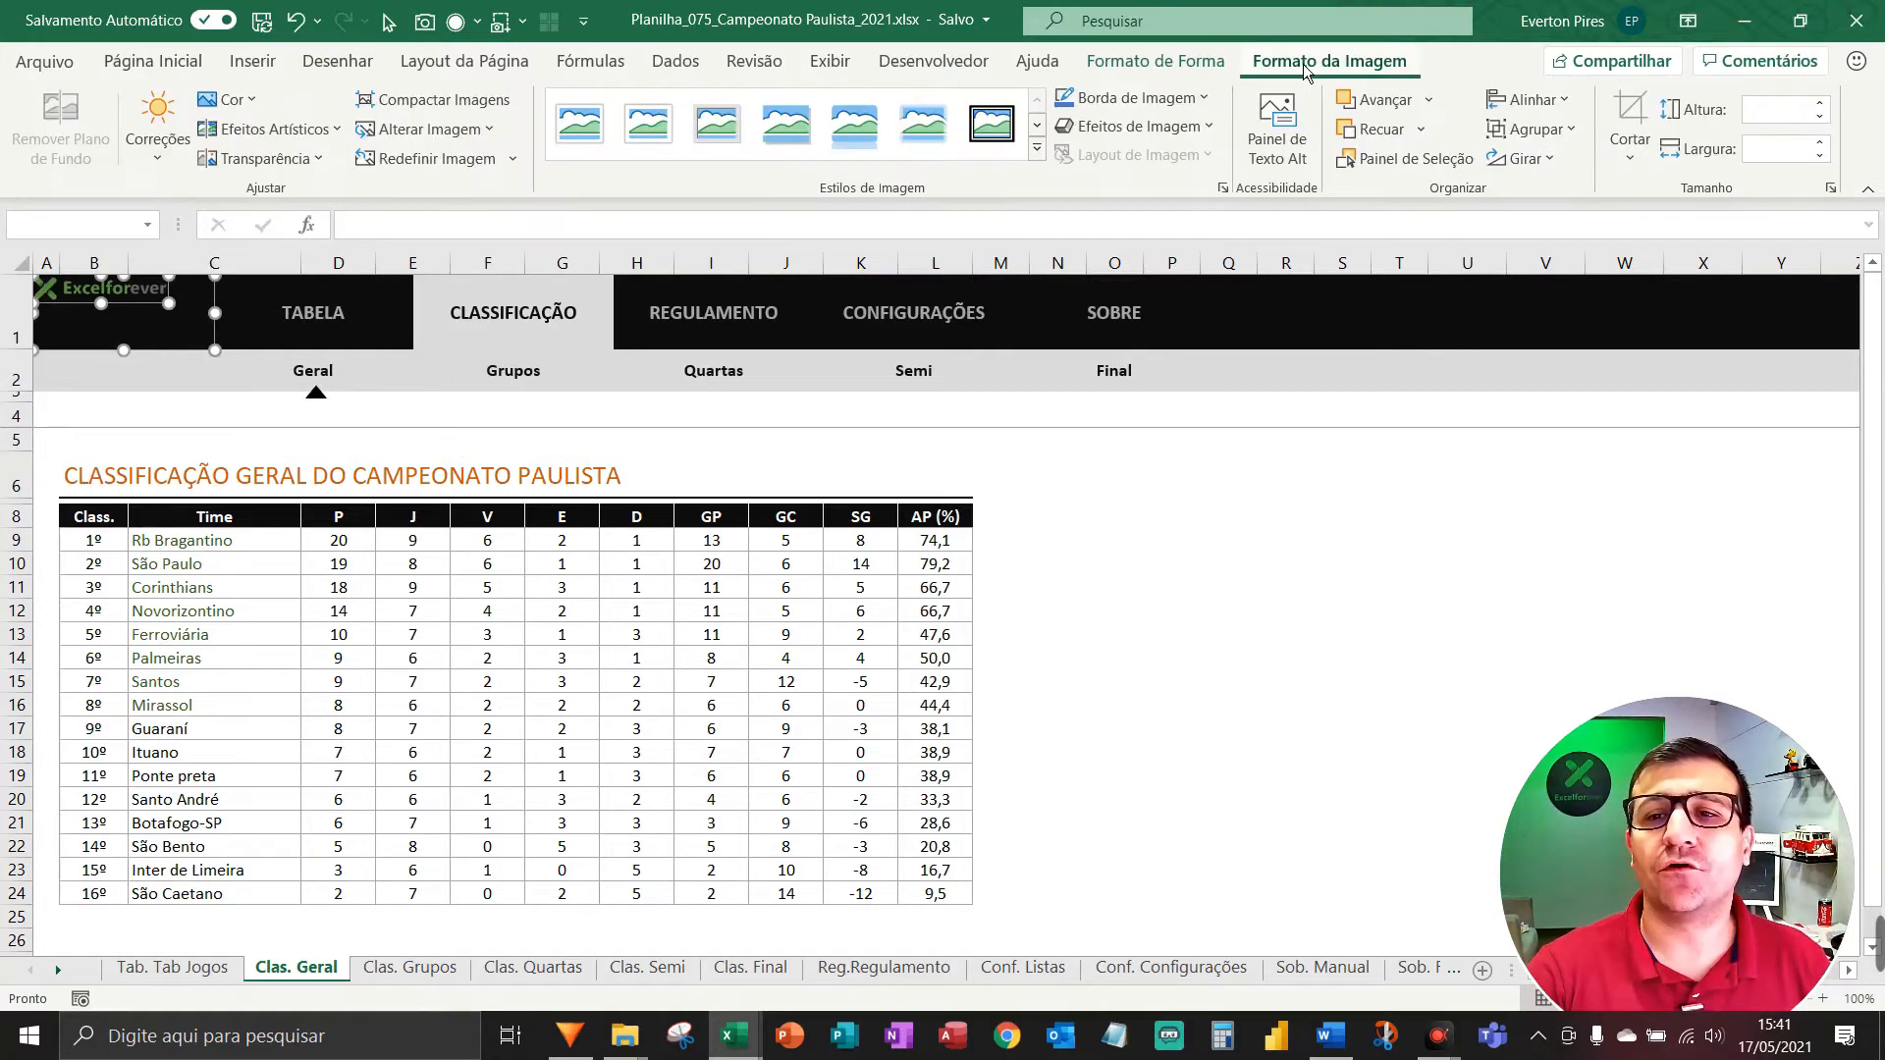
{"action": "left_click", "coordinate": [1526, 99]}
{"action": "left_click", "coordinate": [1563, 168]}
{"action": "left_click", "coordinate": [1533, 100]}
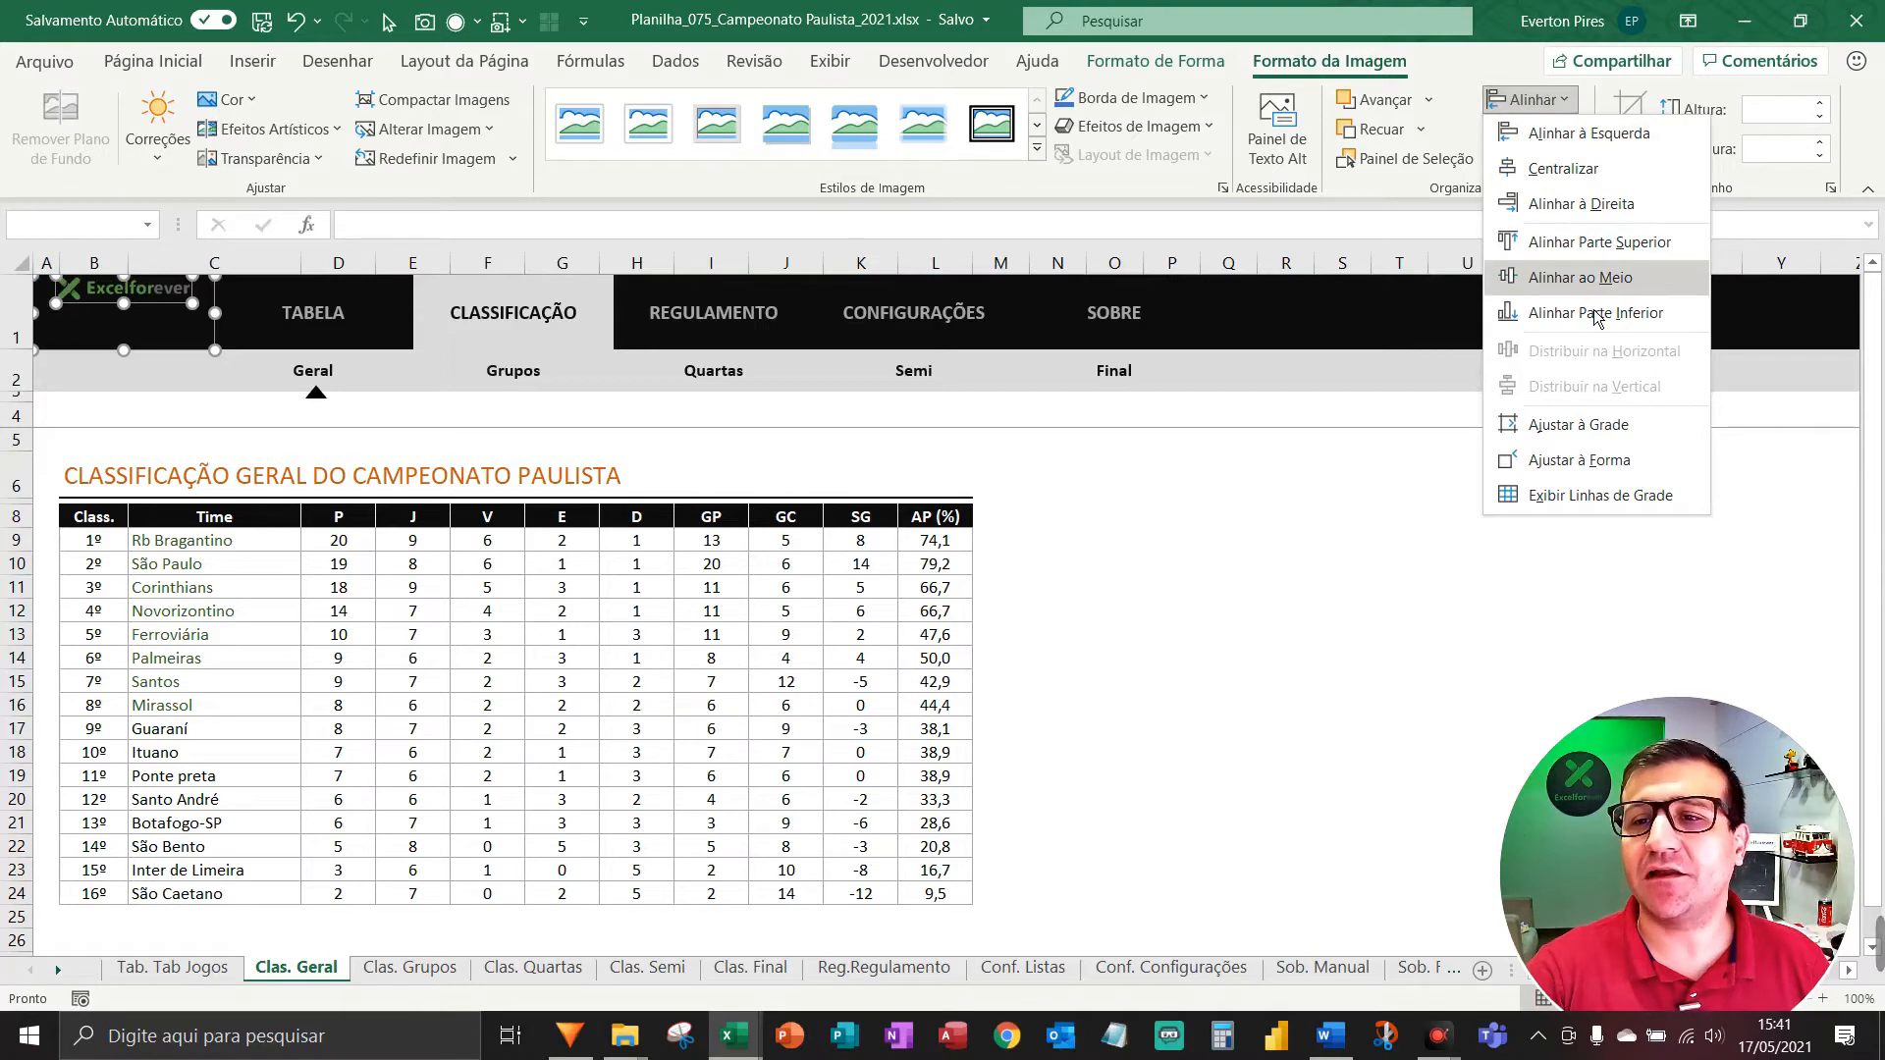
{"action": "left_click", "coordinate": [1581, 278]}
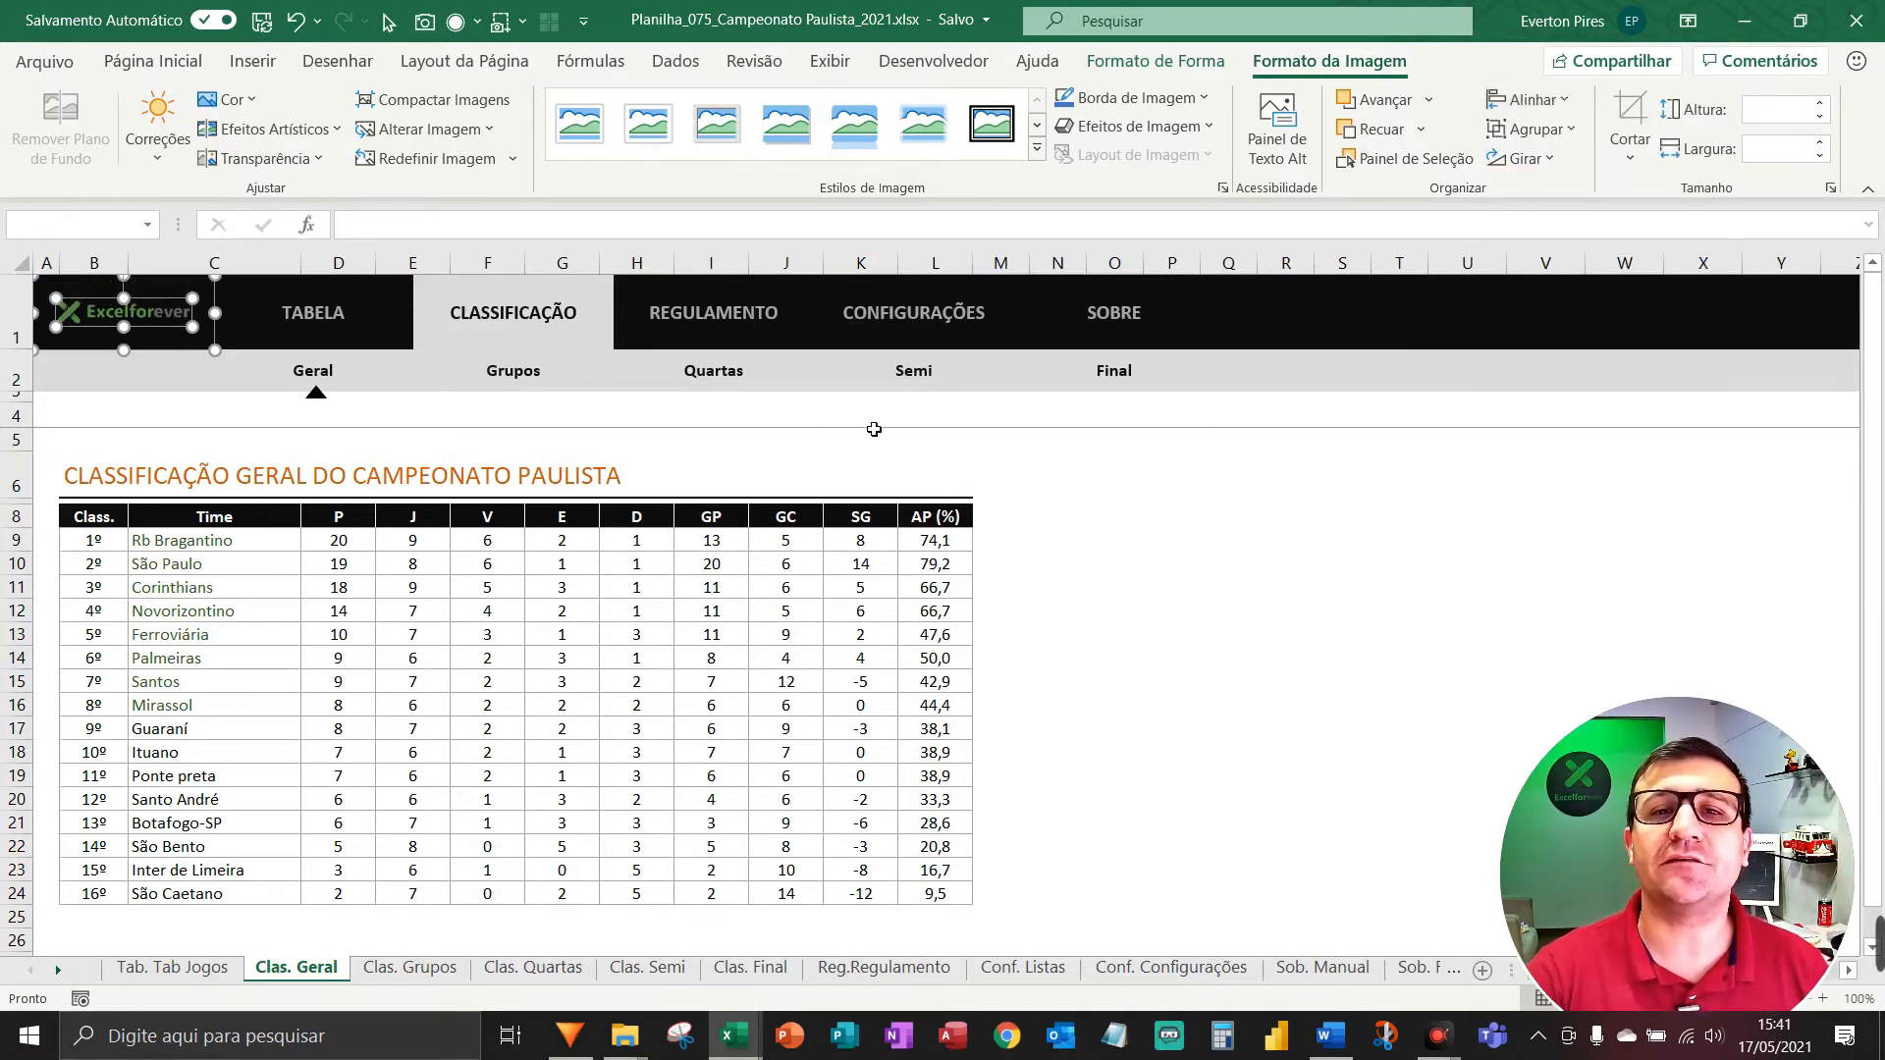
{"action": "key", "text": "F5"}
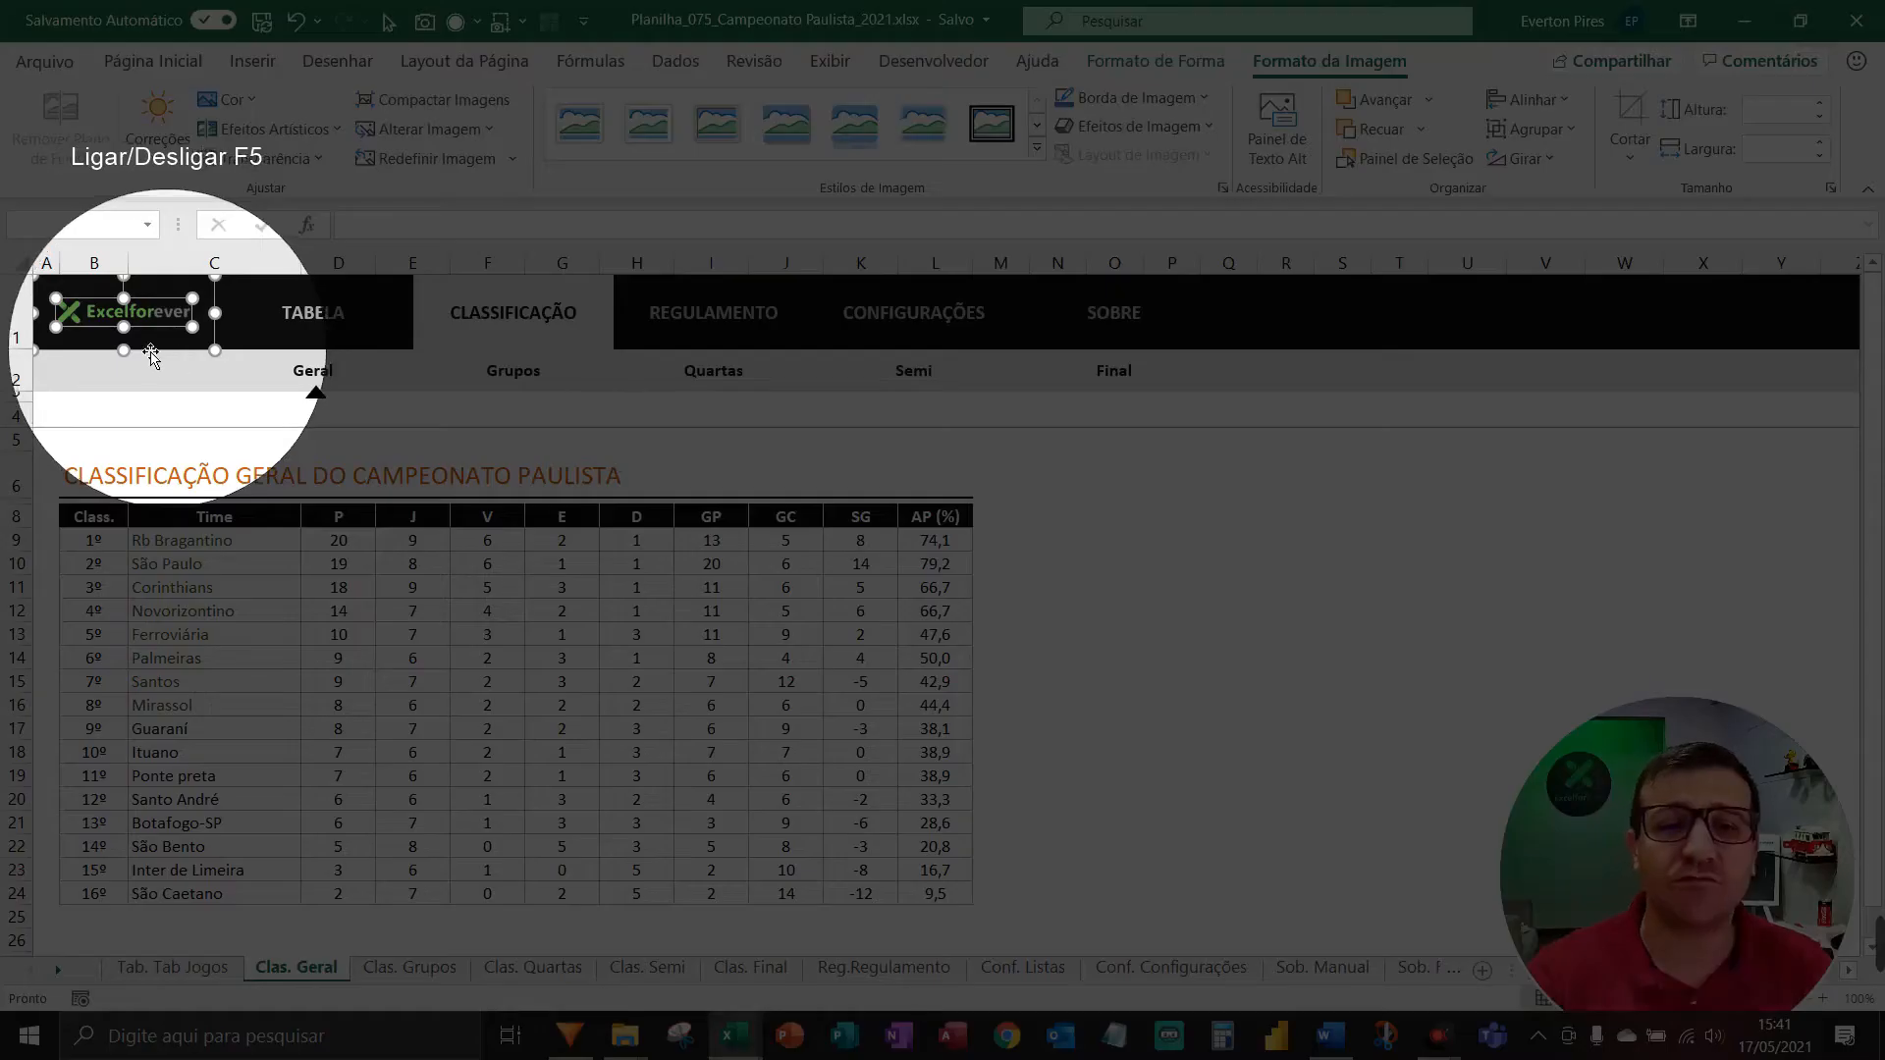
{"action": "key", "text": "F5"}
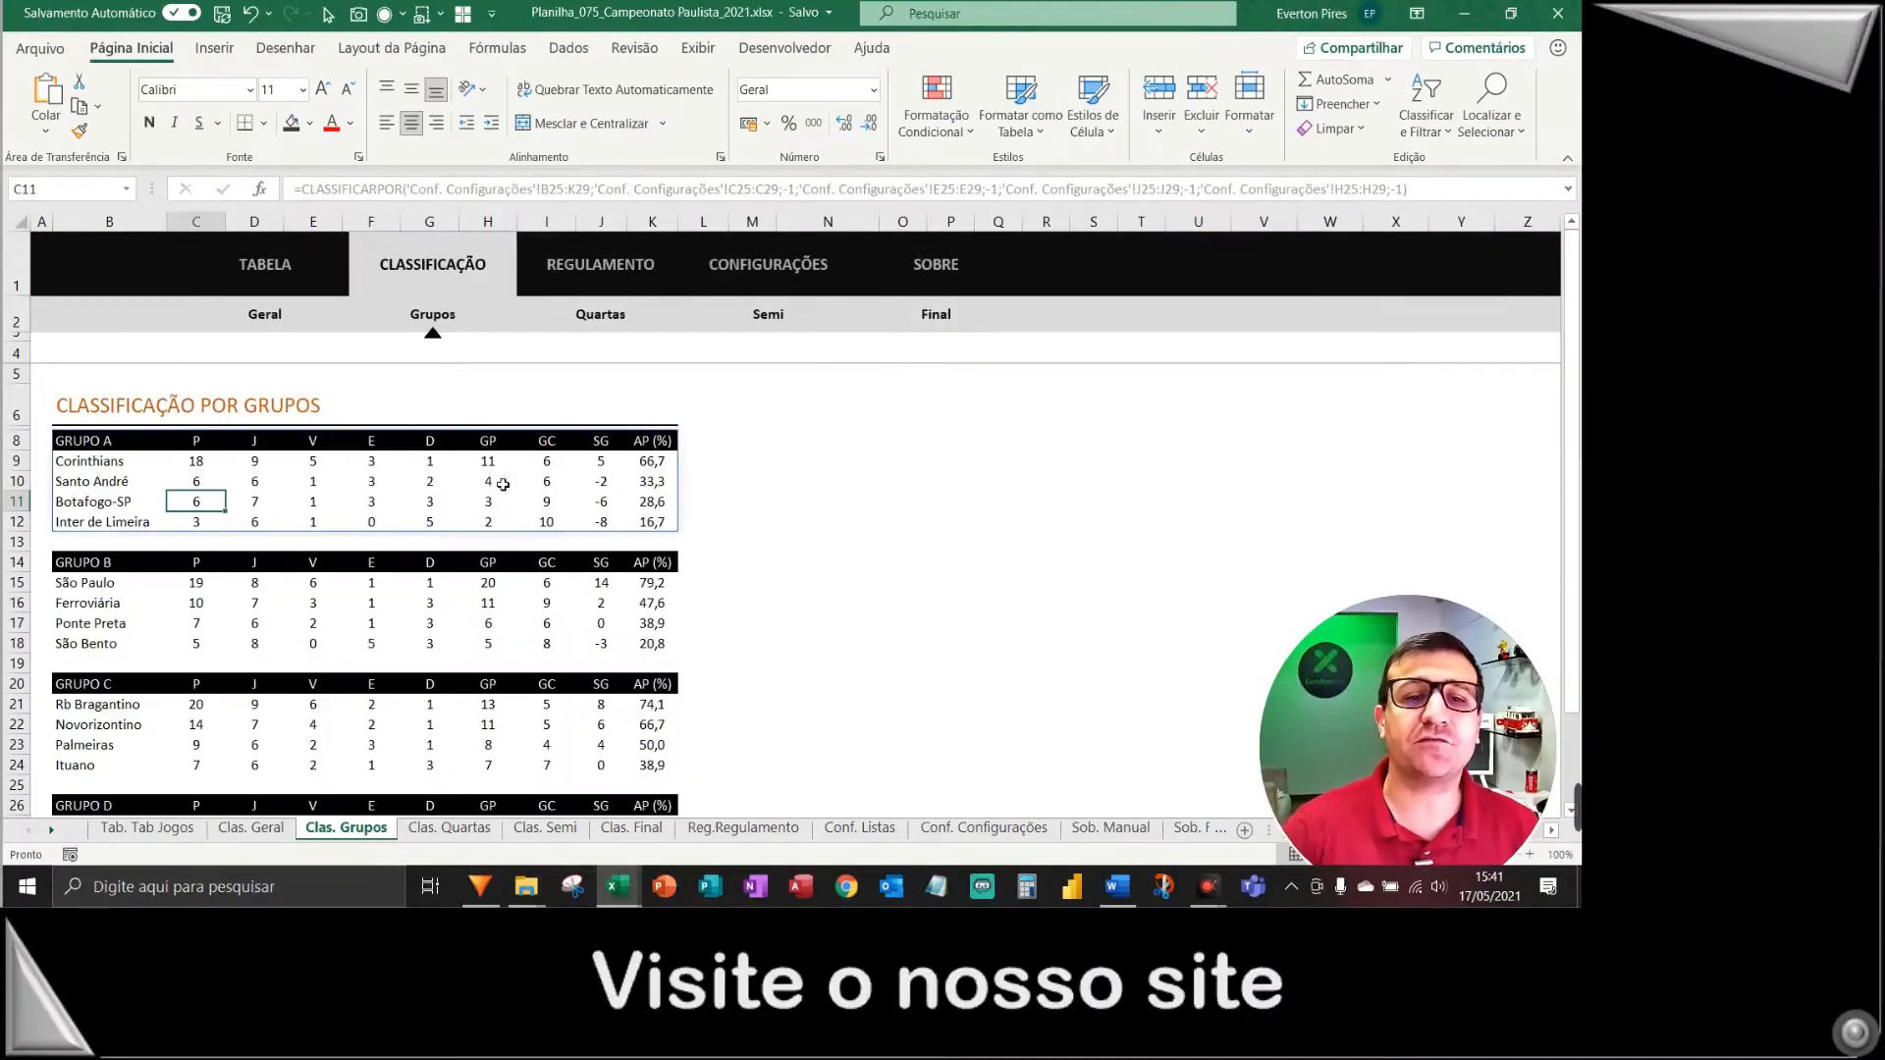
Paste the logo into the Clas. Grupos header and centre it on the black block.
{"action": "right_click", "coordinate": [97, 288]}
{"action": "key", "text": "Escape"}
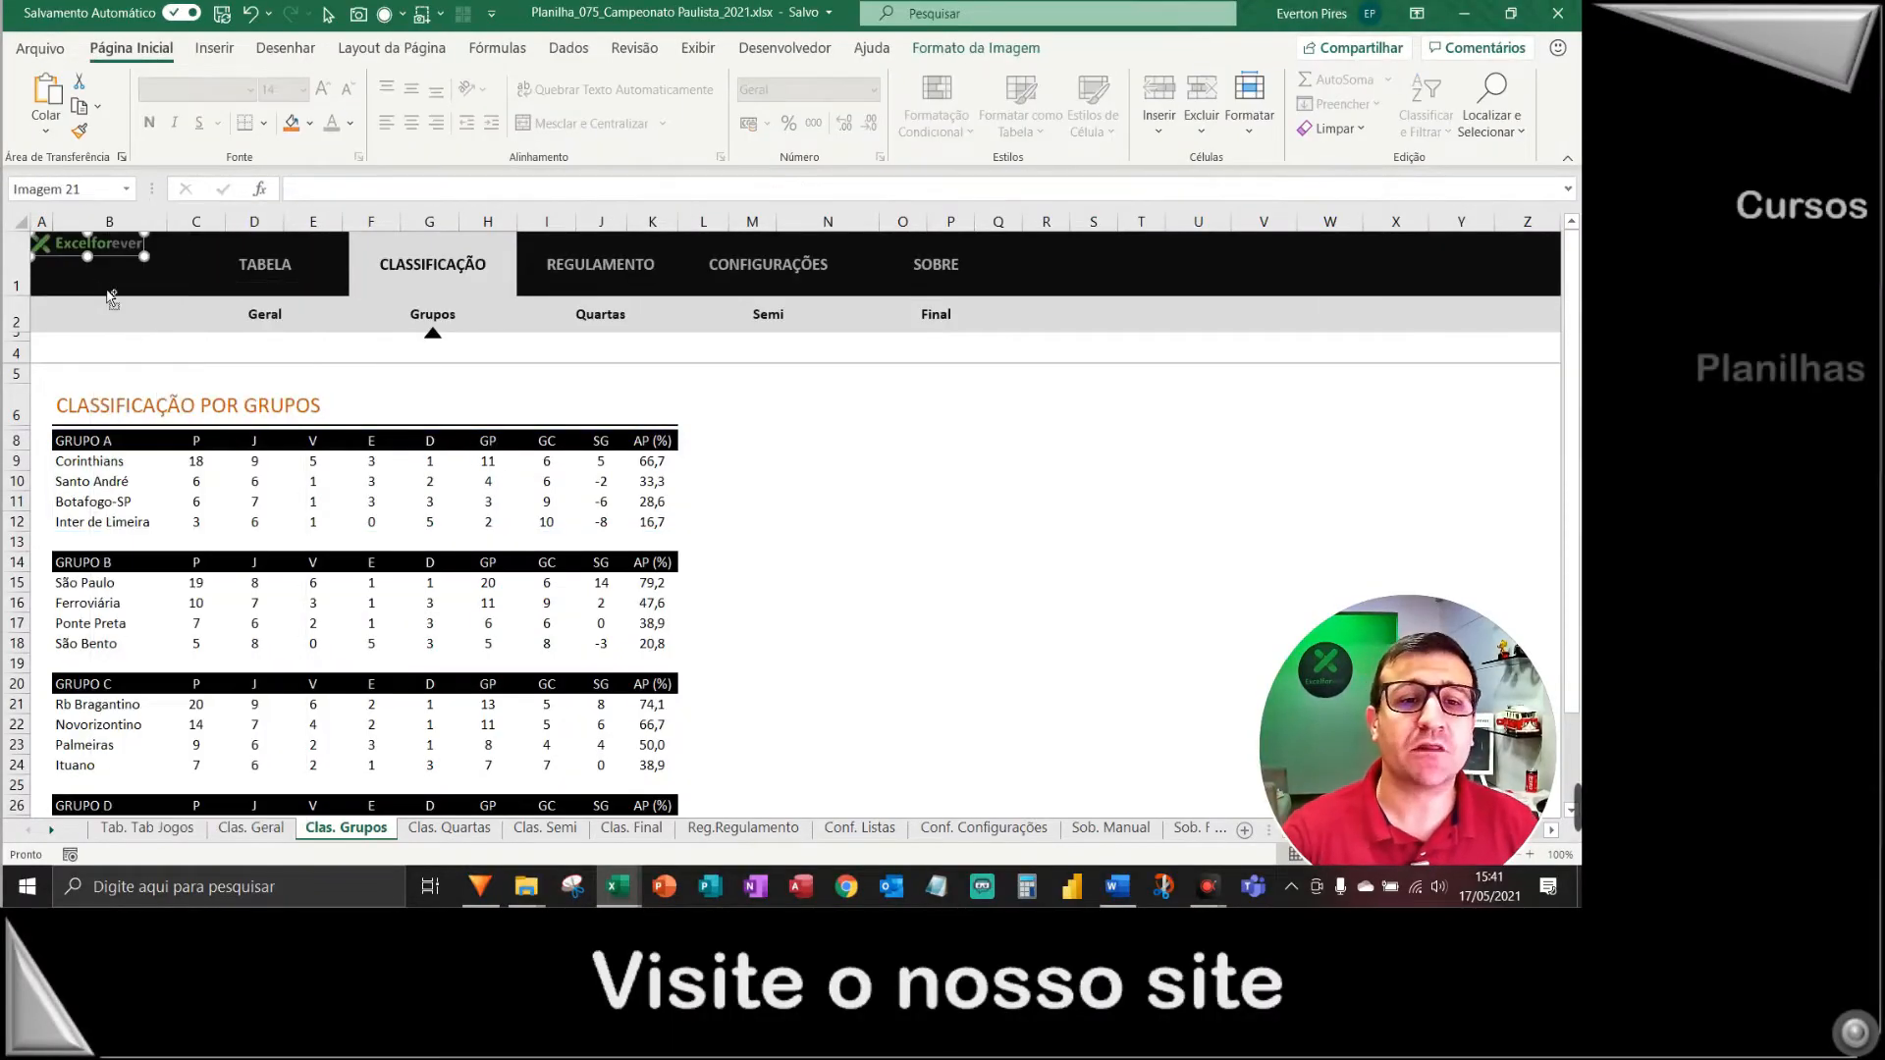
{"action": "left_click", "coordinate": [1115, 48]}
{"action": "left_click", "coordinate": [1284, 80]}
{"action": "left_click", "coordinate": [1284, 81]}
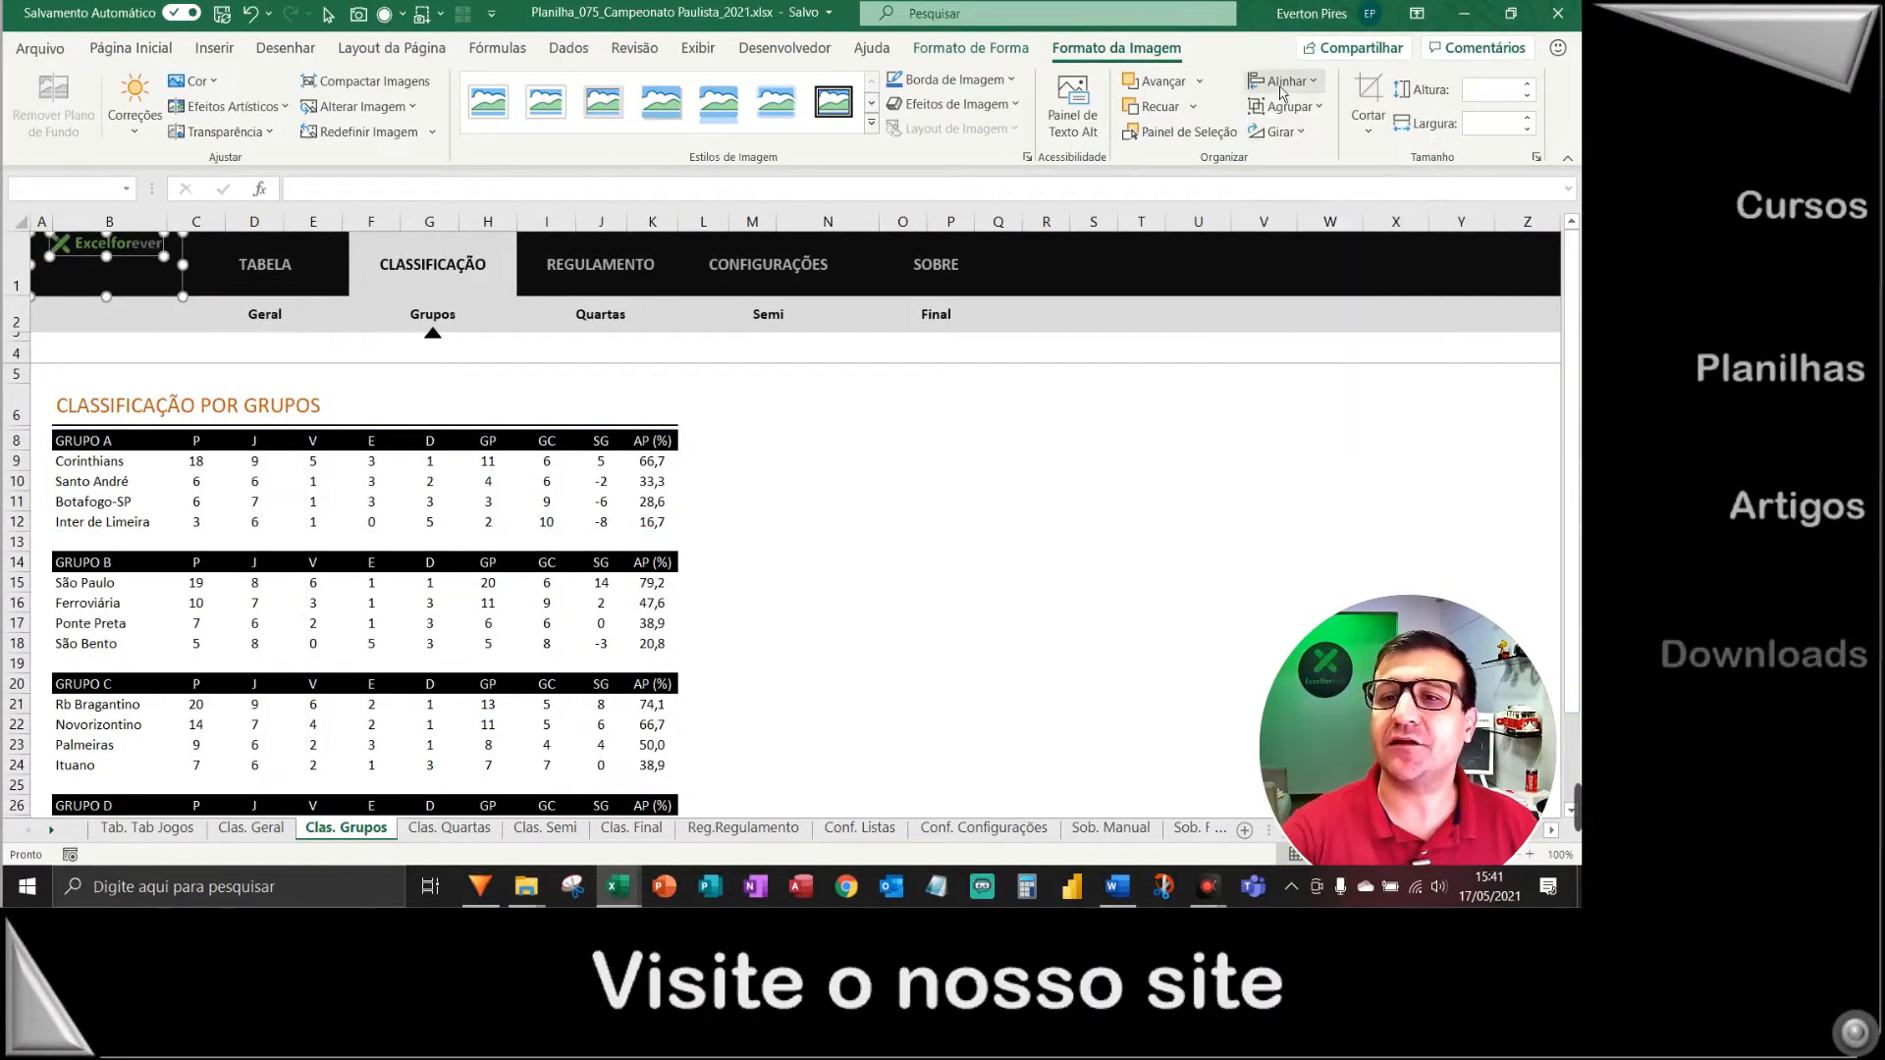
{"action": "left_click", "coordinate": [1283, 81]}
{"action": "left_click", "coordinate": [1327, 244]}
Add the logo to the Clas. Quartas header, centred horizontally and vertically.
{"action": "key", "text": "ctrl+Page_Down"}
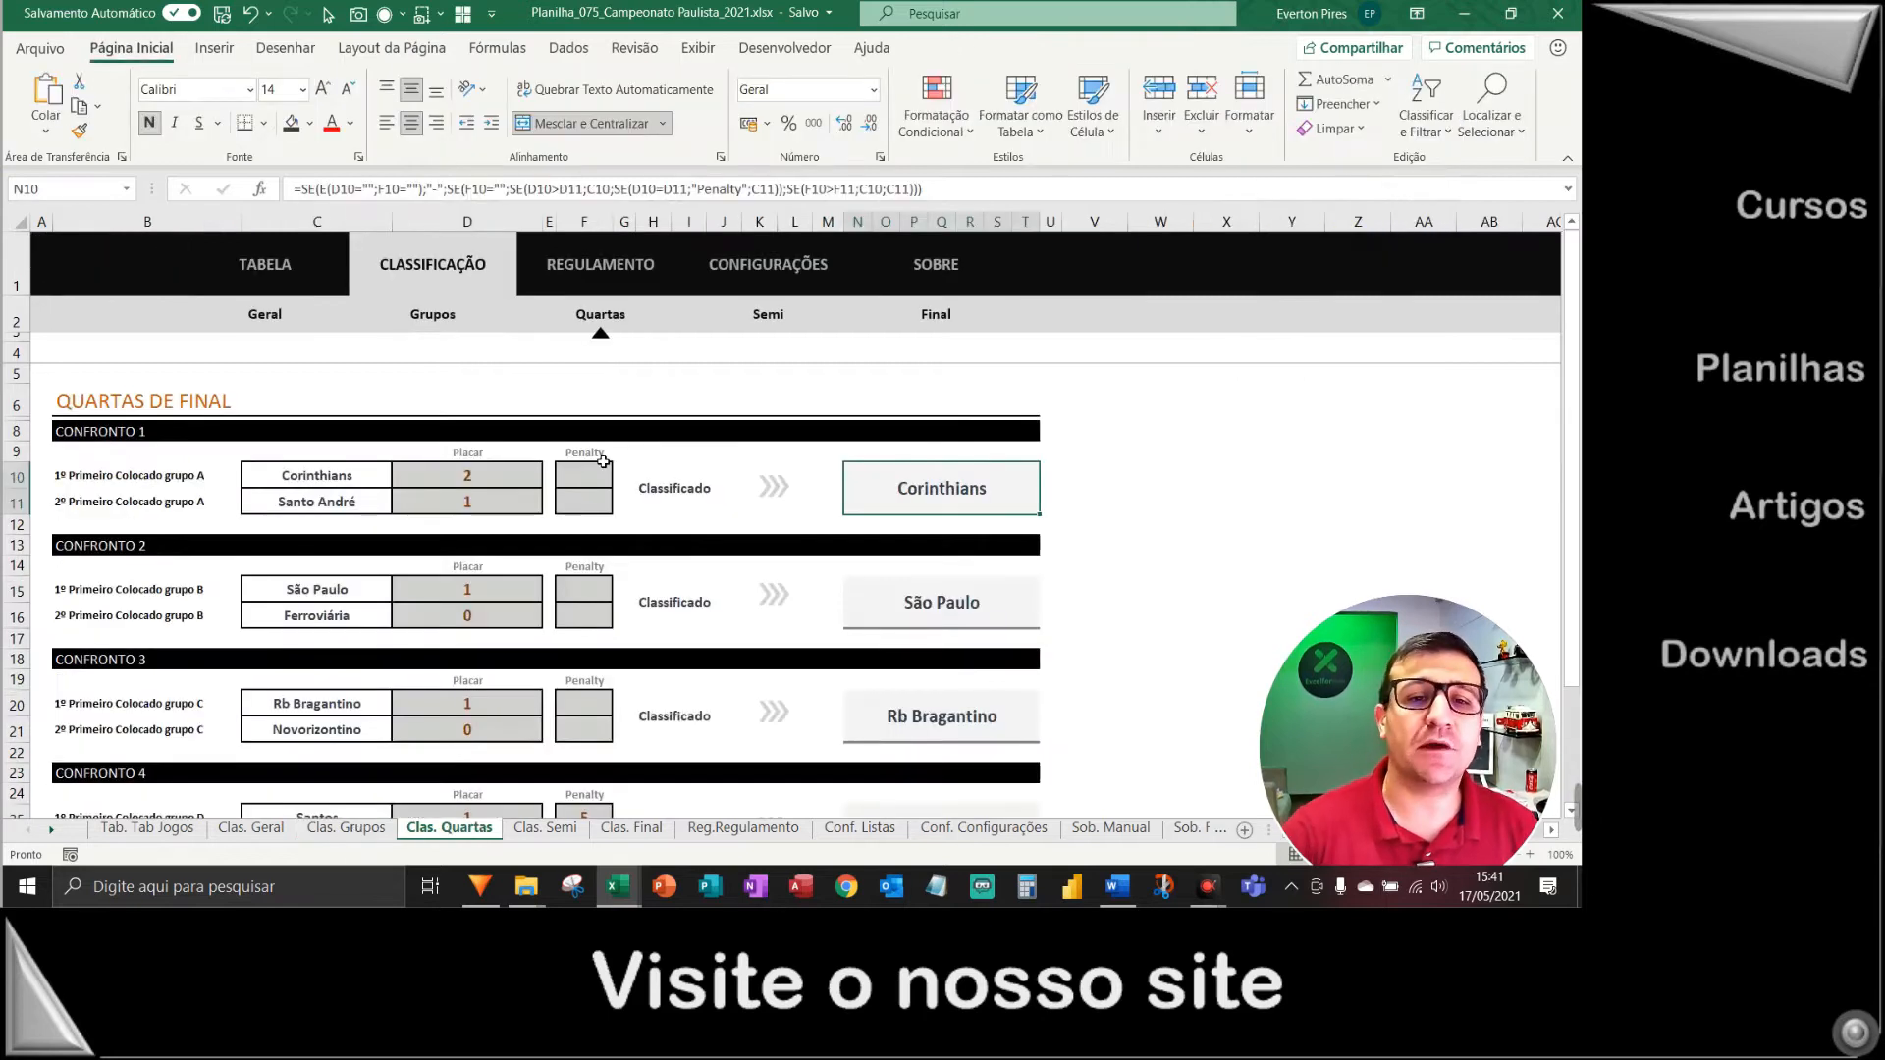
{"action": "right_click", "coordinate": [75, 293]}
{"action": "key", "text": "Escape"}
{"action": "left_click", "coordinate": [78, 245], "text": "ctrl"}
{"action": "left_click", "coordinate": [1115, 48]}
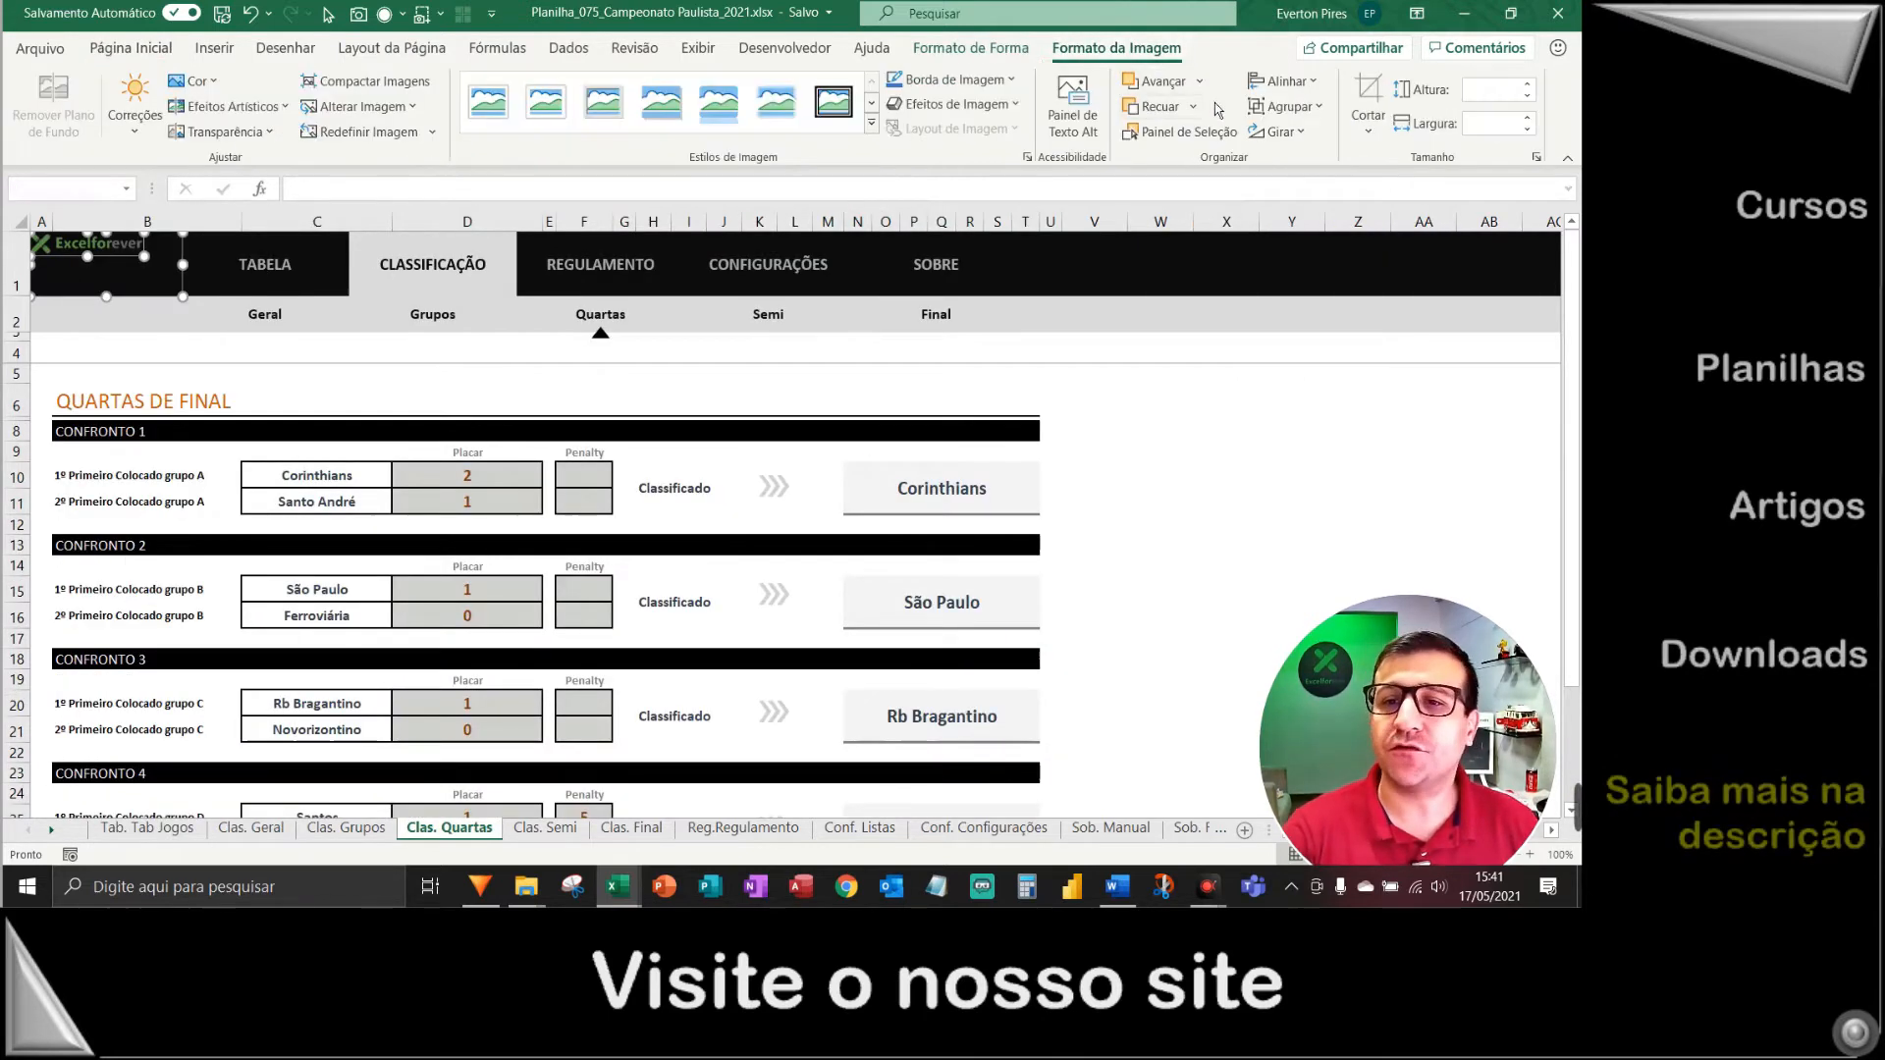
{"action": "left_click", "coordinate": [1284, 80]}
{"action": "left_click", "coordinate": [1283, 80]}
{"action": "left_click", "coordinate": [1284, 80]}
{"action": "left_click", "coordinate": [1327, 240]}
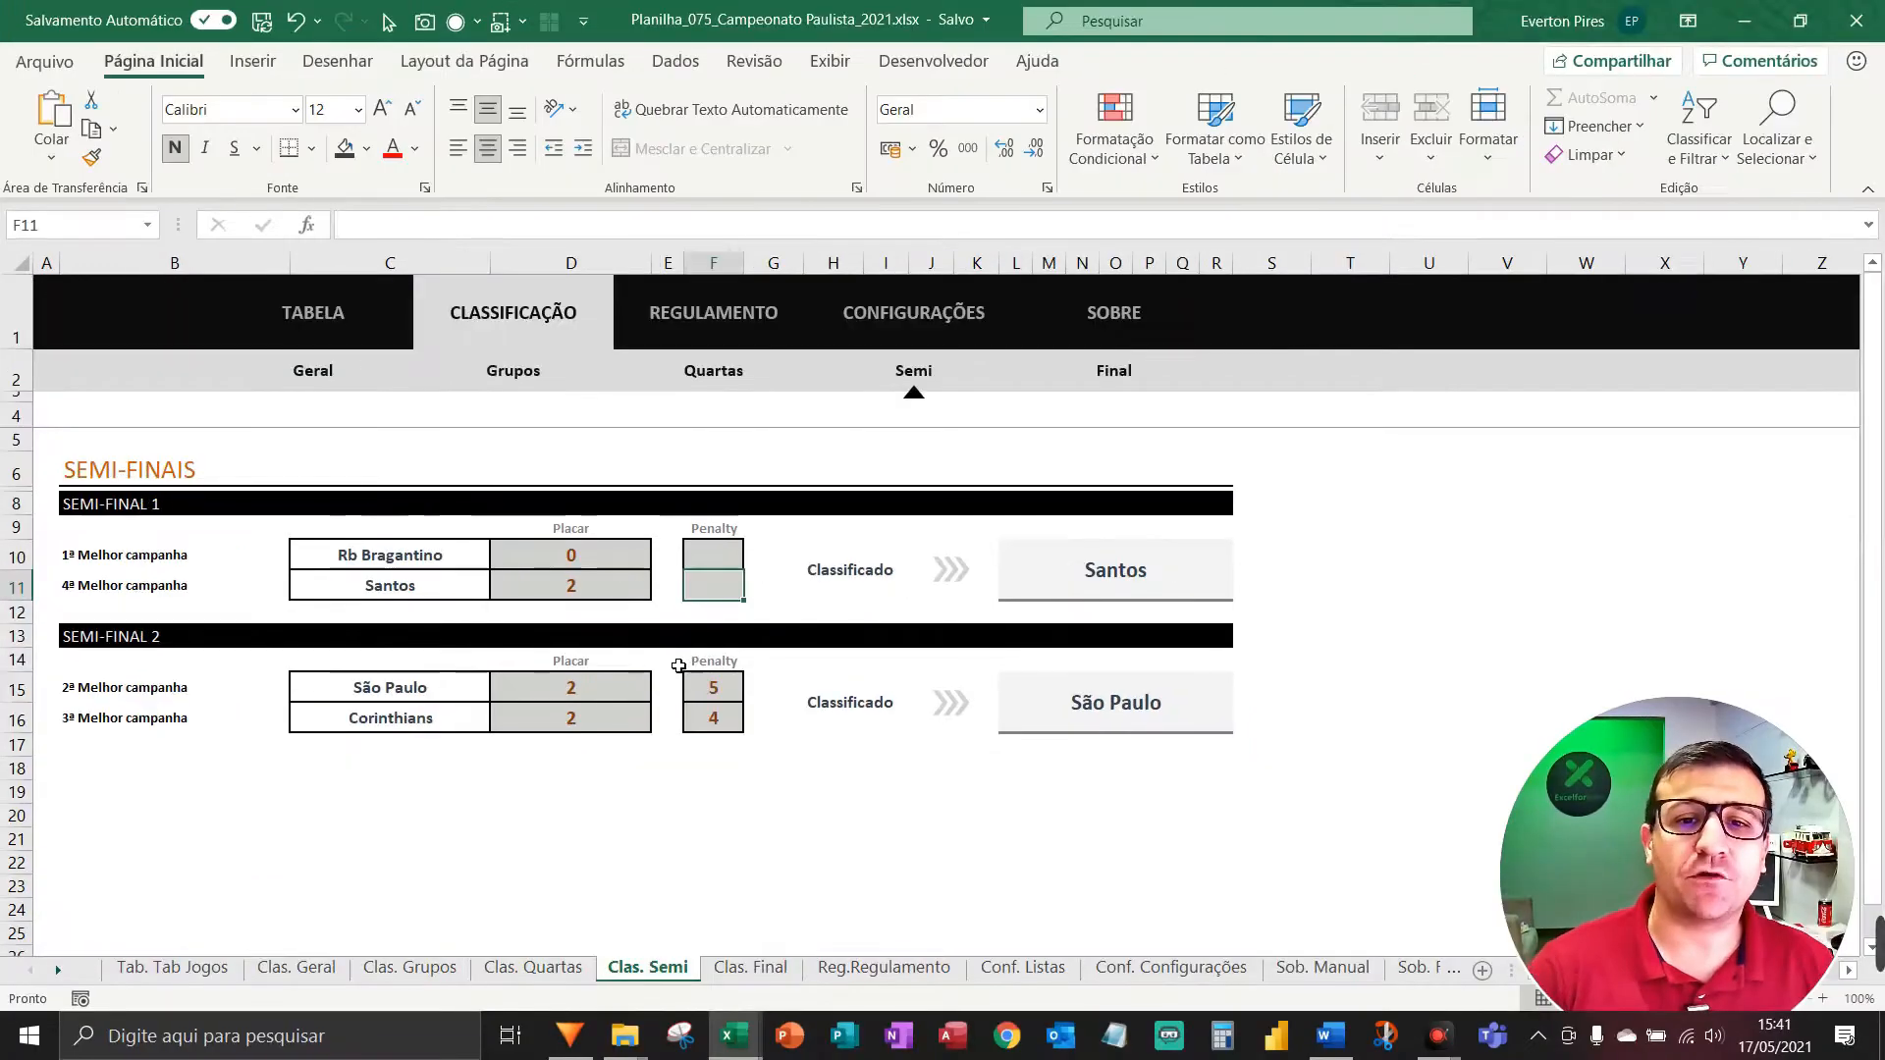
Paste and centre the logo on the Clas. Semi header block.
{"action": "left_click", "coordinate": [127, 328]}
{"action": "key", "text": "ctrl+v"}
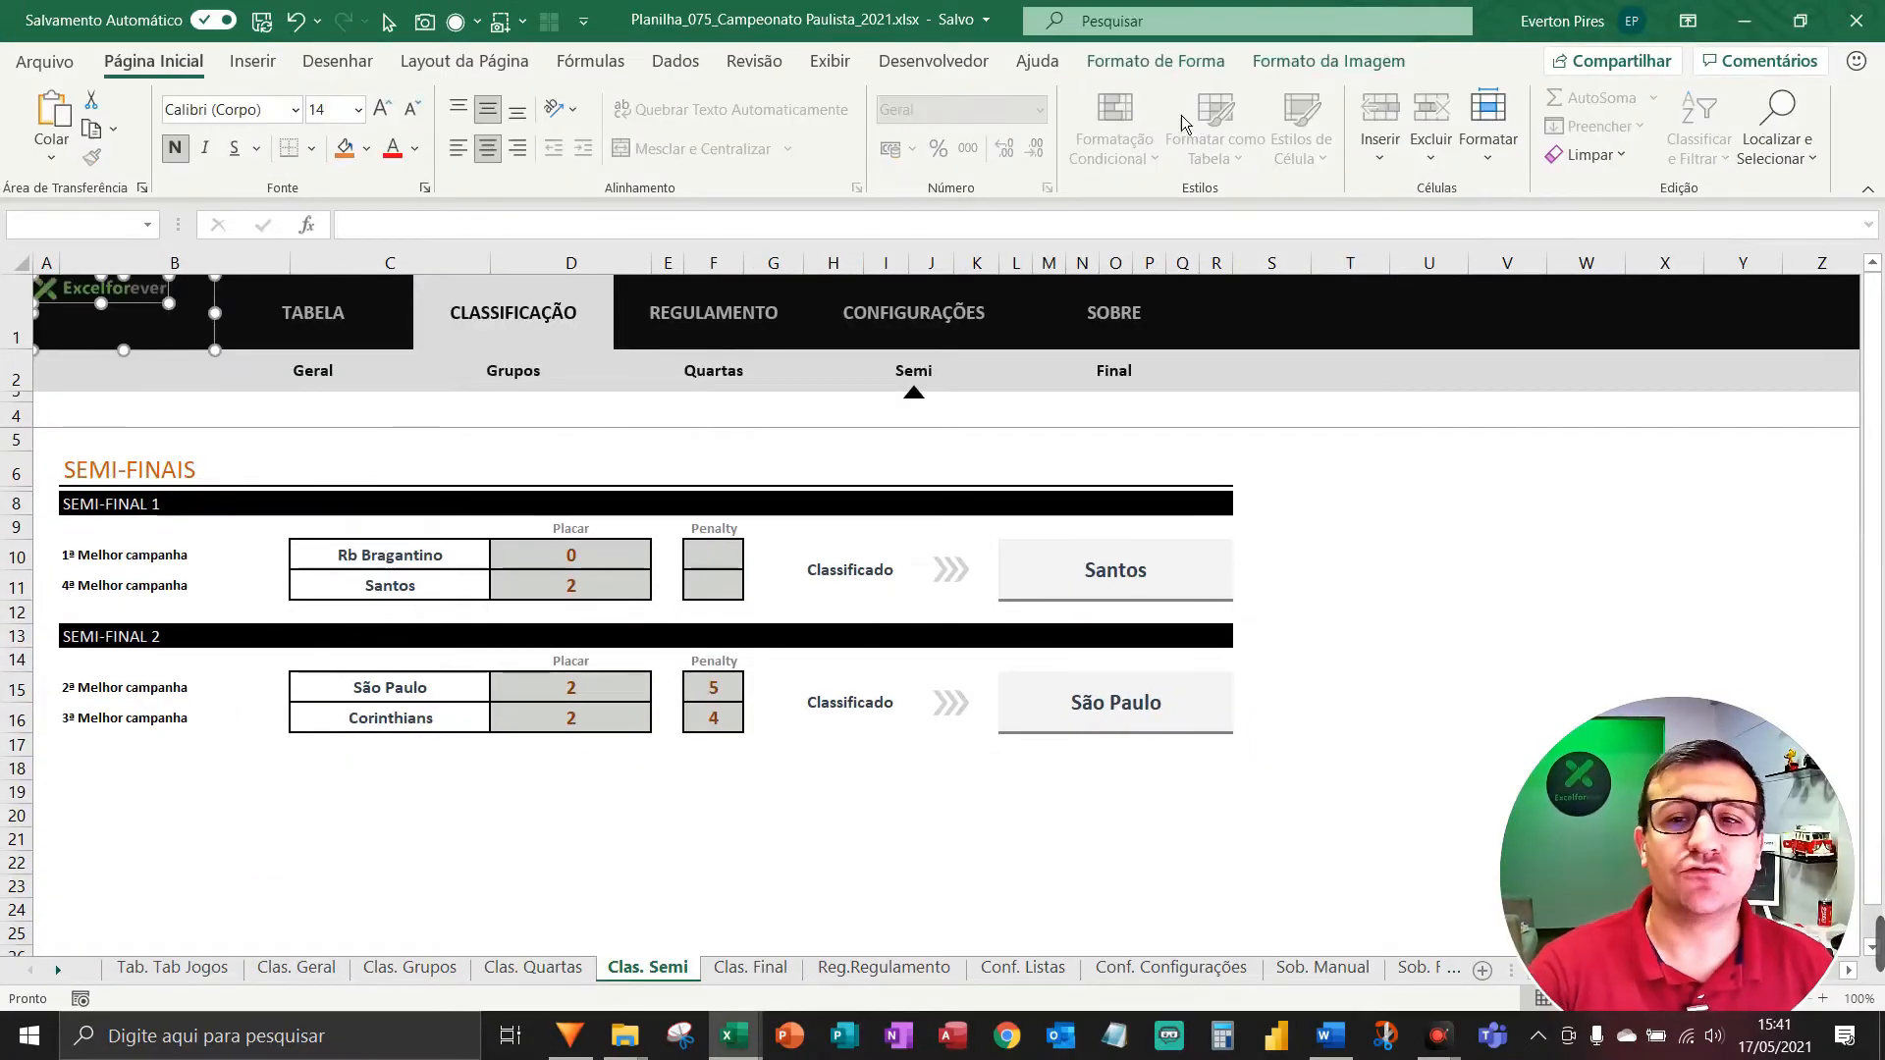
{"action": "left_click", "coordinate": [1329, 61]}
{"action": "left_click", "coordinate": [1526, 99]}
{"action": "left_click", "coordinate": [1532, 164]}
{"action": "left_click", "coordinate": [1526, 99]}
{"action": "left_click", "coordinate": [1512, 261]}
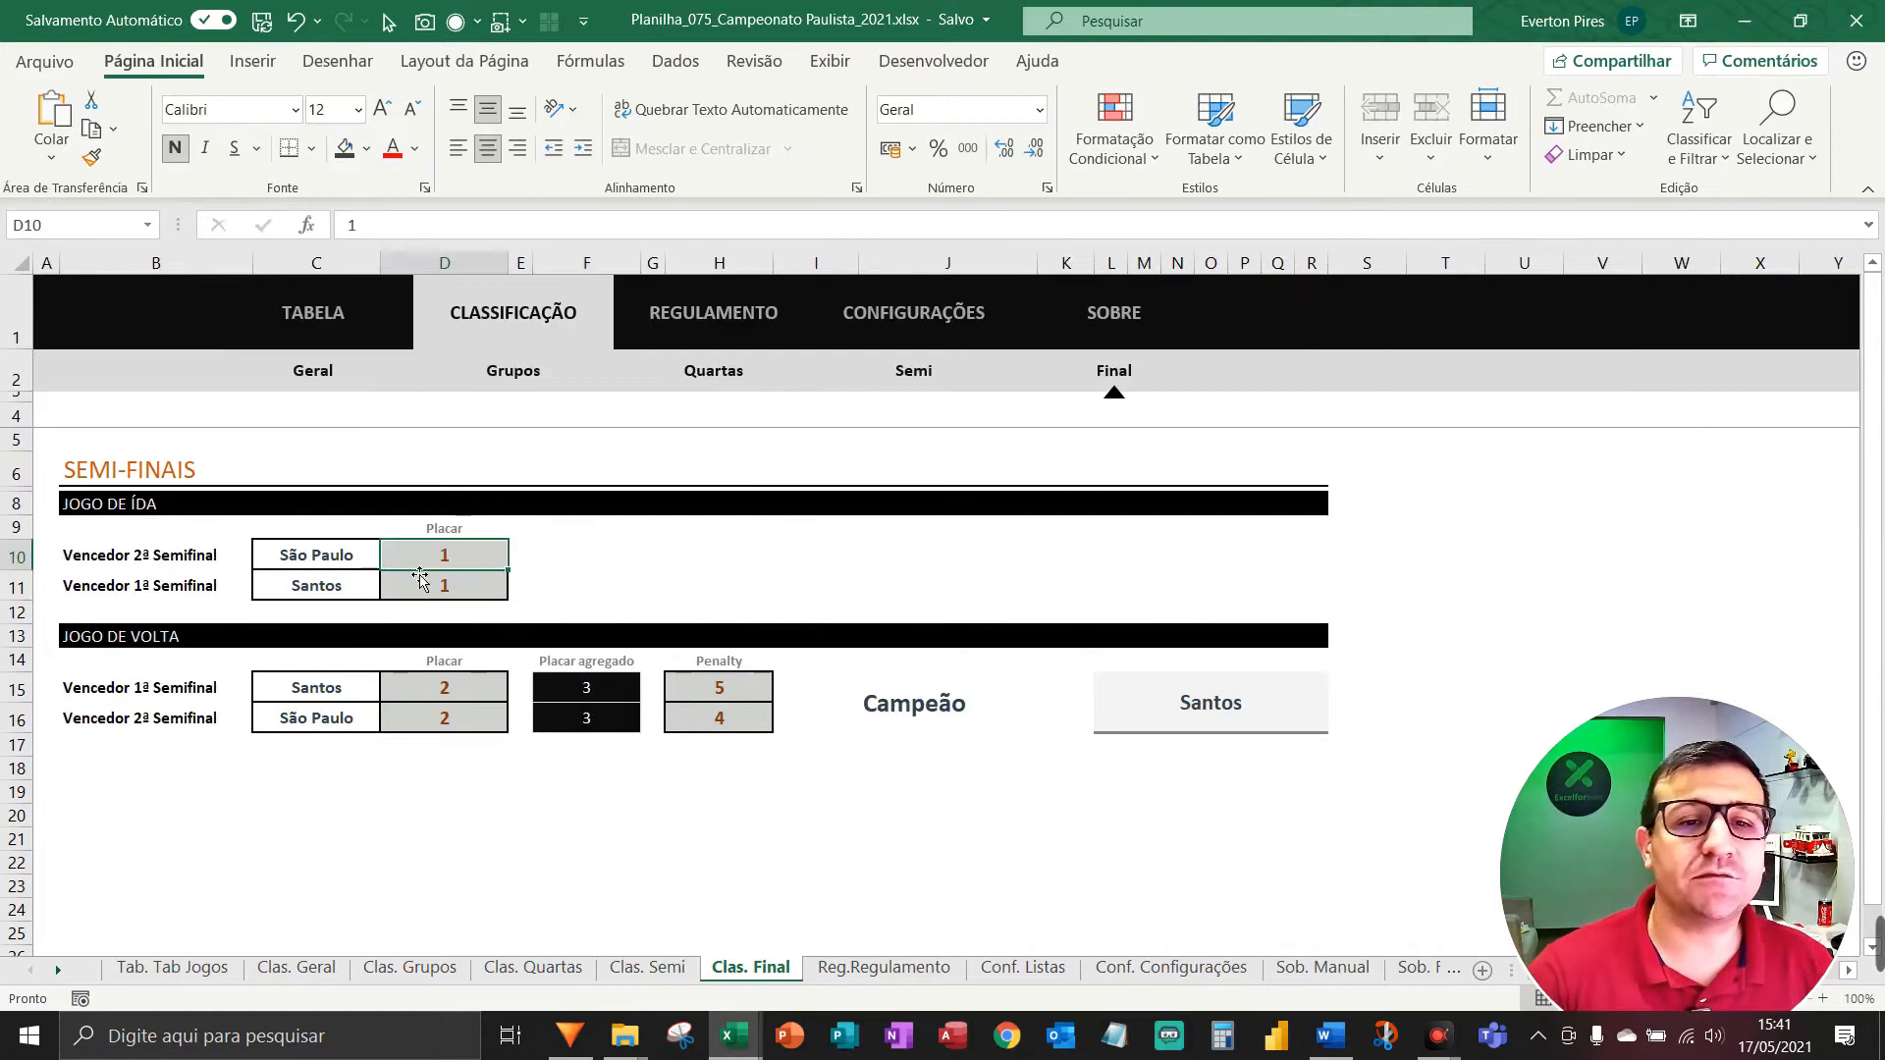
Paste the logo onto the Clas. Final header and centre it vertically.
{"action": "right_click", "coordinate": [121, 341]}
{"action": "left_click", "coordinate": [111, 330]}
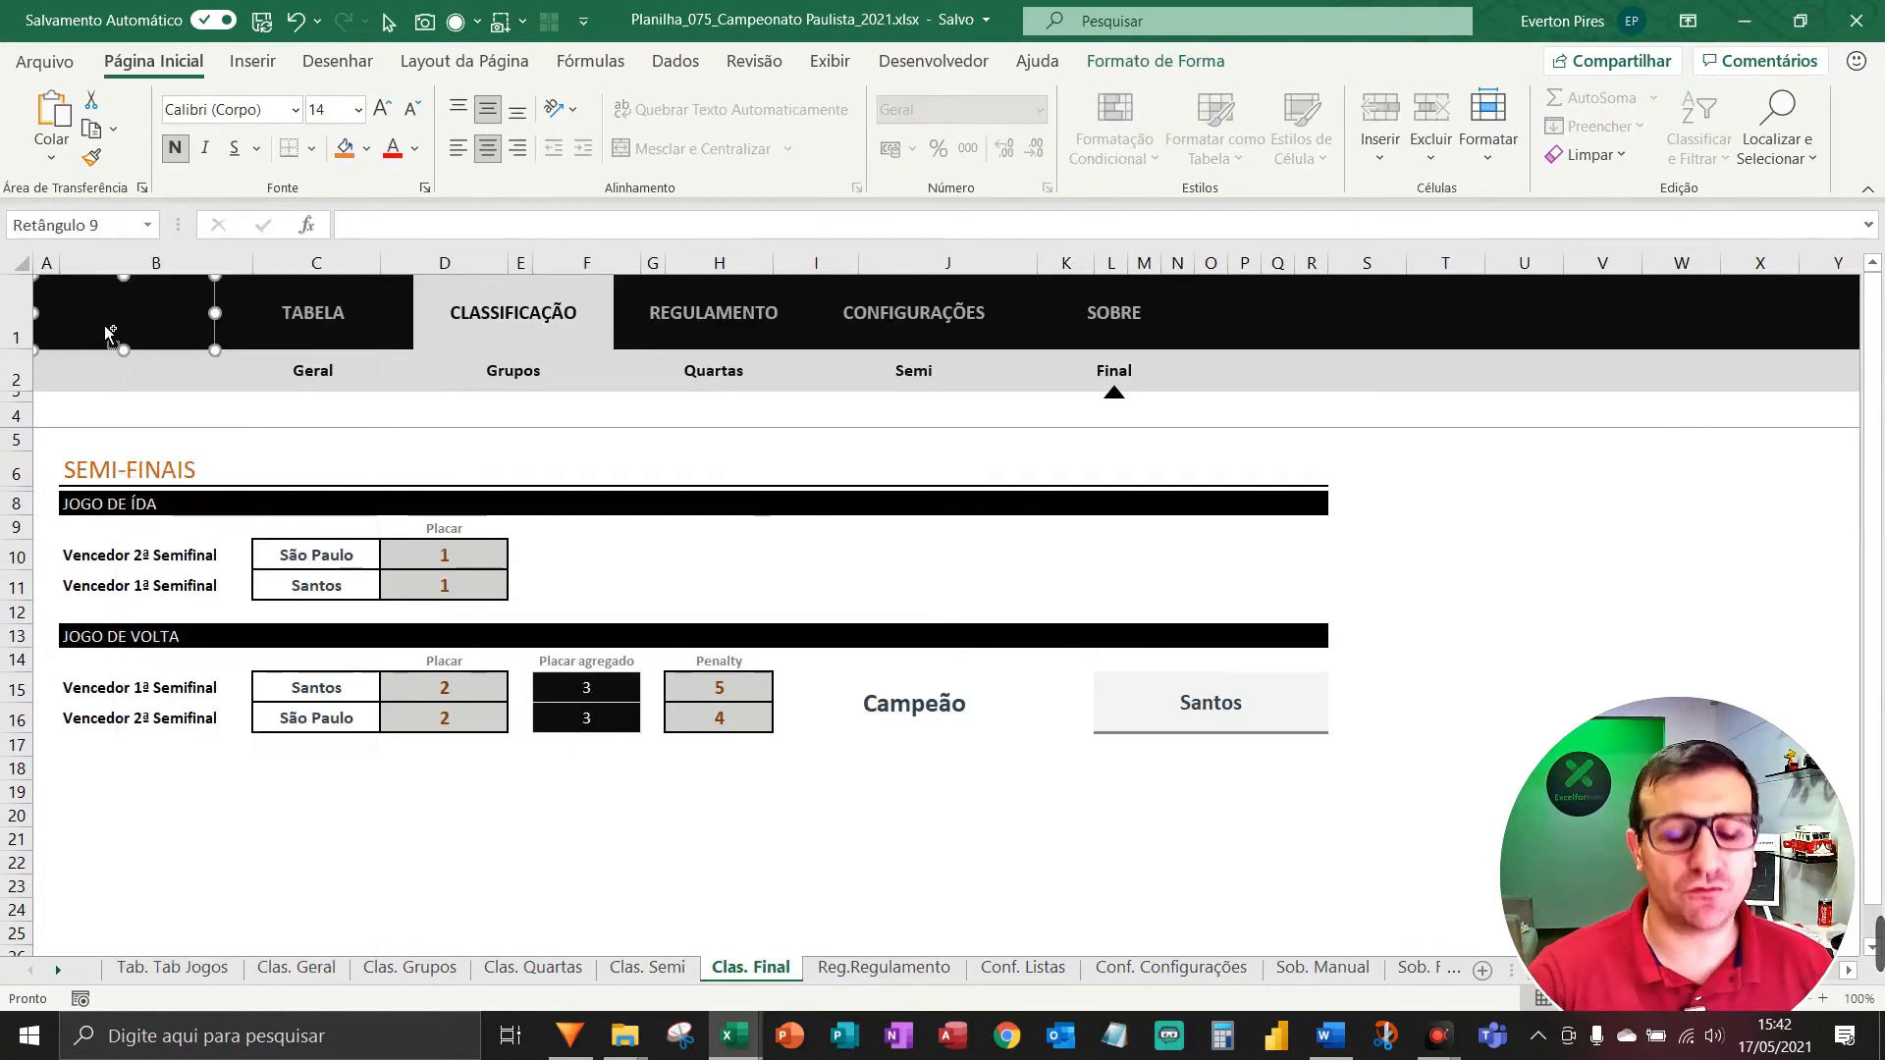
{"action": "key", "text": "ctrl+v"}
{"action": "left_click", "coordinate": [116, 339], "text": "shift"}
{"action": "left_click", "coordinate": [1329, 60]}
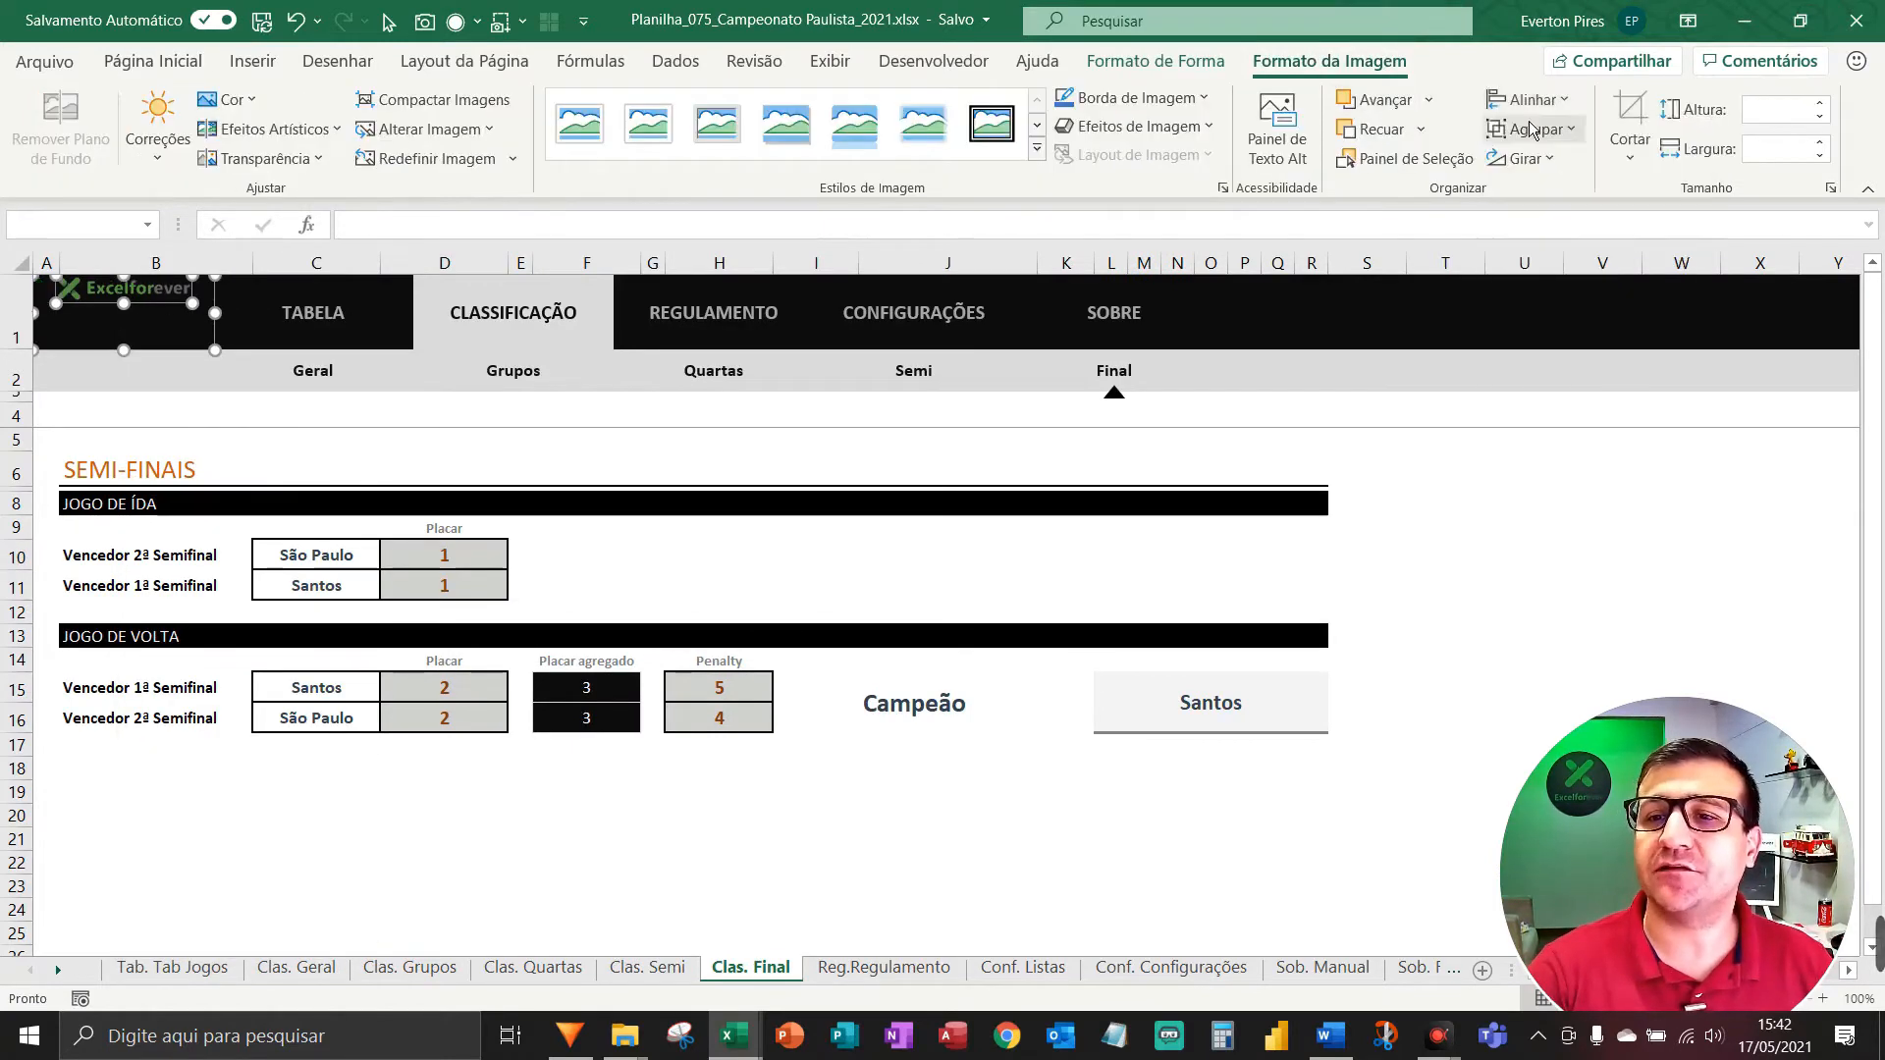
{"action": "left_click", "coordinate": [1529, 99]}
{"action": "left_click", "coordinate": [1583, 286]}
Place the logo in the Reg.Regulamento header, centred horizontally.
{"action": "key", "text": "Escape"}
{"action": "key", "text": "ctrl+Page_Down"}
{"action": "right_click", "coordinate": [116, 338]}
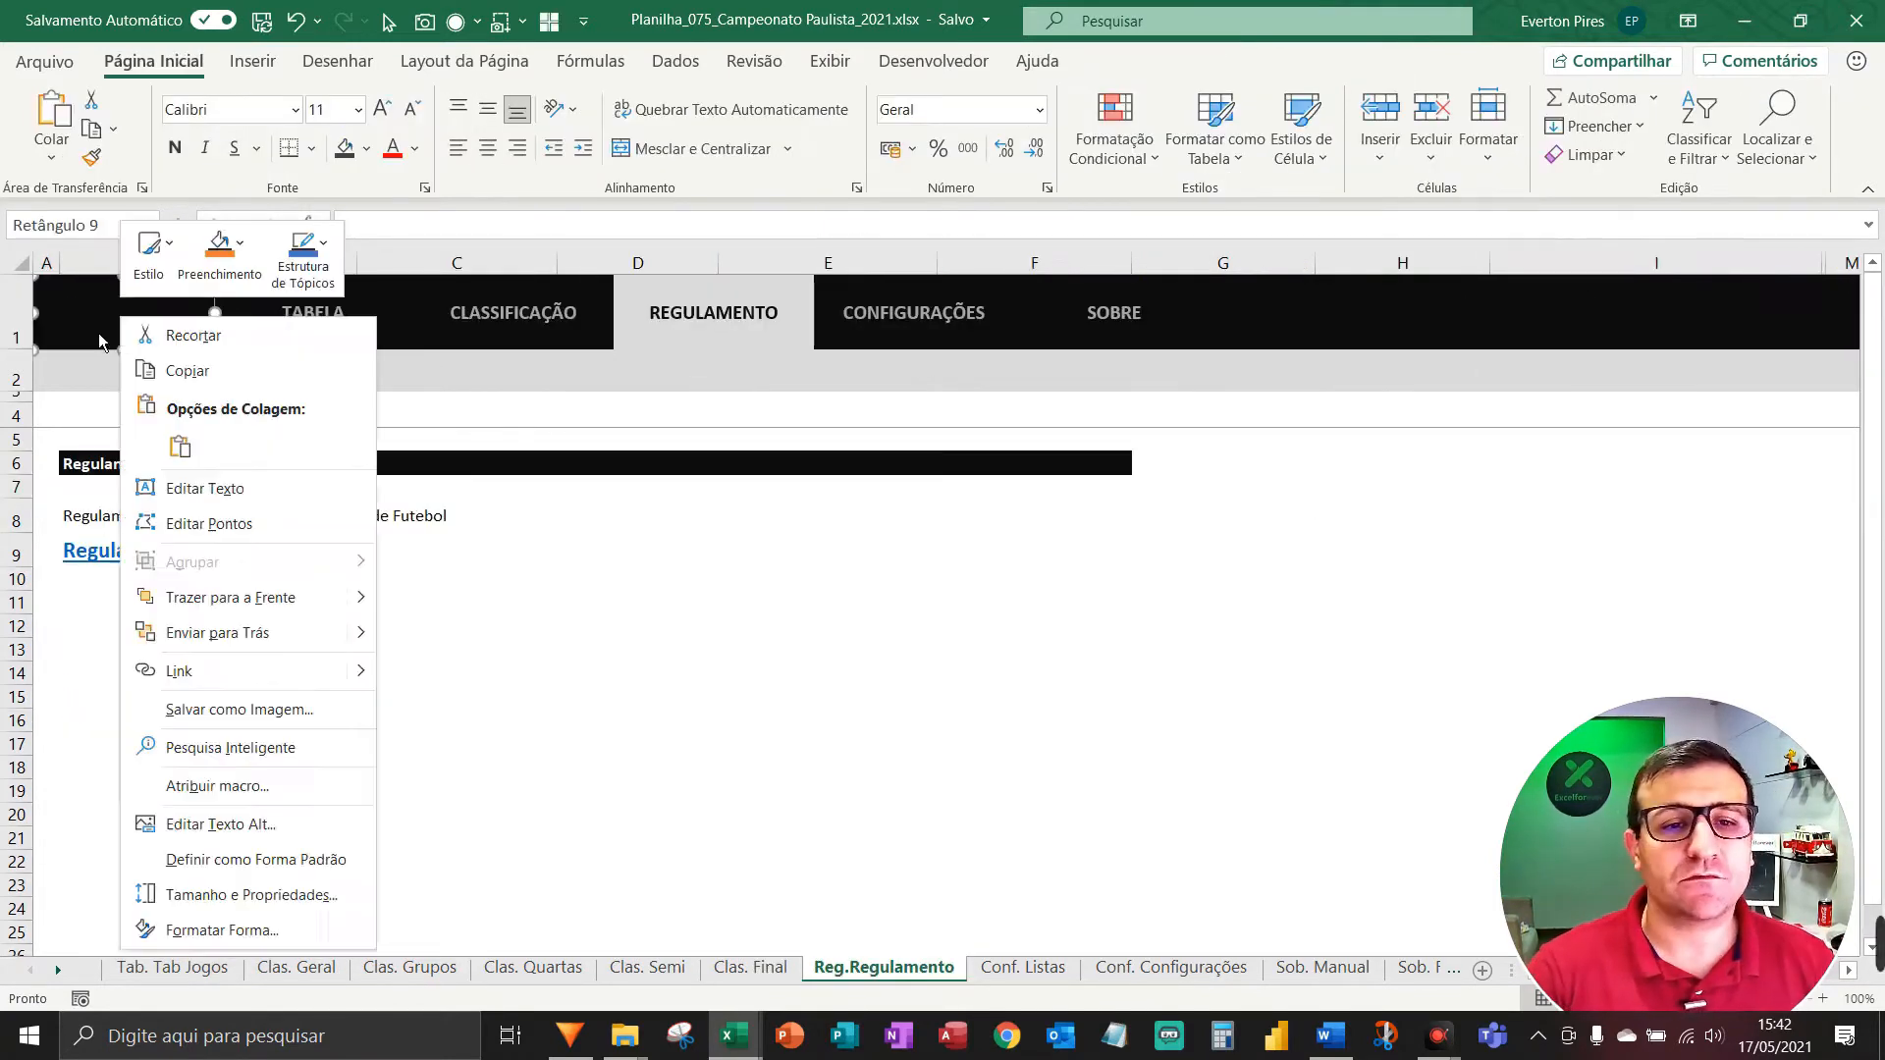
{"action": "left_click", "coordinate": [100, 336]}
{"action": "key", "text": "ctrl+v"}
{"action": "left_click", "coordinate": [99, 335], "text": "shift"}
{"action": "left_click", "coordinate": [1329, 61]}
{"action": "left_click", "coordinate": [1529, 99]}
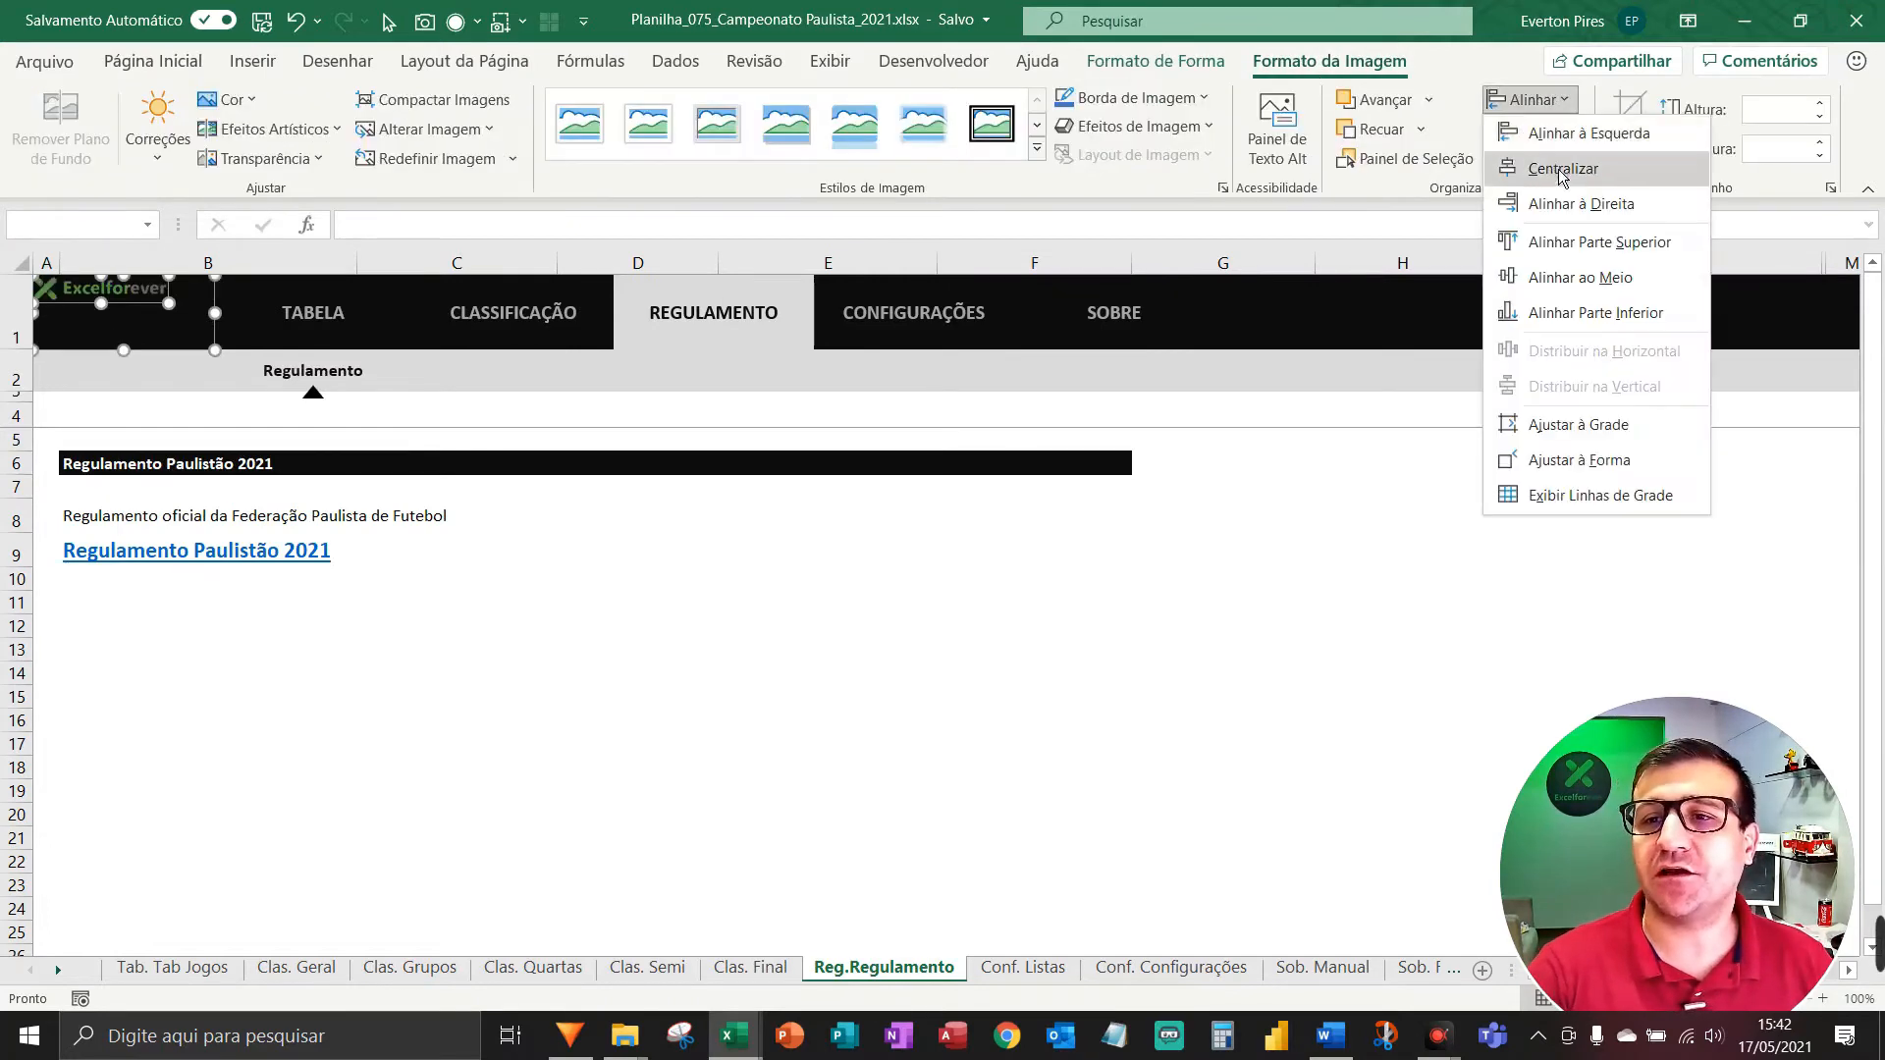
{"action": "left_click", "coordinate": [1567, 183]}
Paste the logo into the Conf. Listas header and centre it both ways.
{"action": "key", "text": "ctrl+Page_Down"}
{"action": "key", "text": "ctrl+v"}
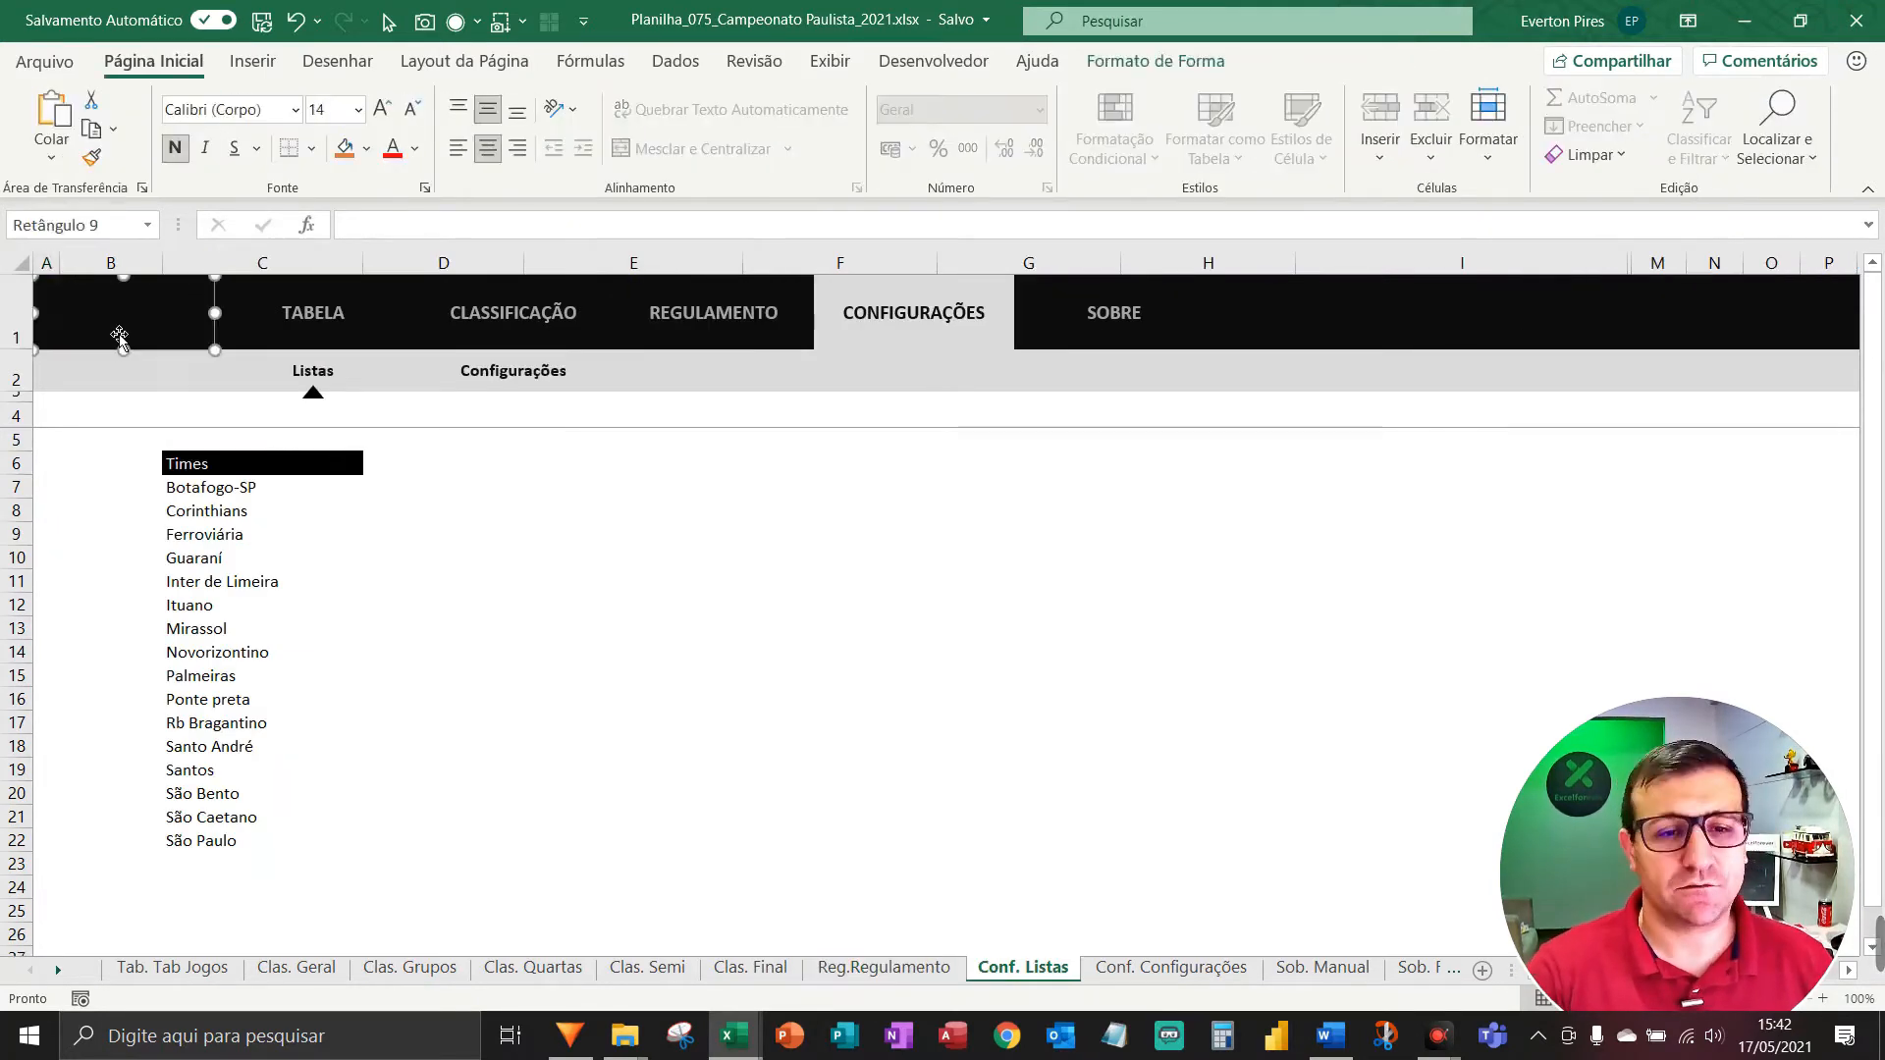
{"action": "left_click", "coordinate": [124, 338], "text": "shift"}
{"action": "left_click", "coordinate": [1329, 61]}
{"action": "left_click", "coordinate": [1531, 100]}
{"action": "left_click", "coordinate": [1566, 183]}
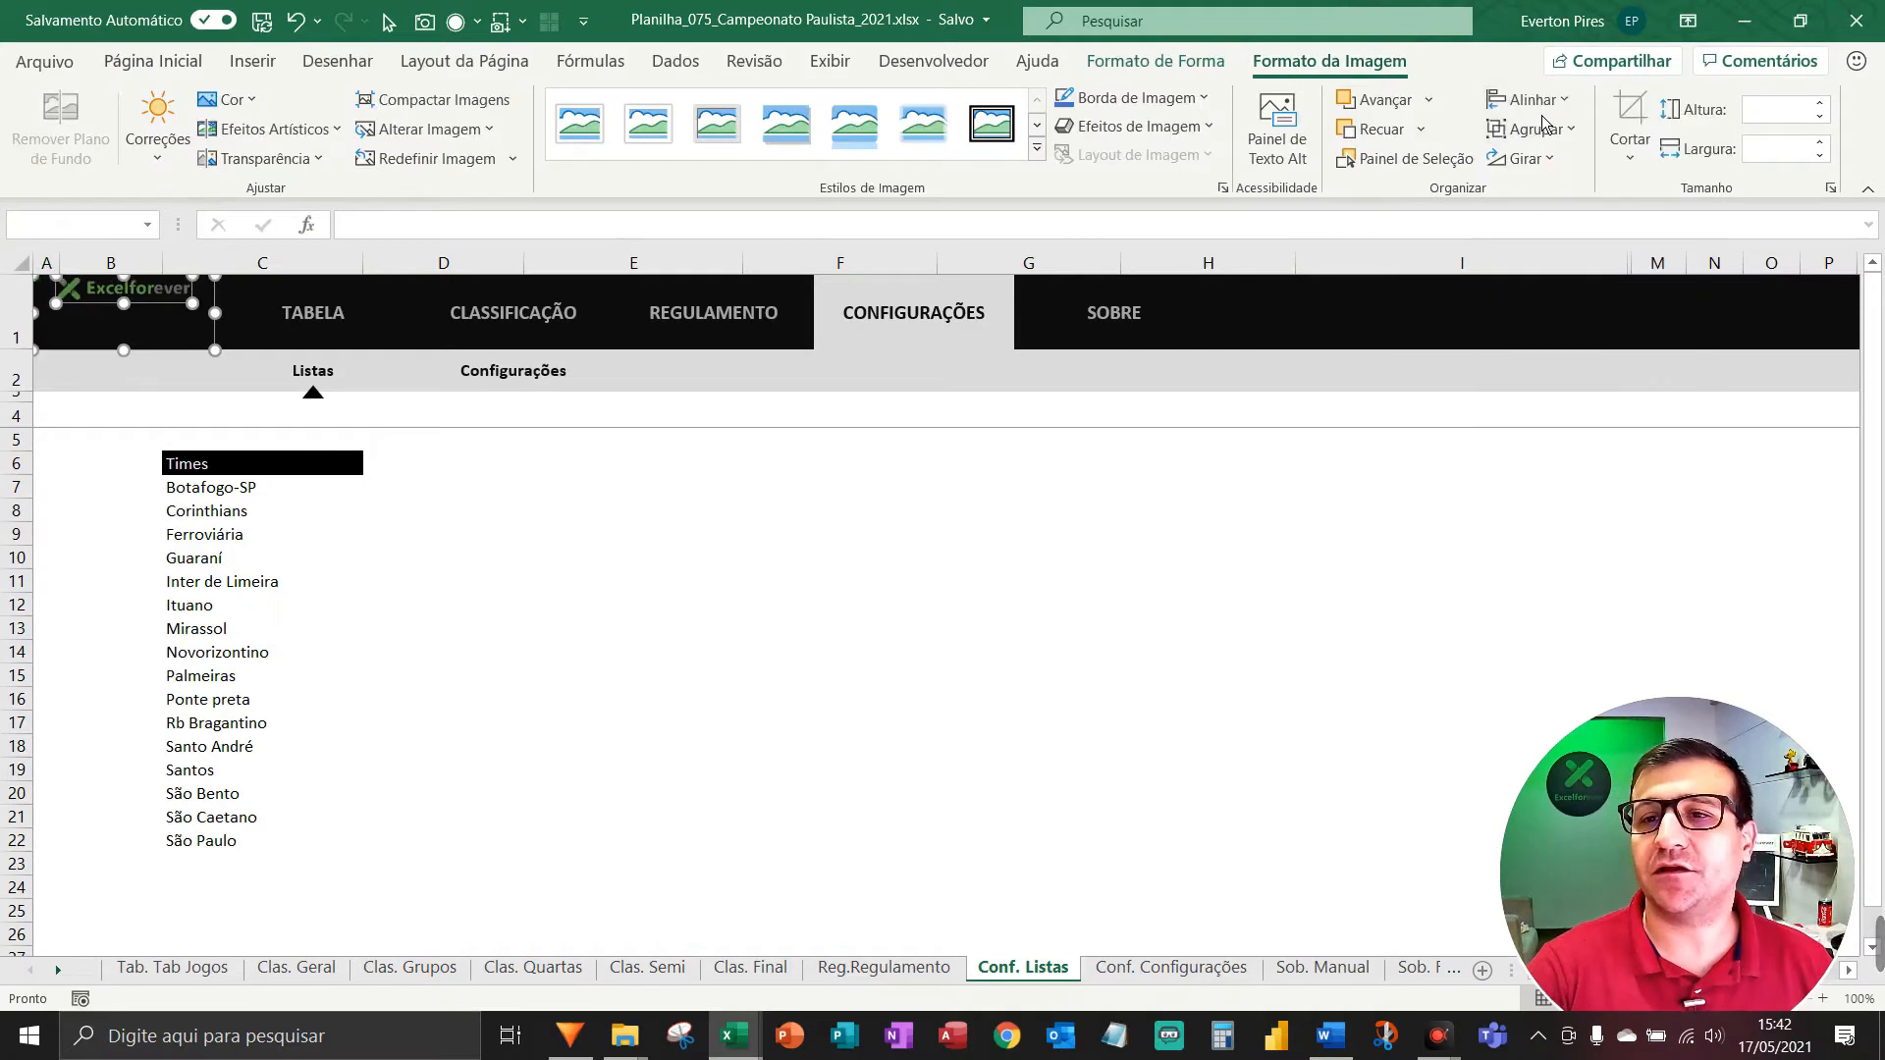
{"action": "left_click", "coordinate": [1532, 100]}
{"action": "left_click", "coordinate": [1575, 293]}
Add the centred logo to the Conf. Configurações header.
{"action": "key", "text": "ctrl+Page_Down"}
{"action": "key", "text": "ctrl+v"}
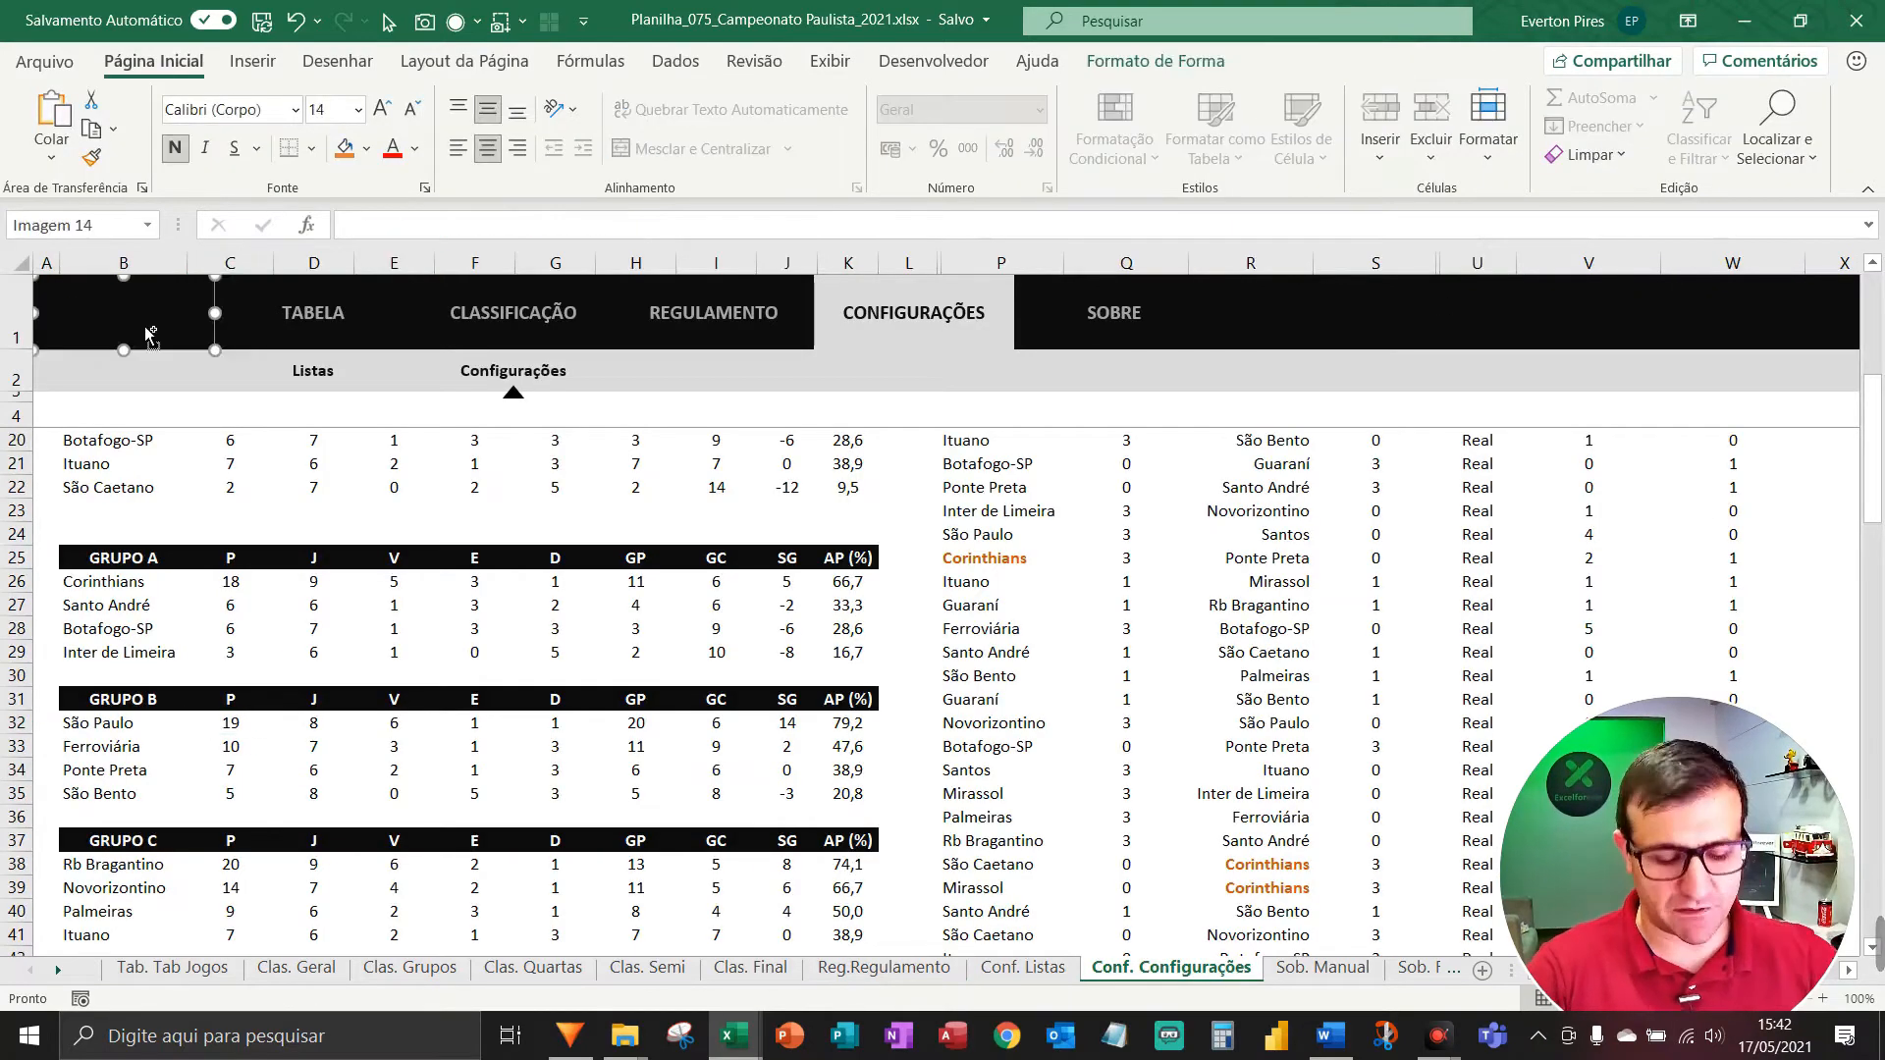
{"action": "left_click", "coordinate": [1329, 60]}
{"action": "left_click", "coordinate": [1531, 100]}
{"action": "left_click", "coordinate": [1565, 183]}
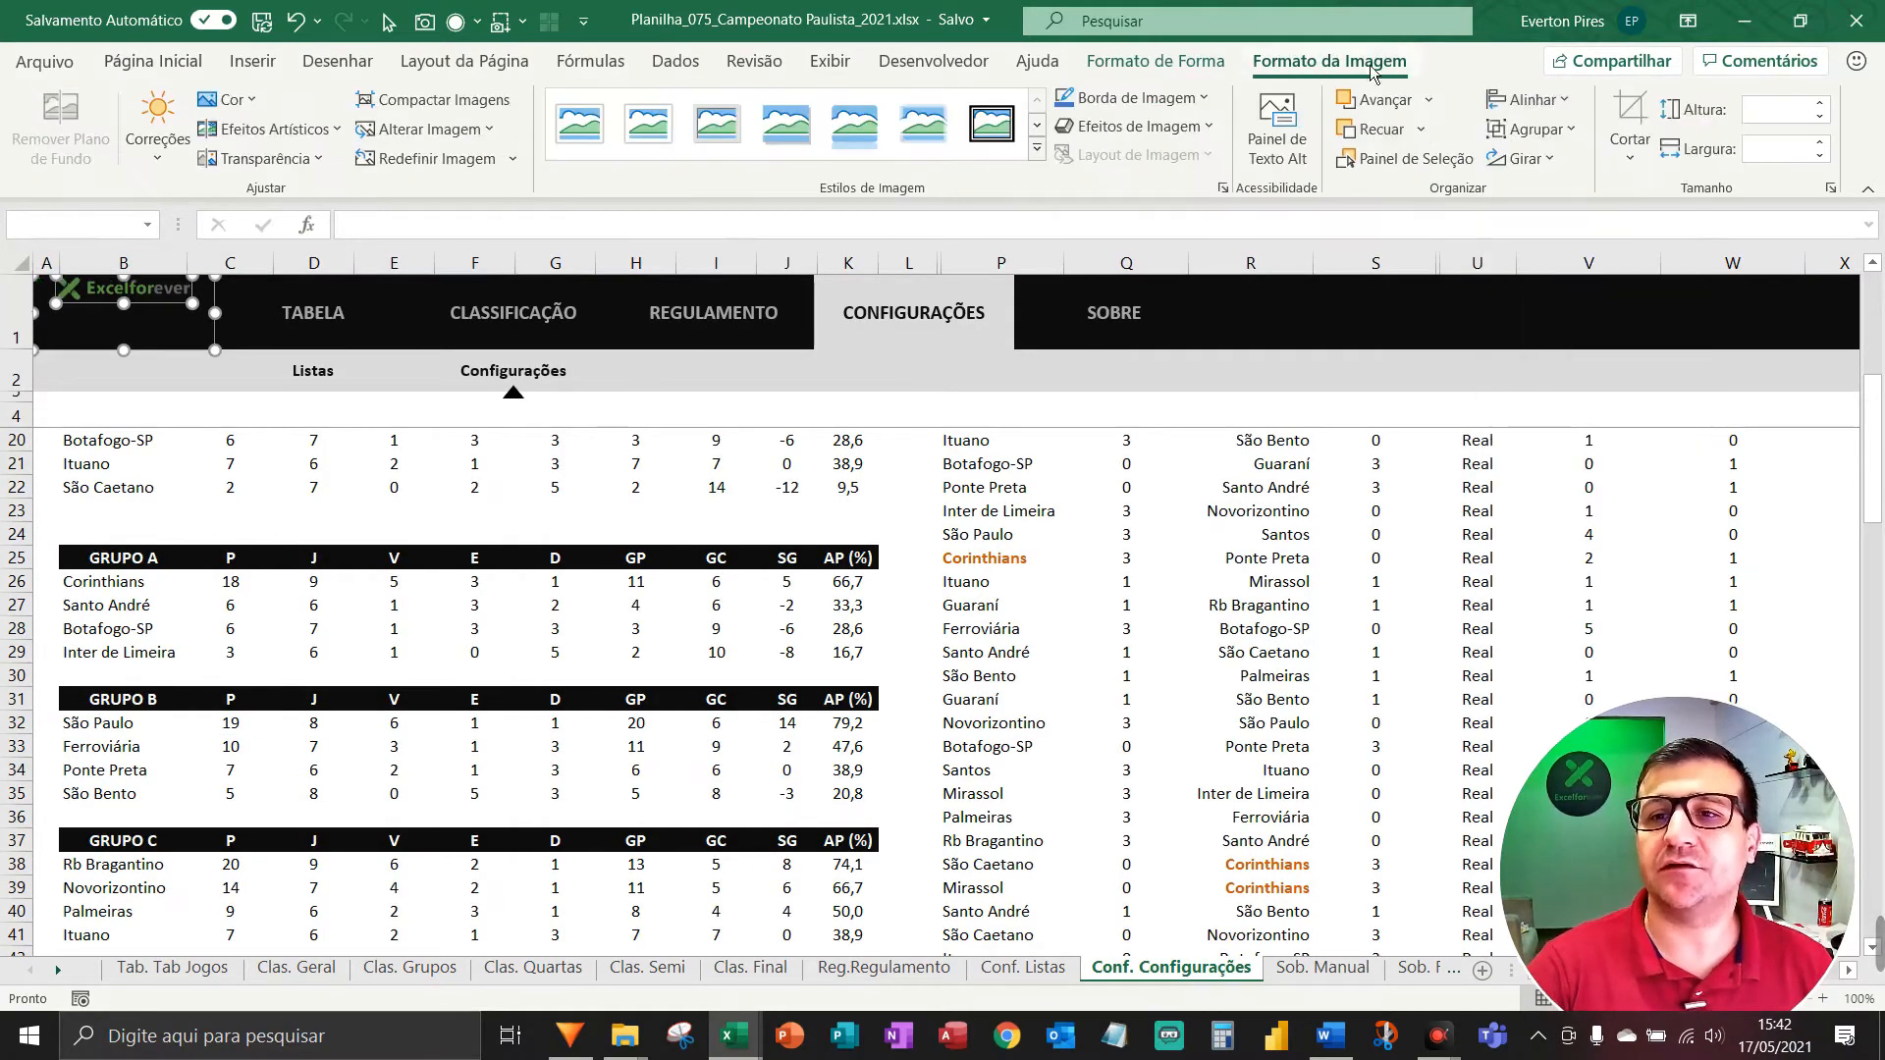
{"action": "left_click", "coordinate": [1531, 101]}
{"action": "left_click", "coordinate": [1571, 286]}
Paste the logo into the Sob. Manual header and align it.
{"action": "key", "text": "ctrl+Page_Down"}
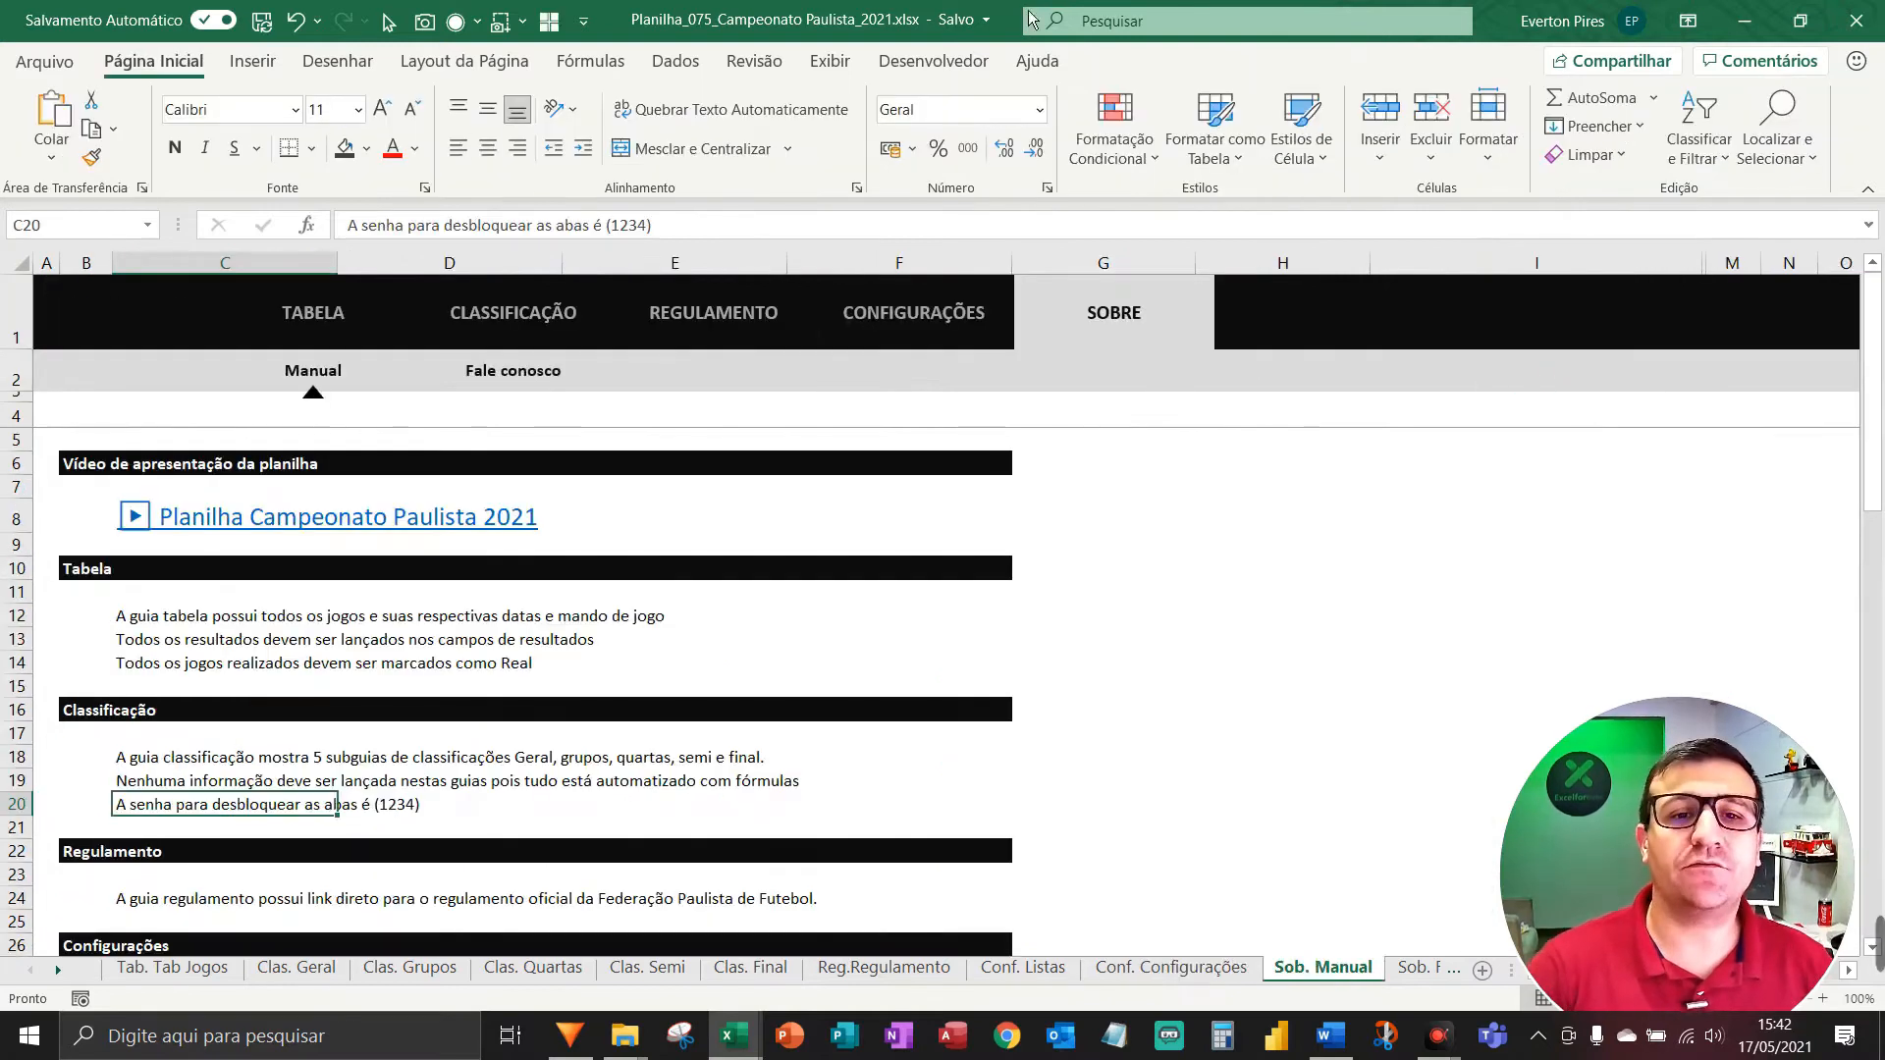
{"action": "key", "text": "ctrl+v"}
{"action": "left_click", "coordinate": [1329, 61]}
{"action": "left_click", "coordinate": [1531, 100]}
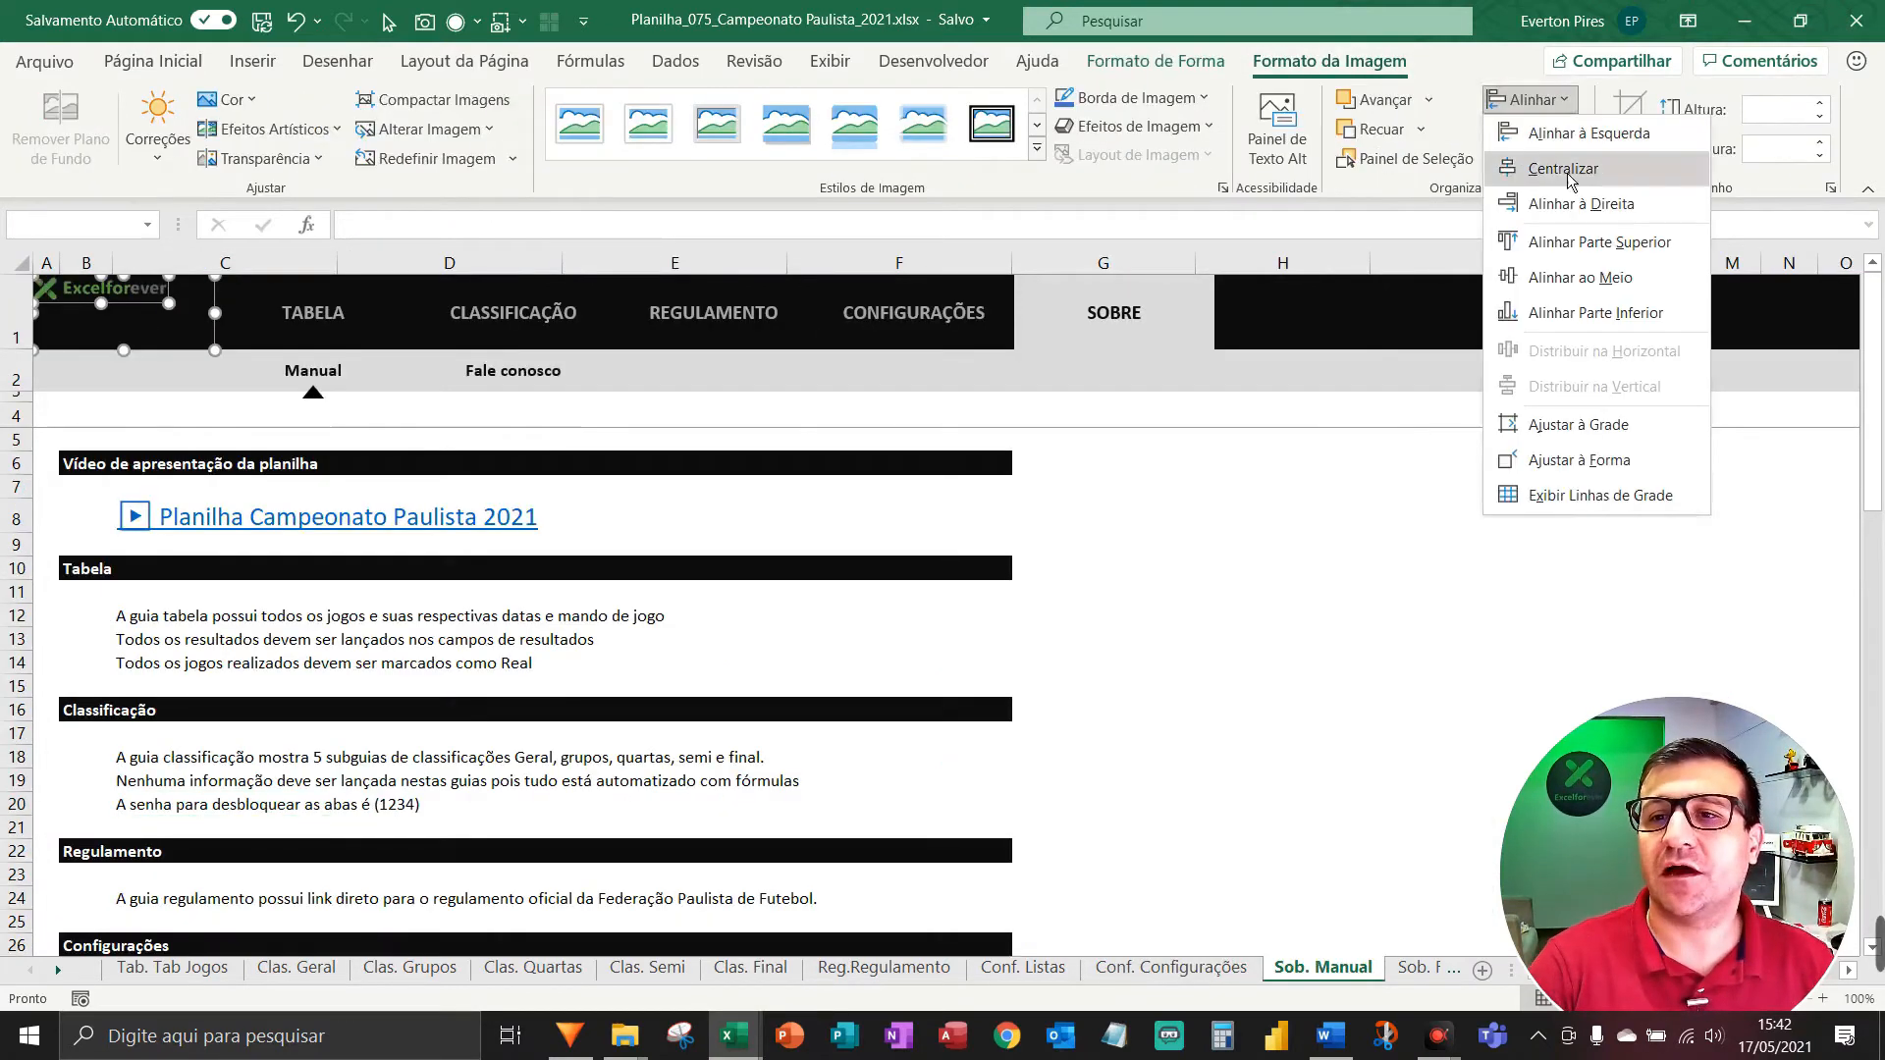
{"action": "left_click", "coordinate": [1570, 241]}
Paste and centre the logo on the Sob. Fale conosco header, then deselect it.
{"action": "key", "text": "ctrl+Page_Down"}
{"action": "key", "text": "ctrl+v"}
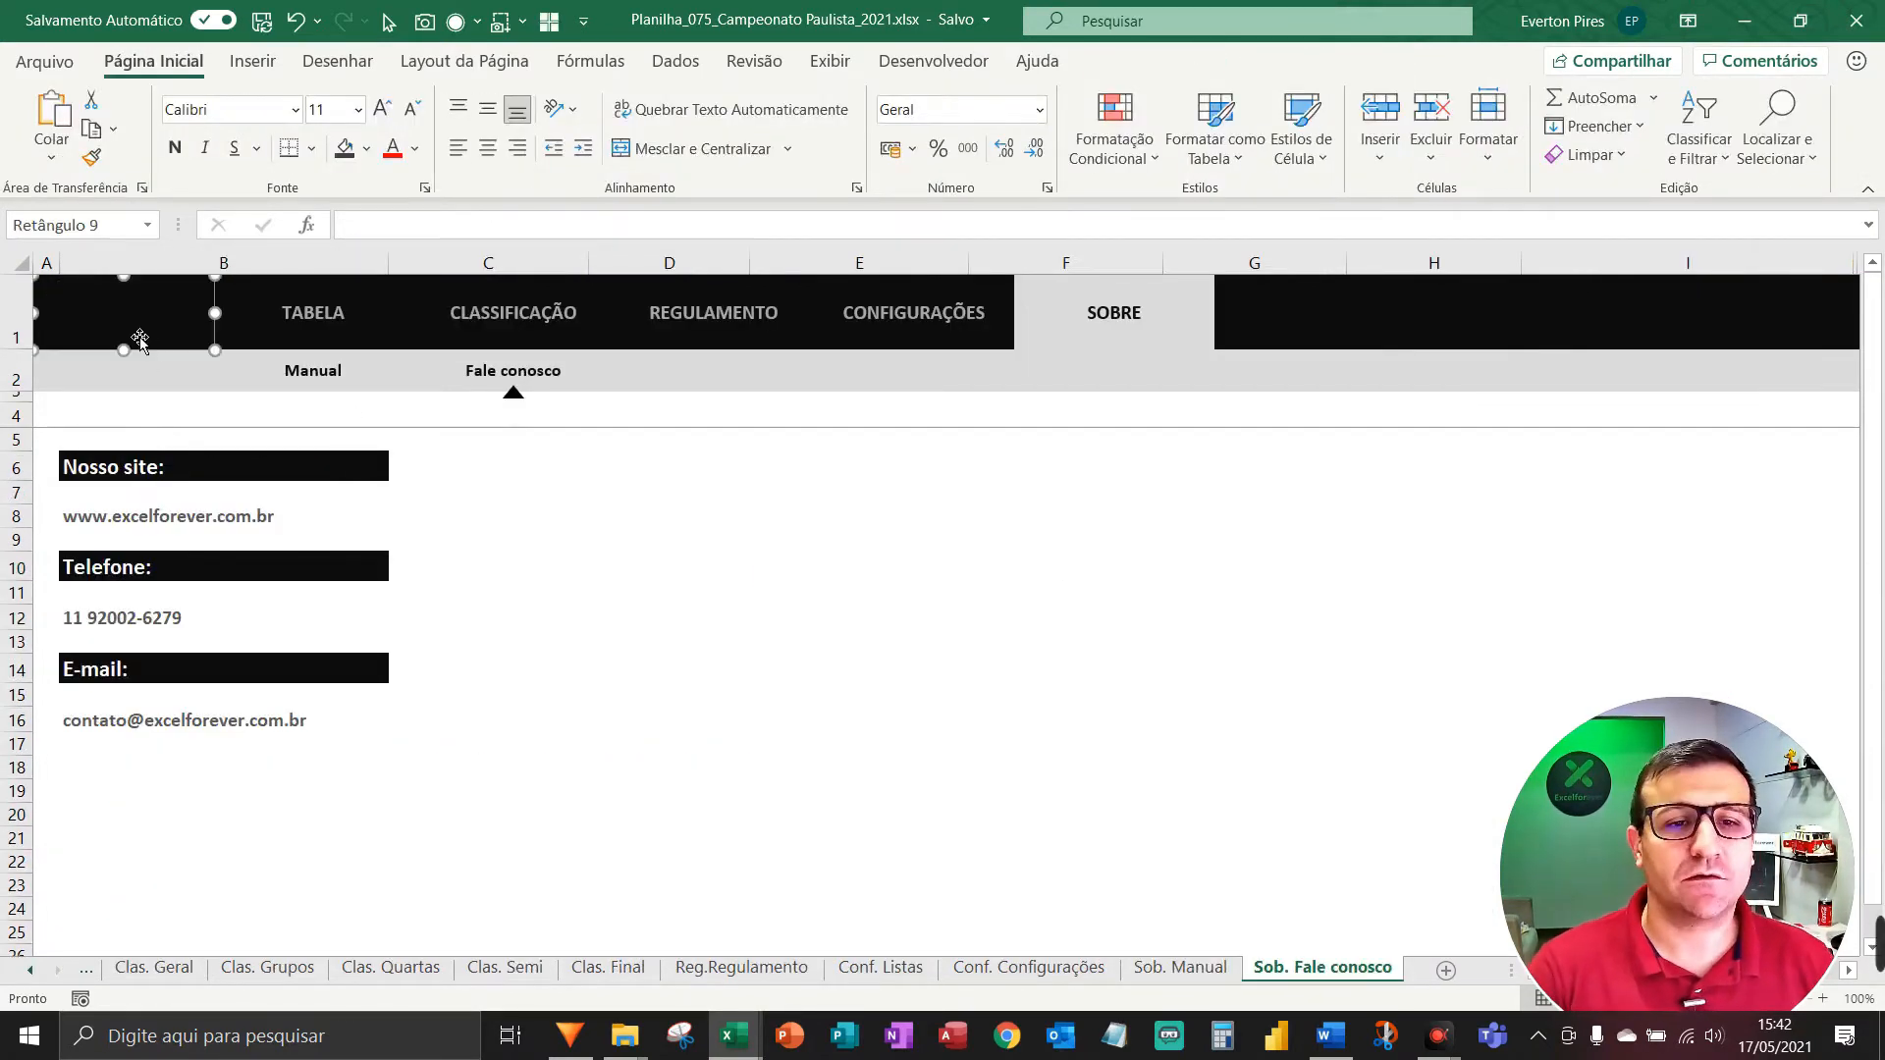
{"action": "left_click", "coordinate": [147, 340], "text": "ctrl"}
{"action": "left_click", "coordinate": [1355, 63]}
{"action": "left_click", "coordinate": [1536, 100]}
{"action": "left_click", "coordinate": [1561, 169]}
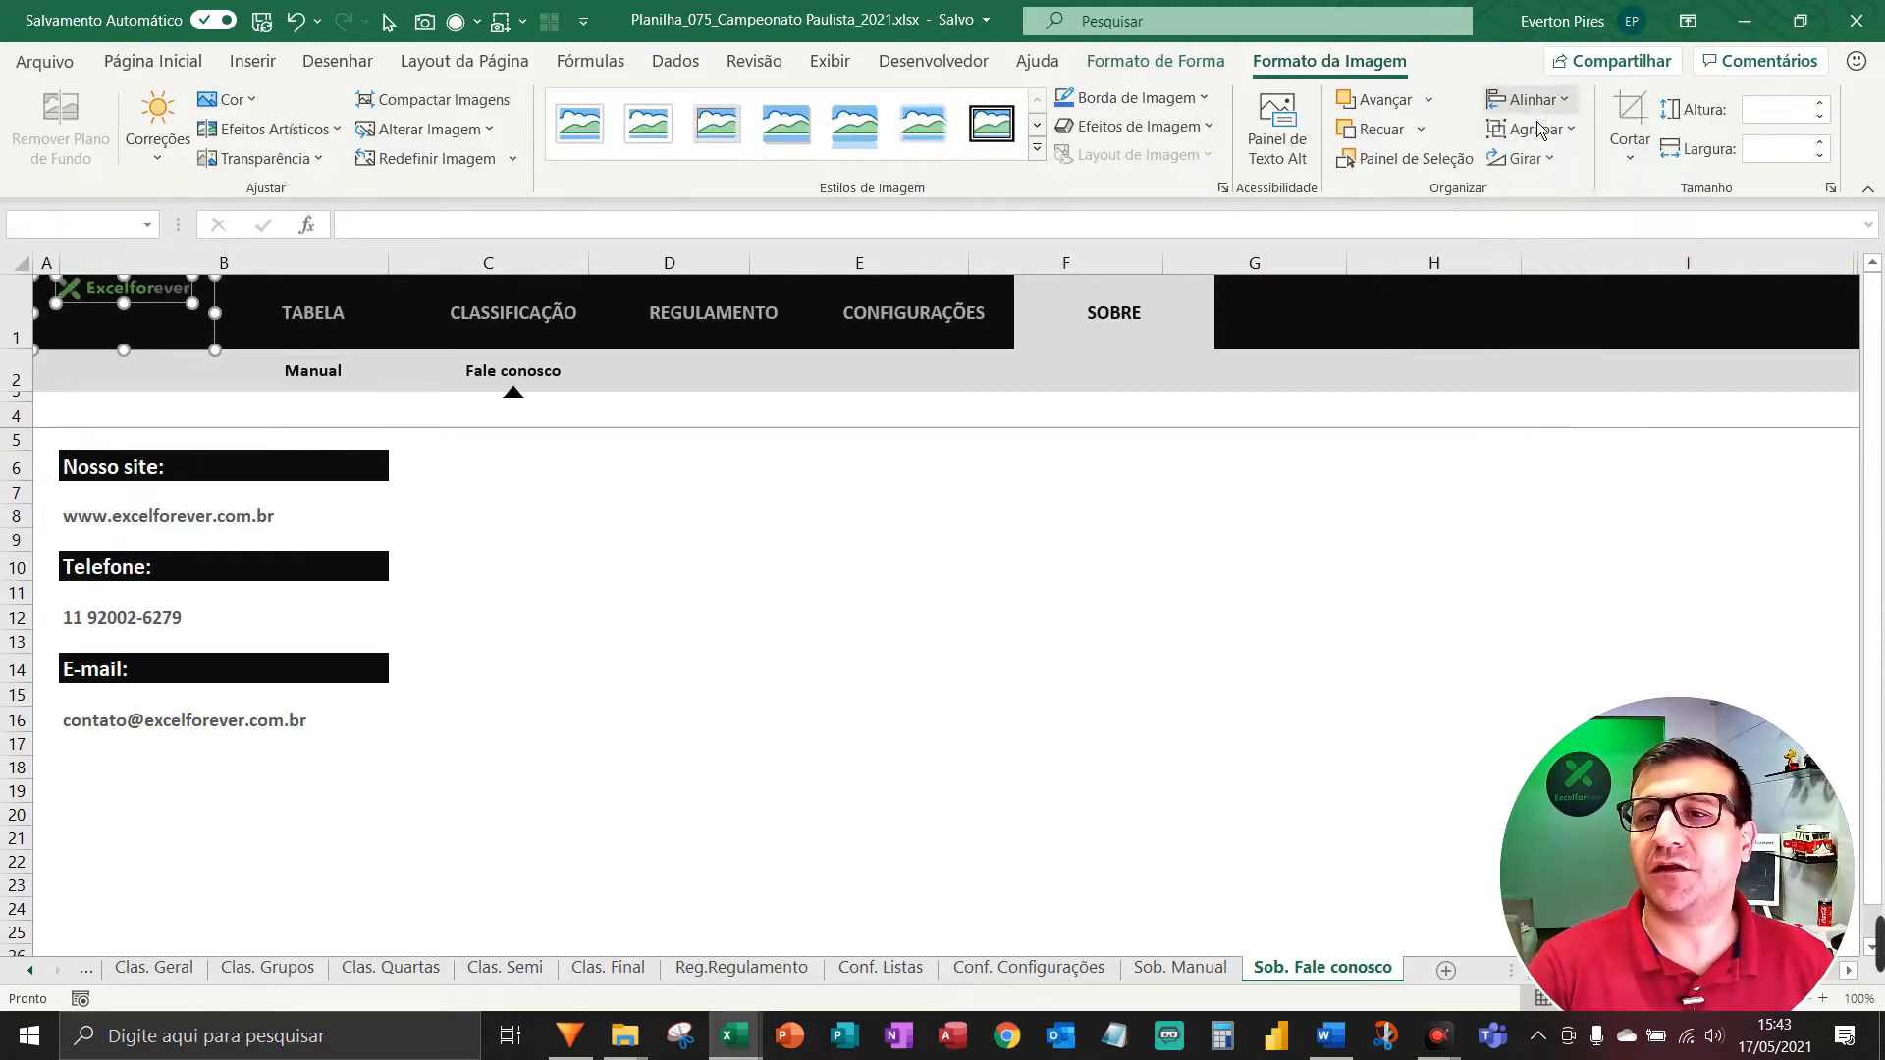
{"action": "left_click", "coordinate": [1536, 100]}
{"action": "left_click", "coordinate": [1561, 275]}
{"action": "left_click", "coordinate": [1291, 521]}
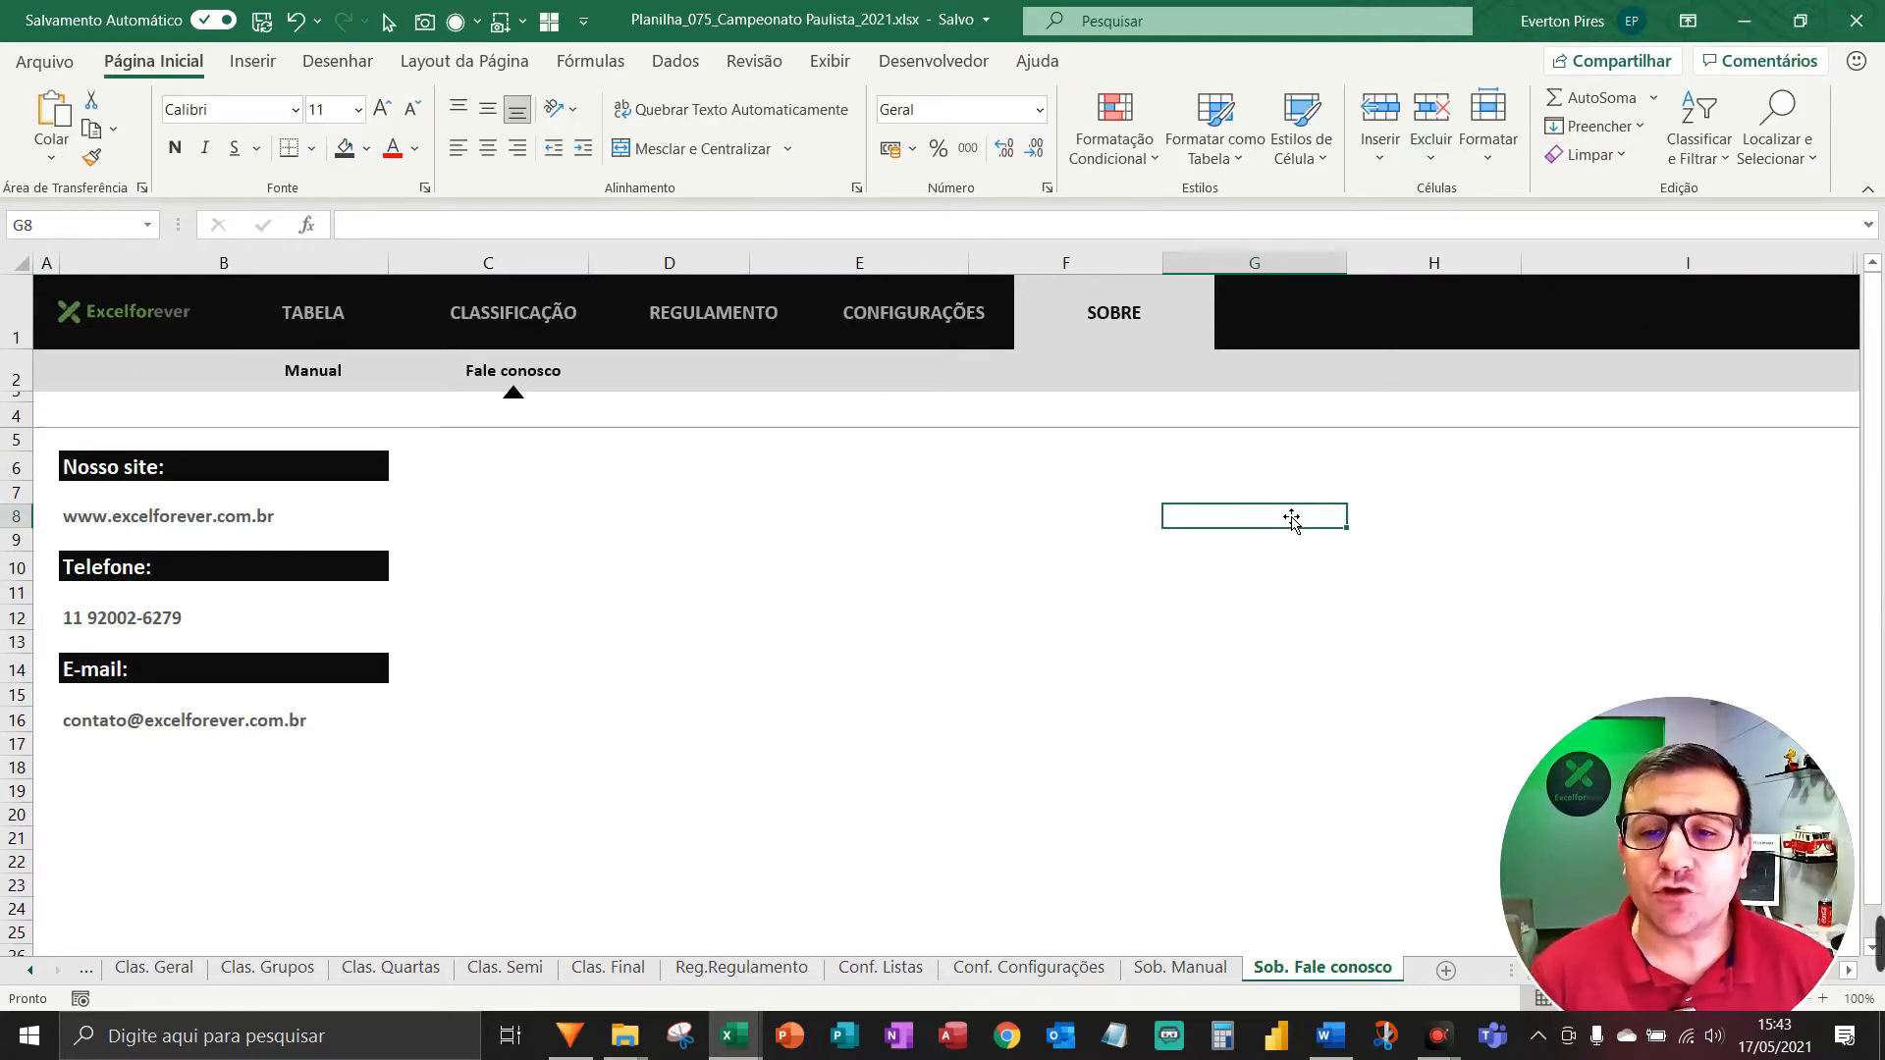
Step back and forth through the sheet tabs to confirm every header shows the logo.
{"action": "key", "text": "ctrl+Page_Up"}
{"action": "key", "text": "ctrl+Page_Up"}
{"action": "key", "text": "ctrl+Page_Up"}
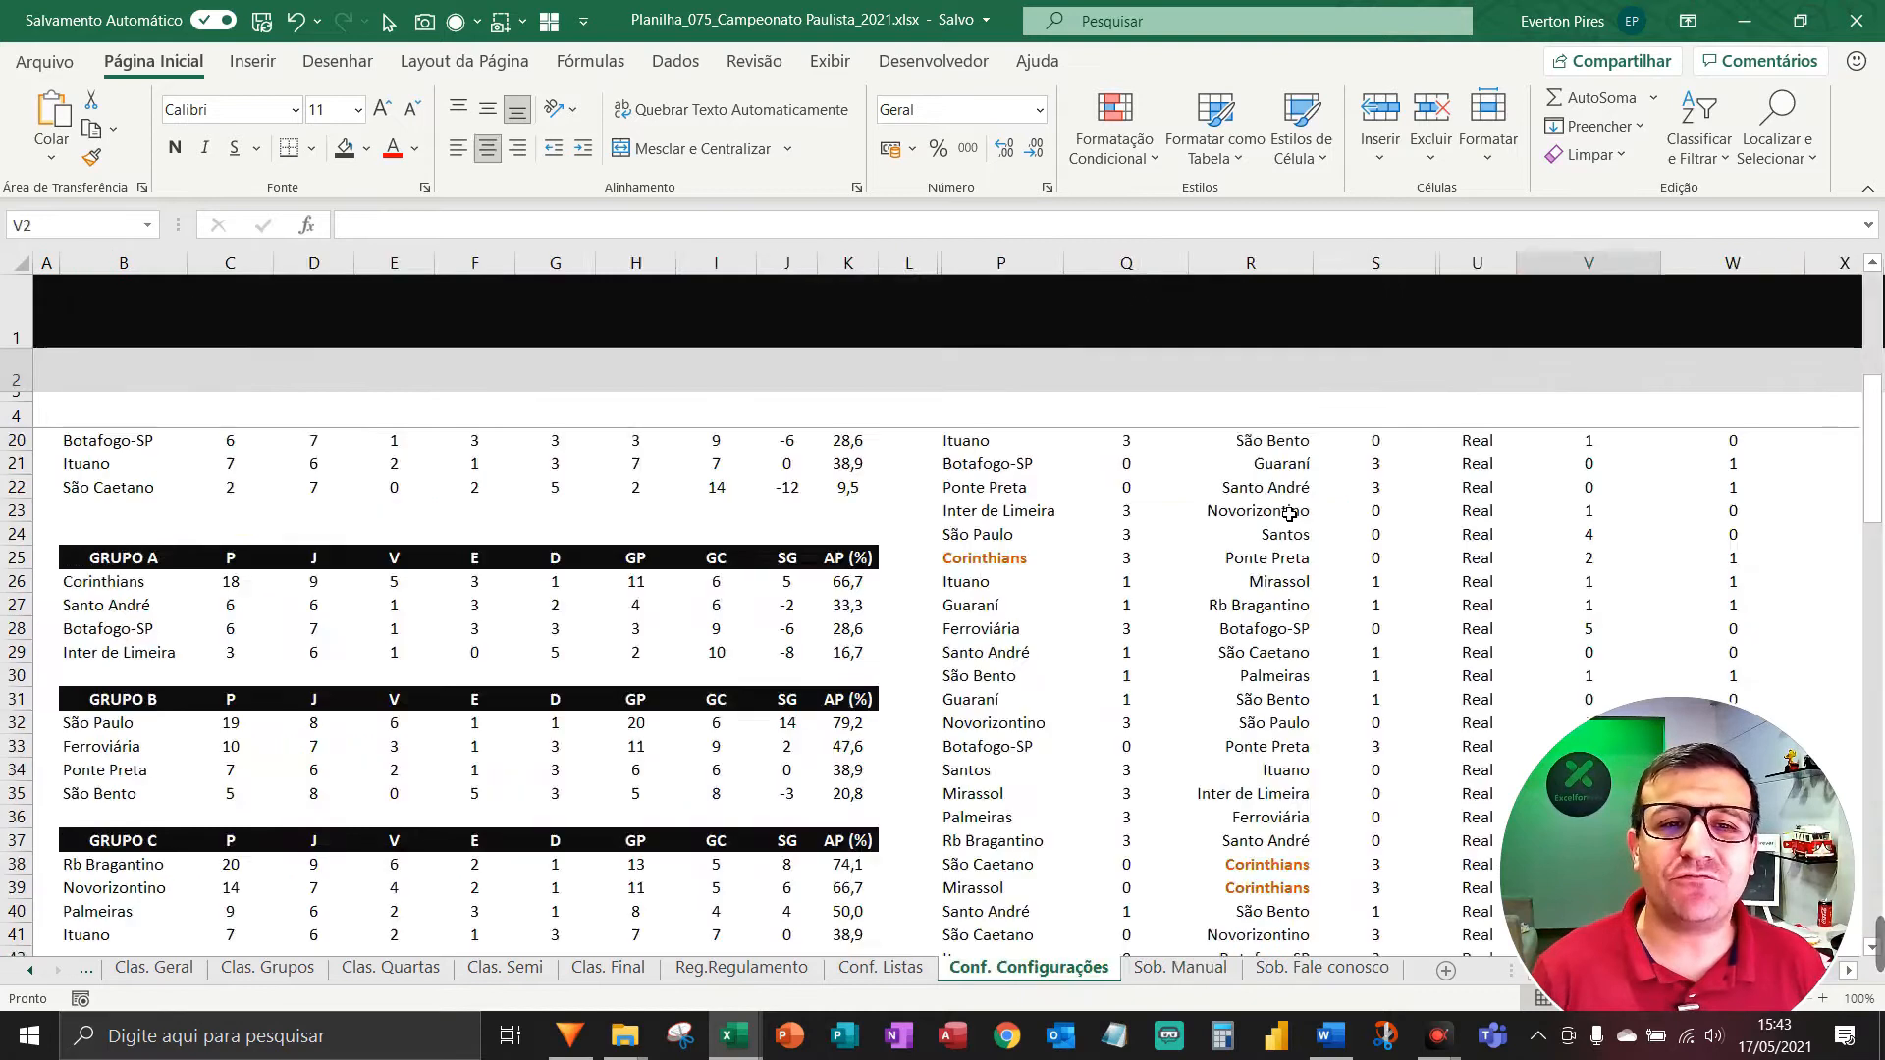
{"action": "key", "text": "ctrl+Page_Up"}
{"action": "key", "text": "ctrl+Page_Up"}
{"action": "key", "text": "ctrl+Page_Up"}
{"action": "key", "text": "ctrl+Page_Up"}
{"action": "key", "text": "ctrl+Page_Up"}
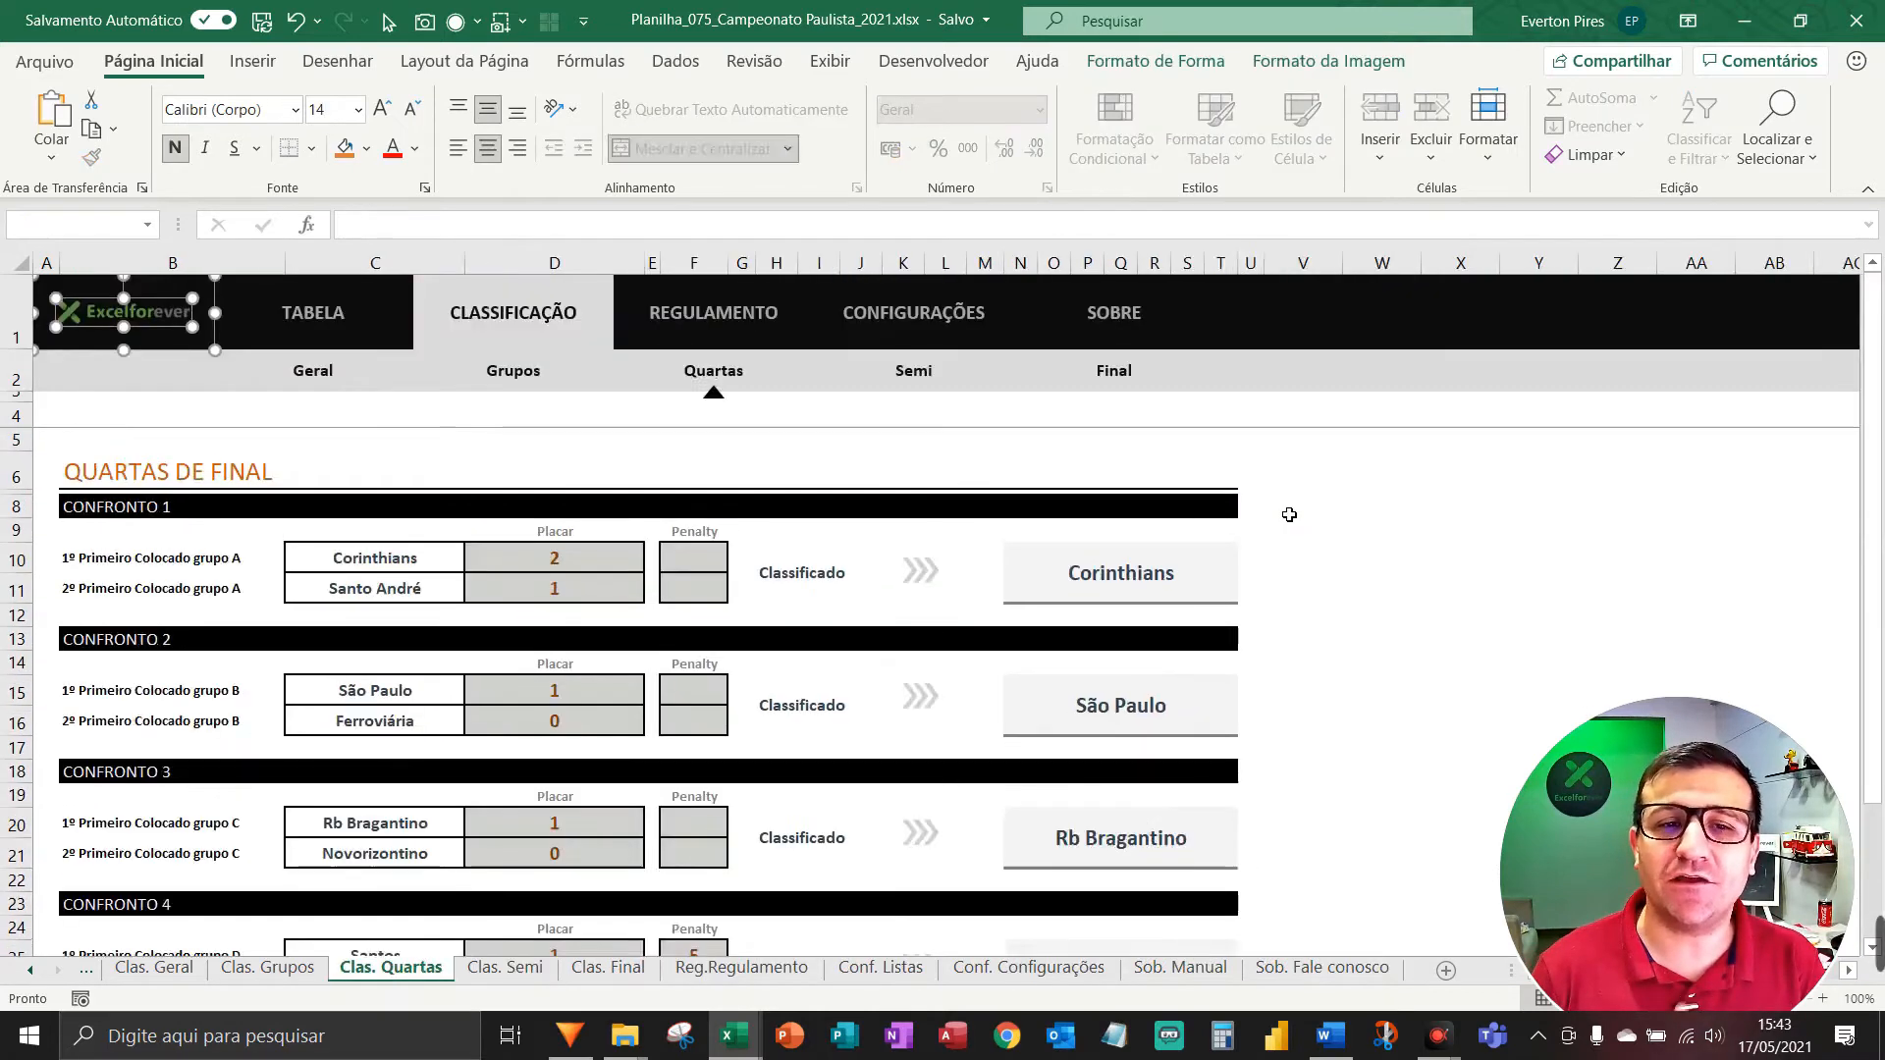
{"action": "key", "text": "ctrl+Page_Up"}
{"action": "key", "text": "ctrl+Page_Up"}
{"action": "key", "text": "ctrl+Page_Down"}
{"action": "key", "text": "ctrl+Page_Down"}
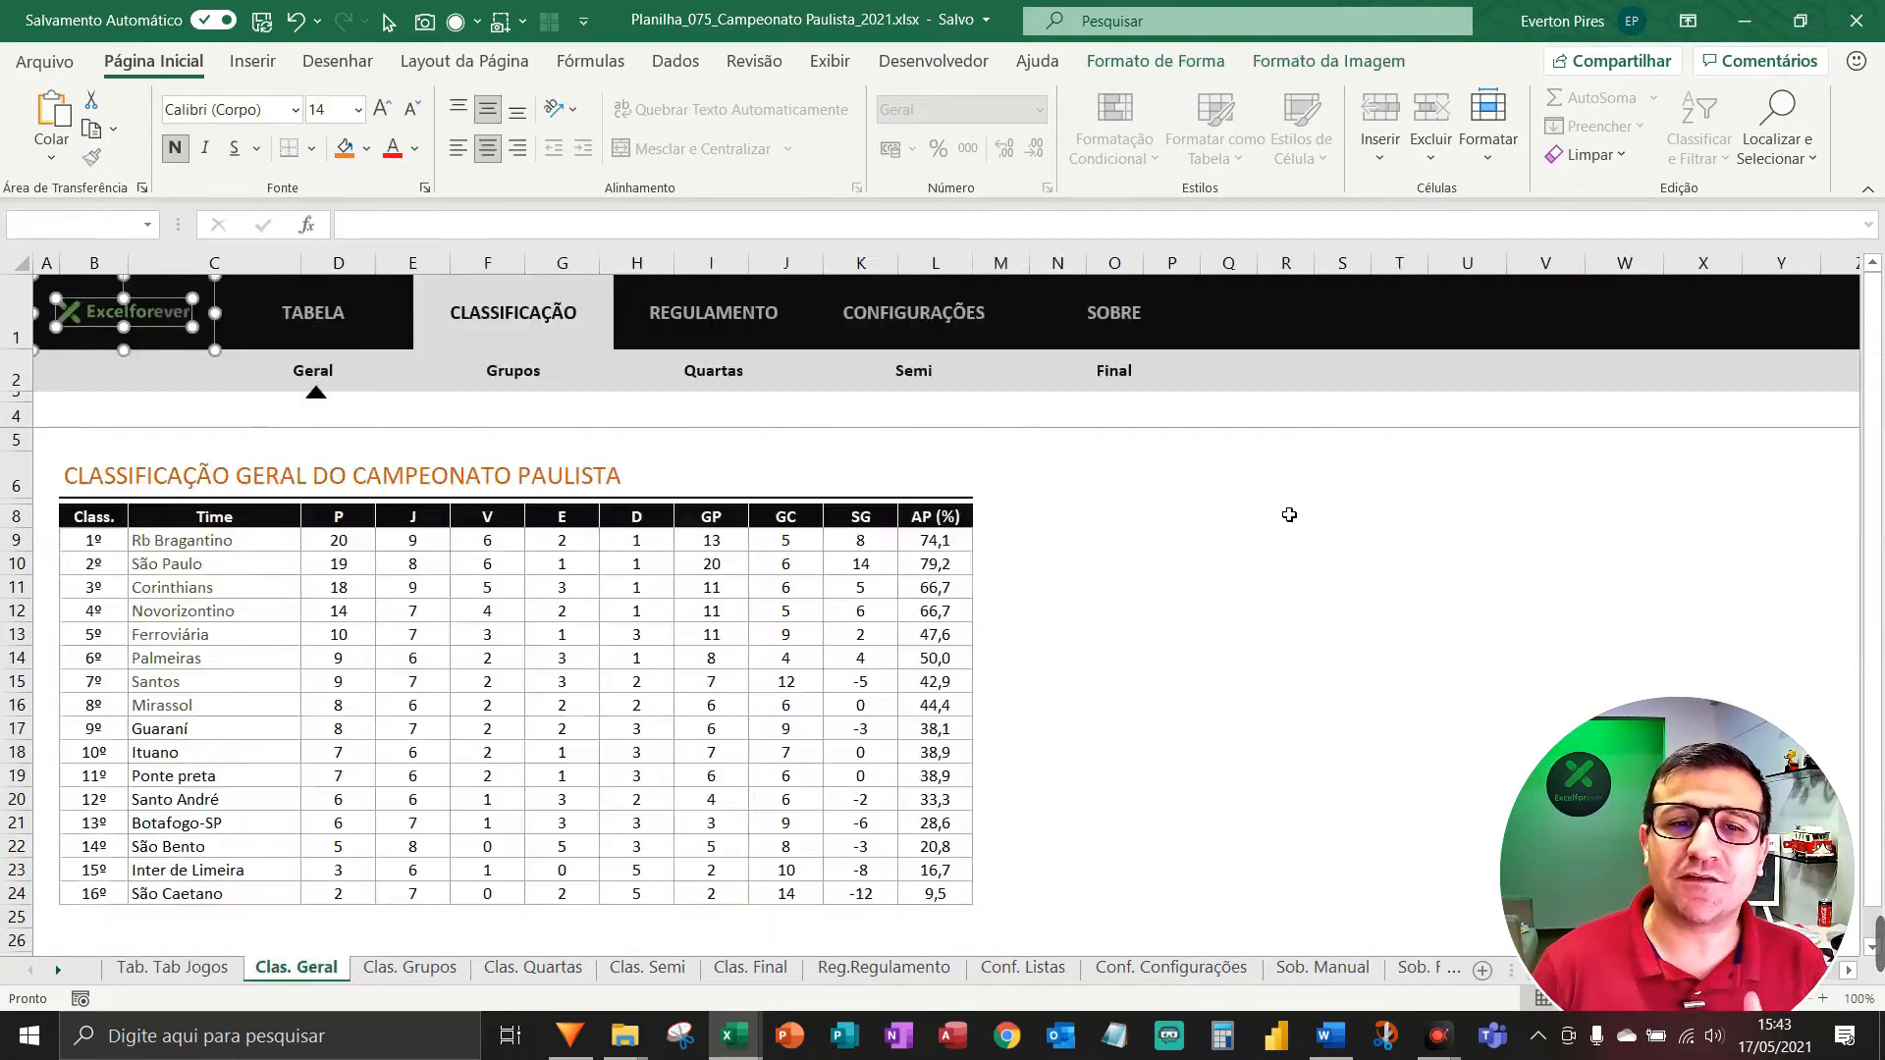
{"action": "key", "text": "ctrl+Page_Down"}
{"action": "key", "text": "ctrl+Page_Down"}
{"action": "key", "text": "ctrl+Page_Down"}
{"action": "key", "text": "ctrl+Page_Down"}
{"action": "key", "text": "ctrl+Page_Down"}
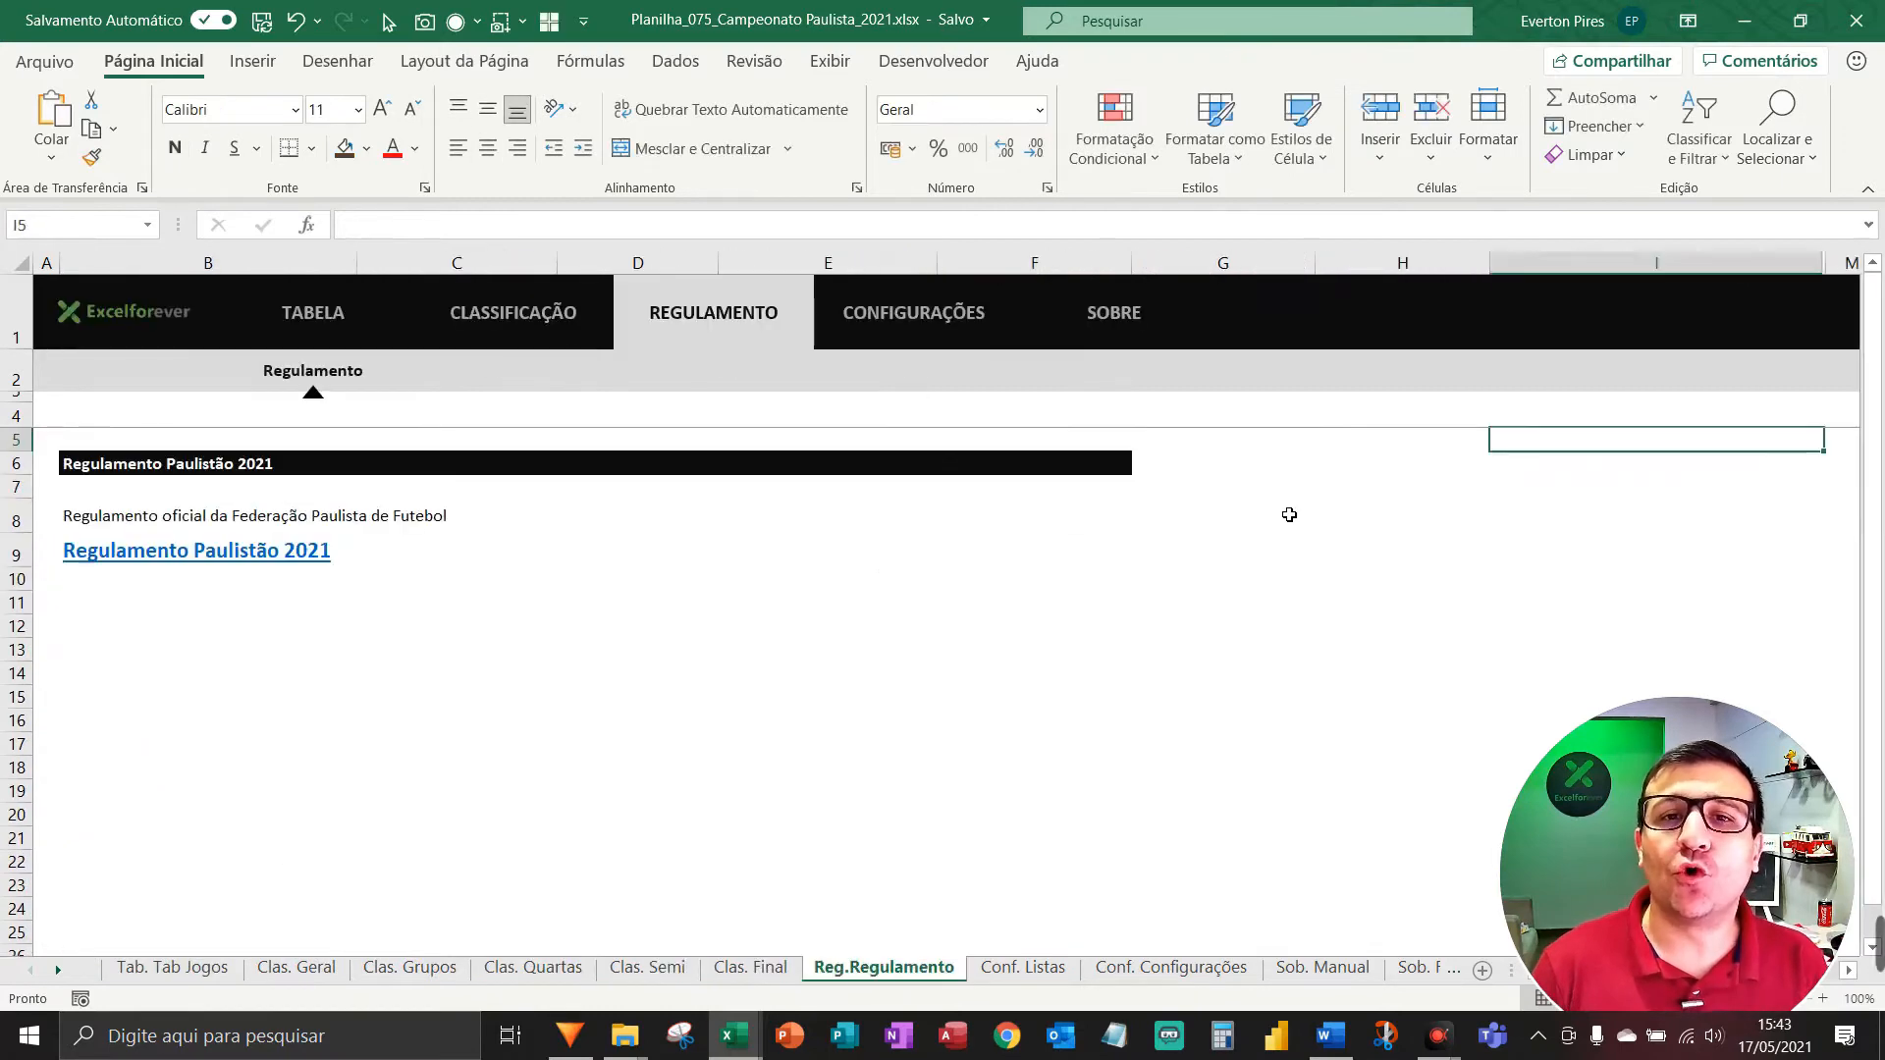
{"action": "key", "text": "ctrl+Page_Down"}
{"action": "key", "text": "ctrl+Page_Down"}
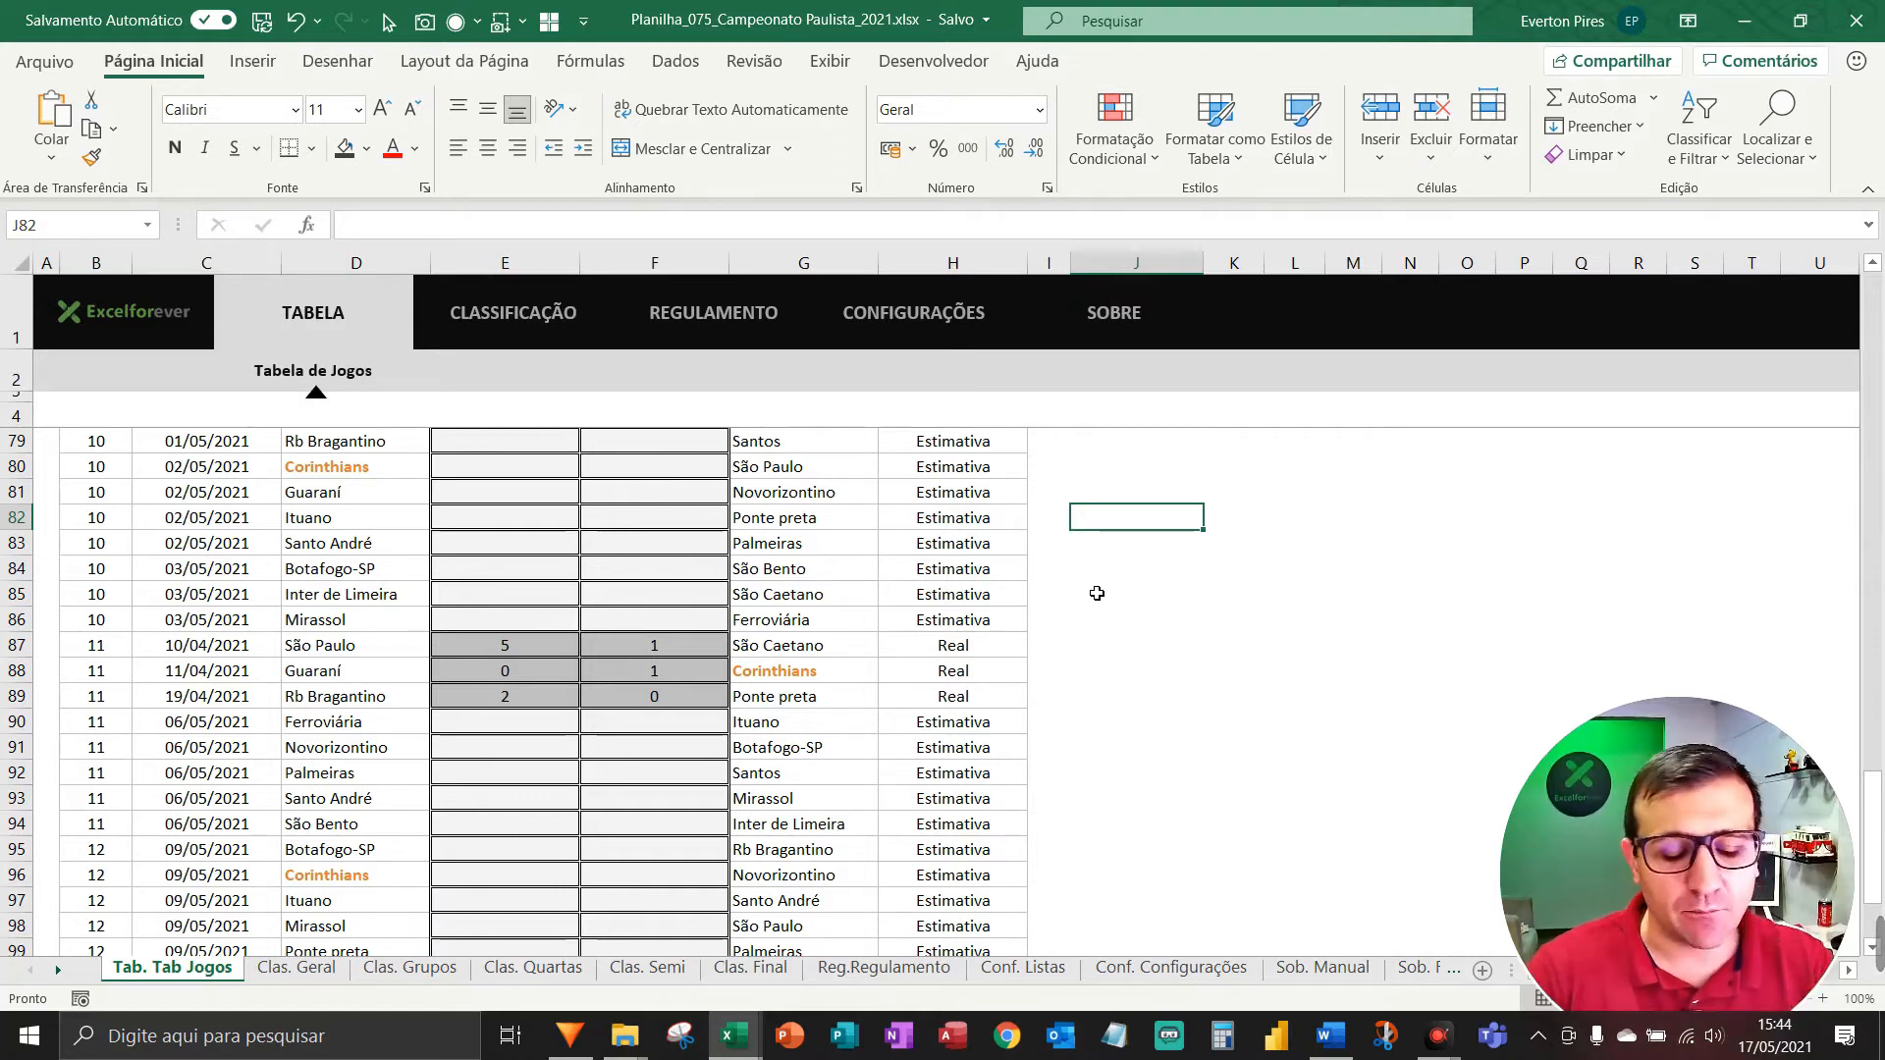
{"action": "key", "text": "F5"}
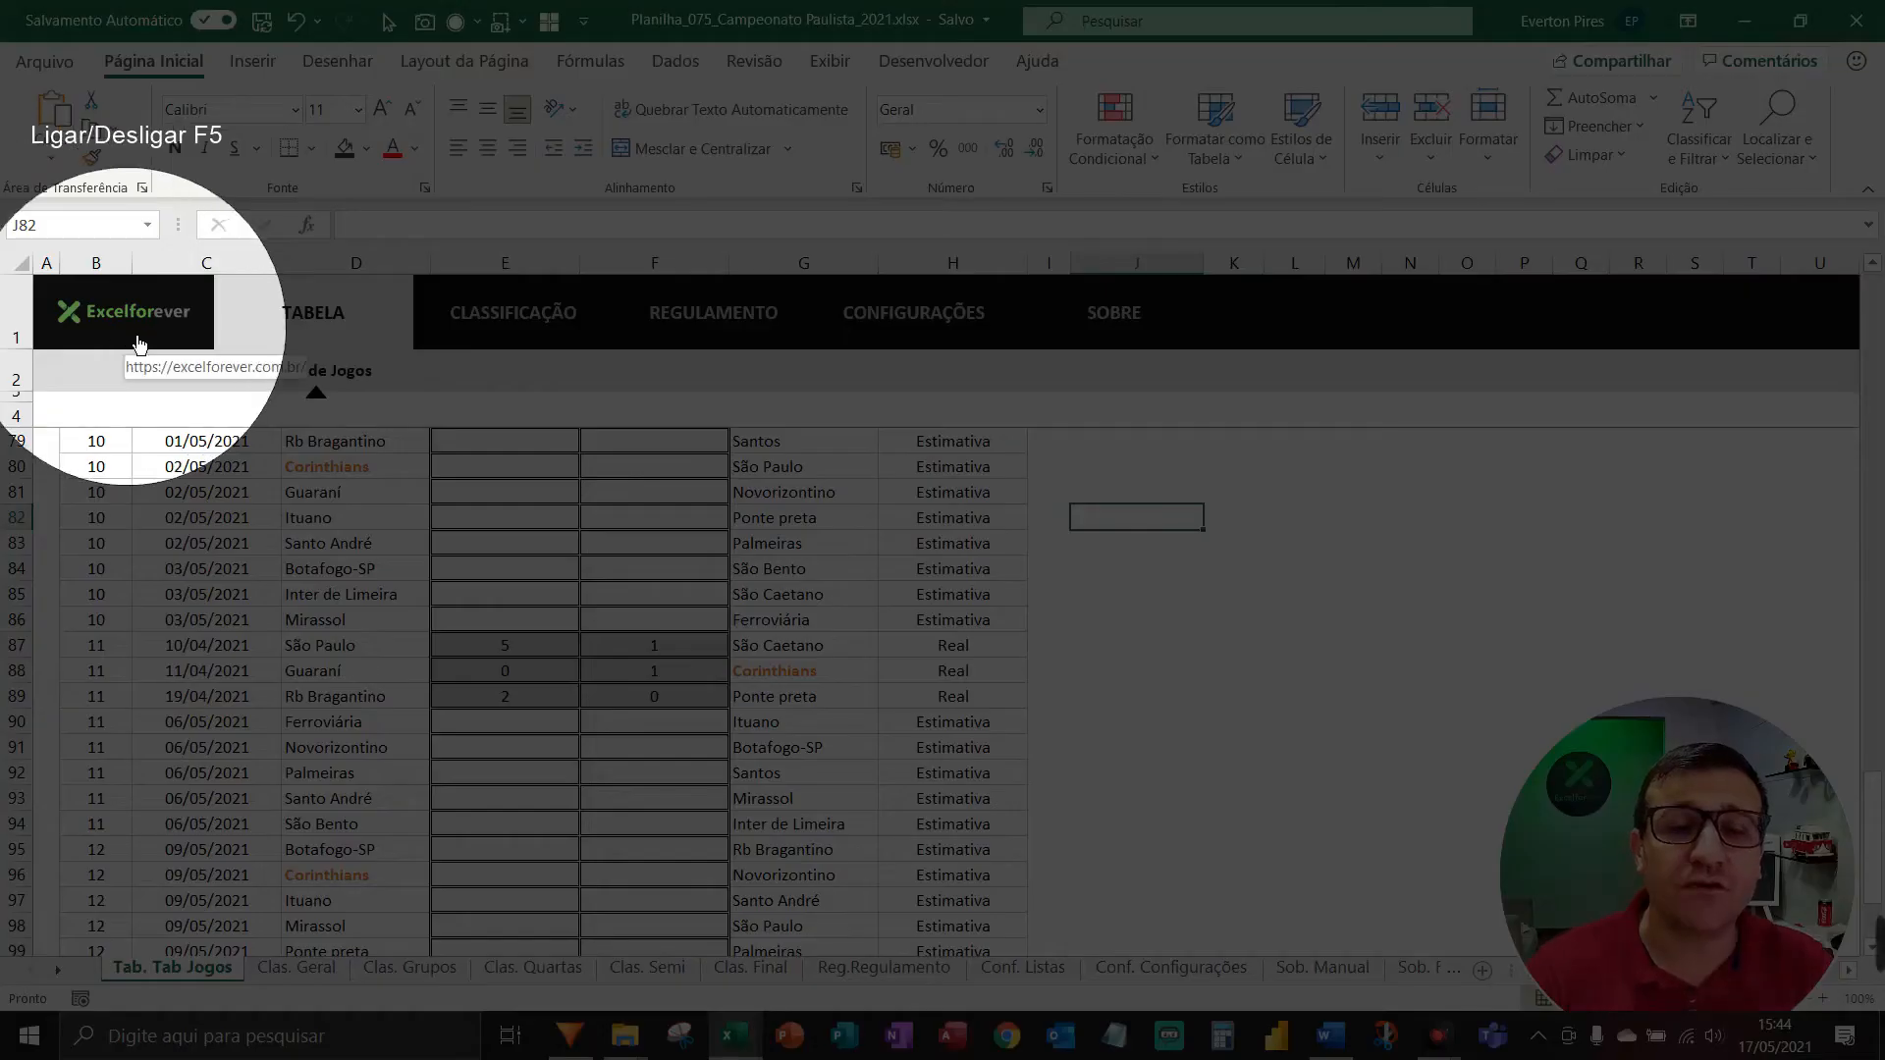
{"action": "key", "text": "F5"}
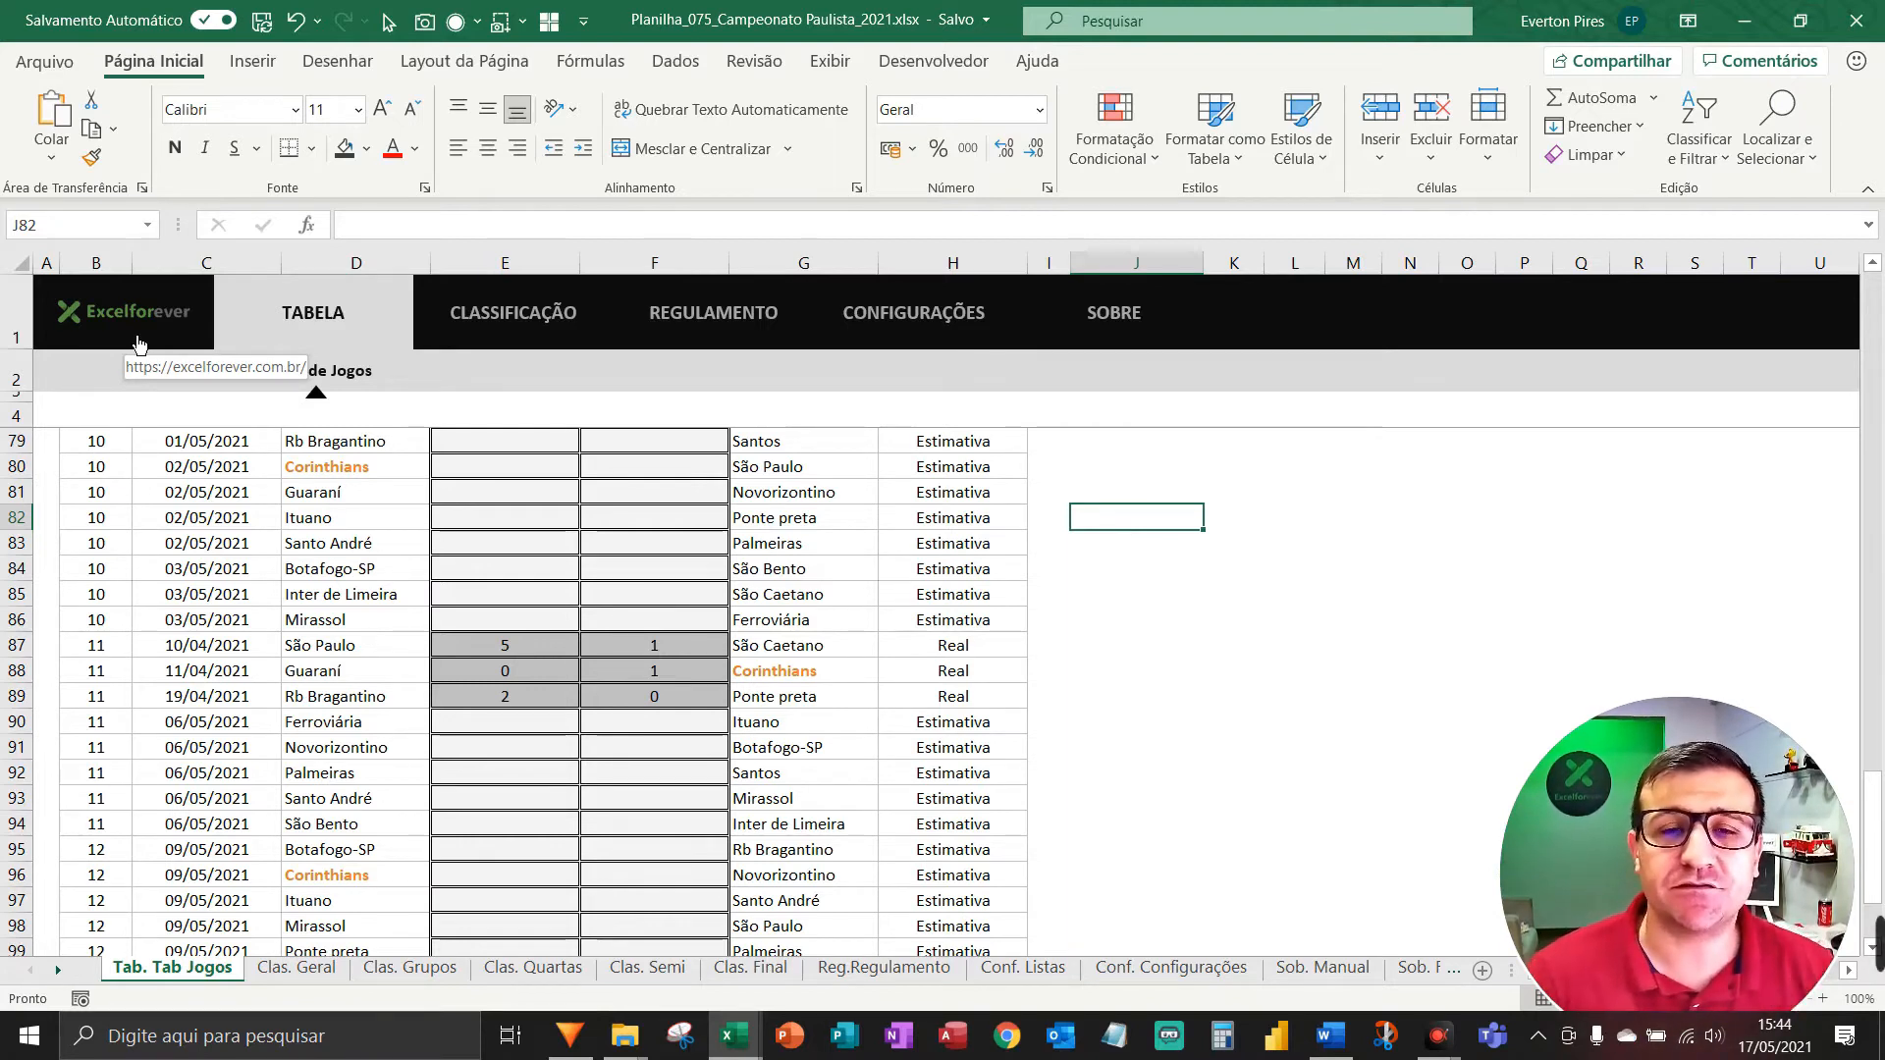
{"action": "key", "text": "Up"}
{"action": "key", "text": "Right"}
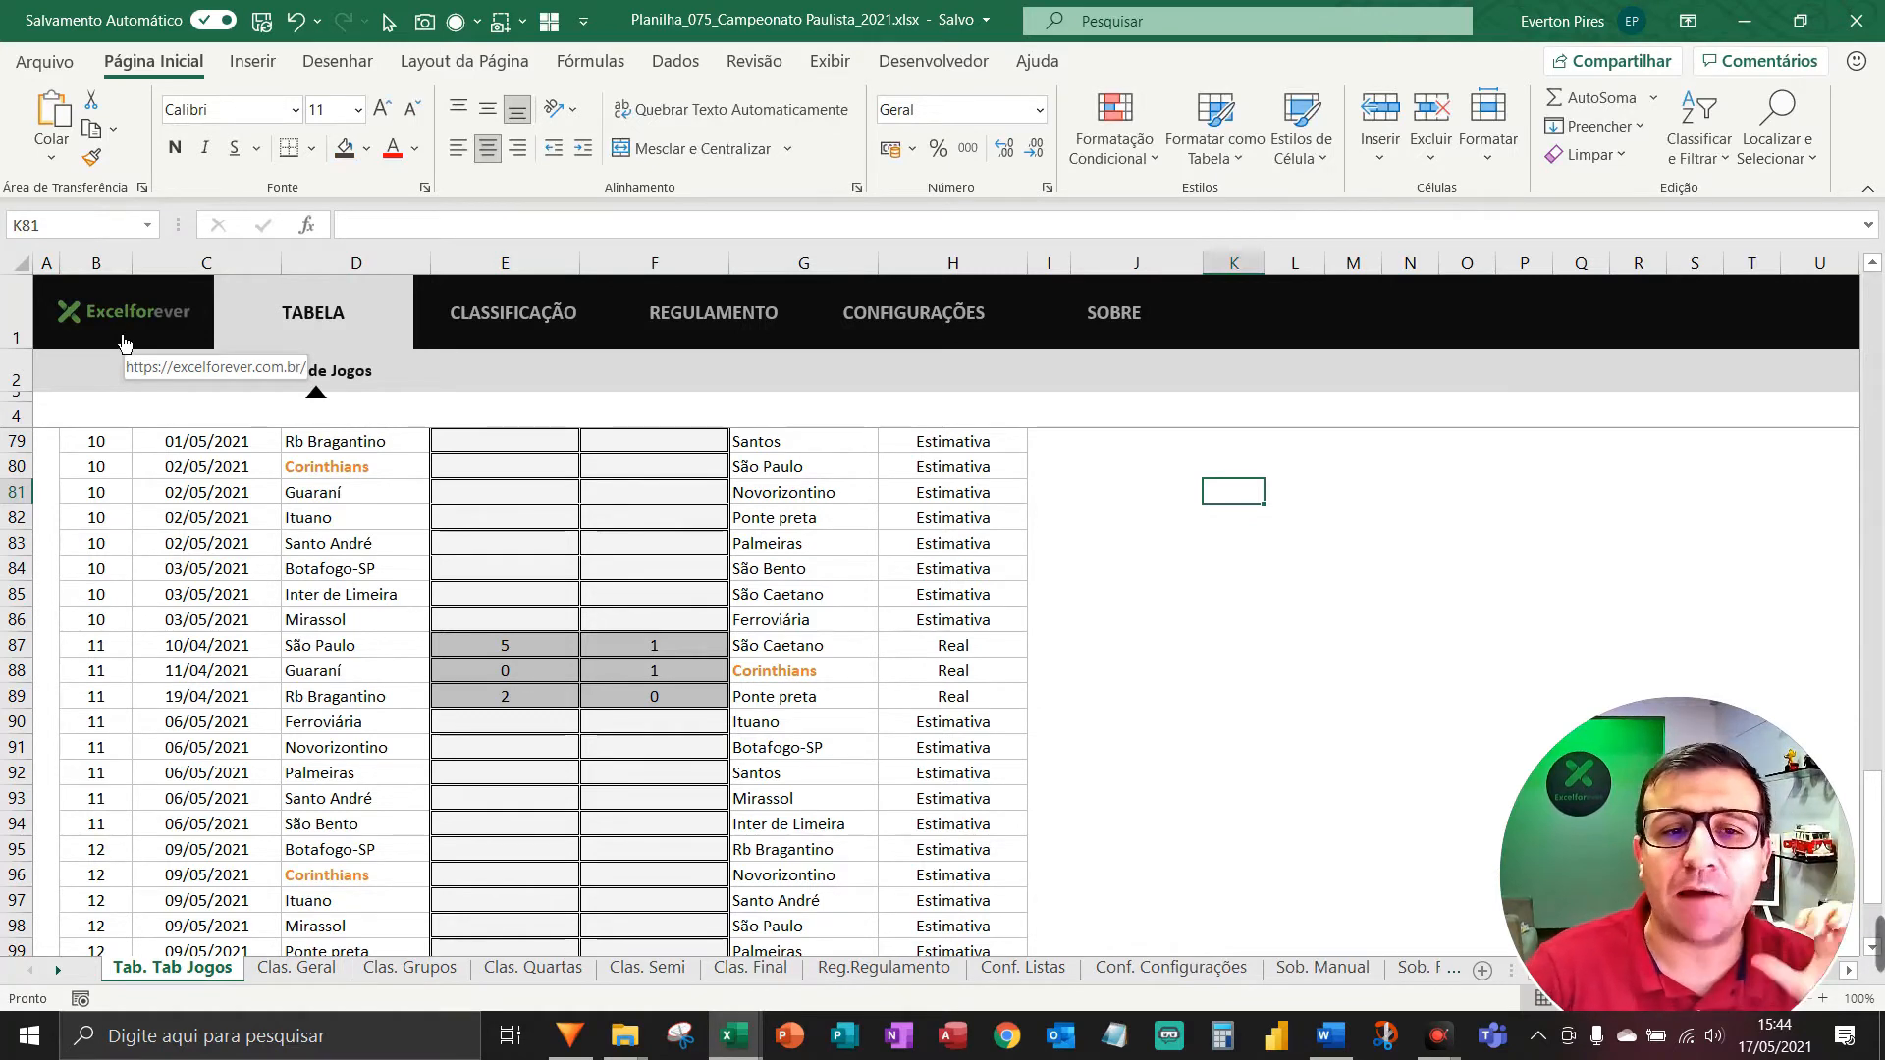
{"action": "key", "text": "Right"}
{"action": "key", "text": "Down"}
{"action": "key", "text": "Down"}
{"action": "key", "text": "Down"}
{"action": "key", "text": "Down"}
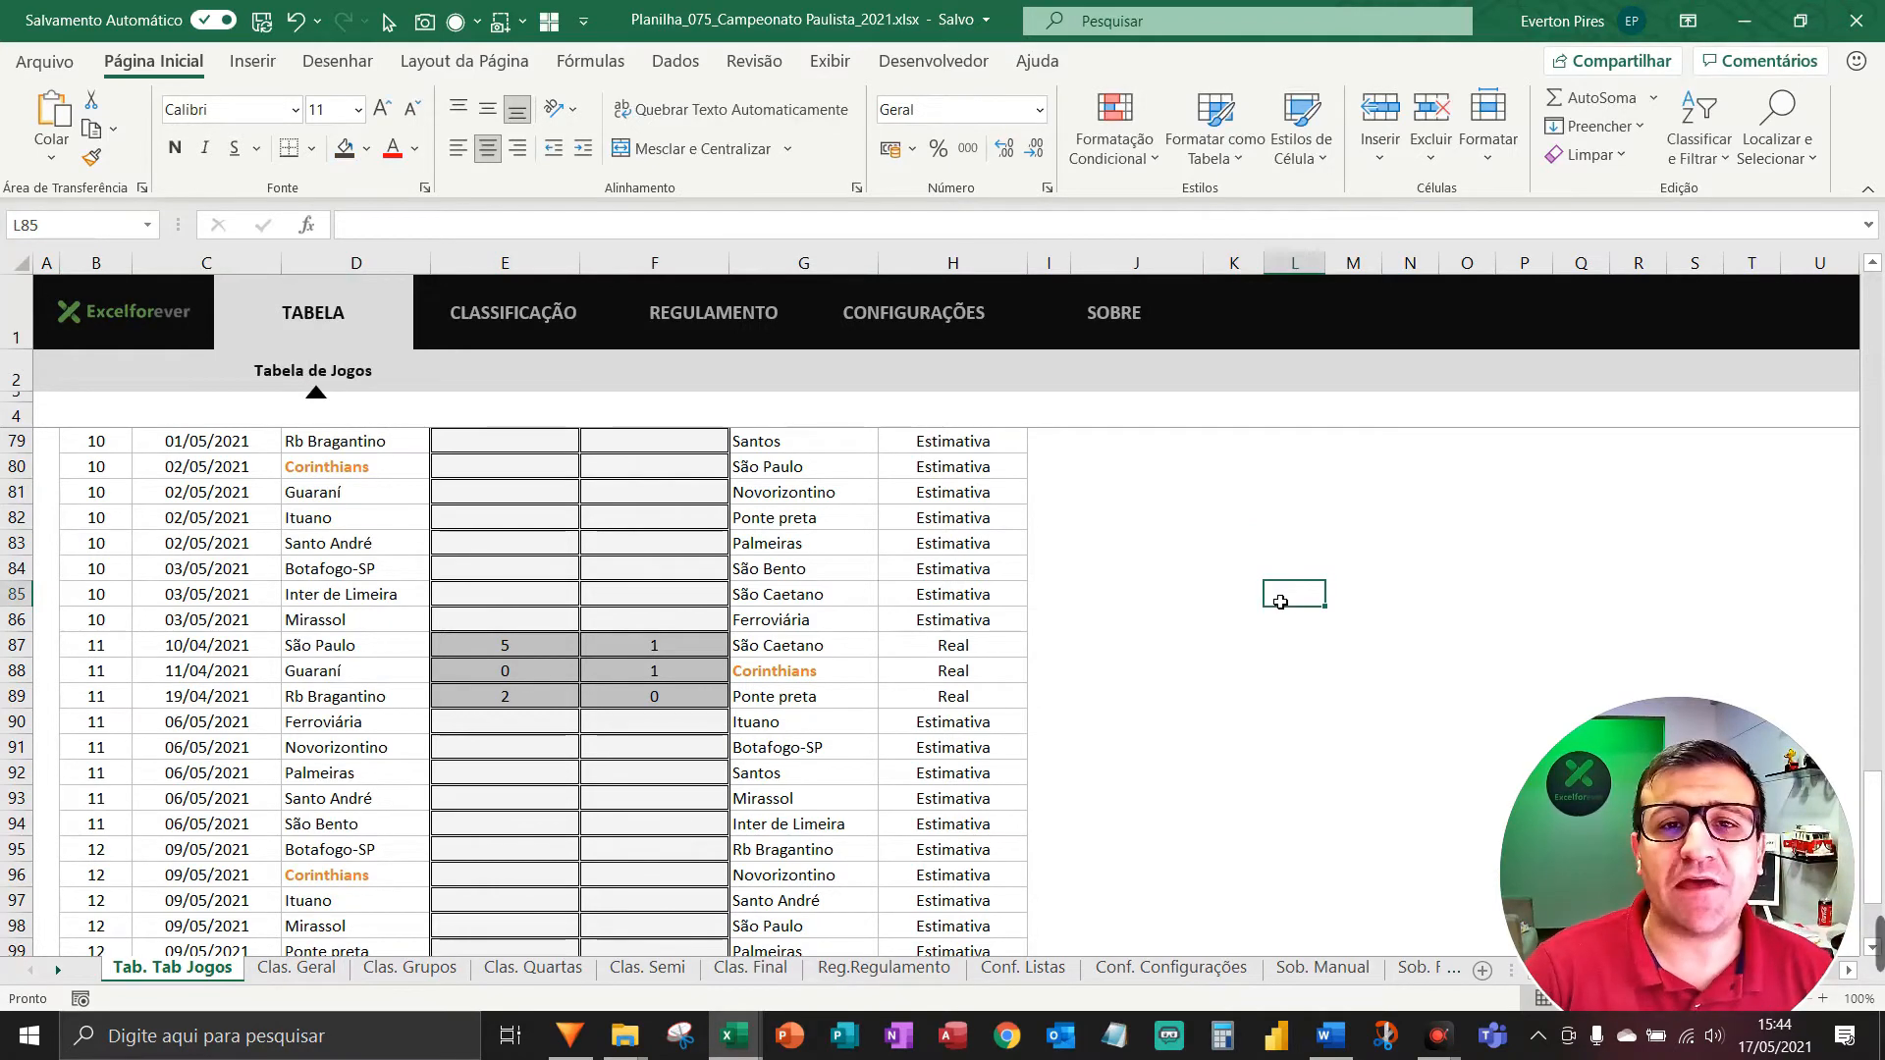
In the logo's Tamanho e Propriedades, choose Não mover ou dimensionar com células, keeping Bloqueado.
{"action": "left_click", "coordinate": [149, 327], "text": "ctrl"}
{"action": "right_click", "coordinate": [149, 327]}
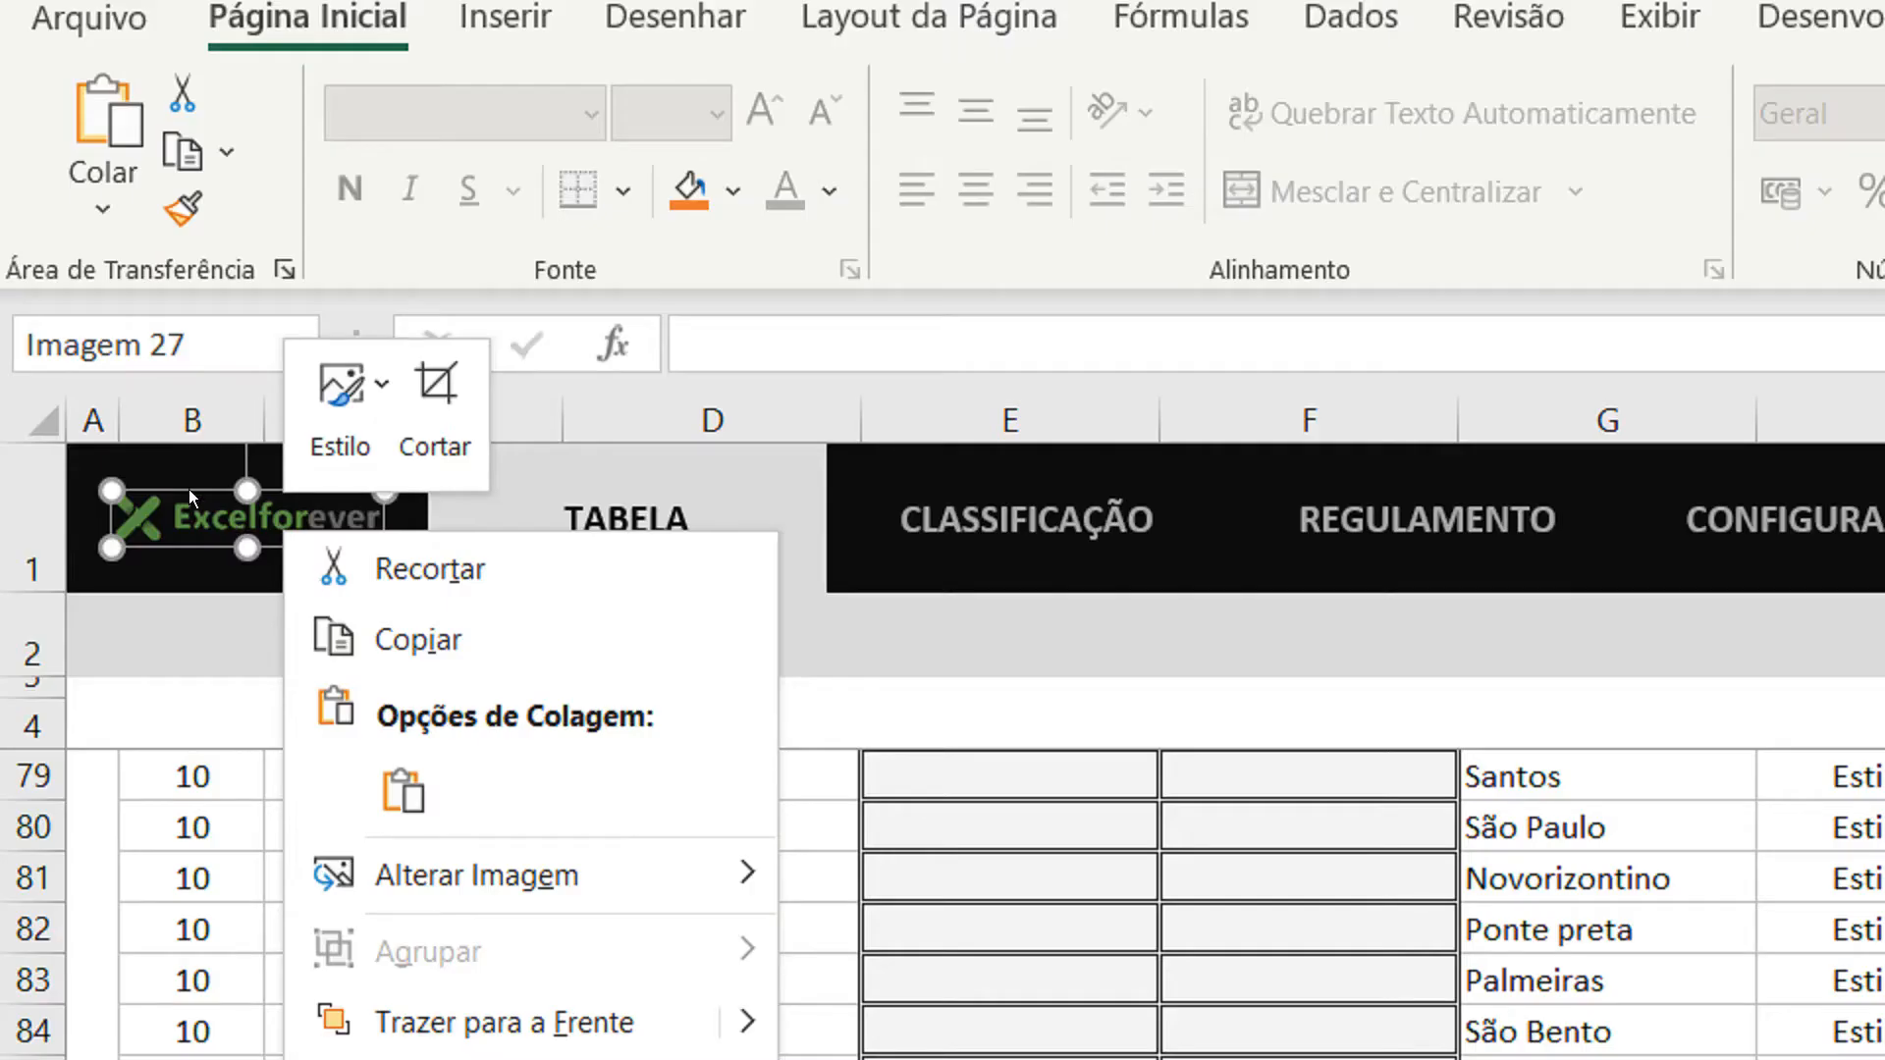
{"action": "right_click", "coordinate": [203, 501]}
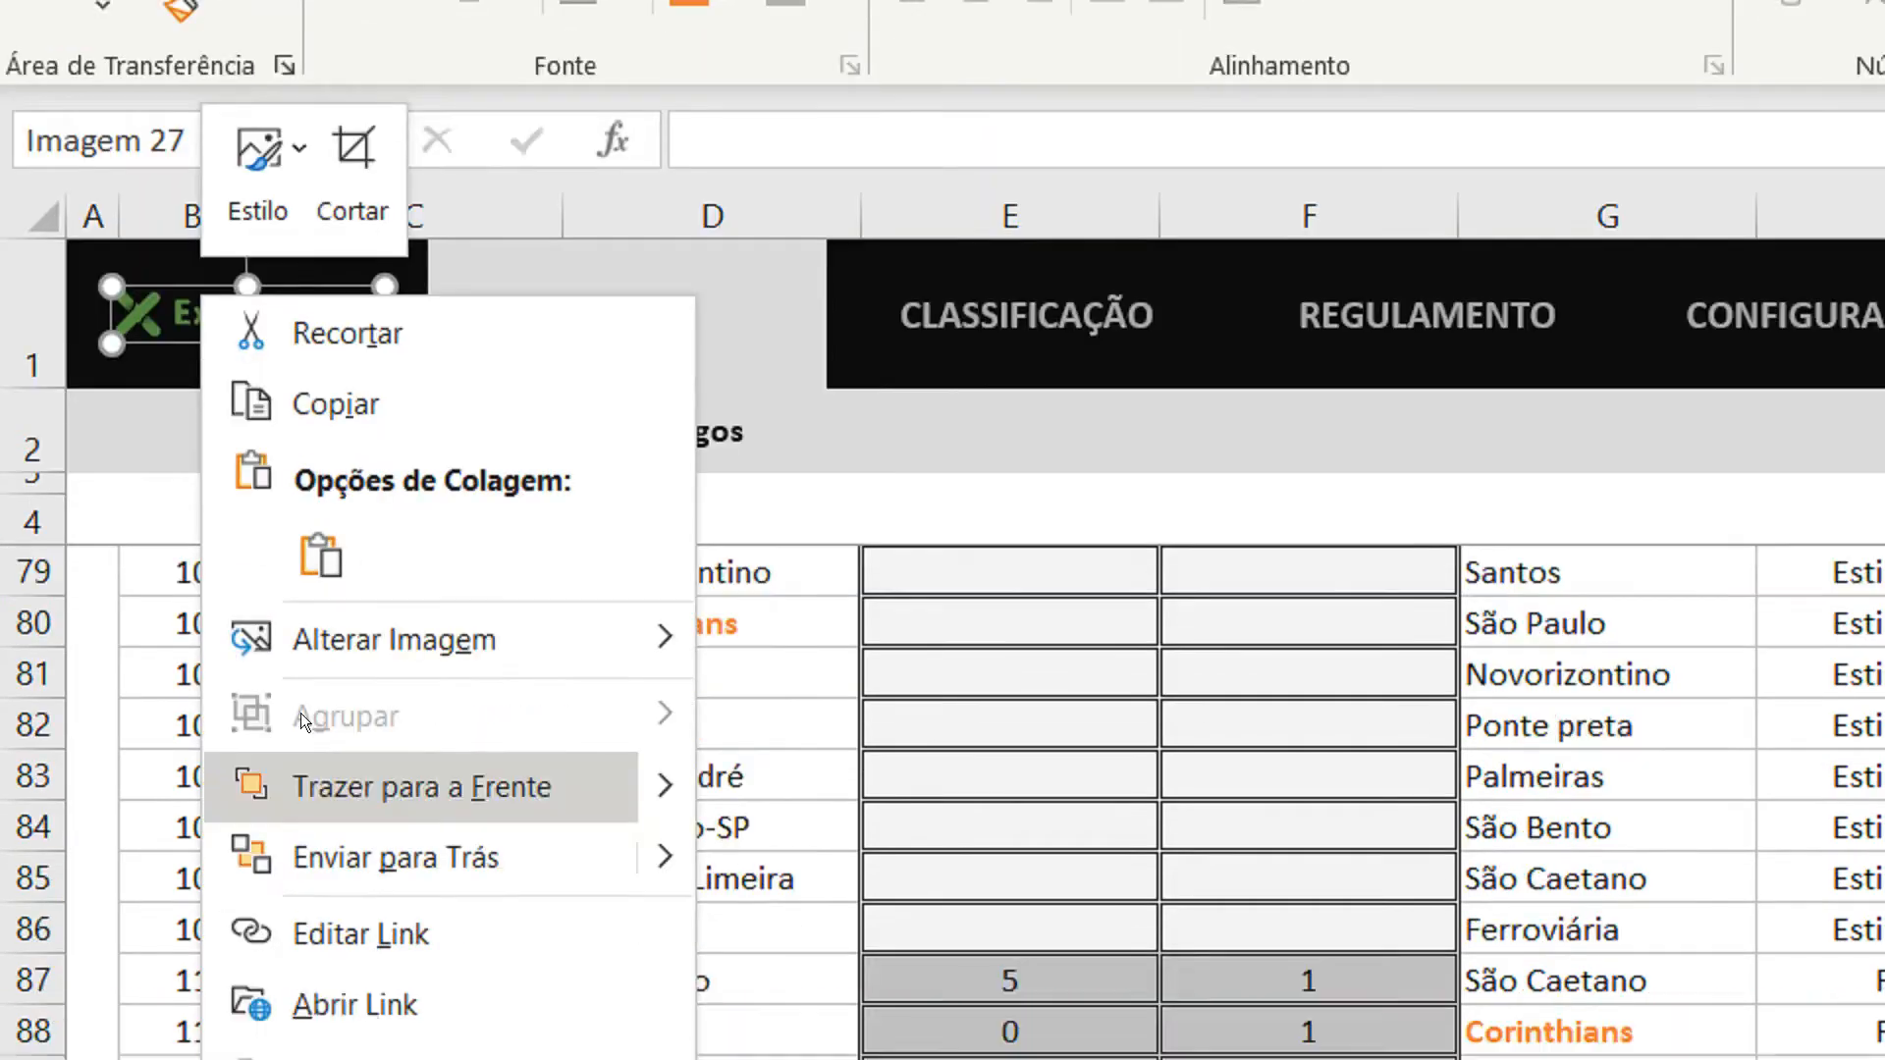
{"action": "left_click", "coordinate": [428, 786]}
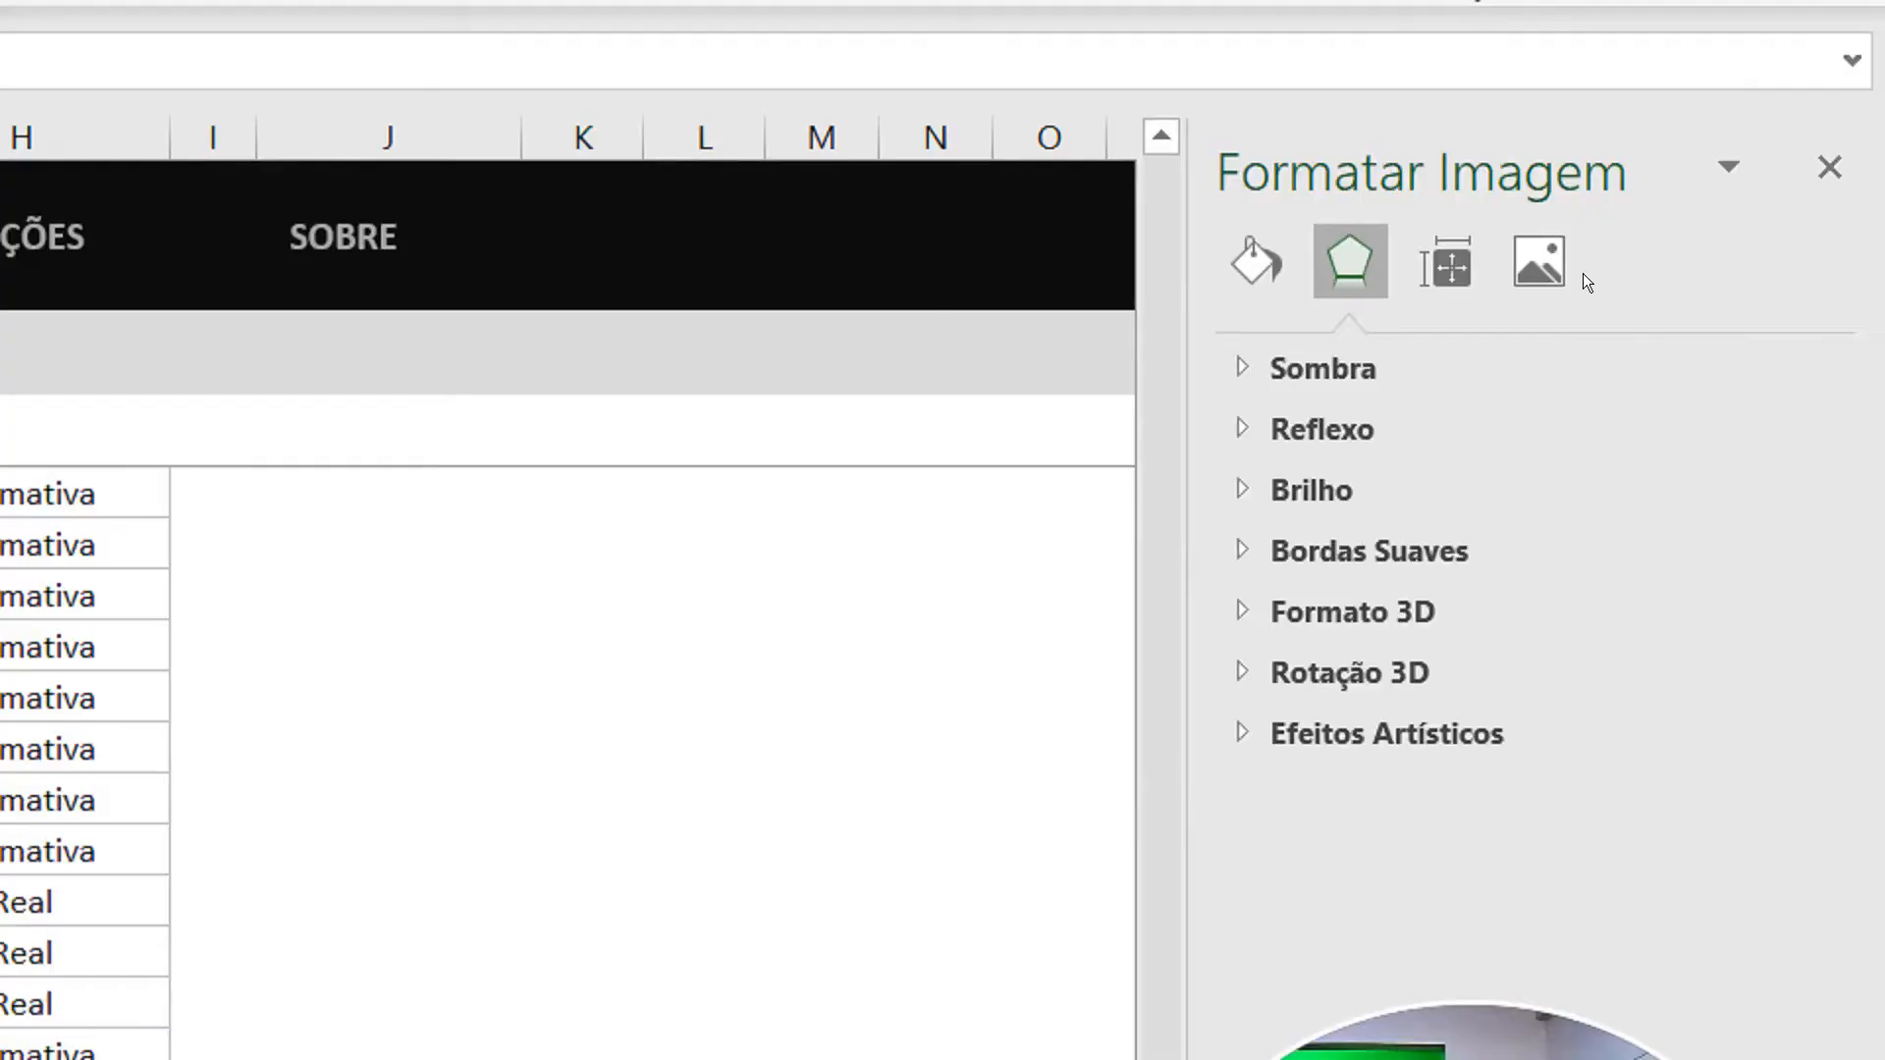
{"action": "left_click", "coordinate": [1450, 265]}
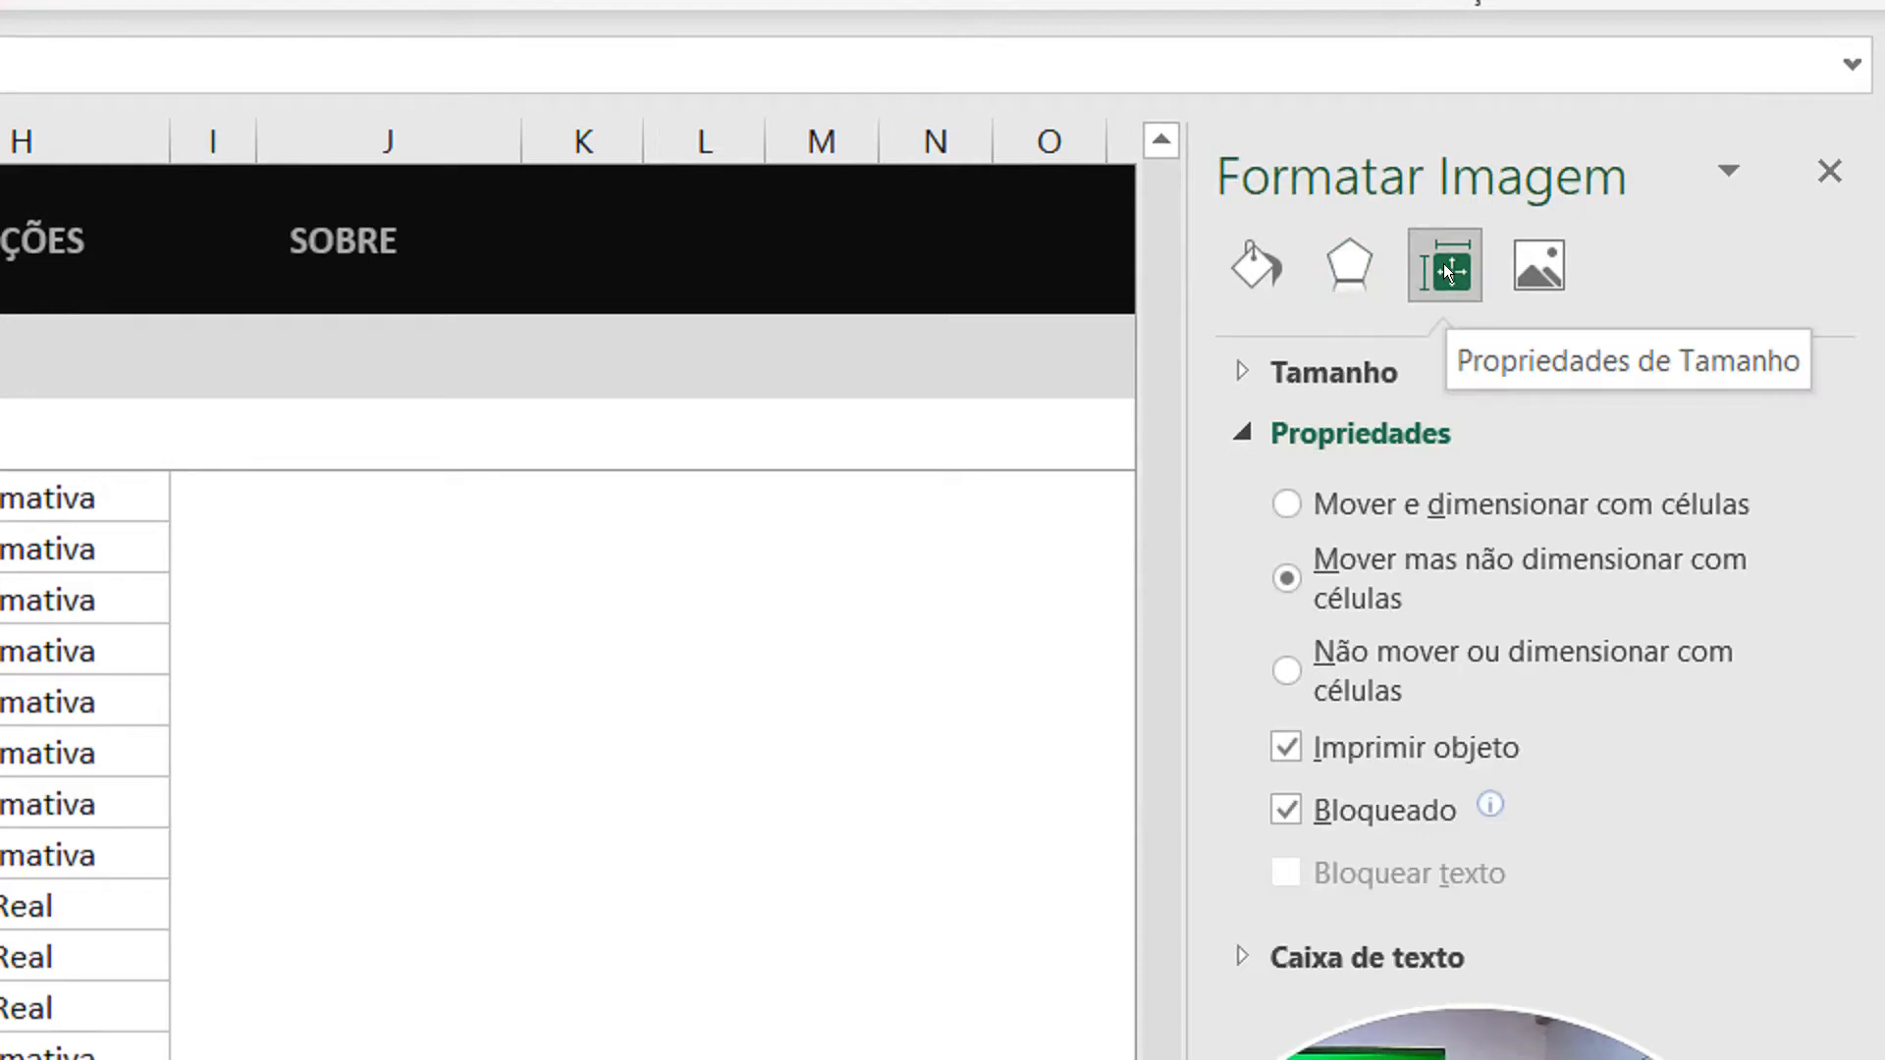
{"action": "left_click", "coordinate": [1282, 673]}
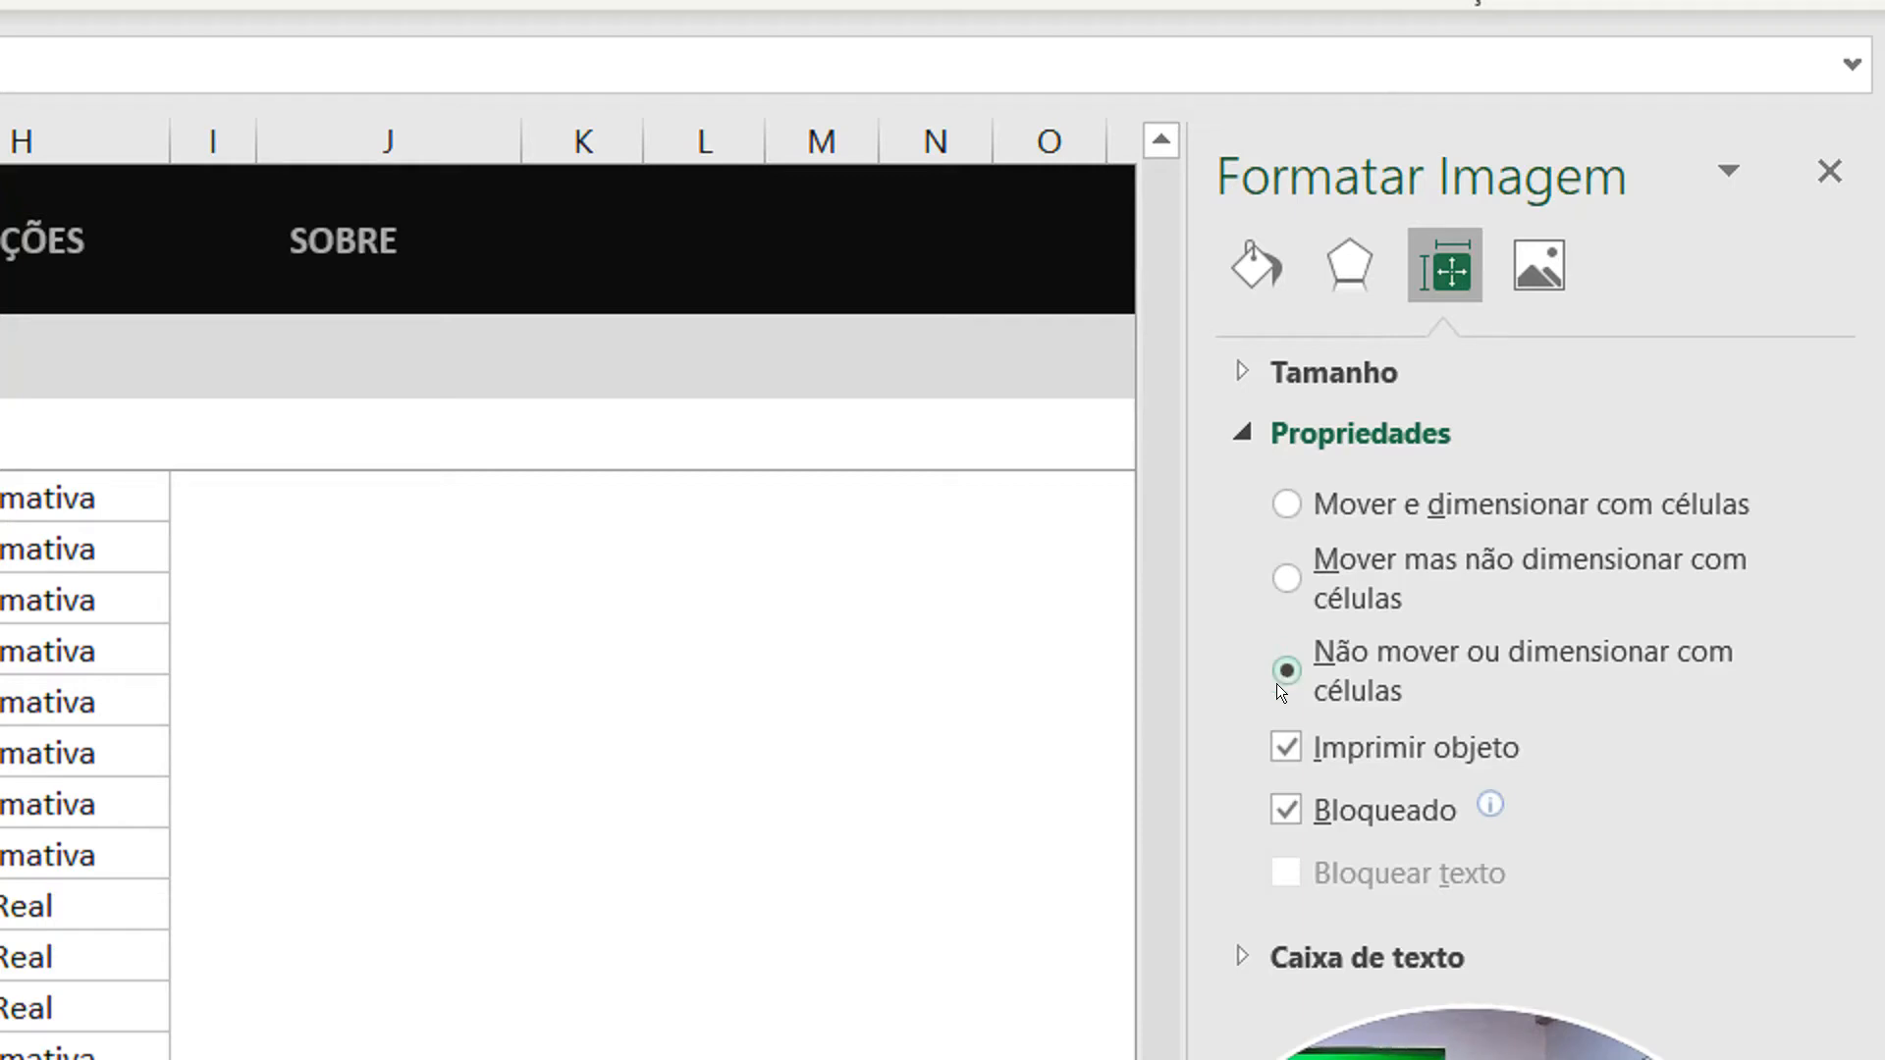
{"action": "key", "text": "ctrl+2"}
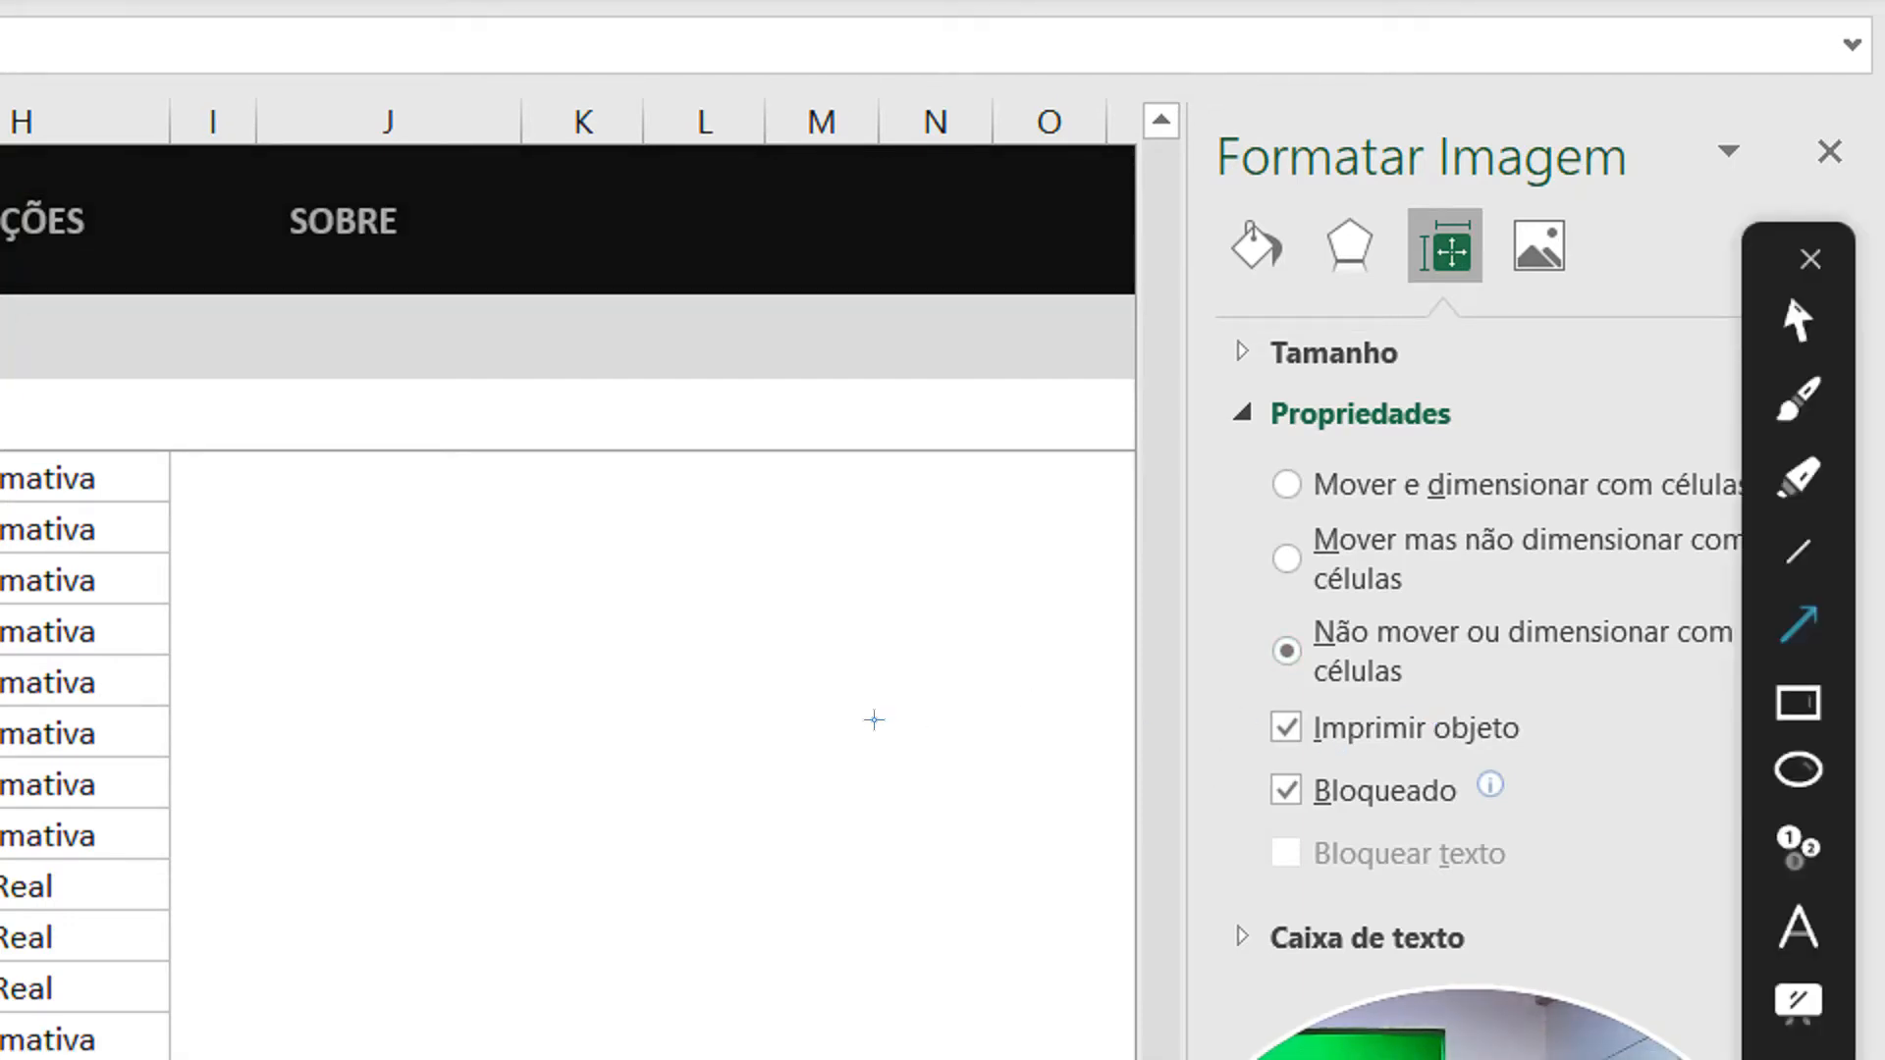
{"action": "left_click_drag", "start_coordinate": [893, 738], "coordinate": [1222, 768]}
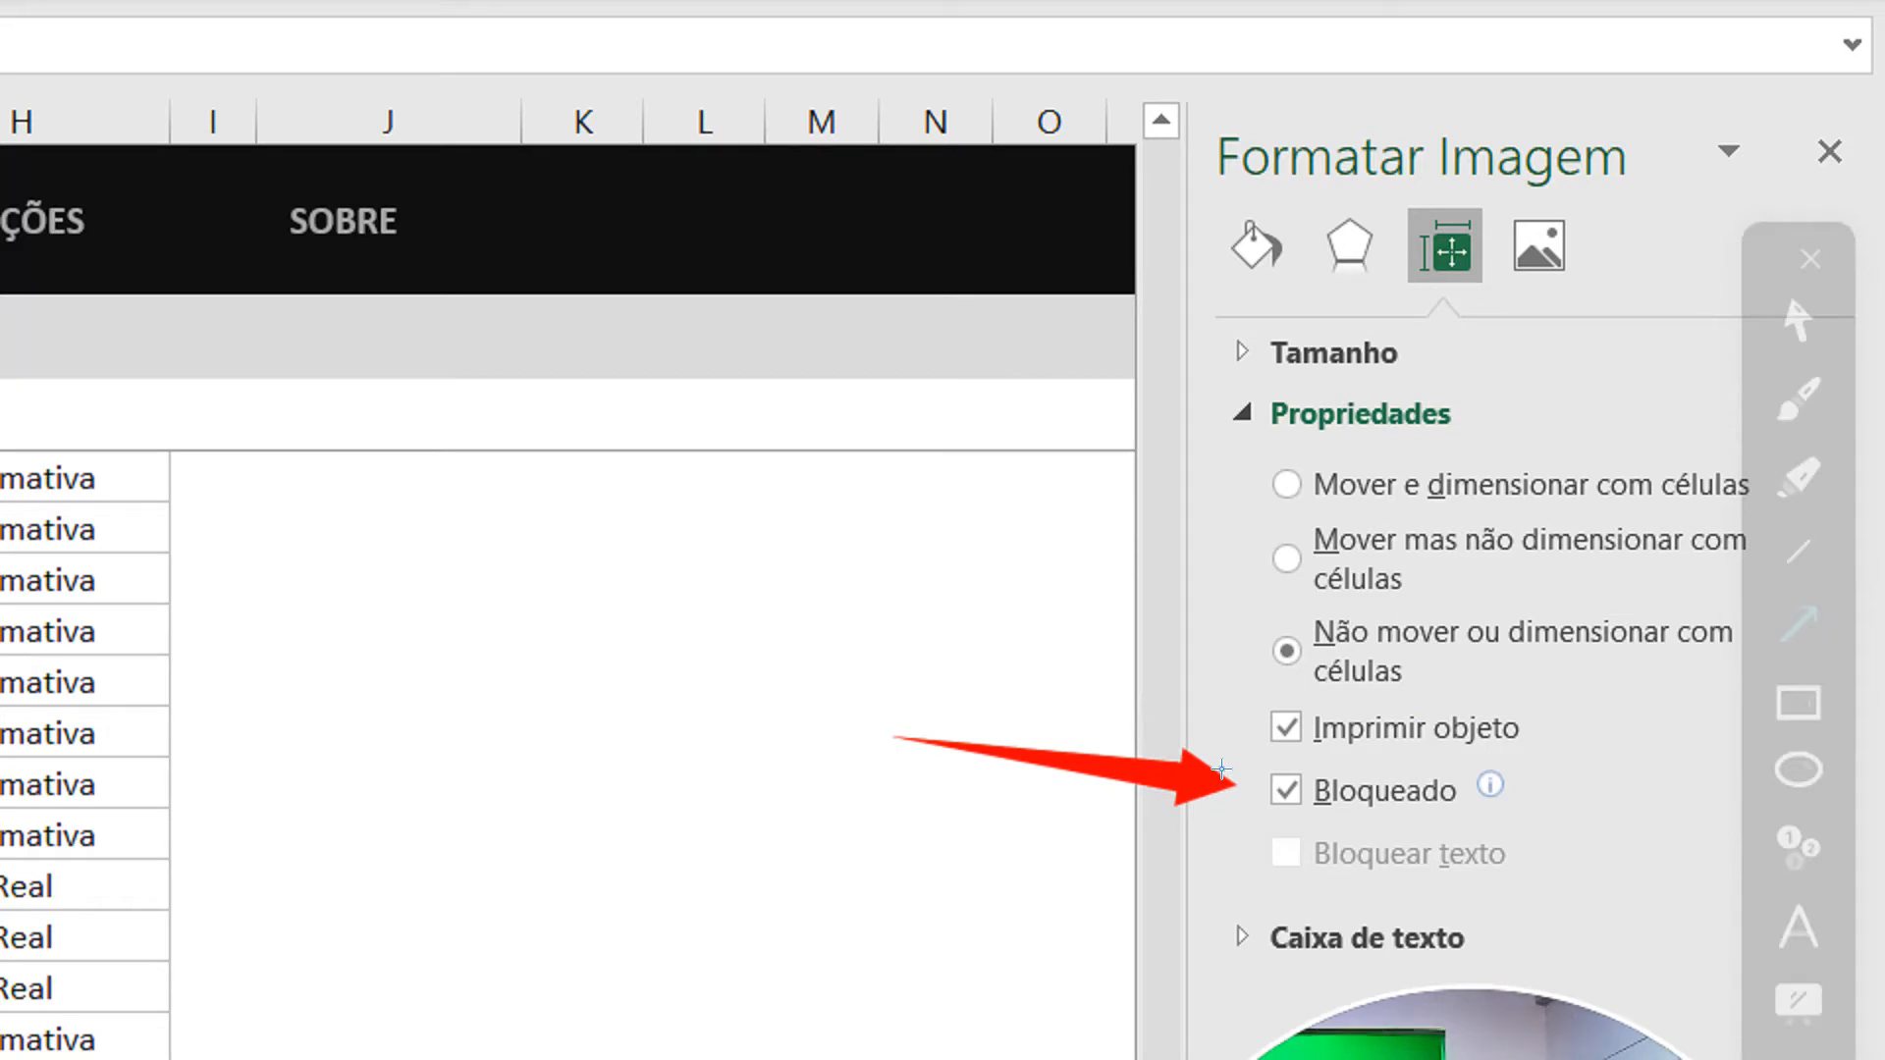
{"action": "key", "text": "Escape"}
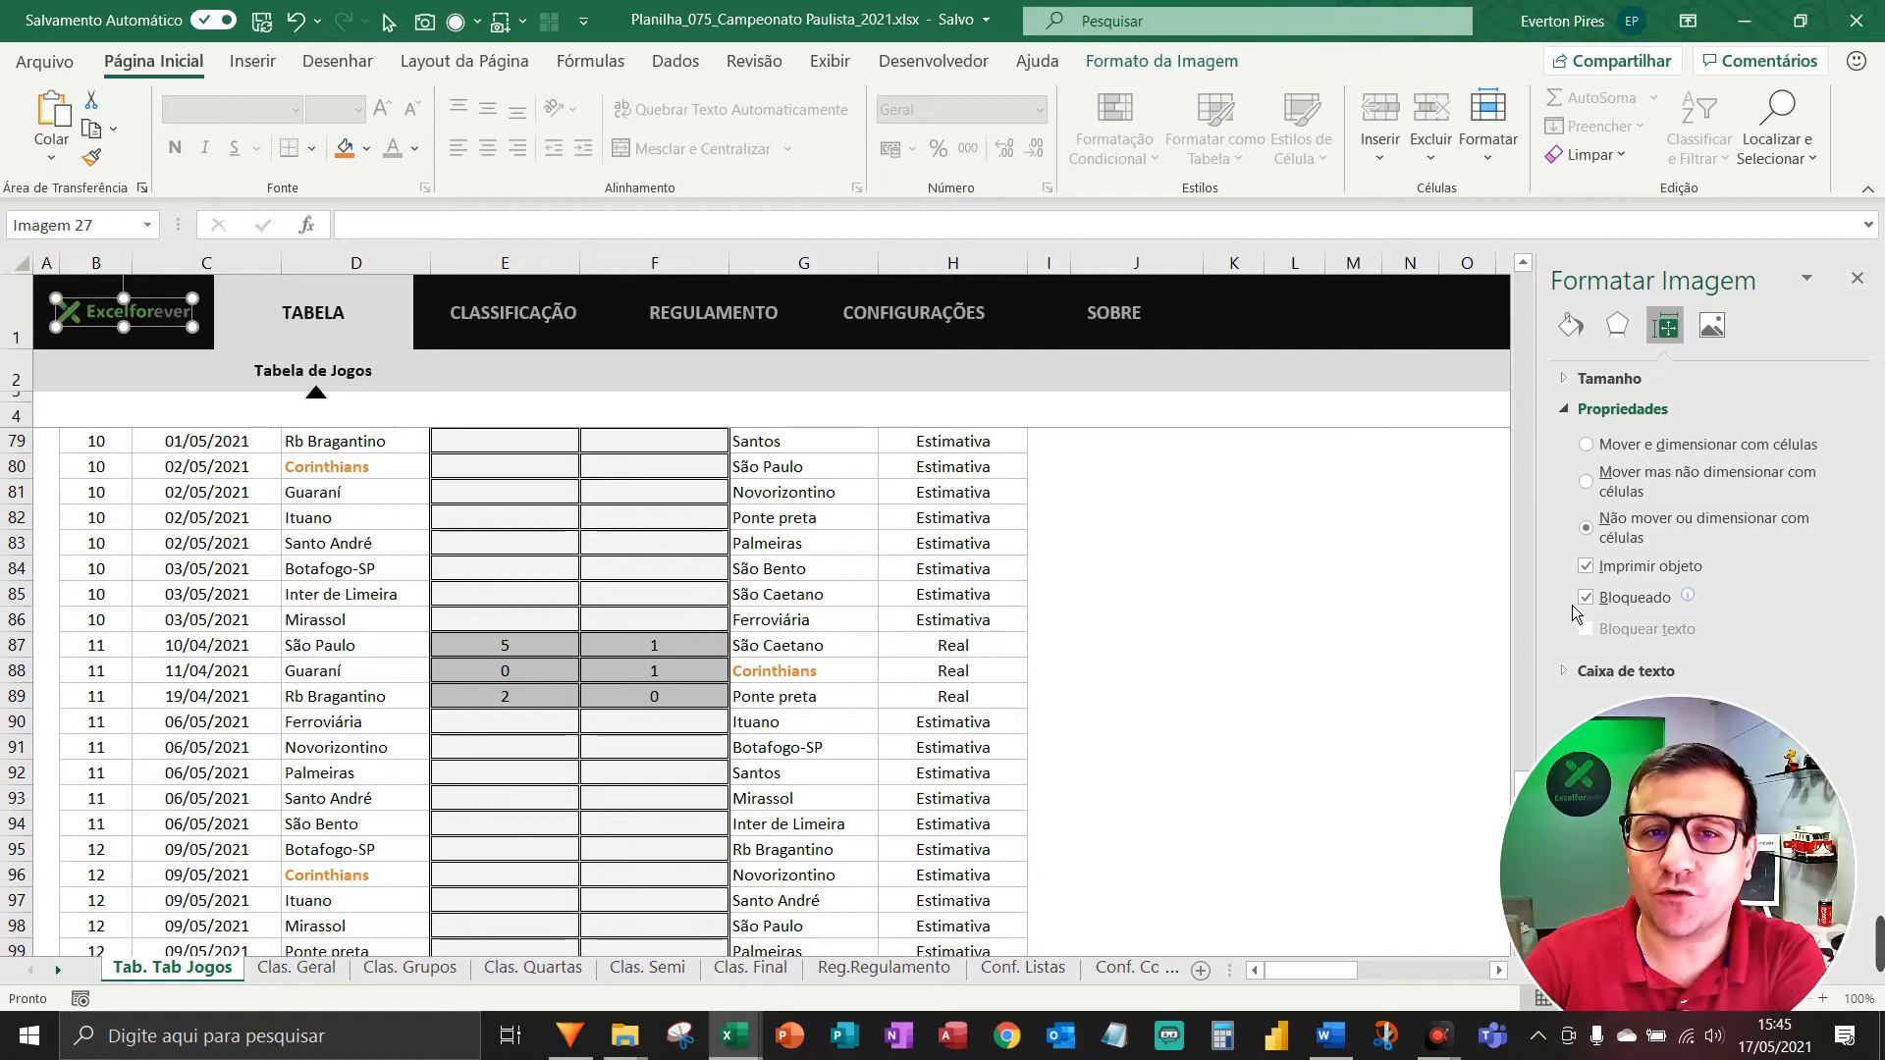
{"action": "key", "text": "Escape"}
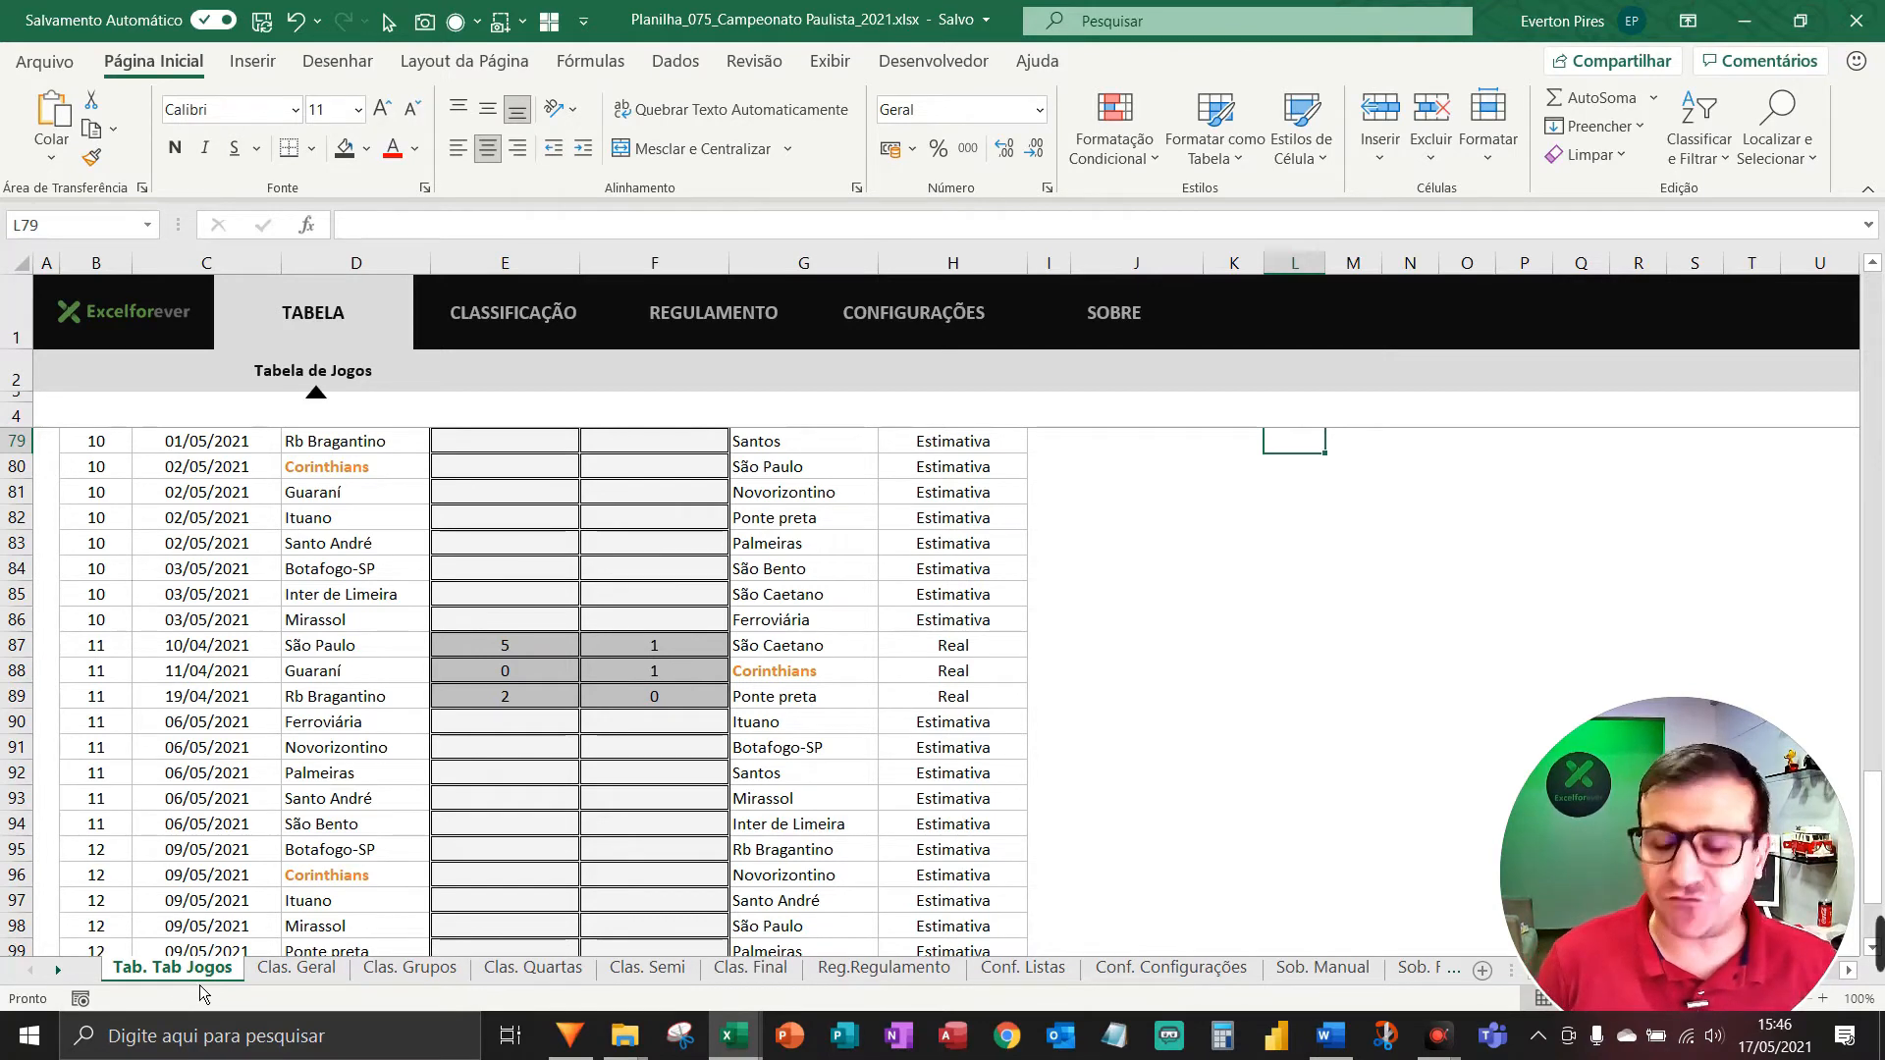
Extend the sheet group with Ctrl+Shift+PageDown until Sob. Fale conosco is included.
{"action": "key", "text": "ctrl+shift+Page_Down"}
{"action": "key", "text": "ctrl+shift+Page_Down"}
{"action": "key", "text": "ctrl+shift+Page_Down"}
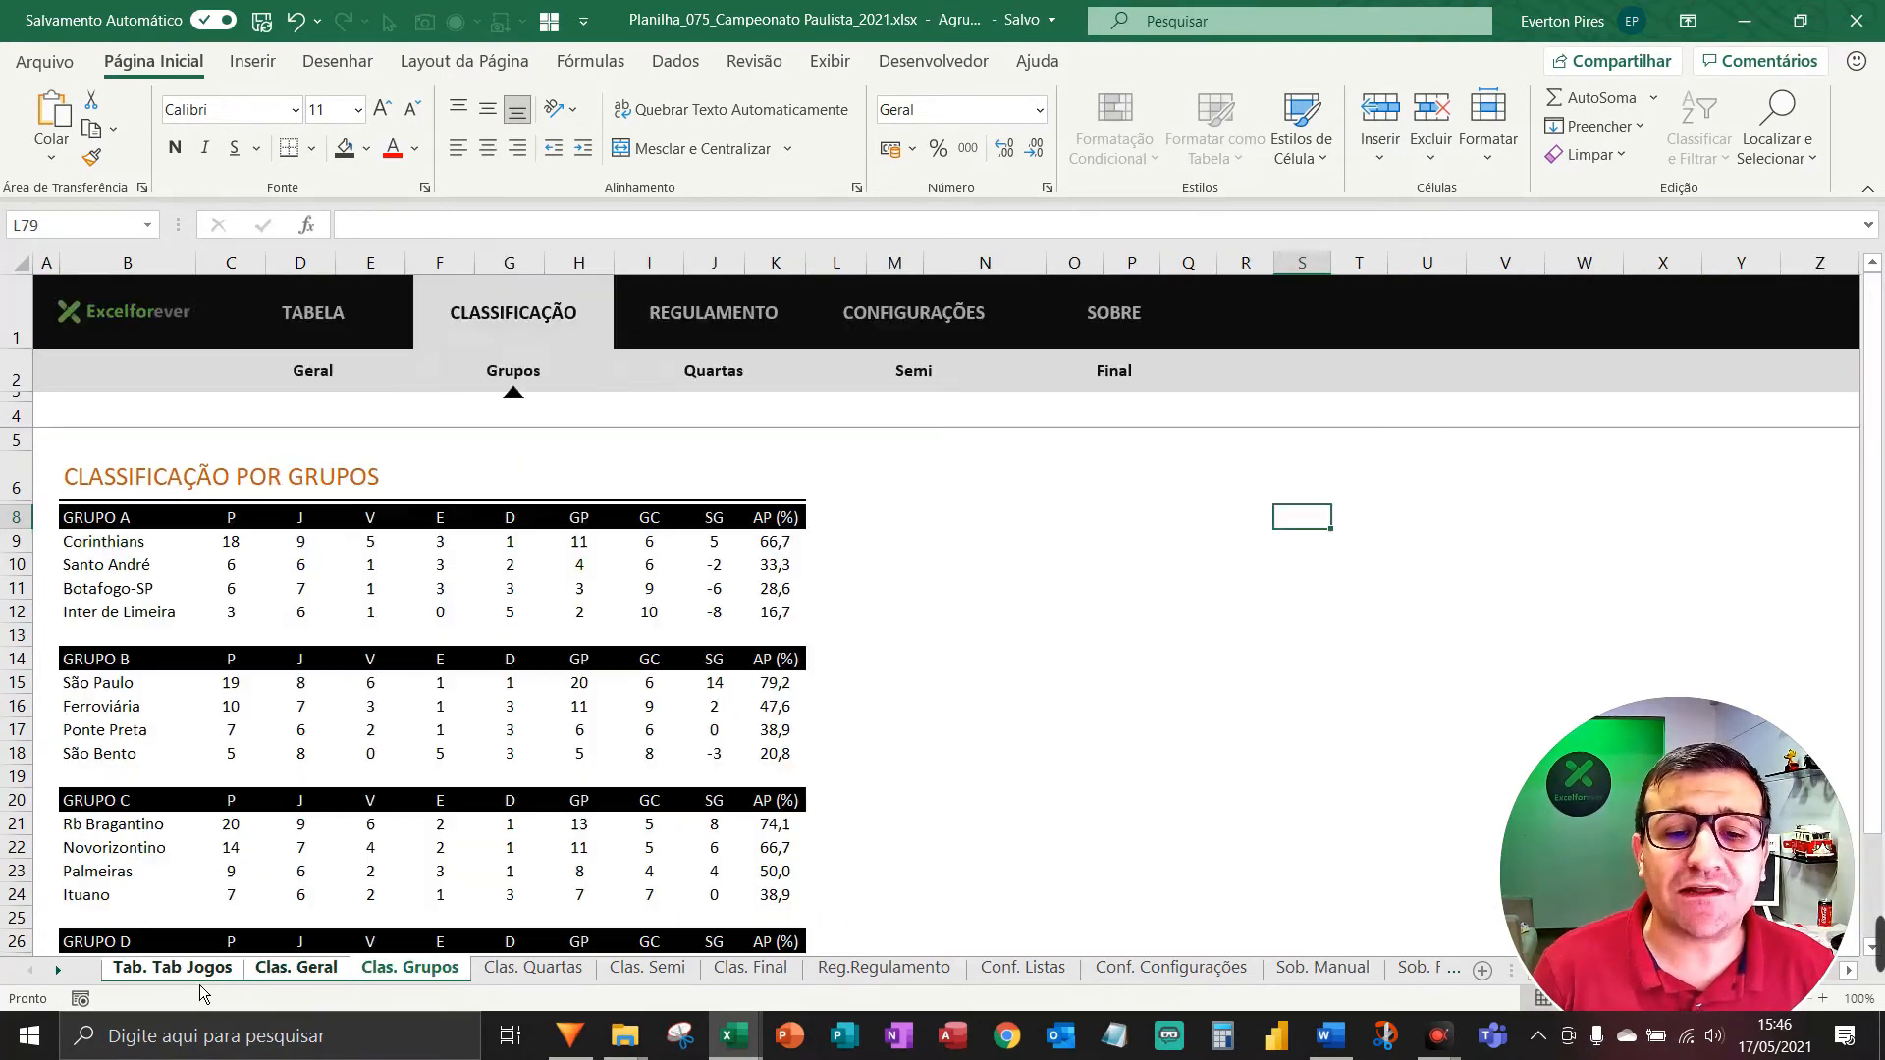
{"action": "key", "text": "ctrl+shift+Page_Down"}
{"action": "key", "text": "ctrl+shift+Page_Down"}
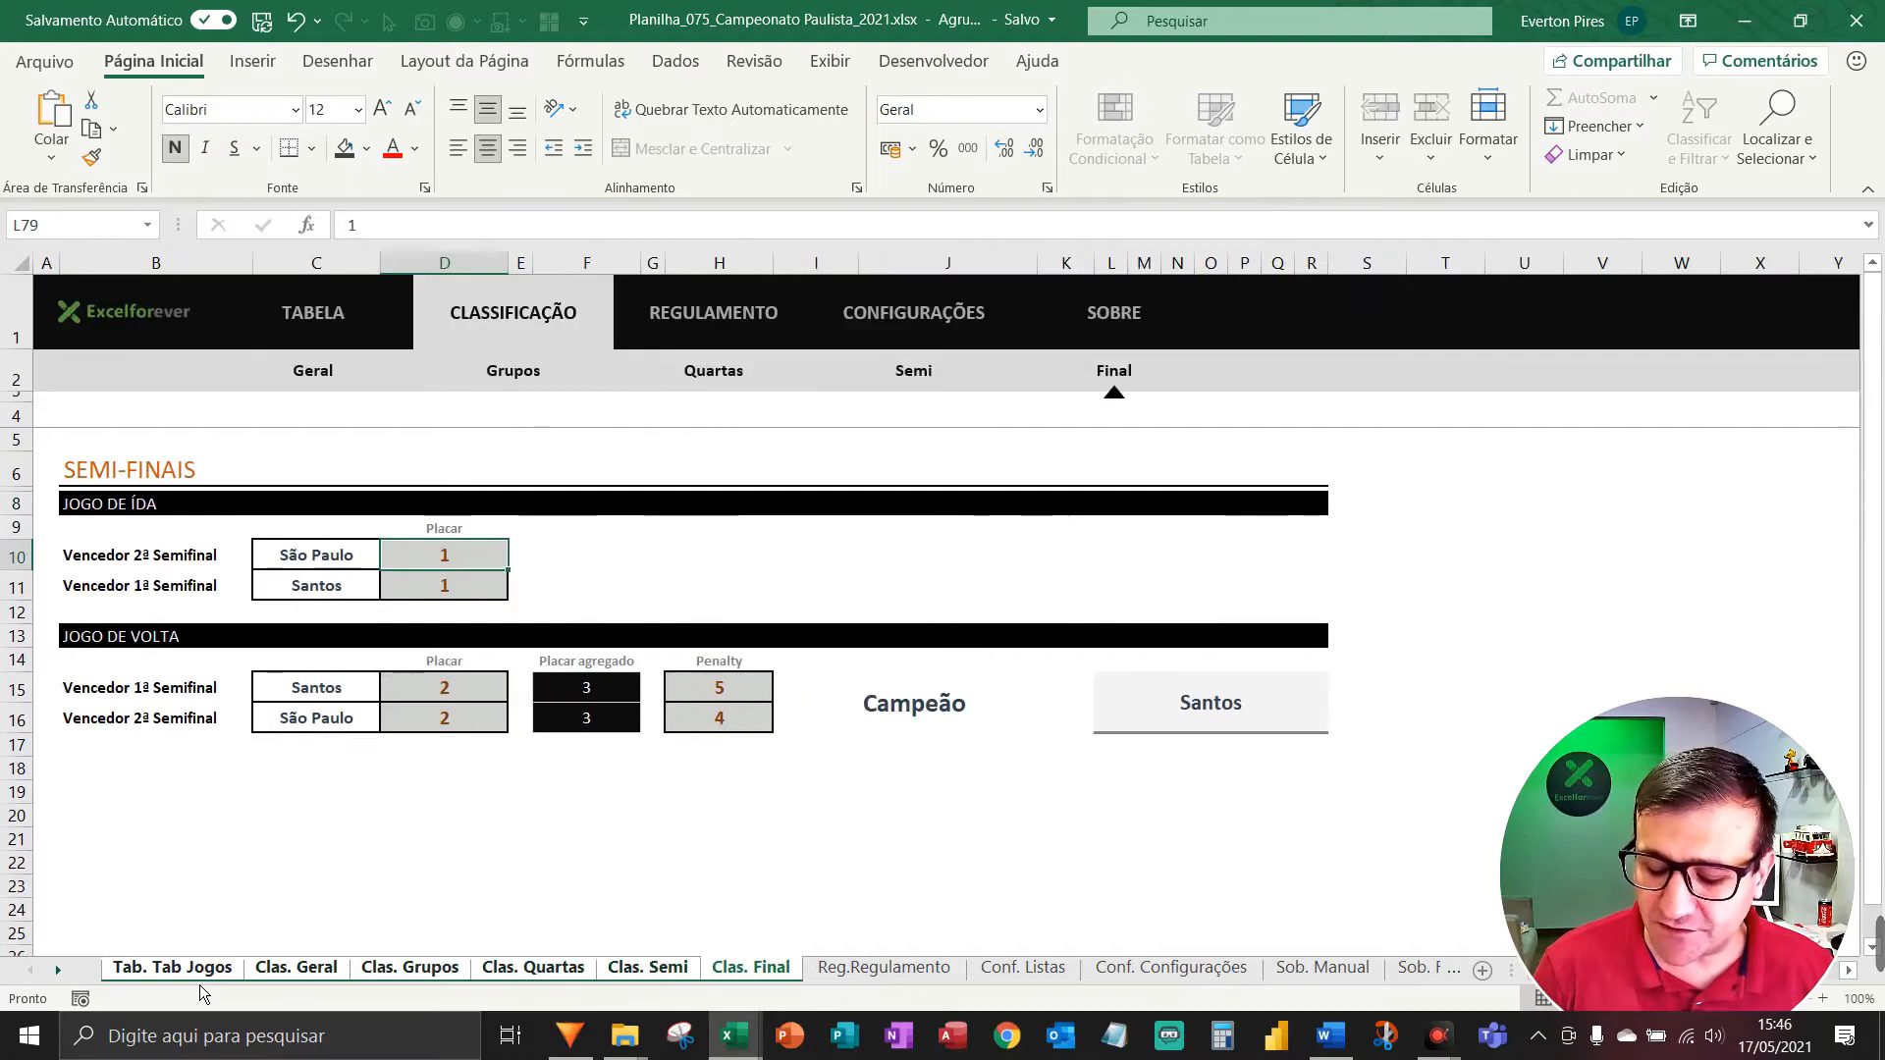
{"action": "key", "text": "ctrl+shift+Page_Down"}
{"action": "key", "text": "ctrl+shift+Page_Down"}
{"action": "key", "text": "ctrl+shift+Page_Down"}
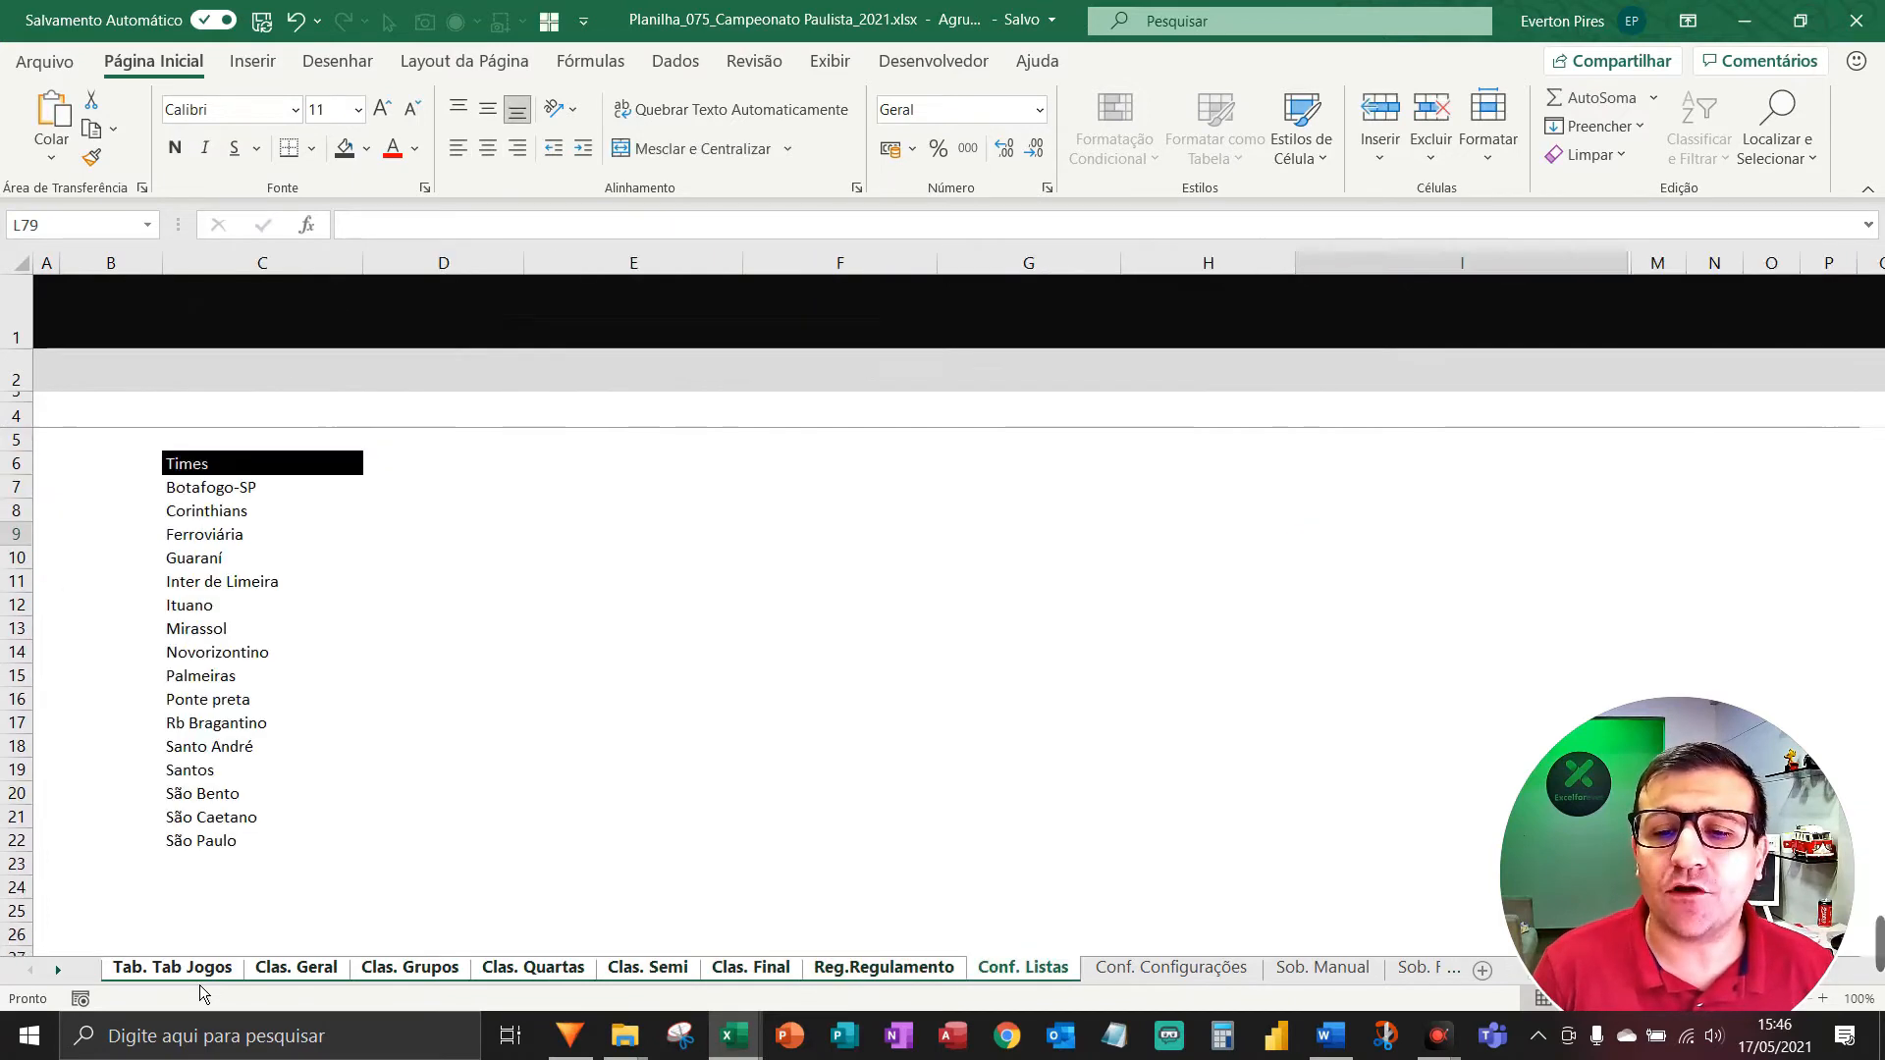
{"action": "key", "text": "ctrl+shift+Page_Down"}
{"action": "key", "text": "ctrl+shift+Page_Down"}
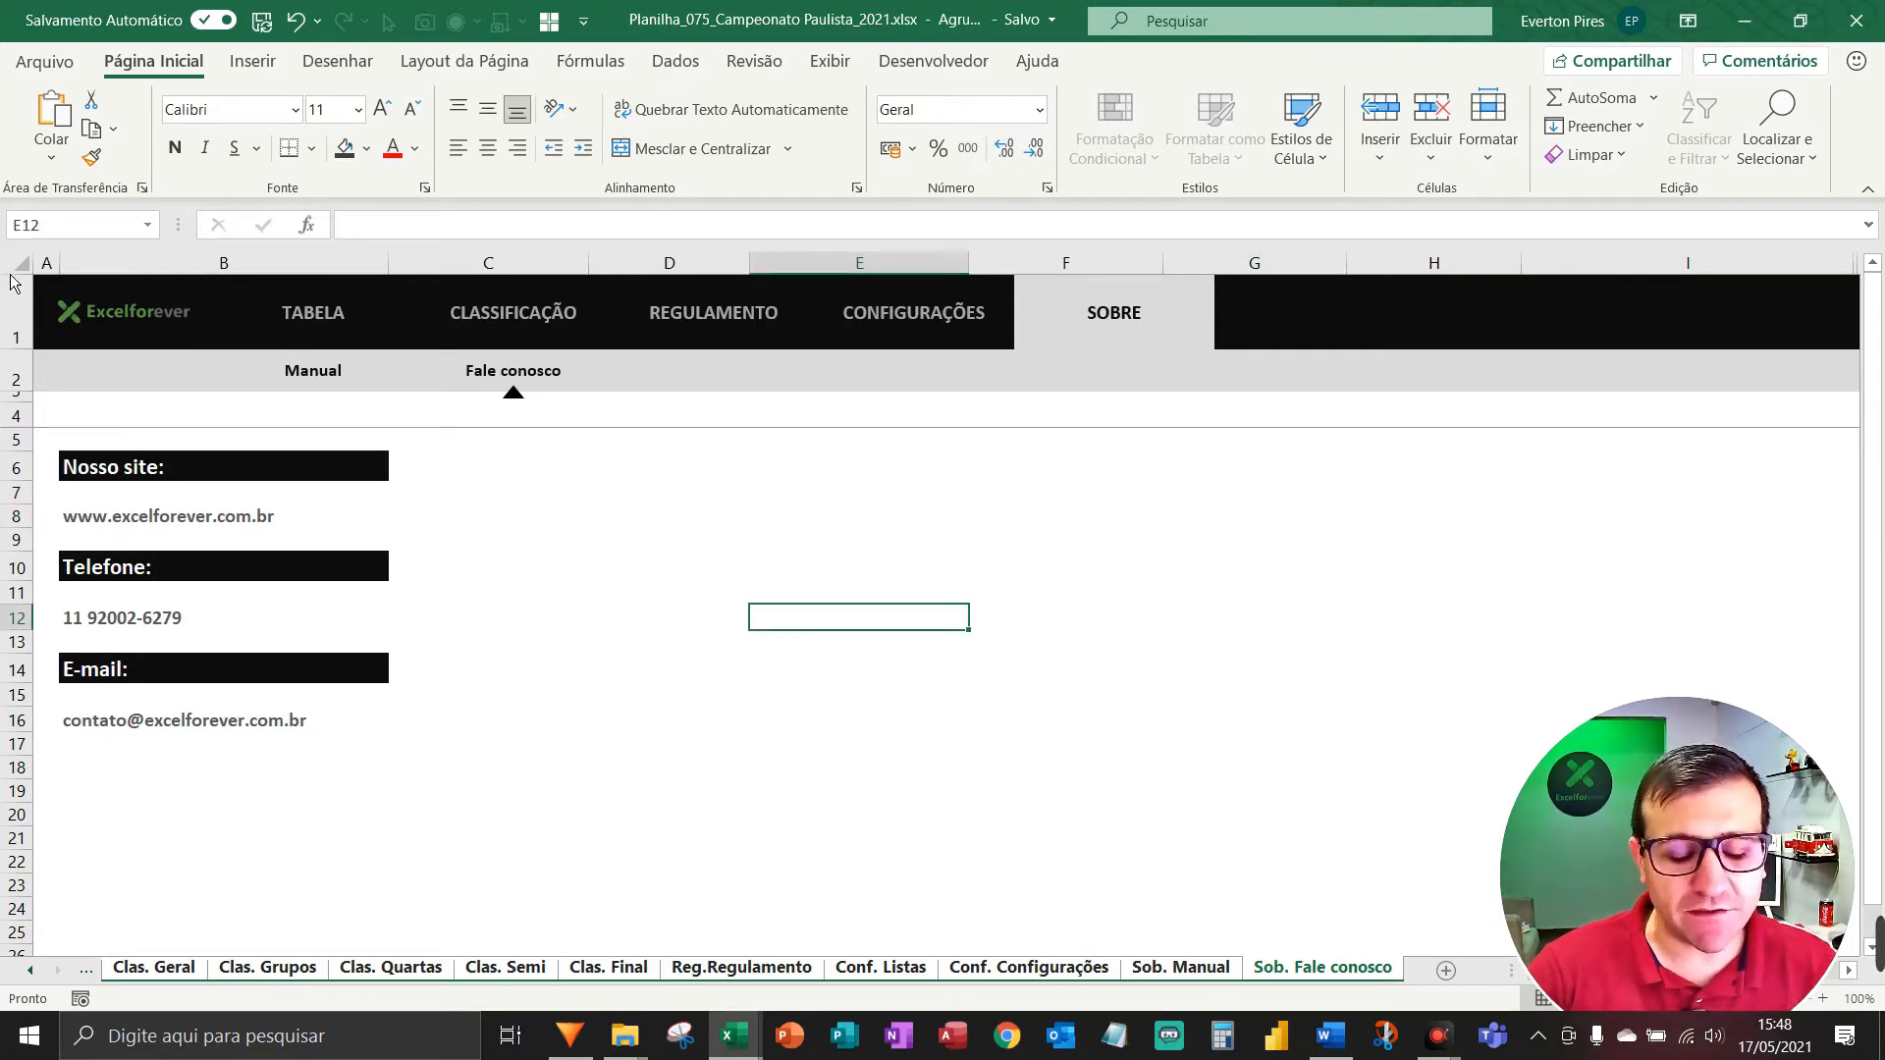
{"action": "key", "text": "F5"}
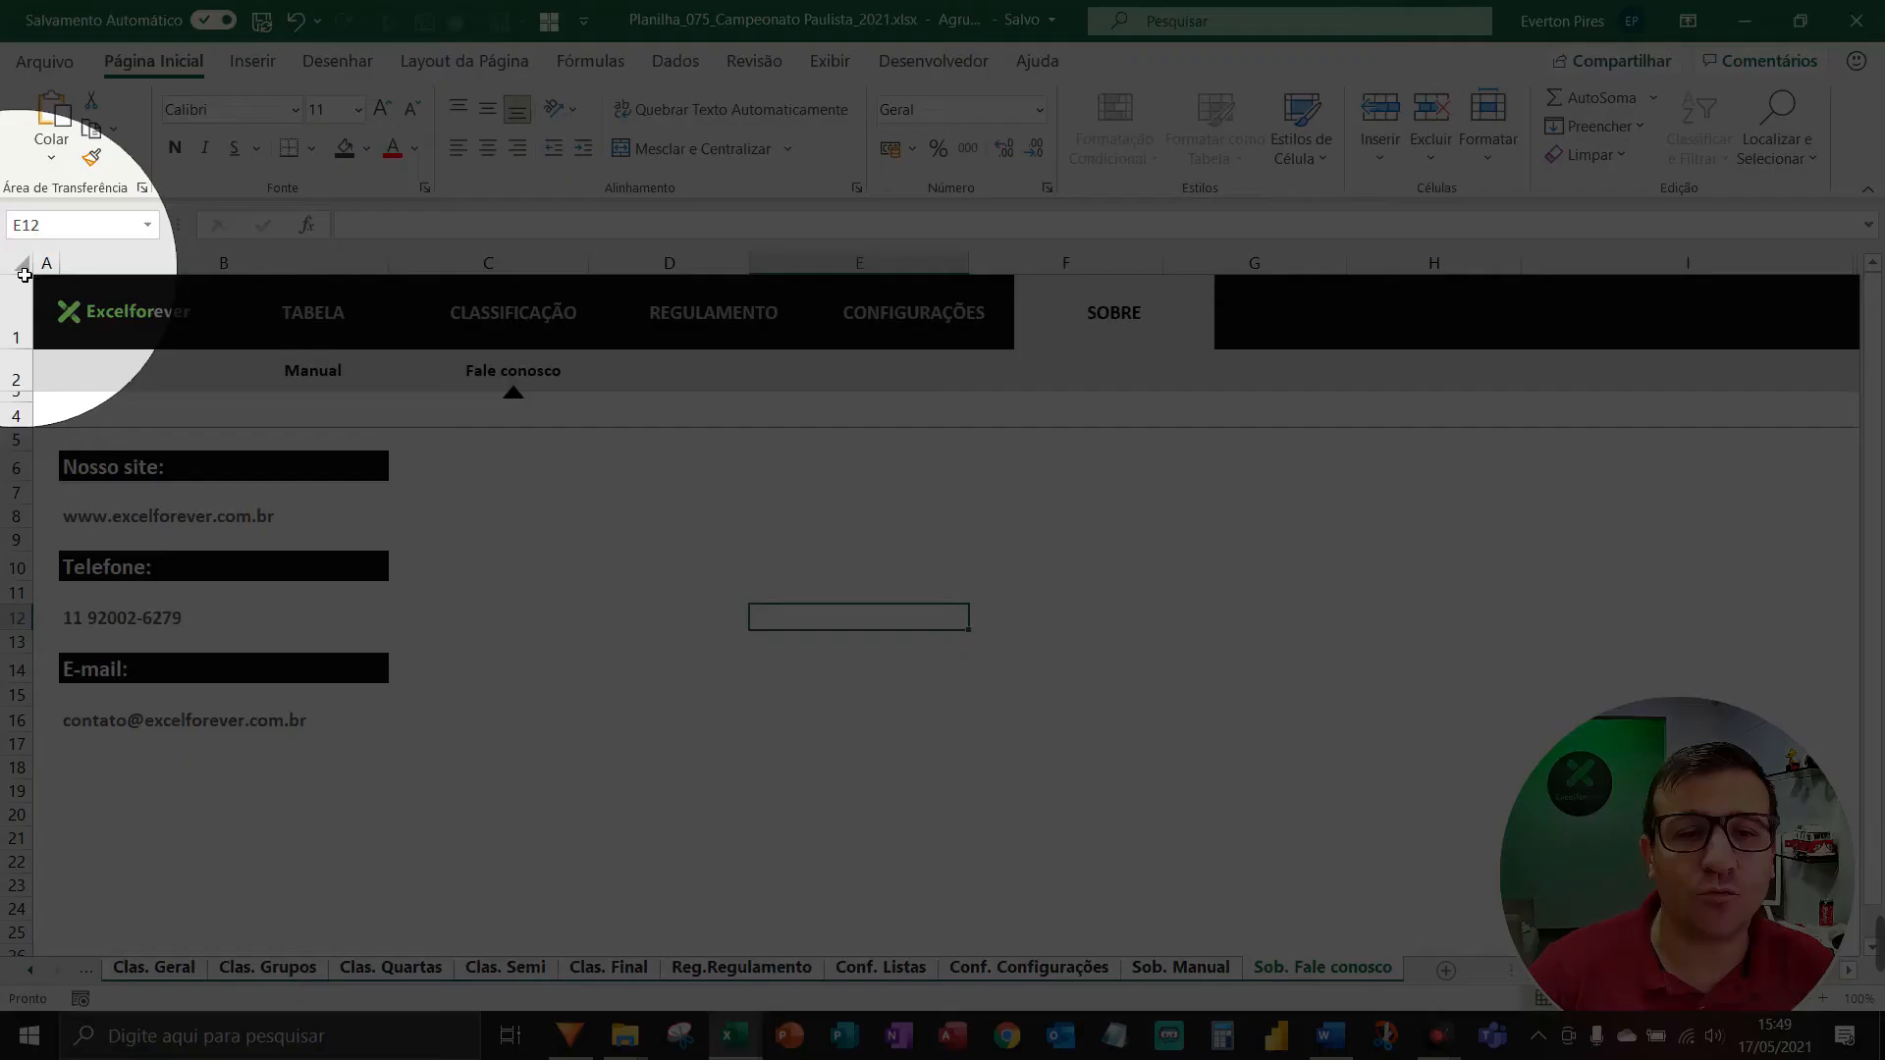
Select all cells and clear Bloqueadas and Ocultas under Formatar células > Proteção.
{"action": "left_click", "coordinate": [25, 273]}
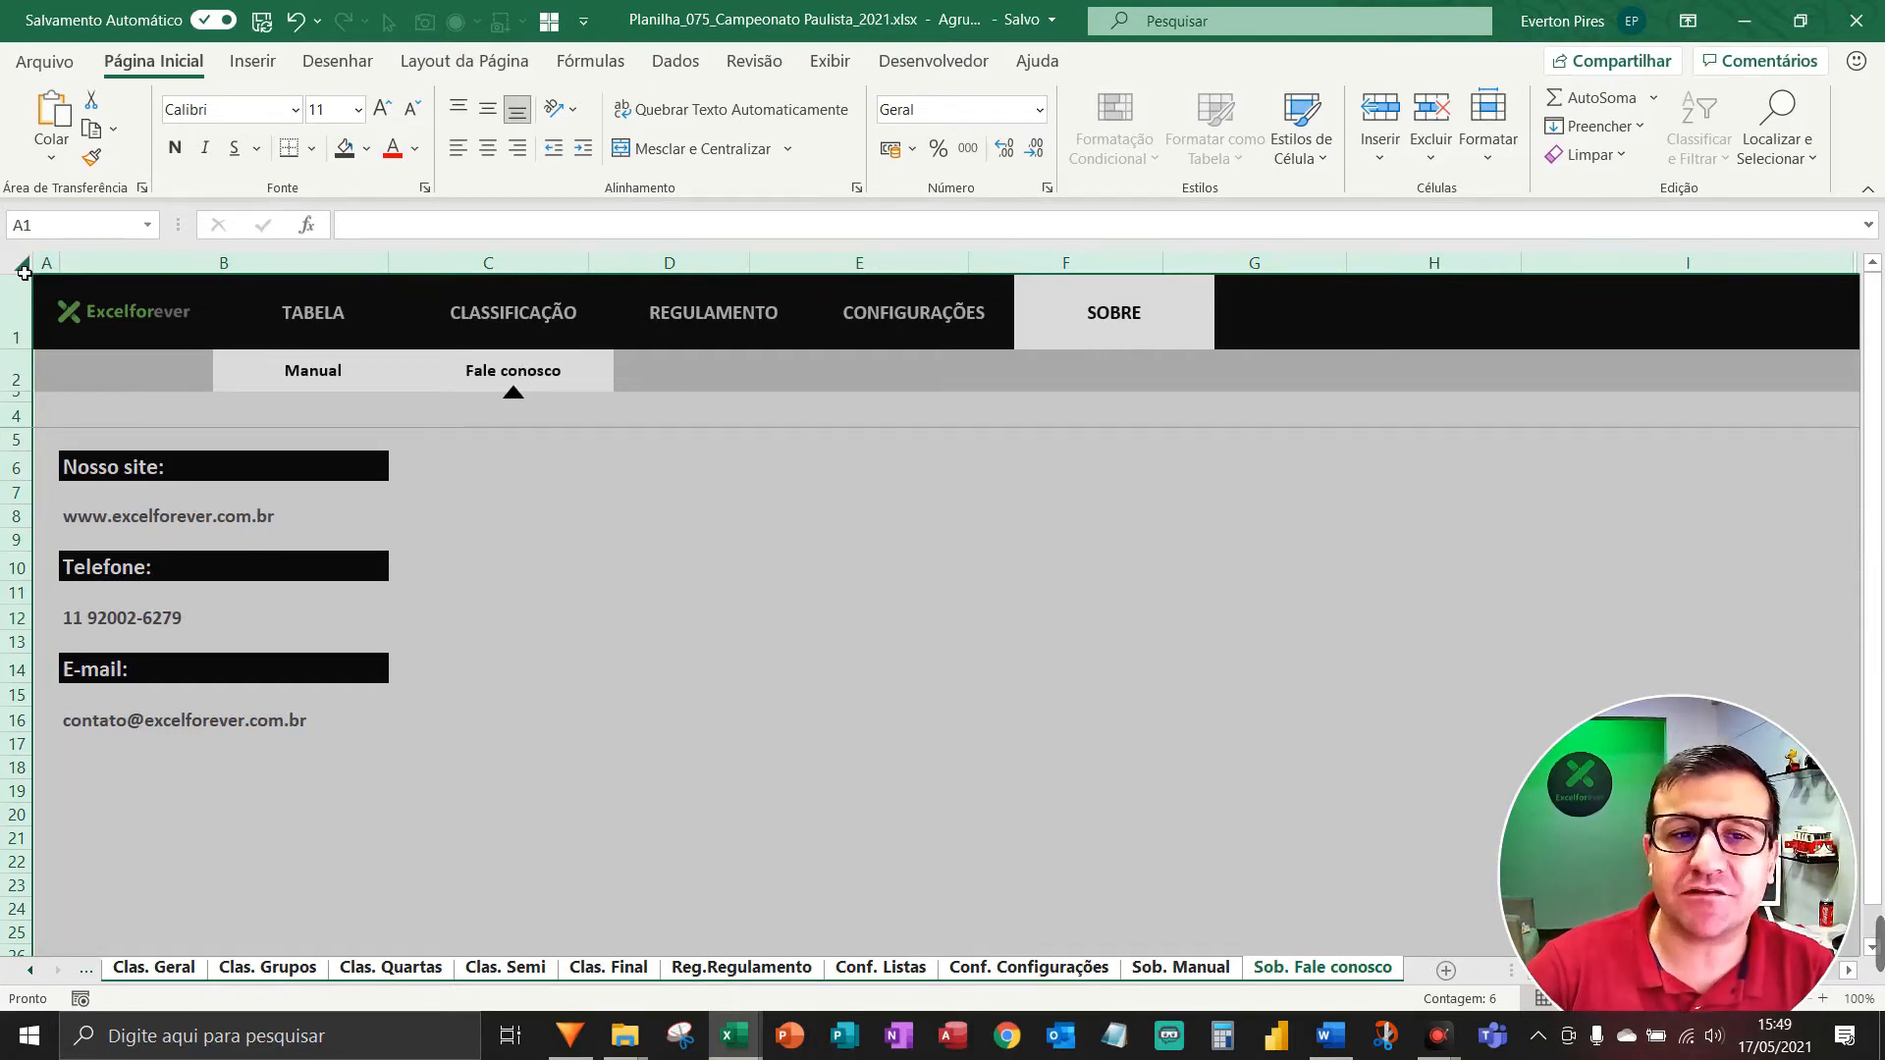
{"action": "right_click", "coordinate": [24, 274]}
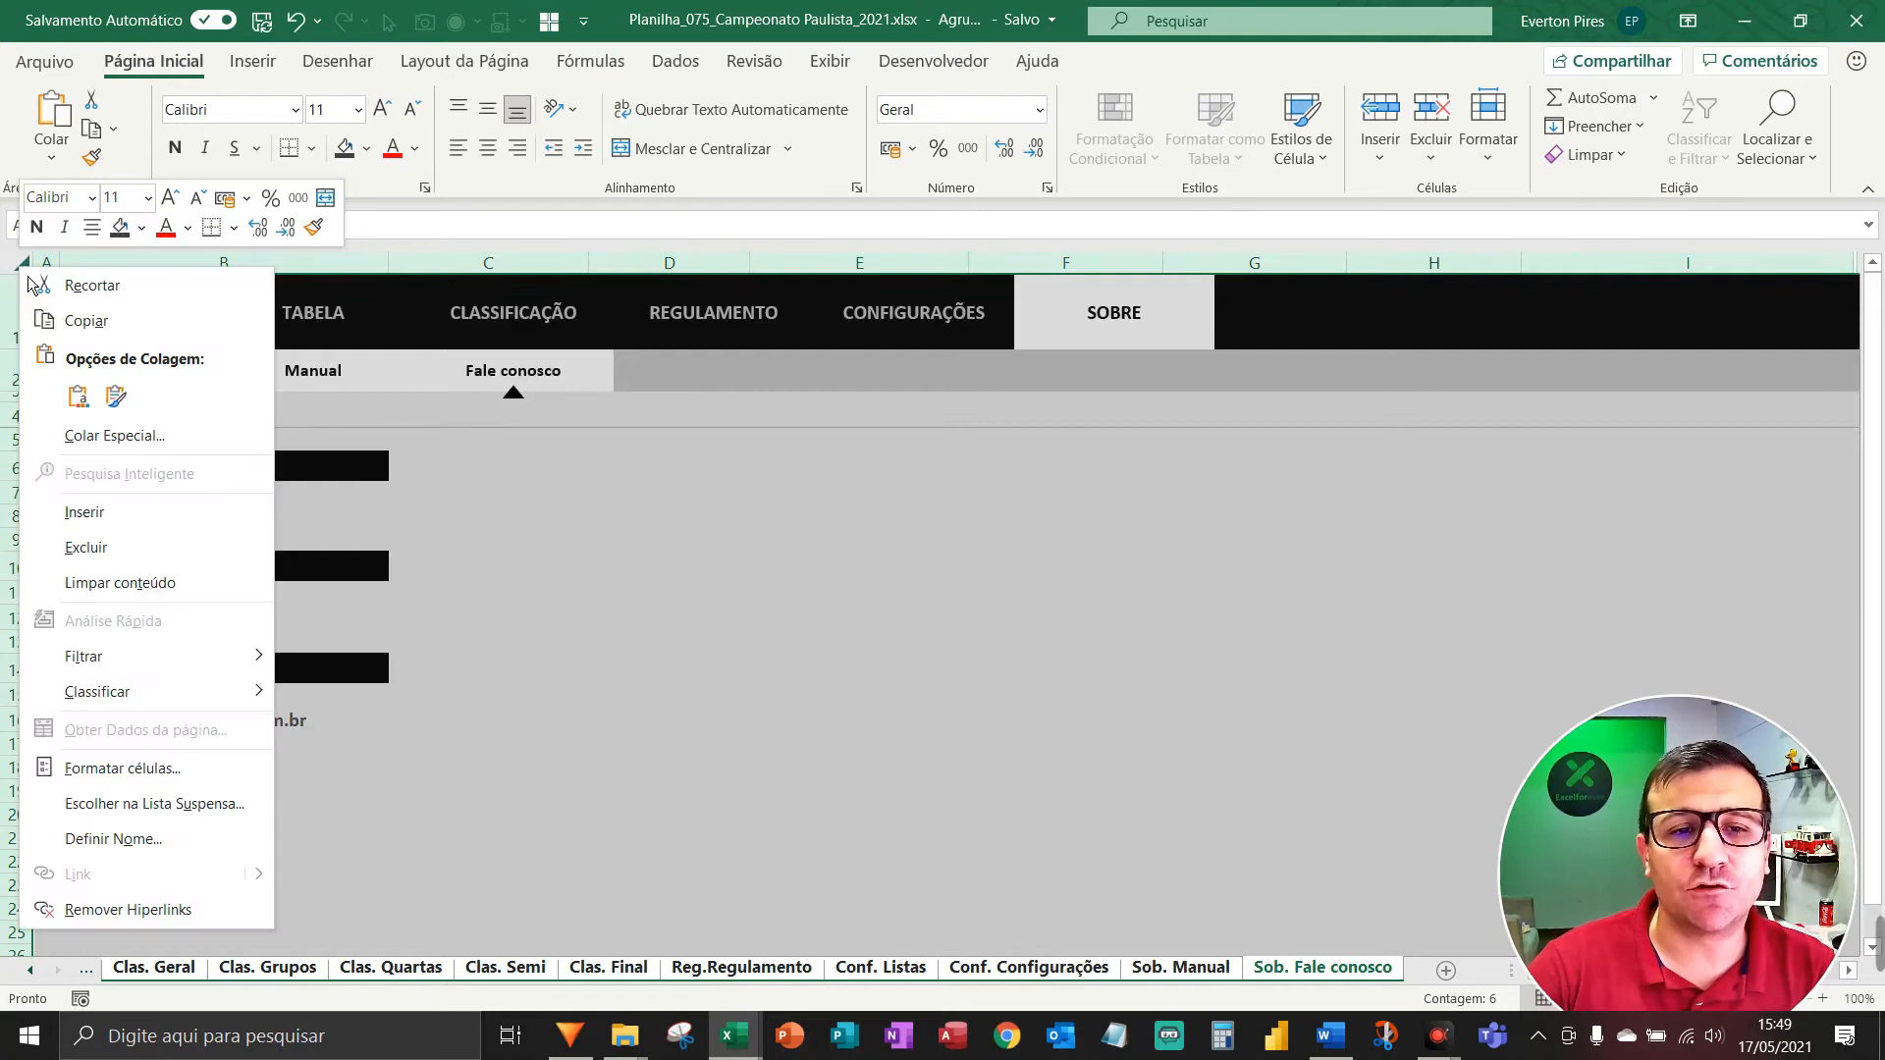
{"action": "left_click", "coordinate": [122, 772]}
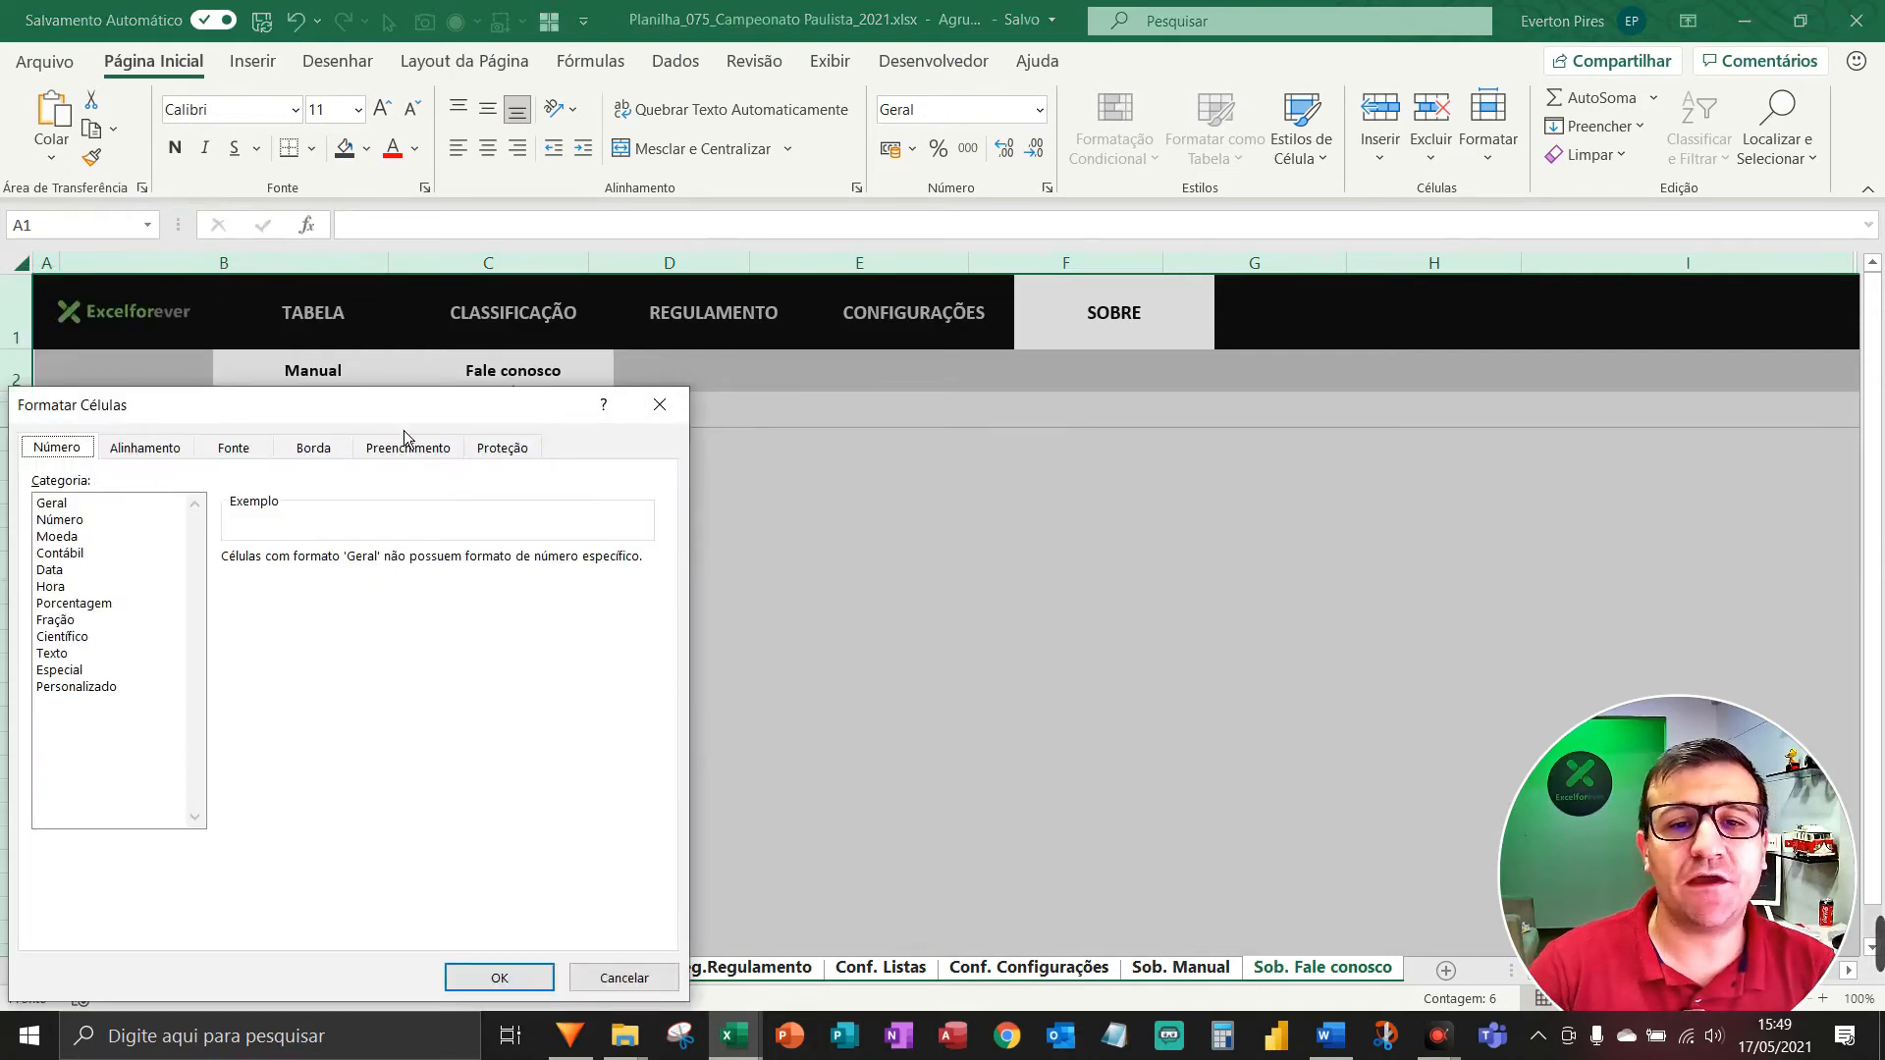
{"action": "left_click", "coordinate": [491, 455]}
{"action": "key", "text": "F5"}
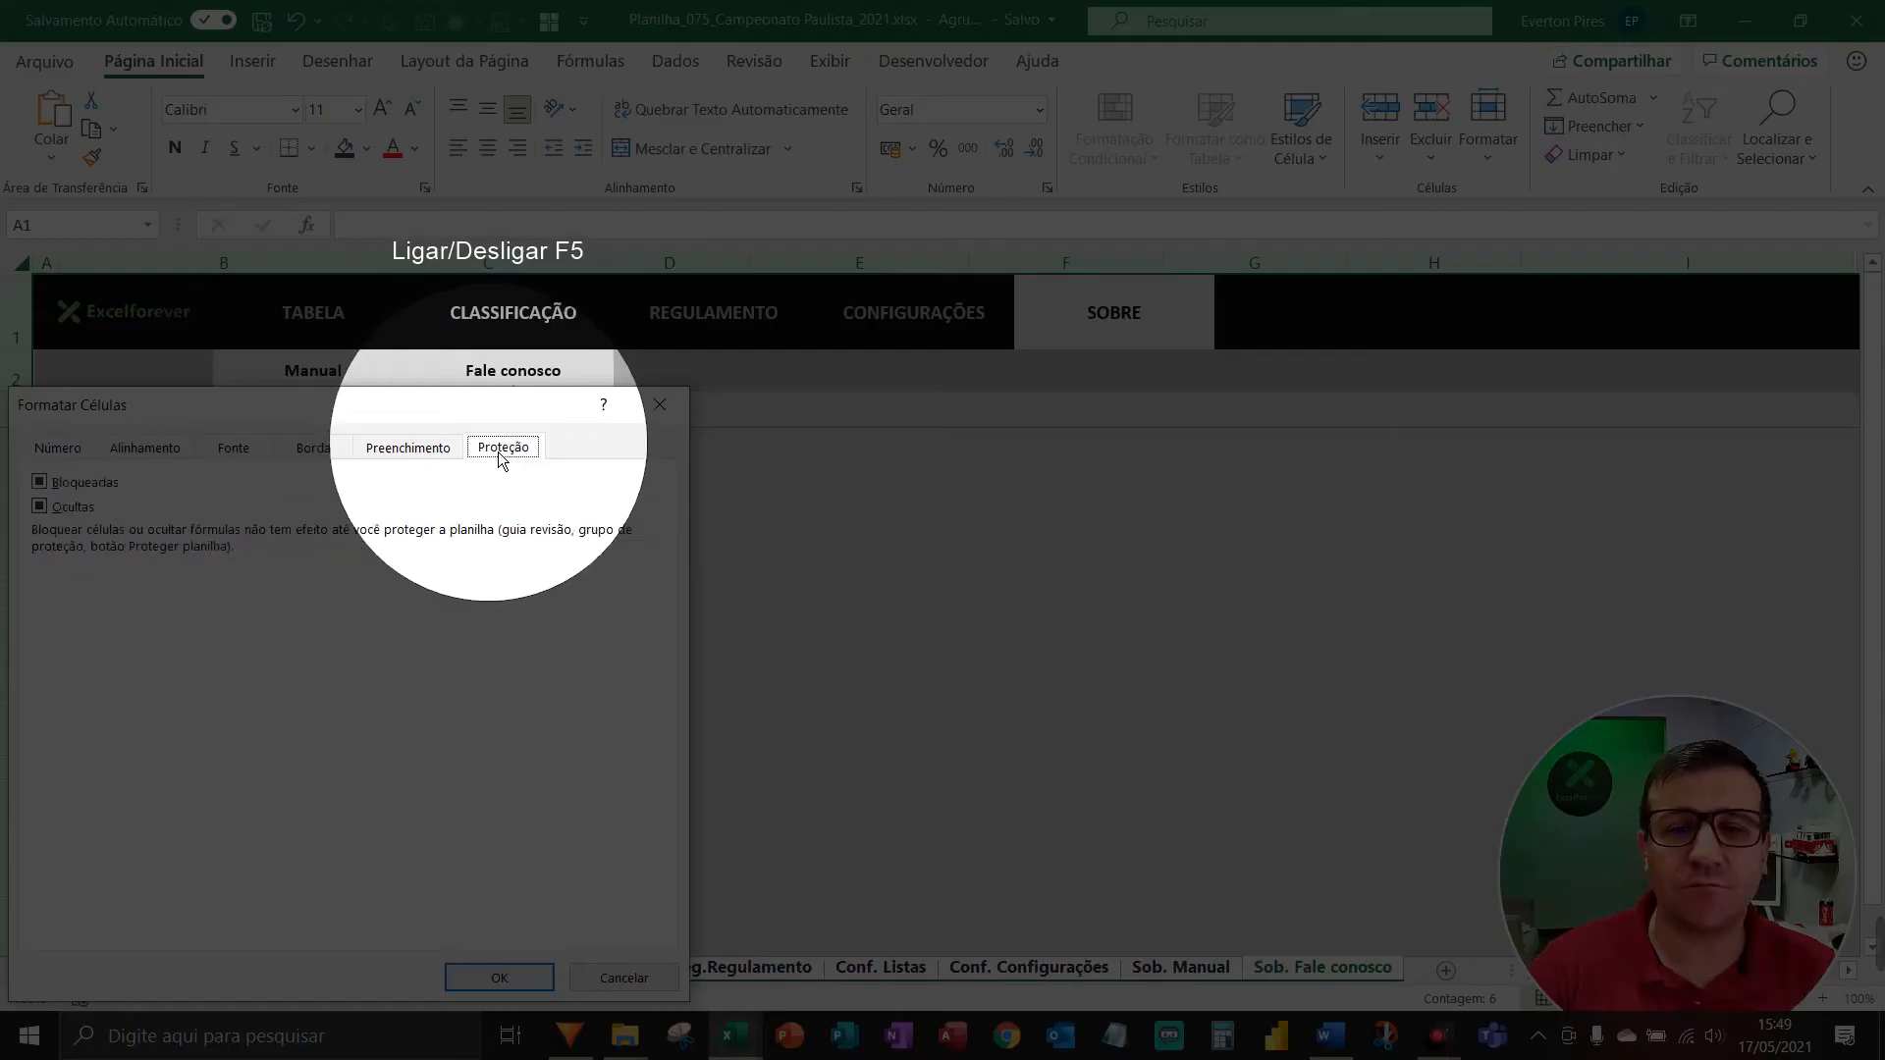
{"action": "left_click", "coordinate": [40, 481]}
{"action": "left_click", "coordinate": [42, 506]}
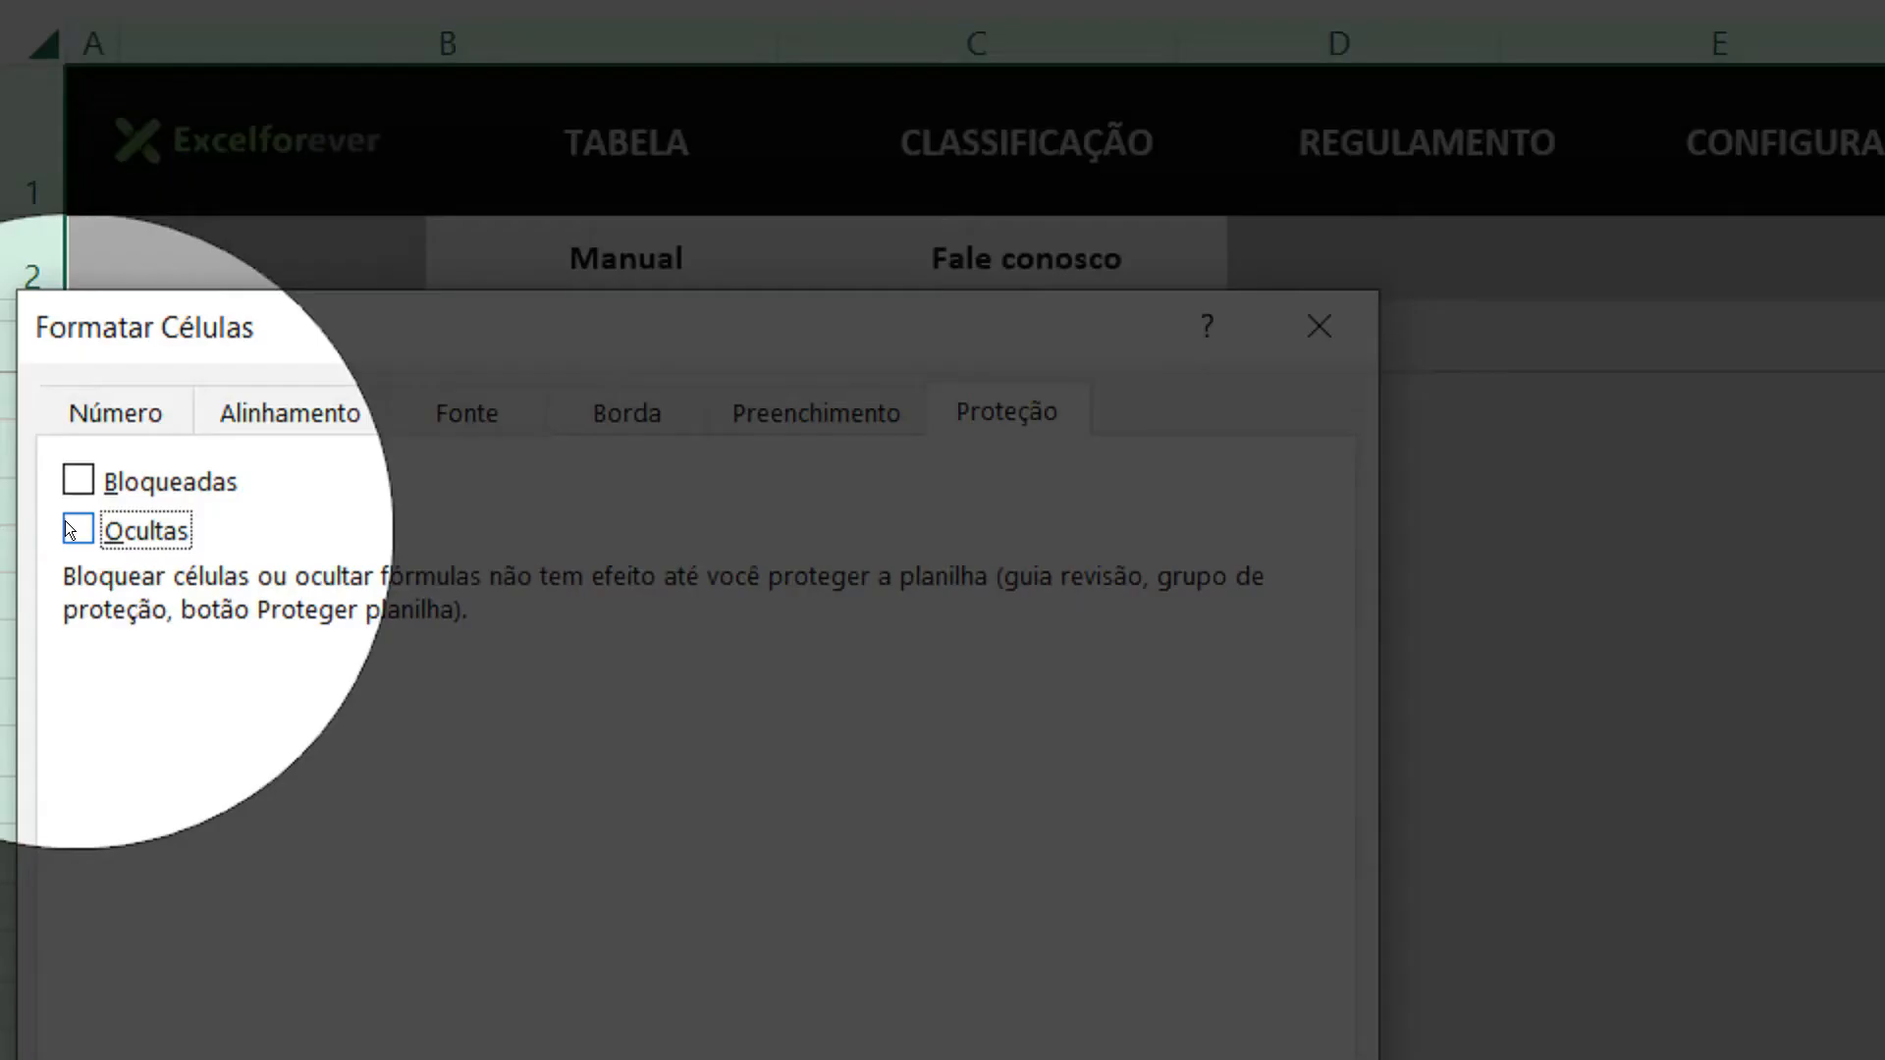
{"action": "left_click", "coordinate": [39, 507]}
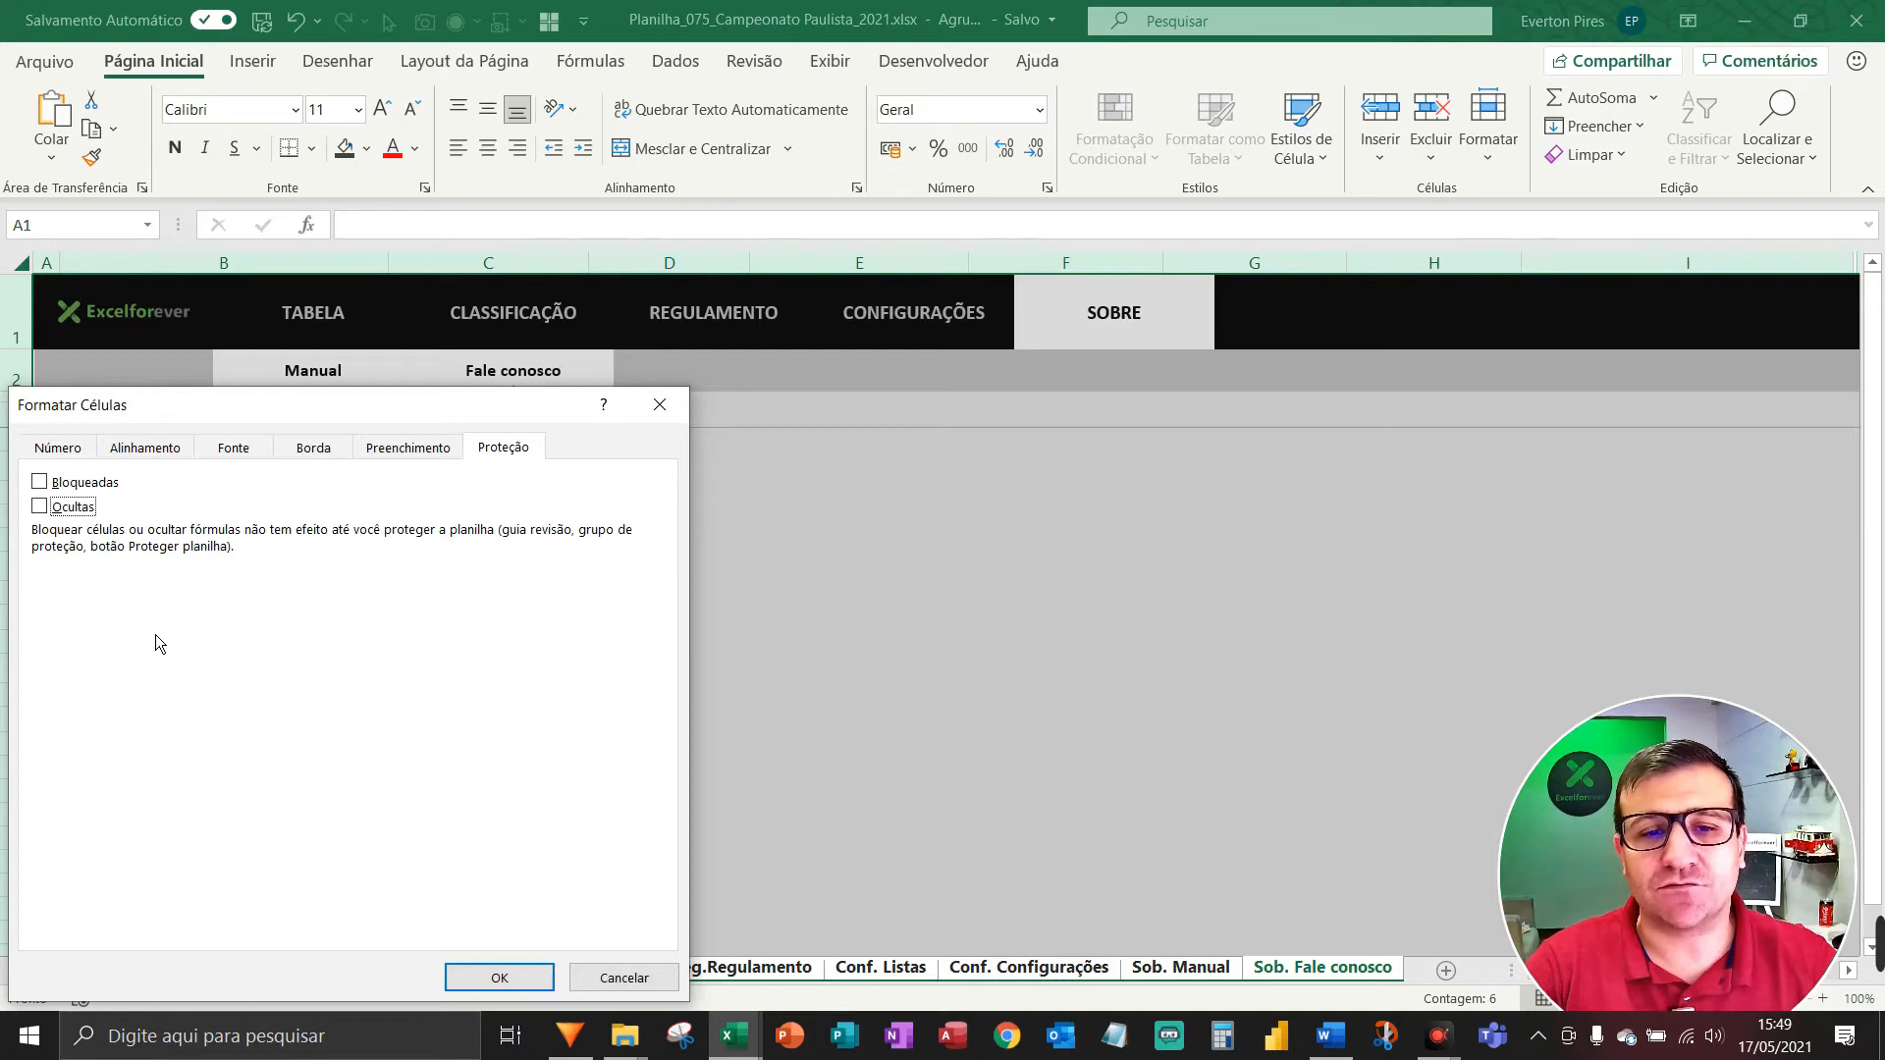
{"action": "left_click", "coordinate": [499, 978]}
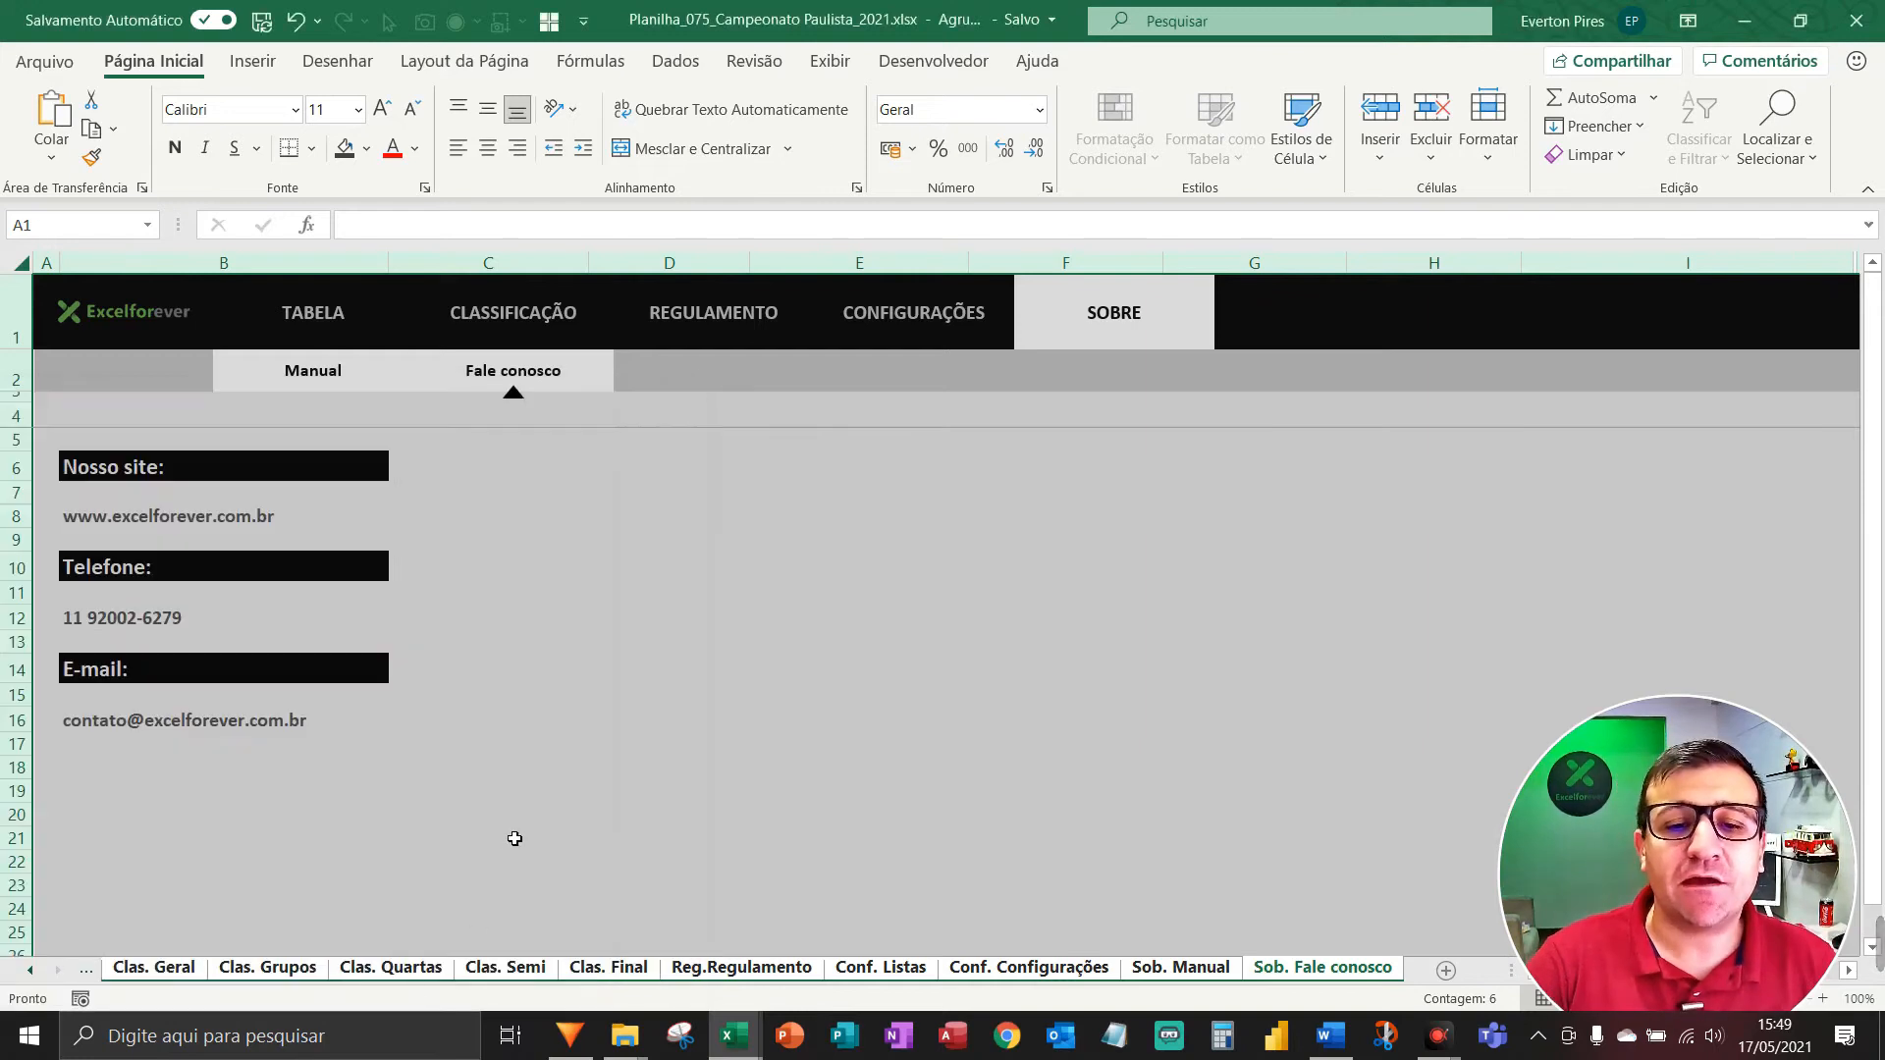
{"action": "left_click", "coordinate": [398, 969]}
Ungroup the sheets via the Clas. Grupos tab, then return to the Tab. Tab Jogos sheet.
{"action": "left_click", "coordinate": [267, 969]}
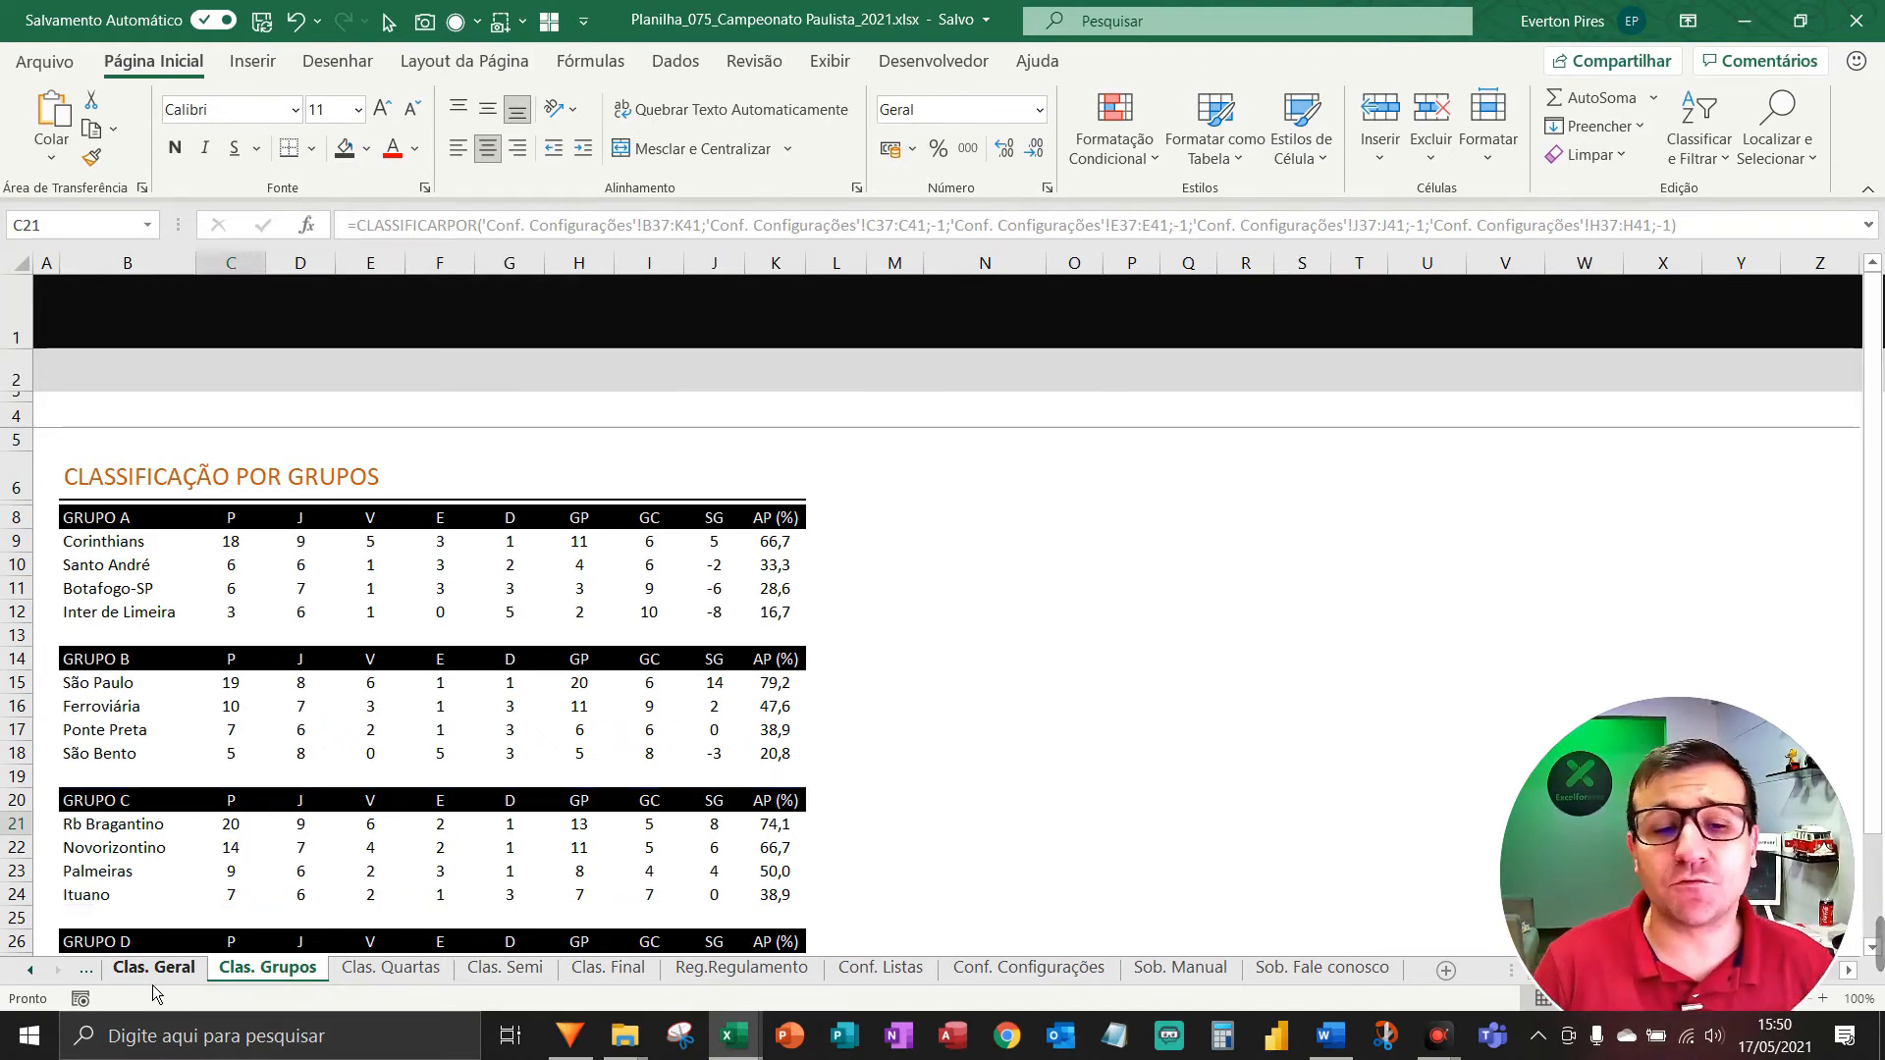
{"action": "key", "text": "ctrl+Page_Up"}
{"action": "key", "text": "ctrl+Page_Up"}
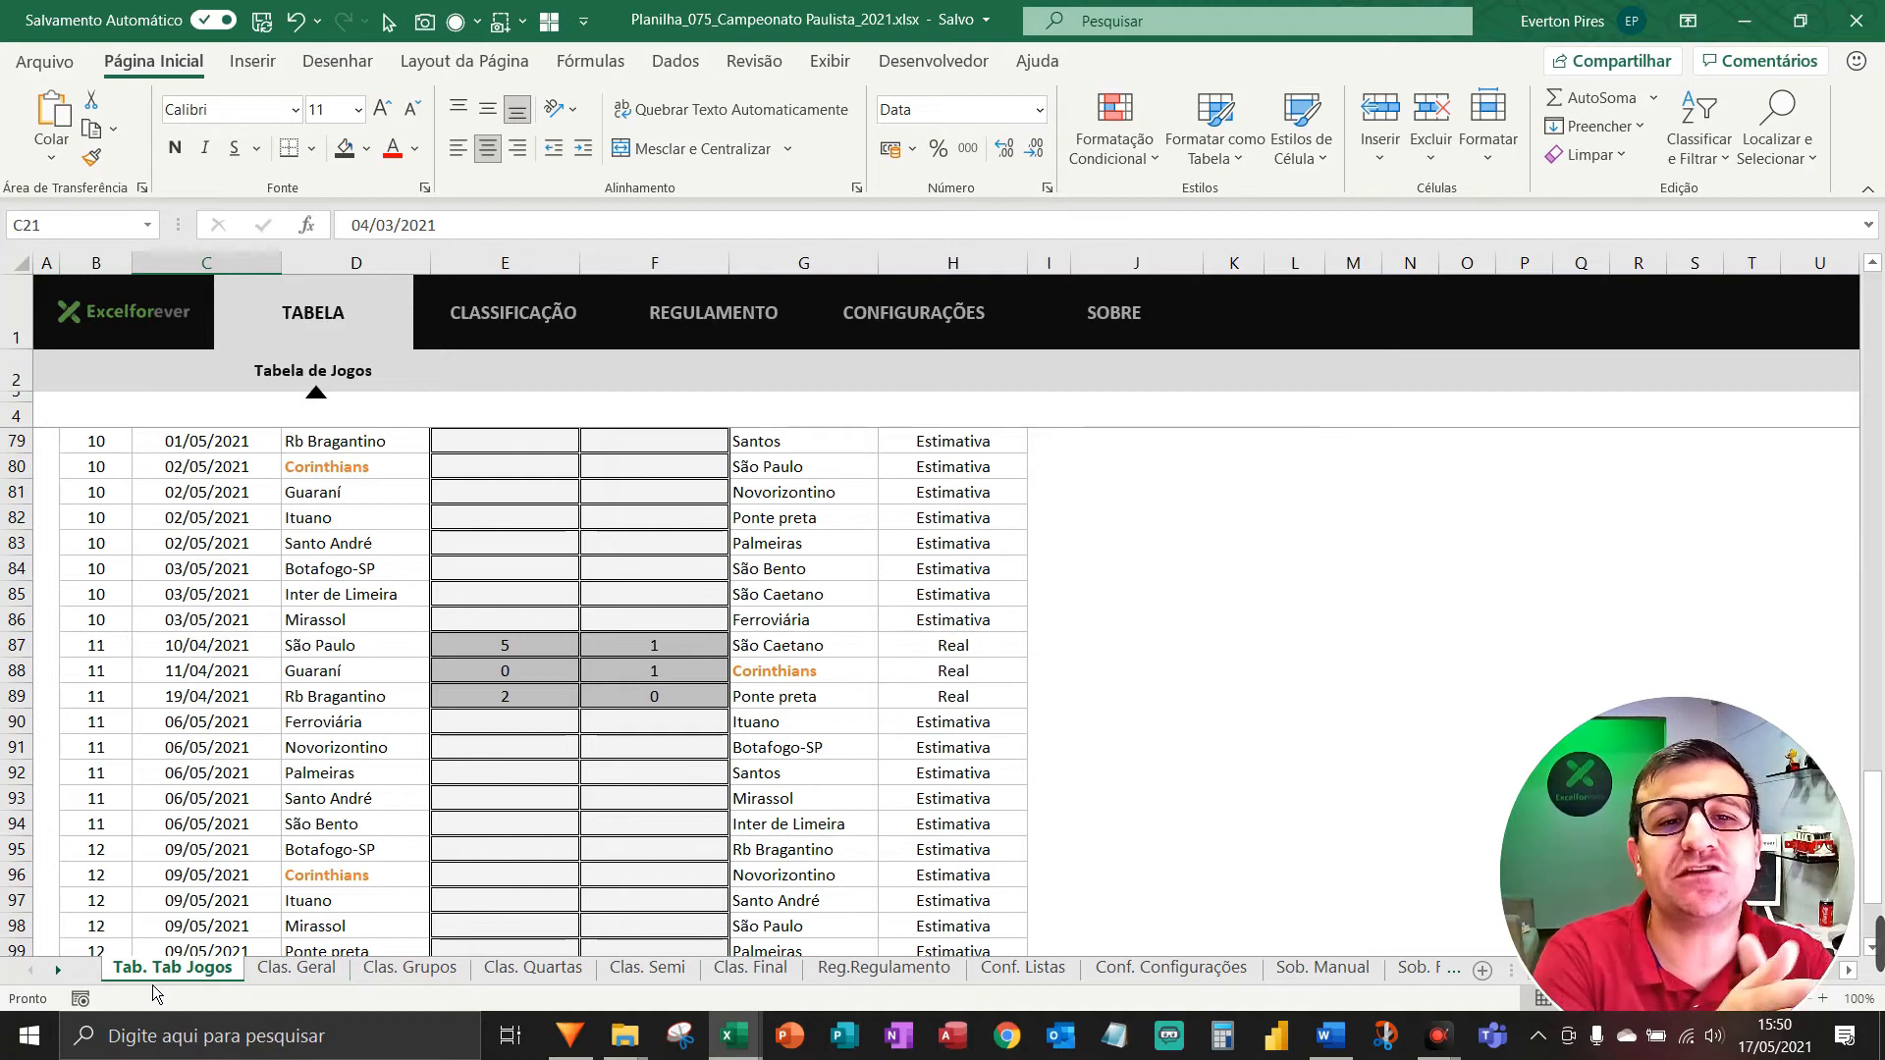
Start protecting Tab. Tab Jogos, allowing formatting cells, columns and rows and inserting columns, rows and hyperlinks.
{"action": "right_click", "coordinate": [153, 986]}
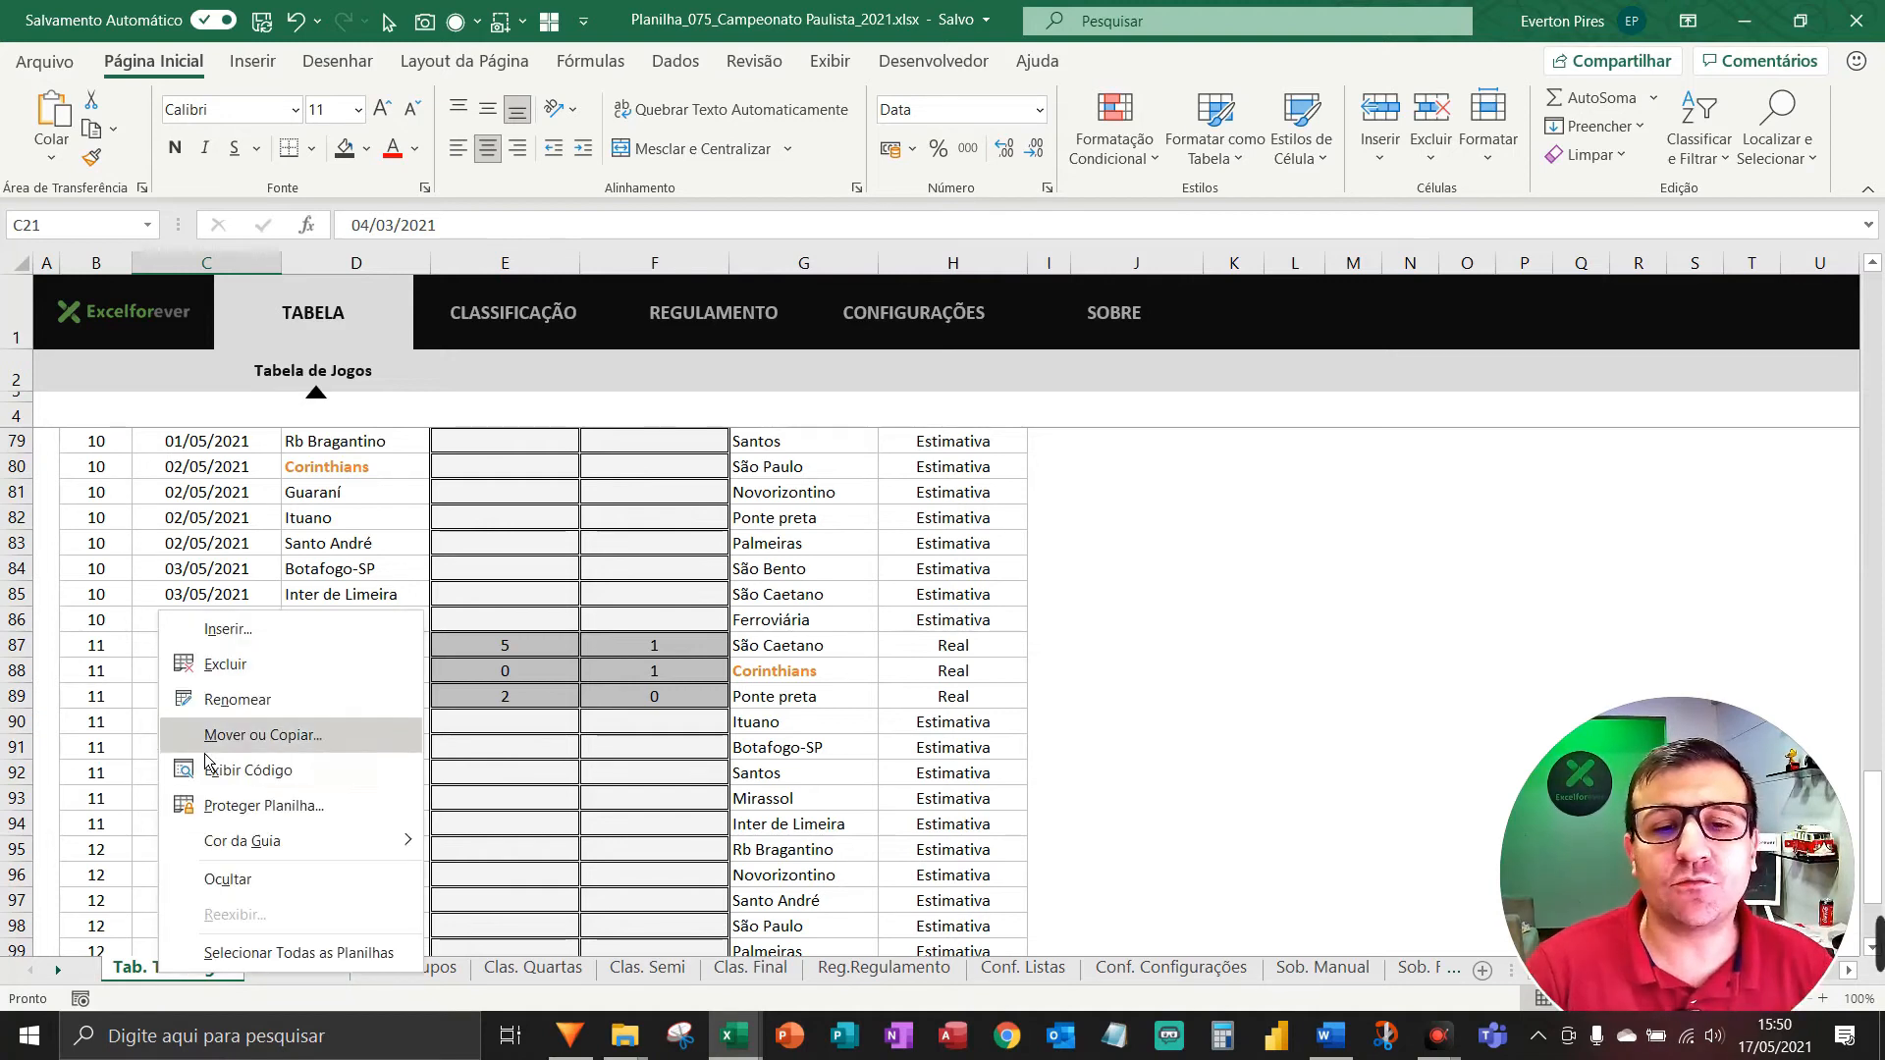
{"action": "left_click", "coordinate": [243, 816]}
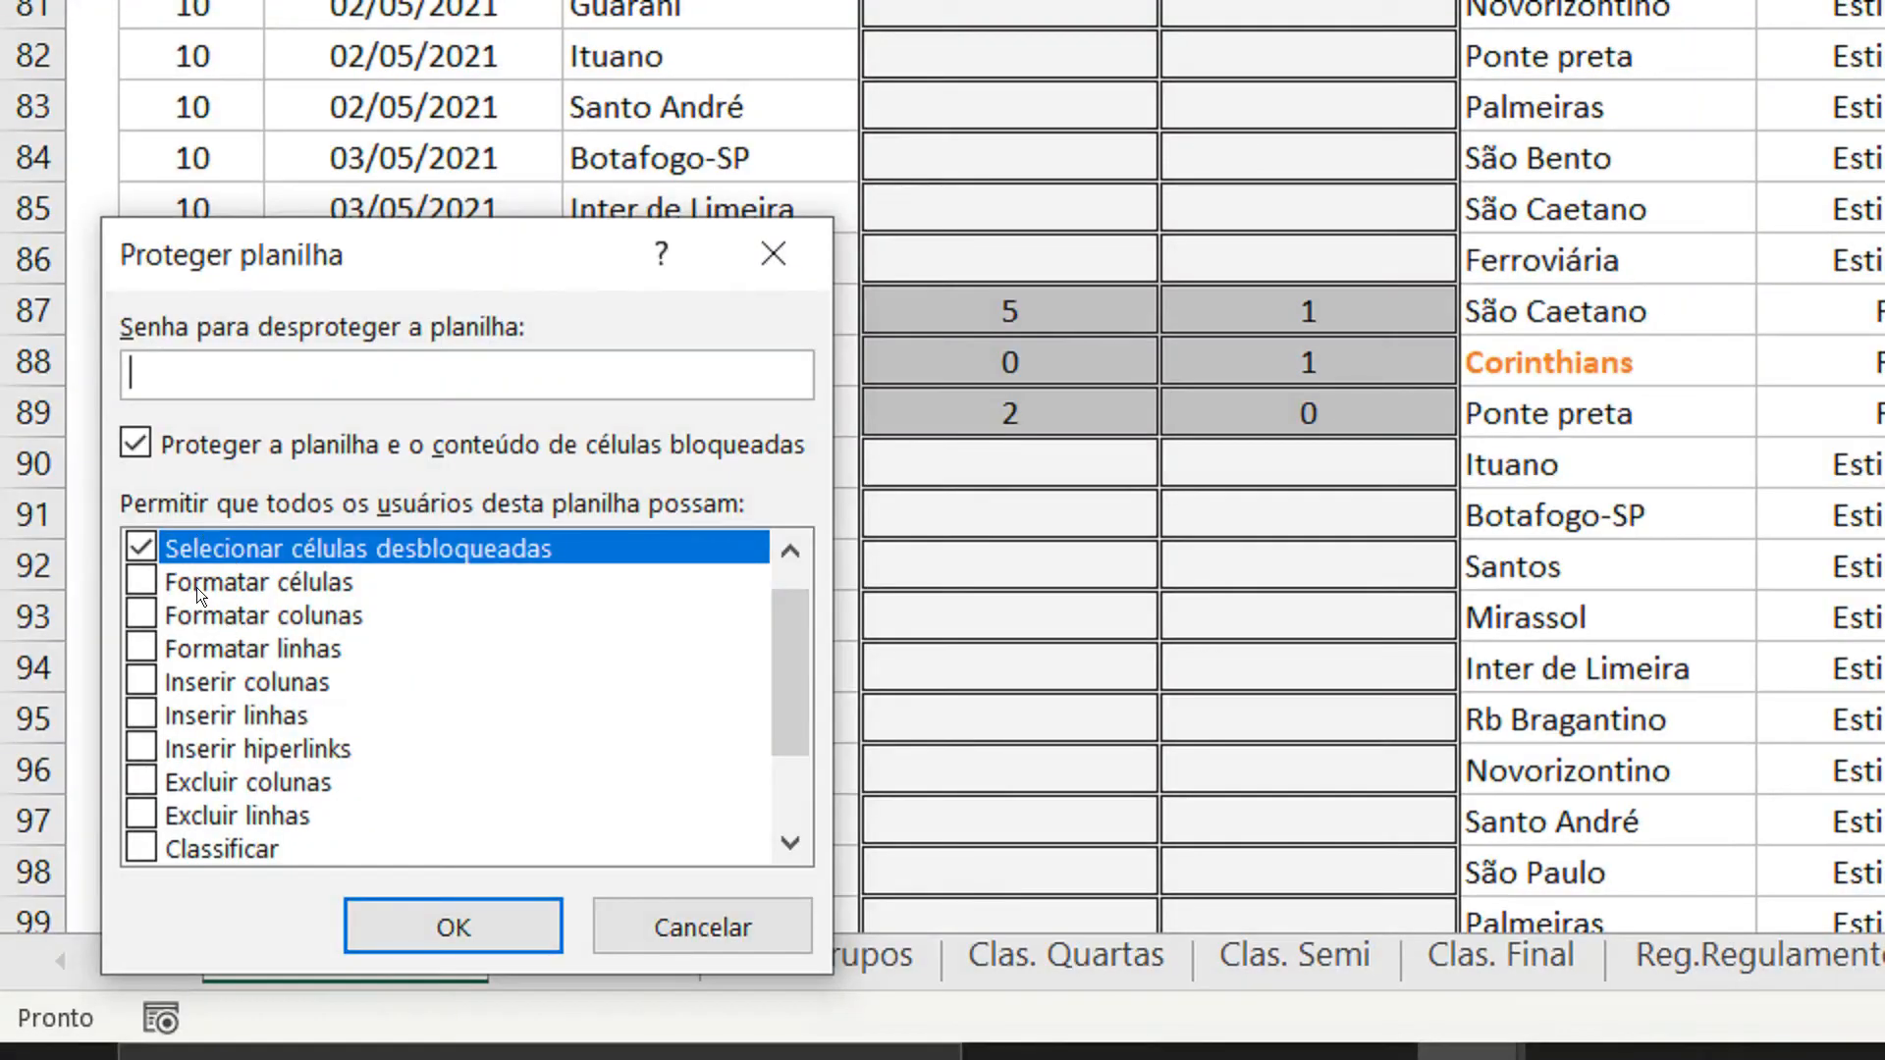
{"action": "scroll", "coordinate": [192, 557], "scroll_direction": "up", "scroll_amount": 1}
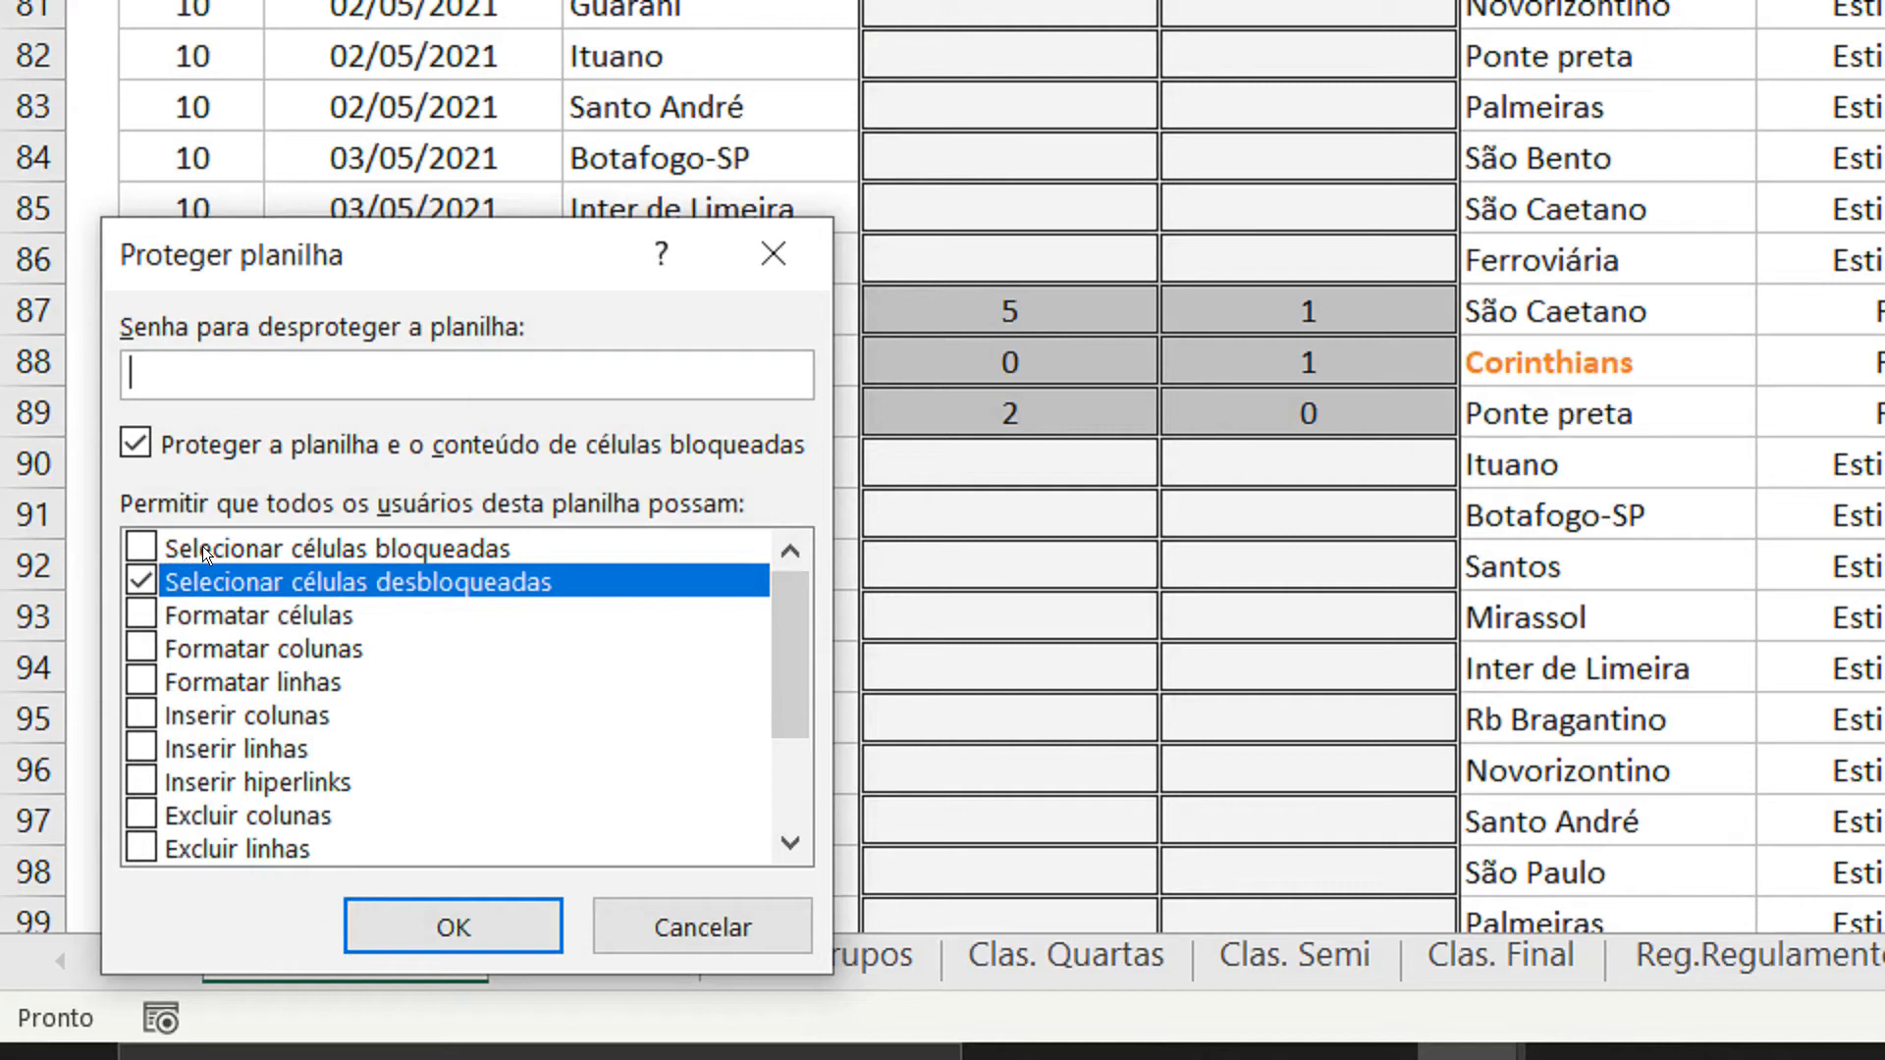
{"action": "left_click", "coordinate": [138, 615]}
{"action": "left_click", "coordinate": [140, 648]}
{"action": "left_click", "coordinate": [138, 714]}
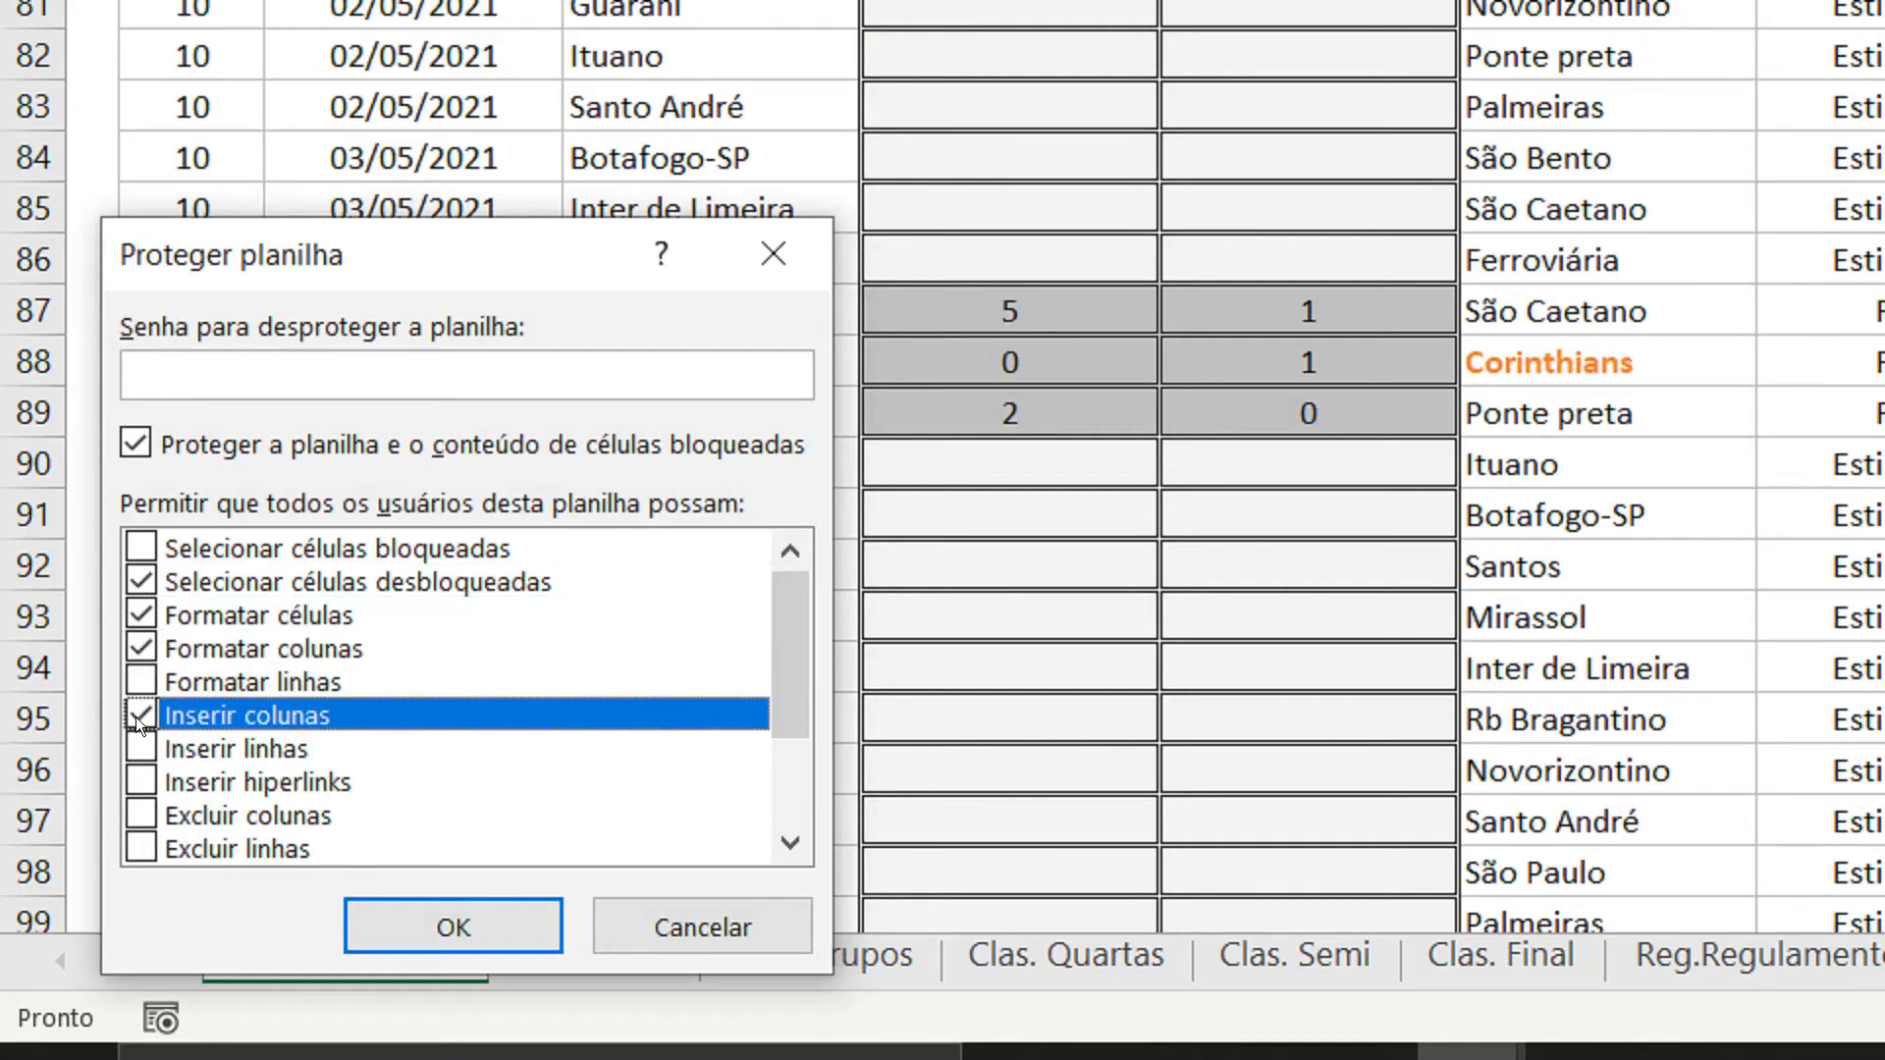
{"action": "left_click", "coordinate": [134, 683]}
{"action": "left_click", "coordinate": [137, 748]}
{"action": "left_click", "coordinate": [138, 782]}
{"action": "left_click", "coordinate": [135, 750]}
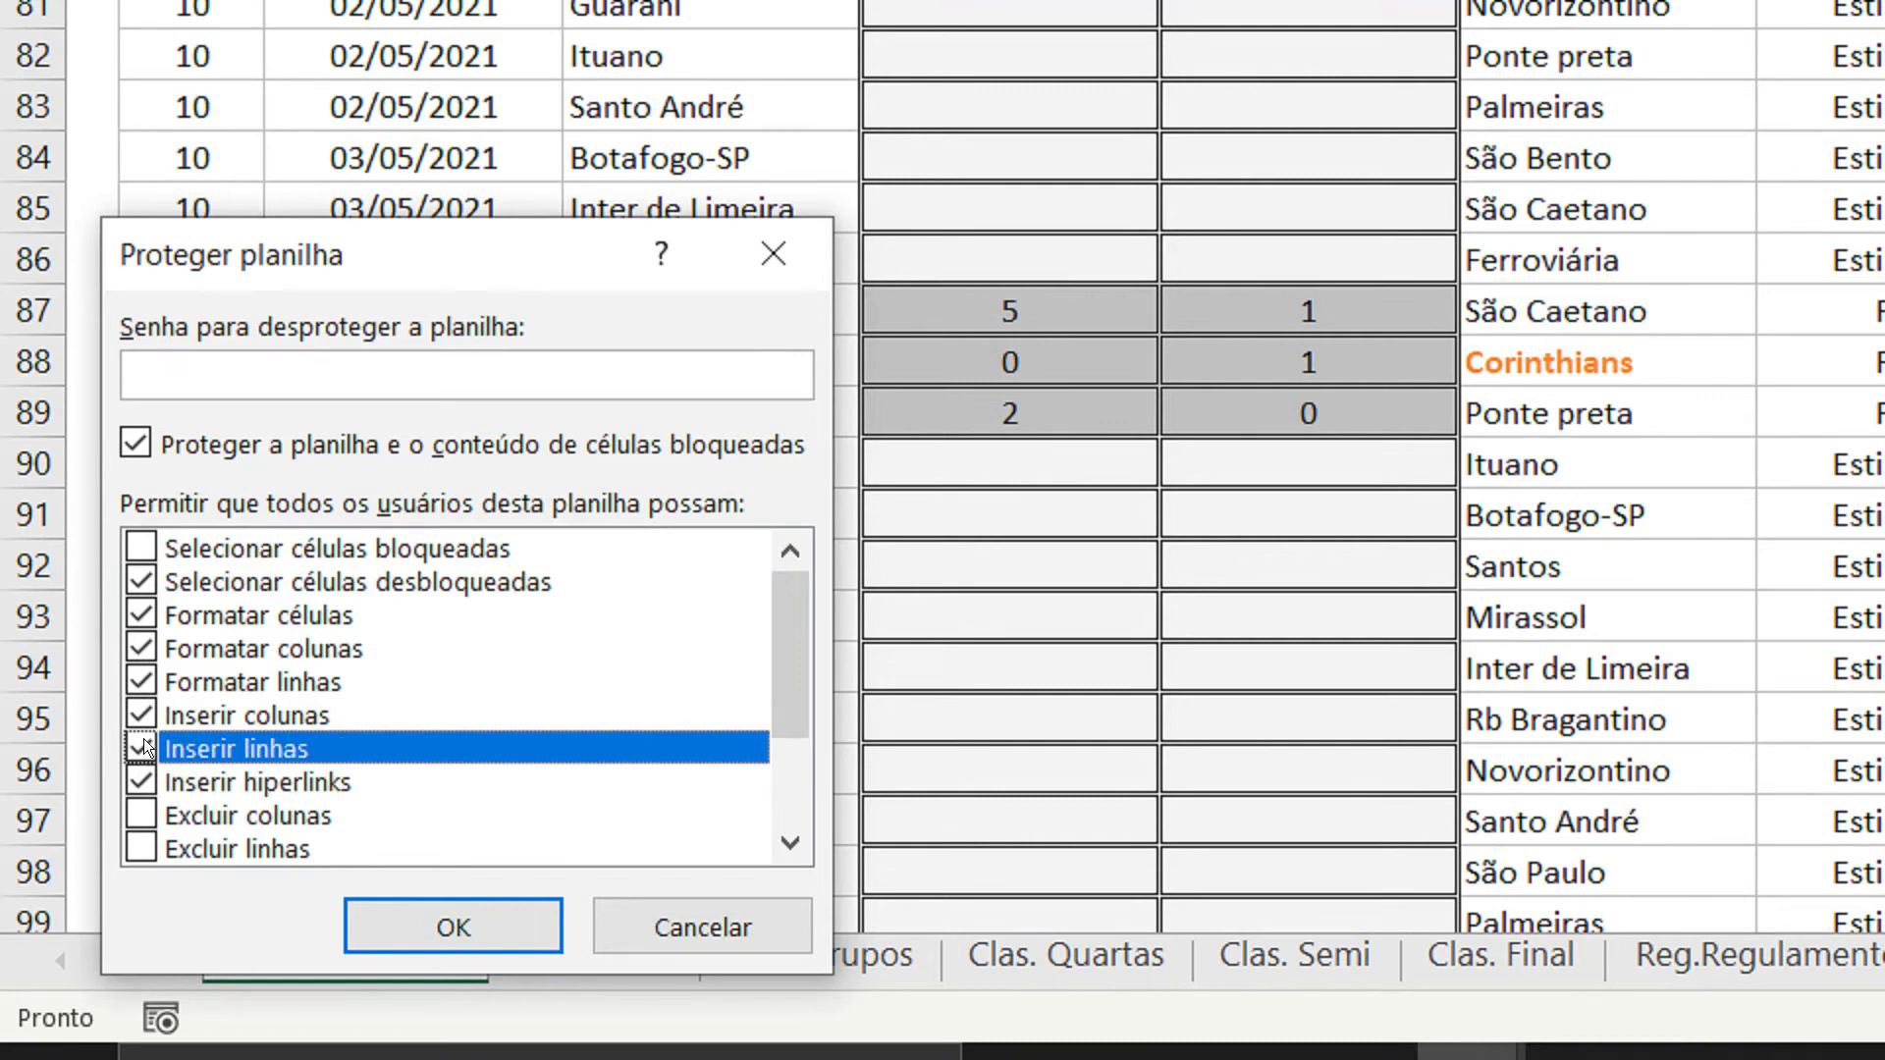
Also allow deleting columns and rows, sorting, AutoFilter and pivot tables, block object editing, and set the sheet password.
{"action": "scroll", "coordinate": [169, 715], "scroll_direction": "down", "scroll_amount": 5}
{"action": "left_click", "coordinate": [137, 647]}
{"action": "left_click", "coordinate": [138, 682]}
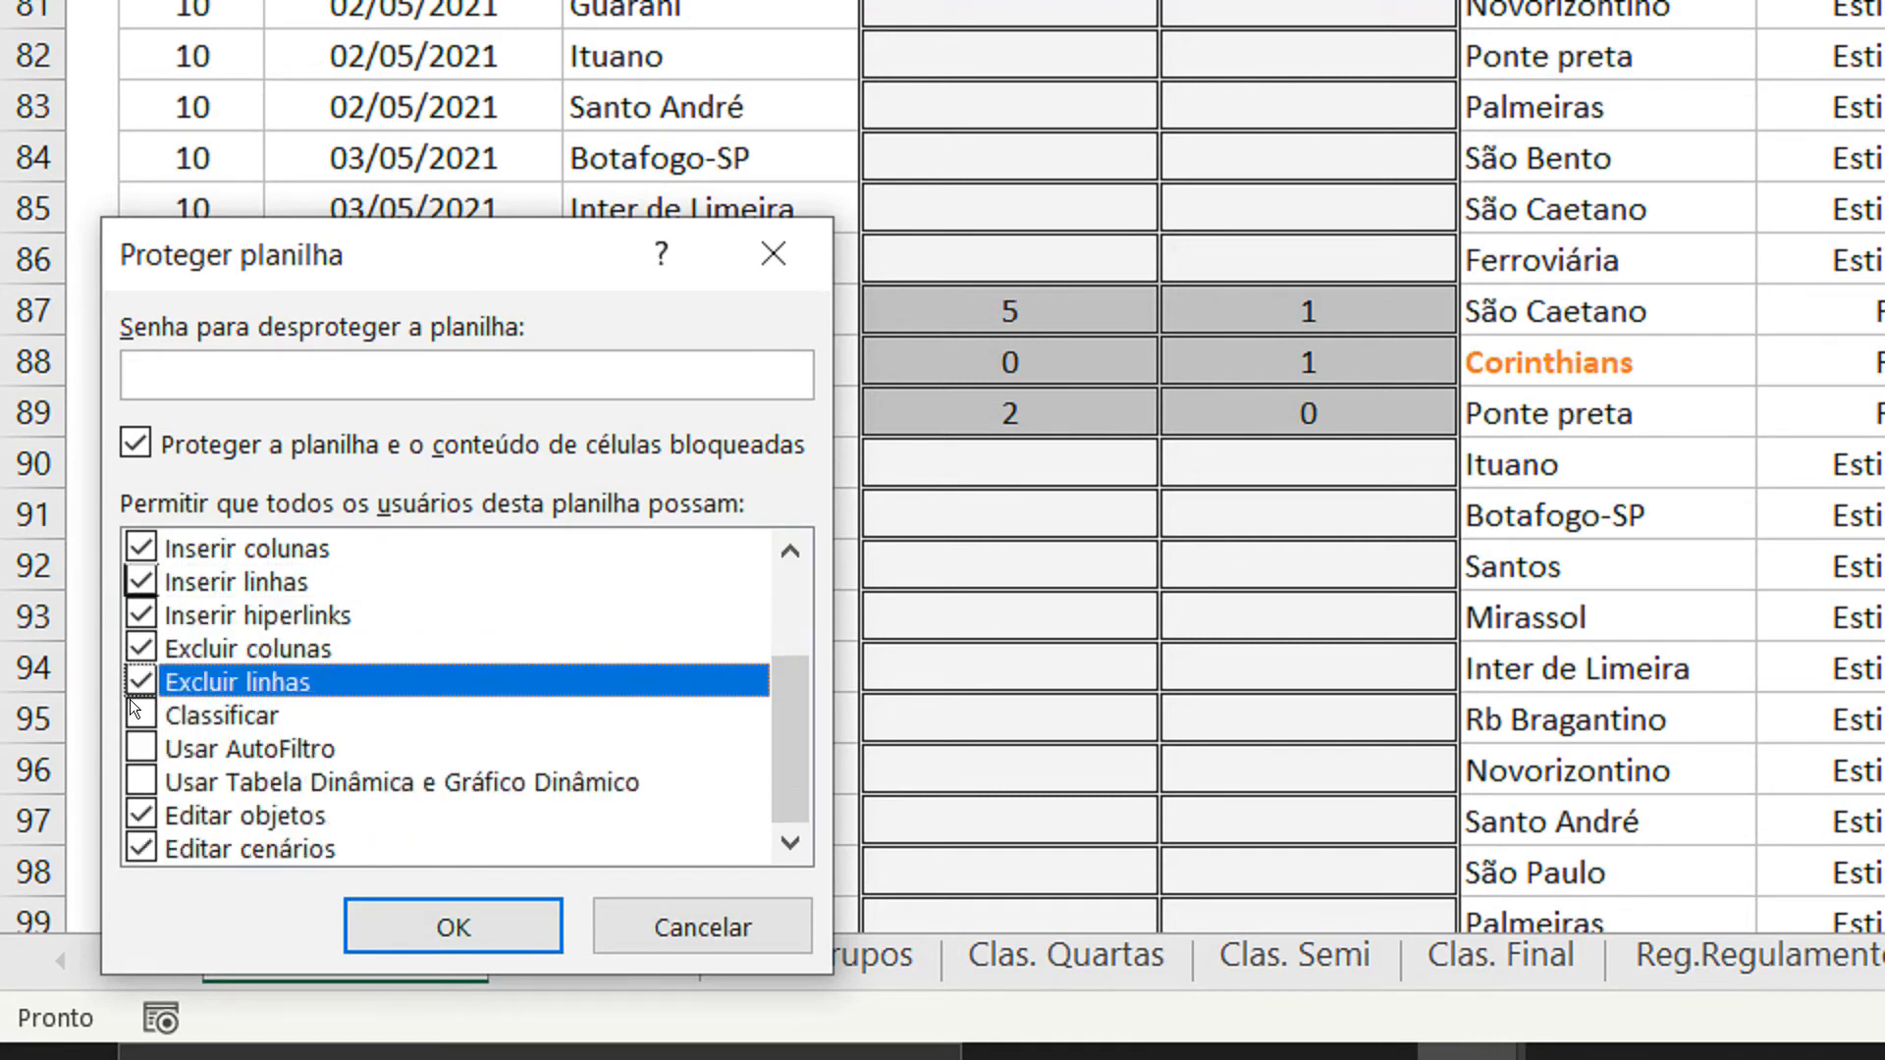
{"action": "left_click", "coordinate": [138, 715]}
{"action": "left_click", "coordinate": [138, 748]}
{"action": "left_click", "coordinate": [138, 781]}
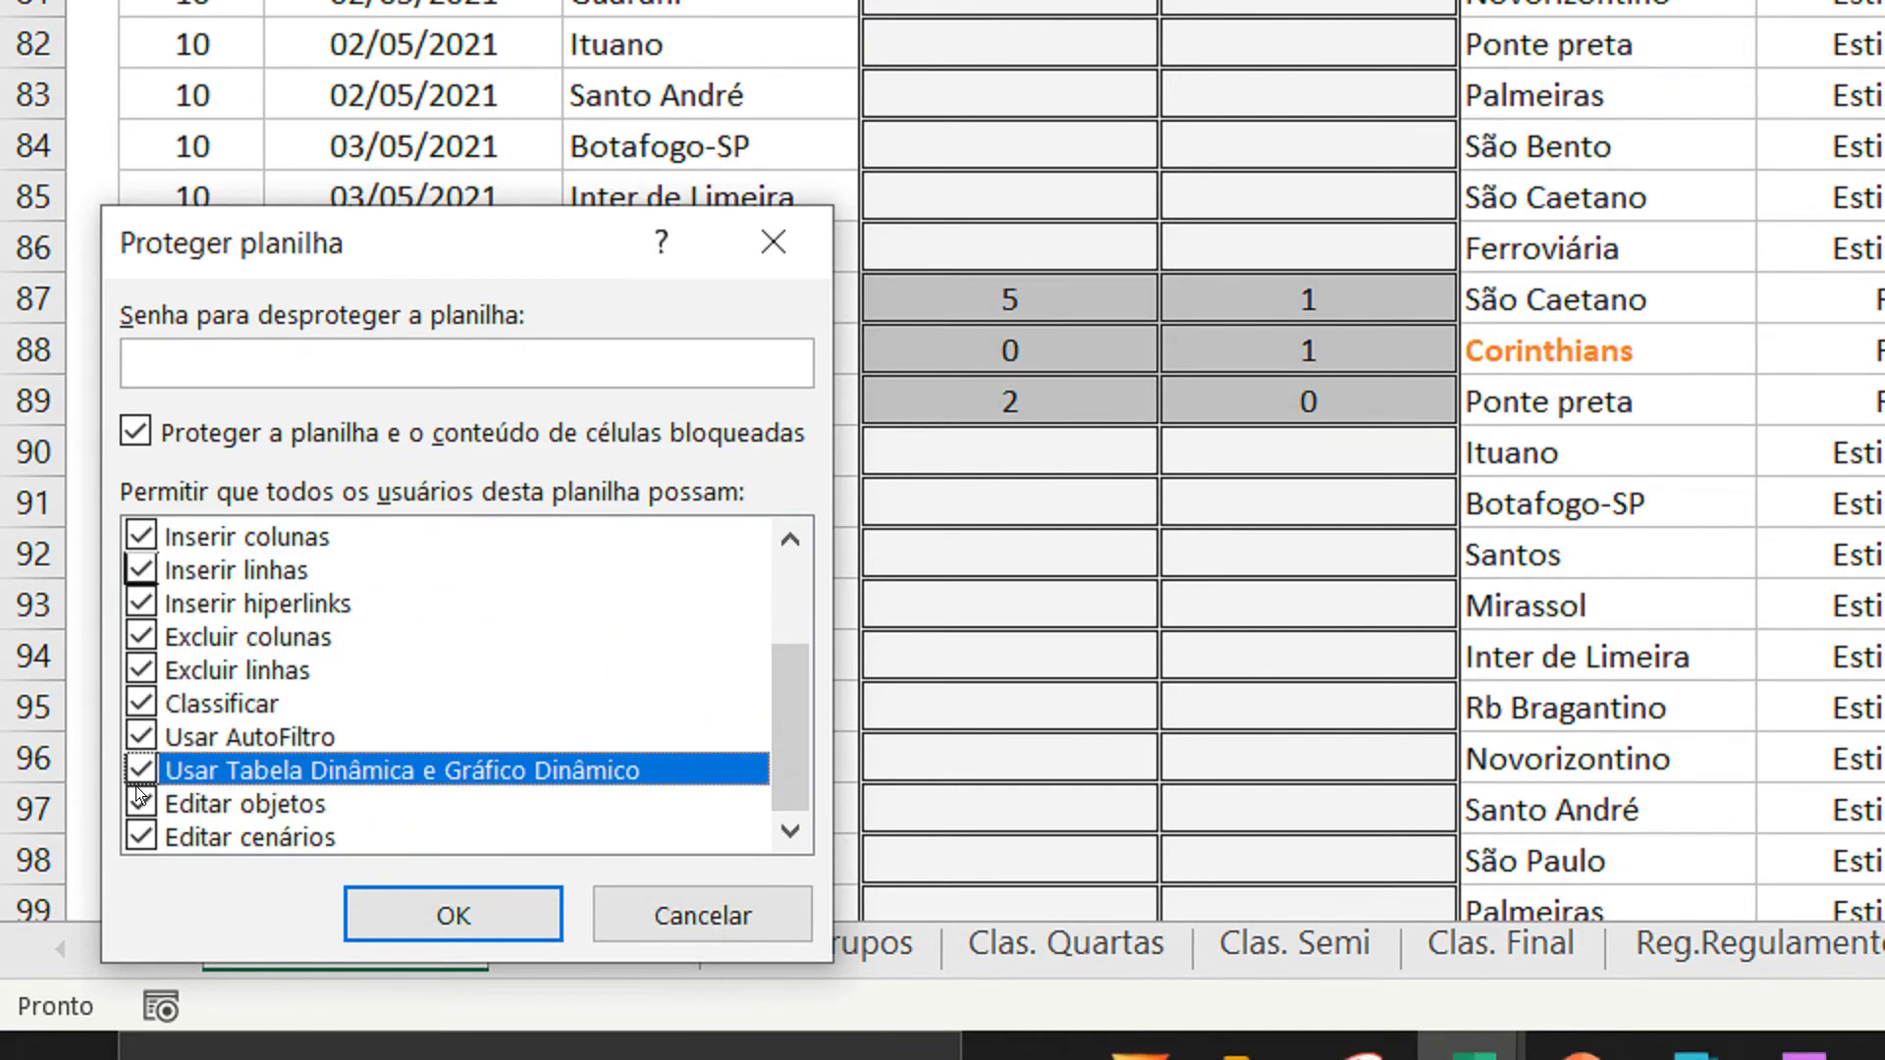
{"action": "key", "text": "F5"}
{"action": "left_click", "coordinate": [137, 788]}
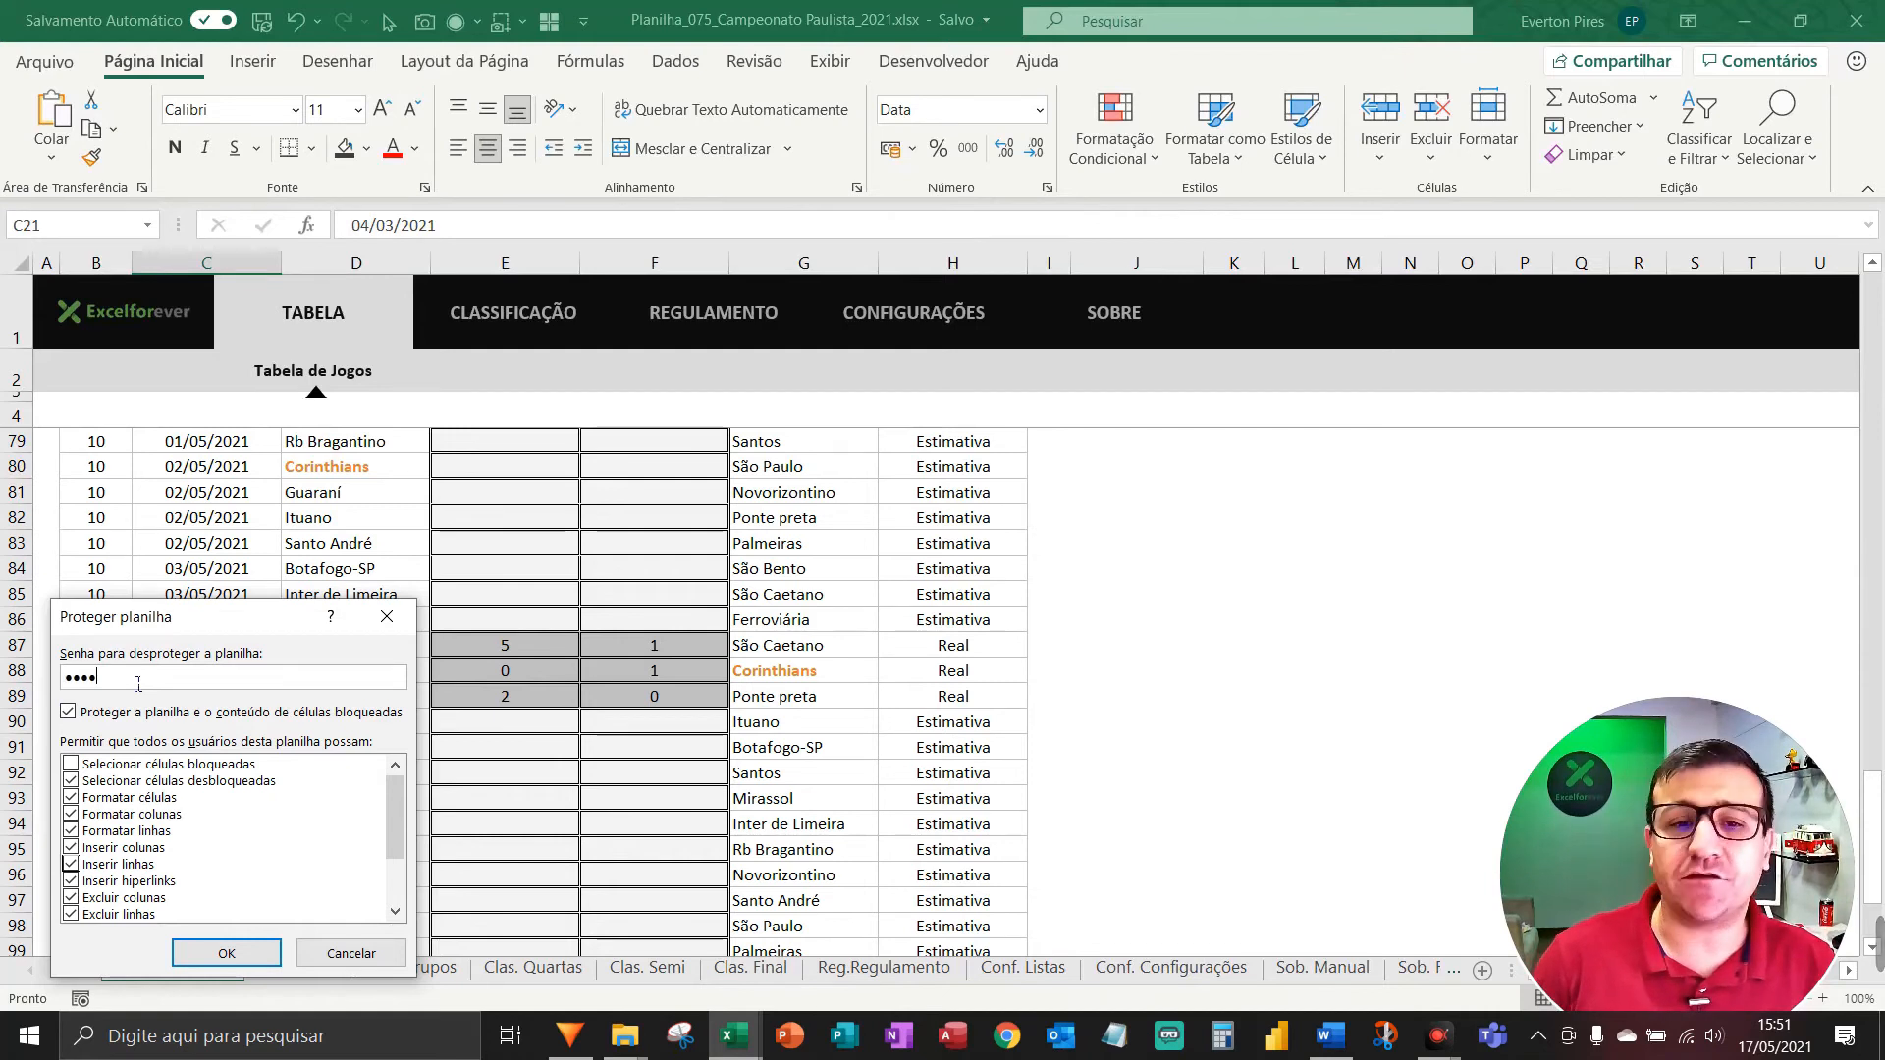
{"action": "key", "text": "Return"}
{"action": "type", "text": "12"}
{"action": "key", "text": "Return"}
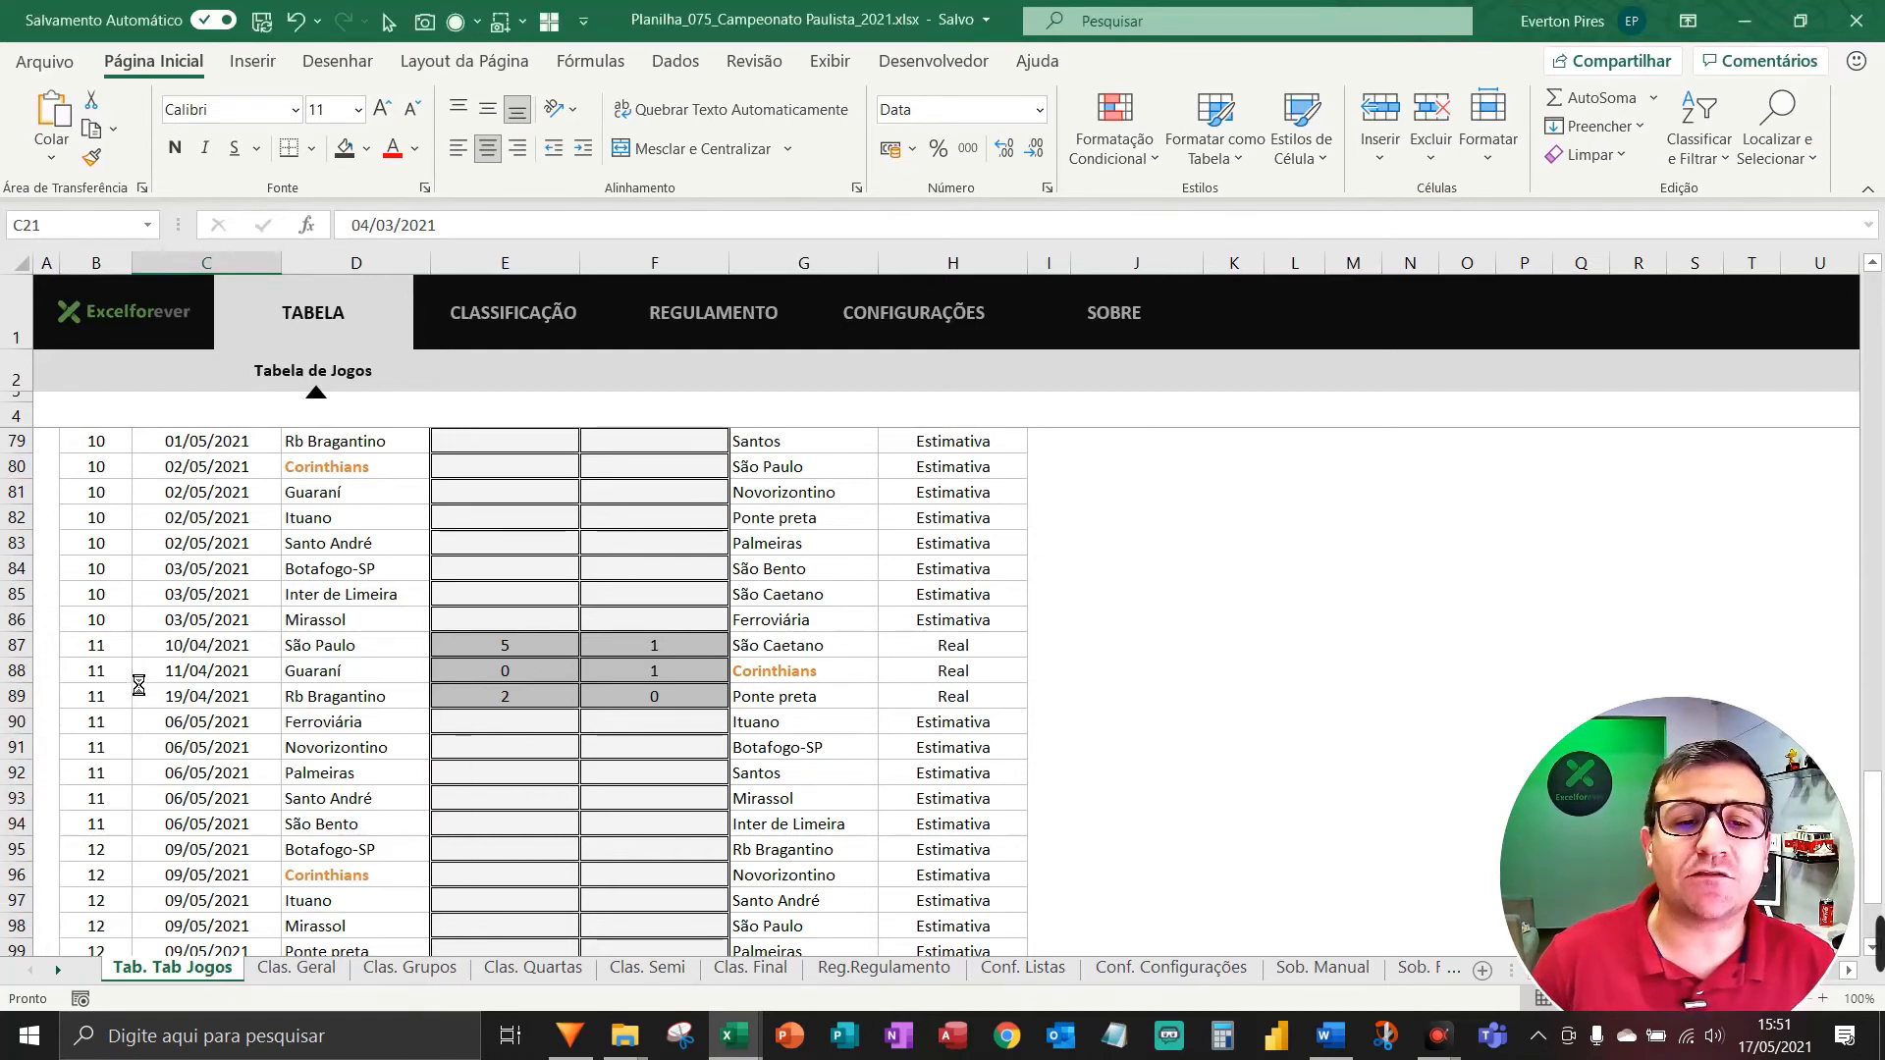
Select the Botafogo-SP cell on the protected match table to test the protection.
{"action": "left_click", "coordinate": [295, 569]}
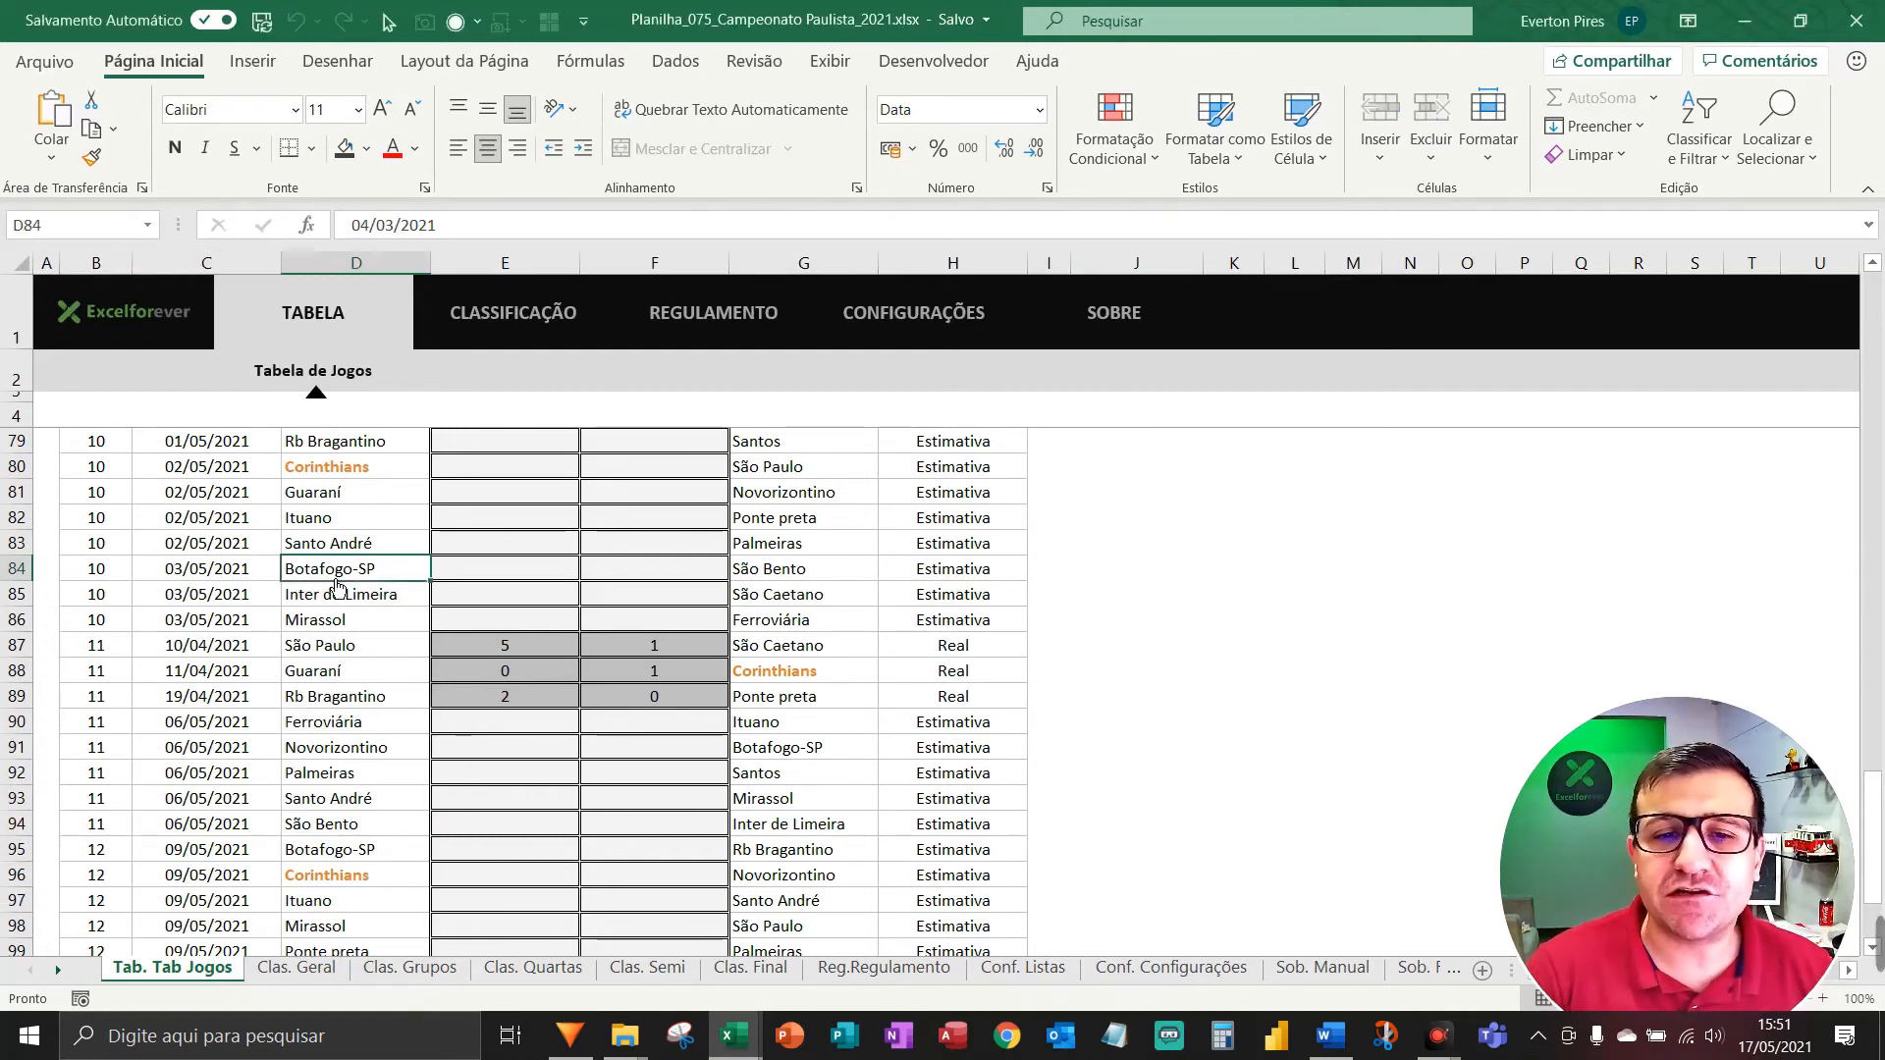
{"action": "scroll", "coordinate": [1244, 585], "scroll_direction": "up", "scroll_amount": 5}
{"action": "scroll", "coordinate": [1136, 559], "scroll_direction": "down", "scroll_amount": 3}
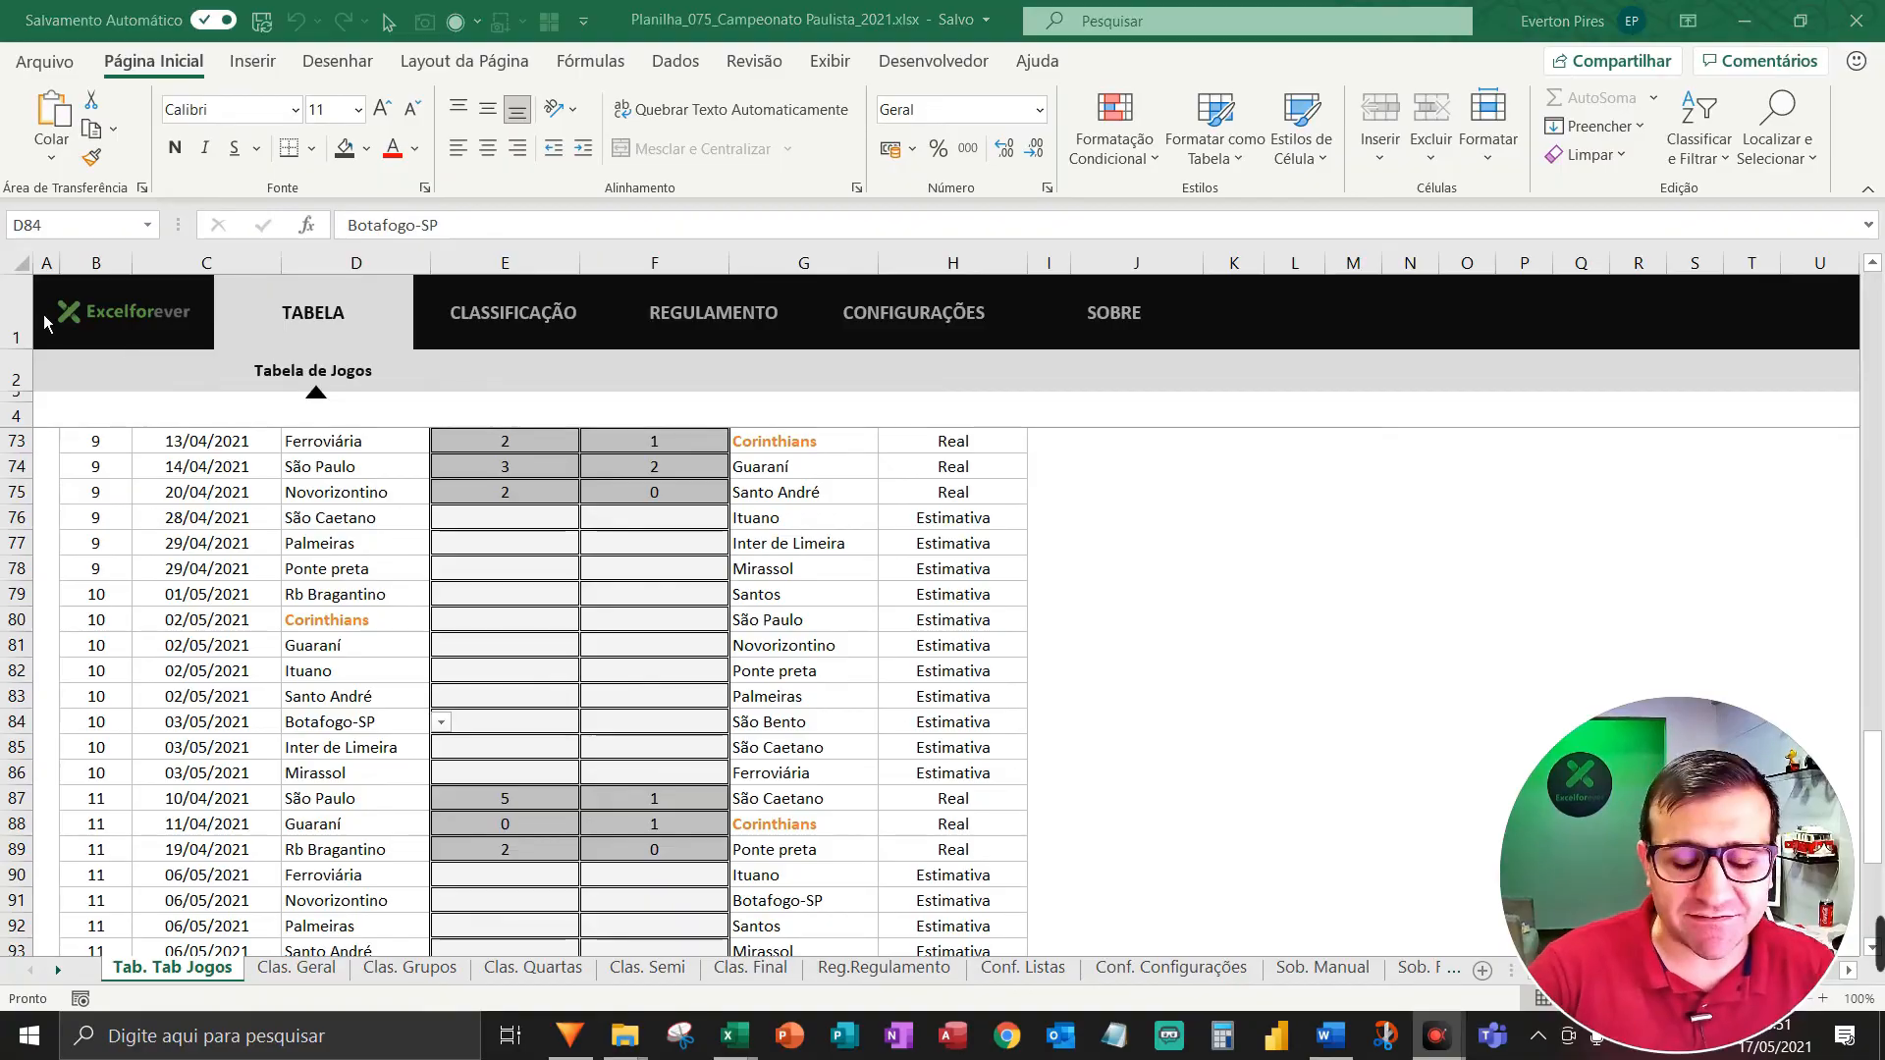
{"action": "key", "text": "F5"}
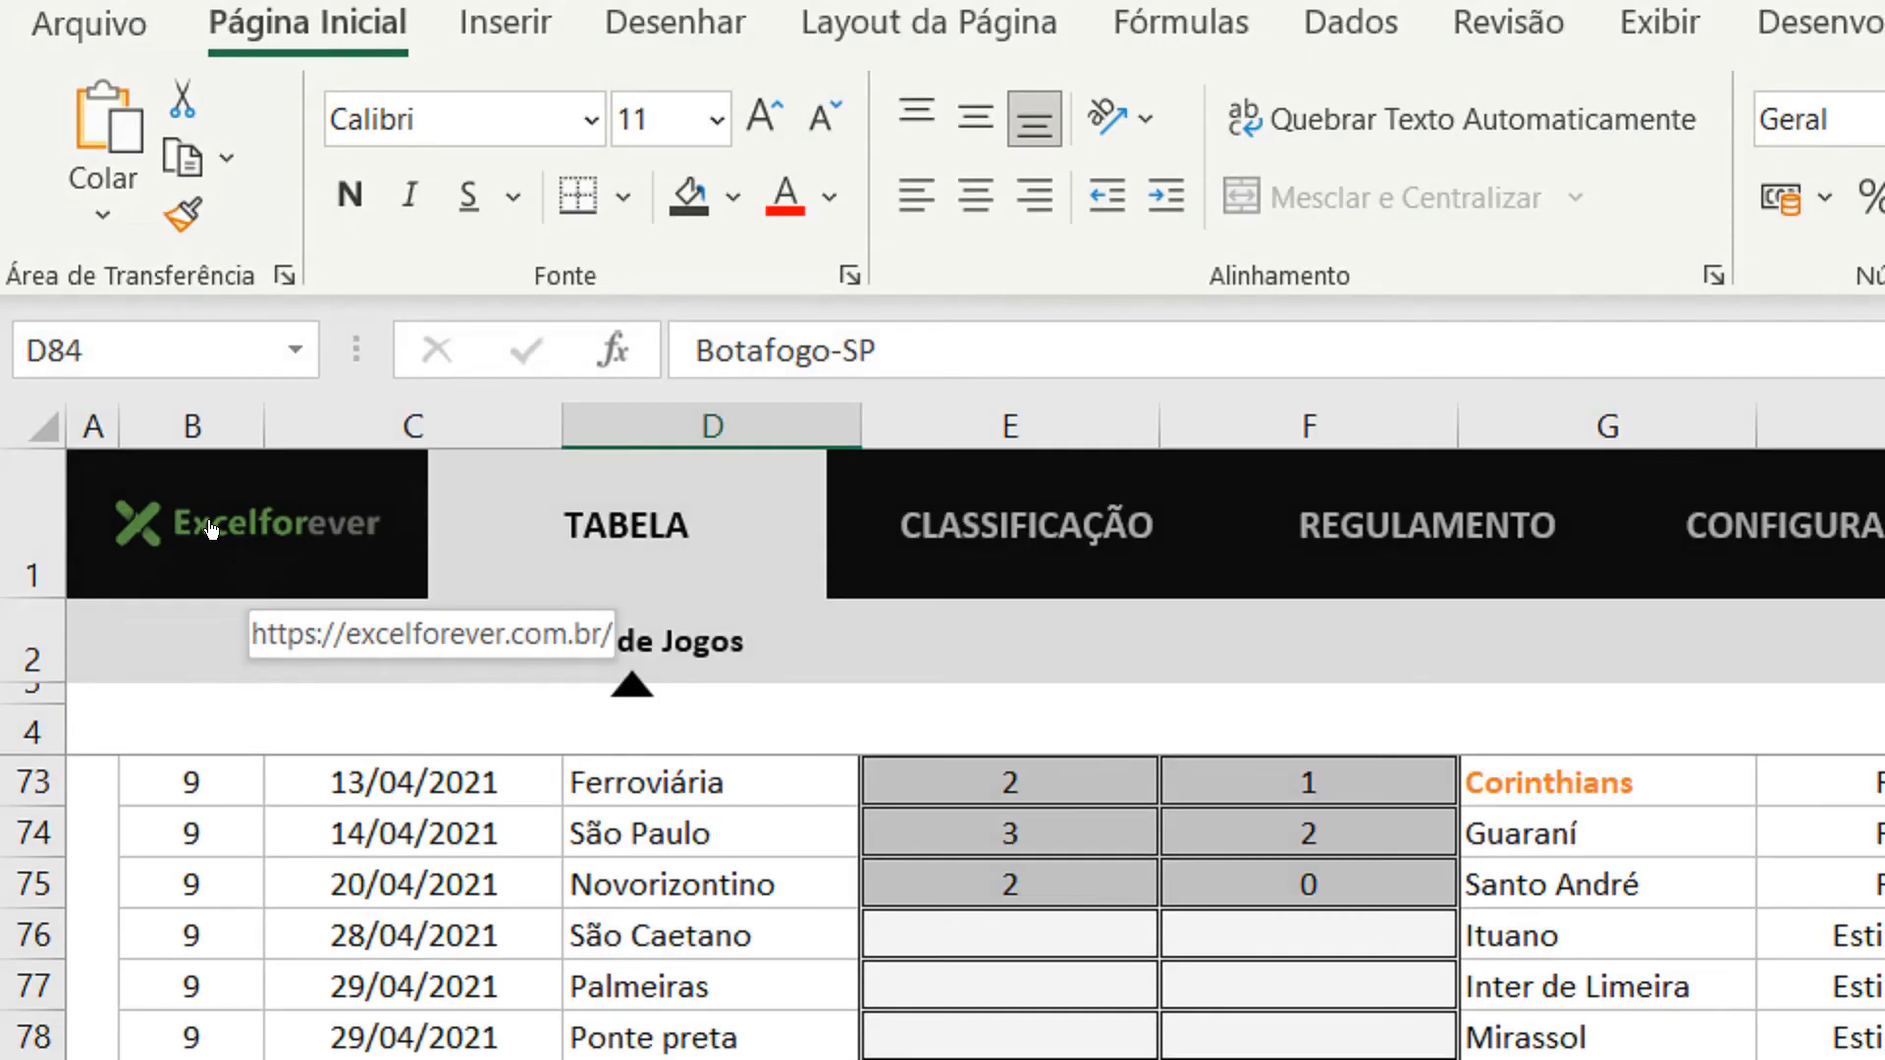
{"action": "key", "text": "F5"}
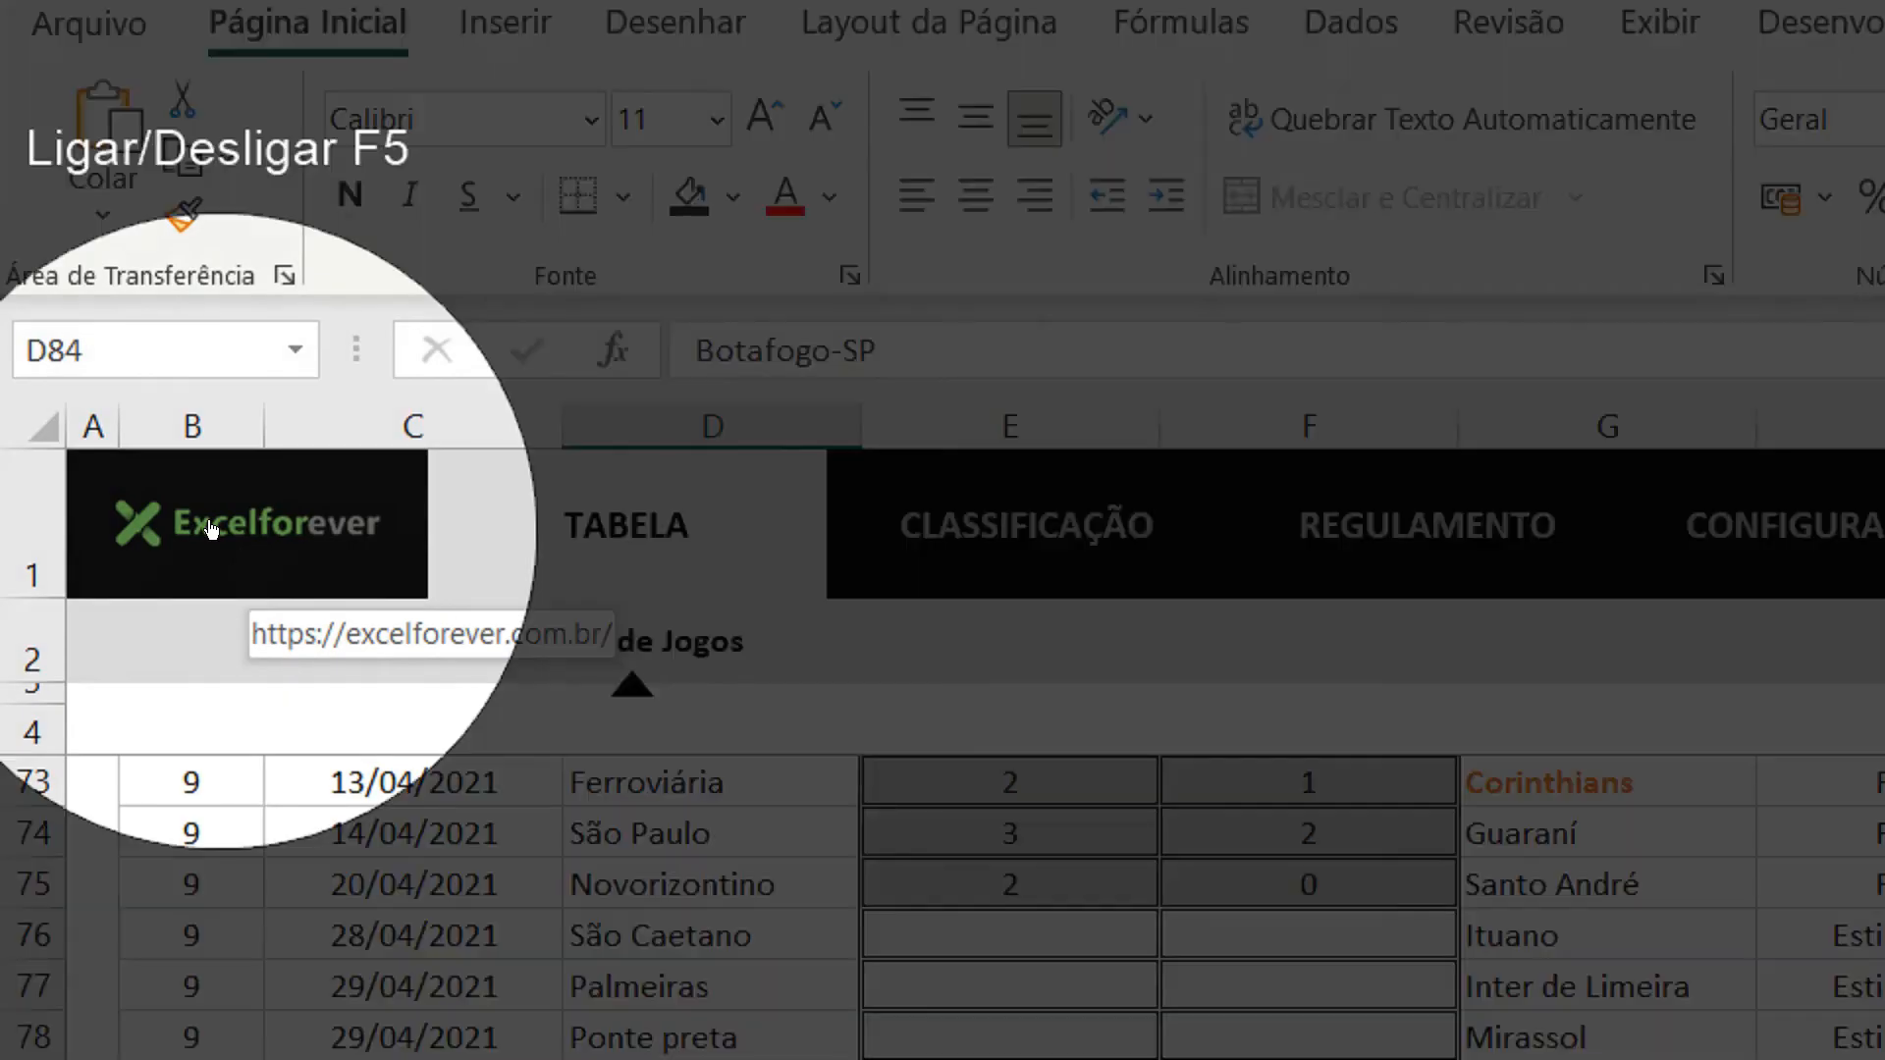
{"action": "key", "text": "F5"}
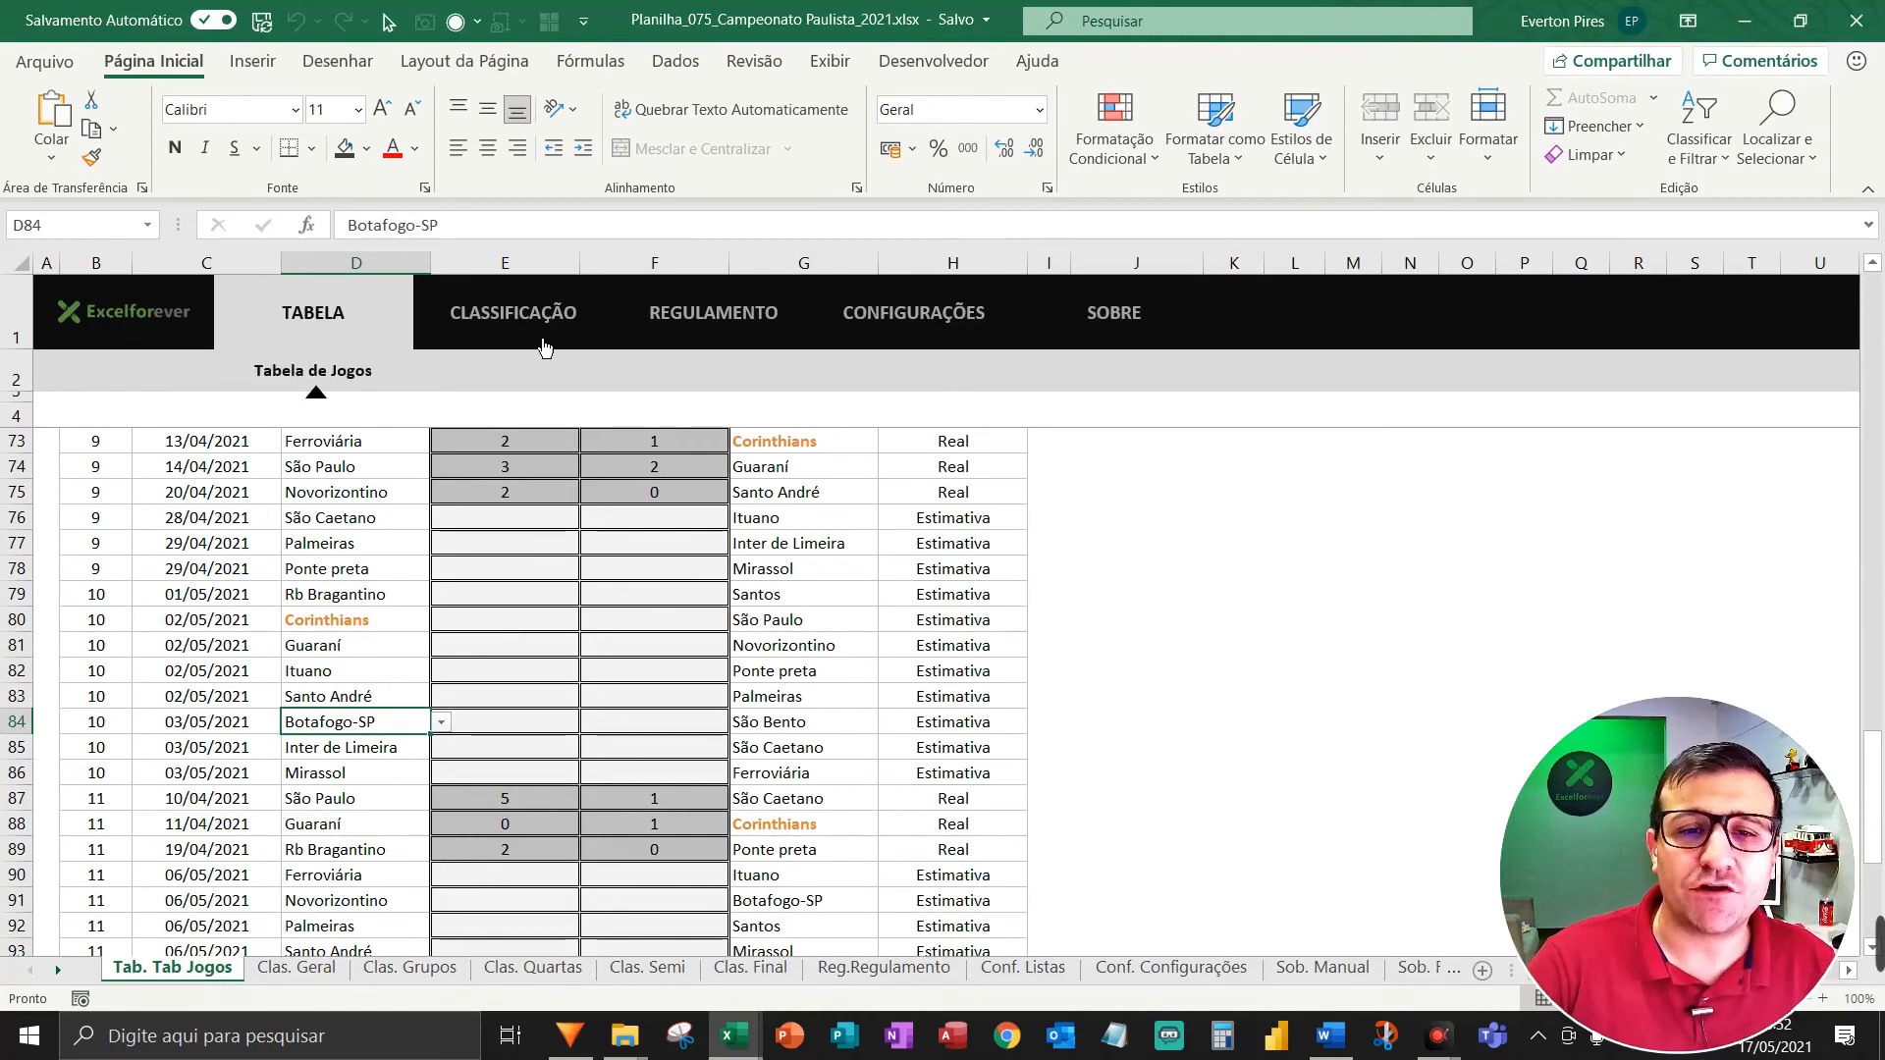
Type a test entry in cell J79, delete it, then switch to the Clas. Geral sheet.
{"action": "left_click", "coordinate": [1183, 591]}
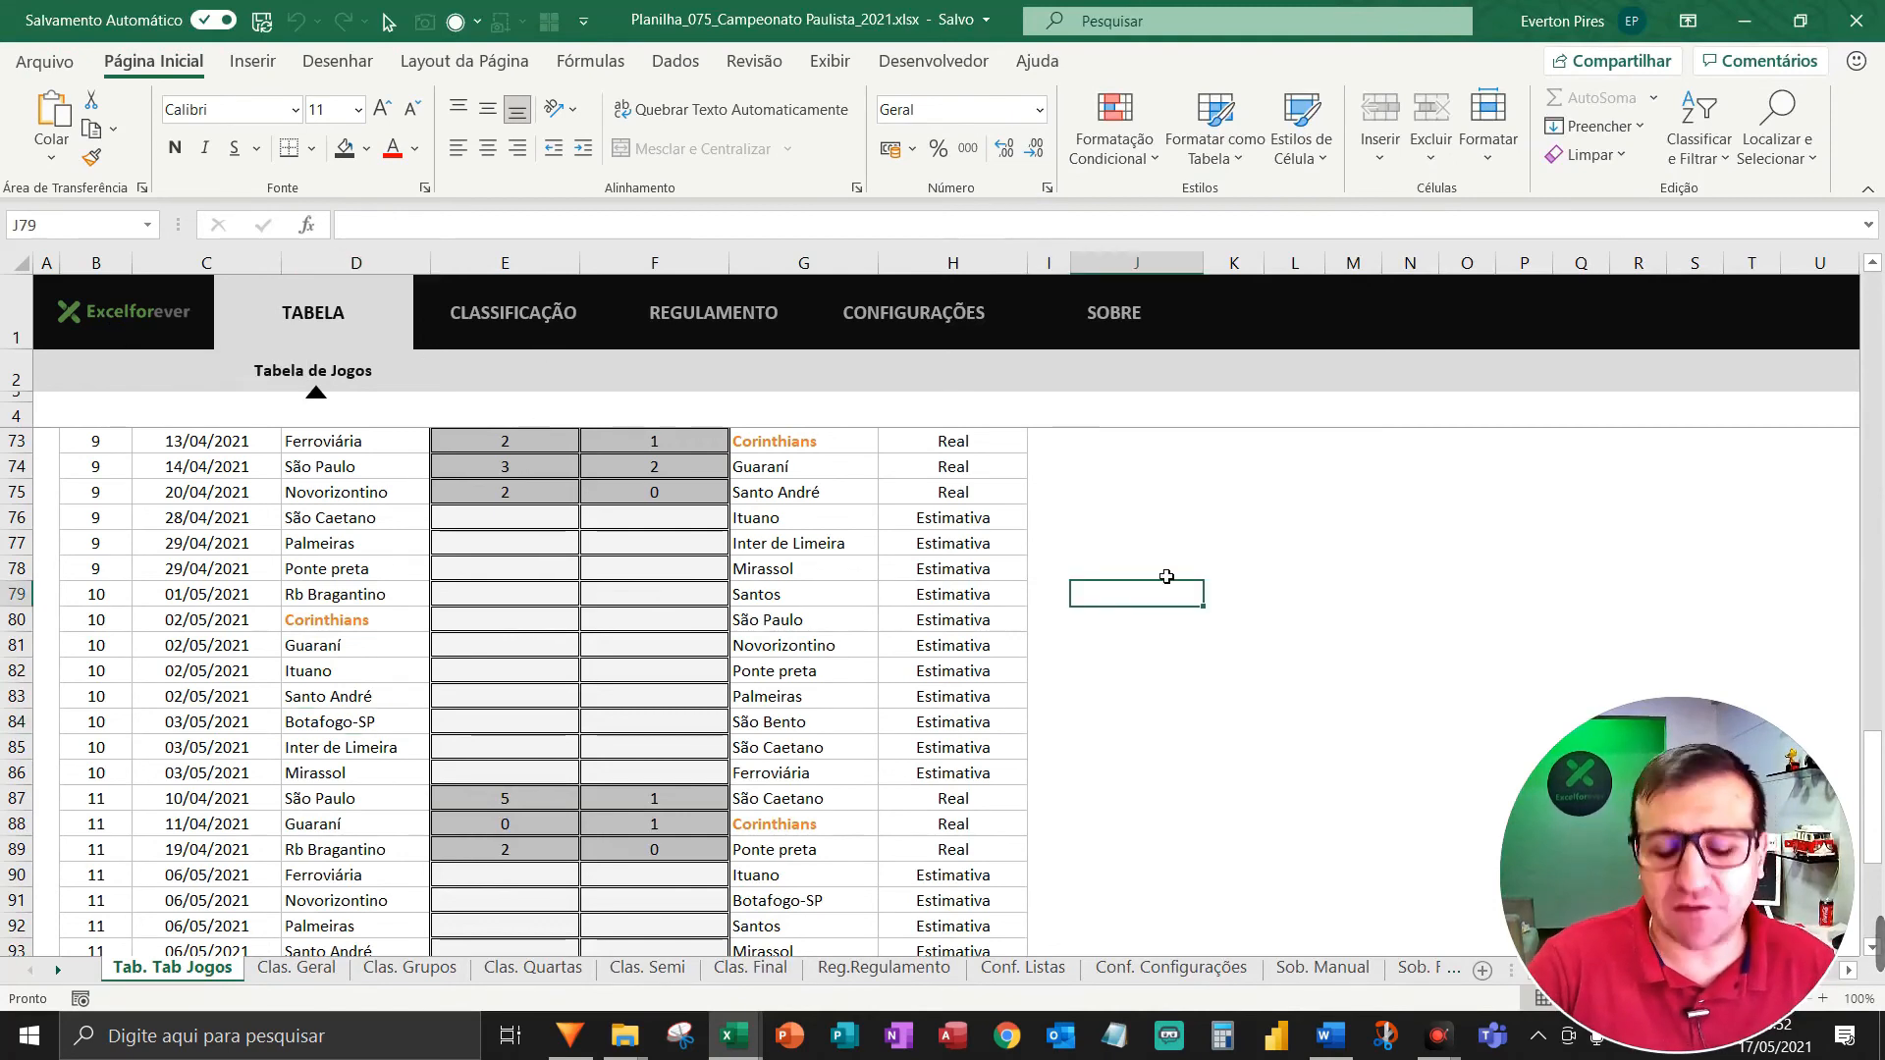
{"action": "type", "text": "rrtrtrtretert"}
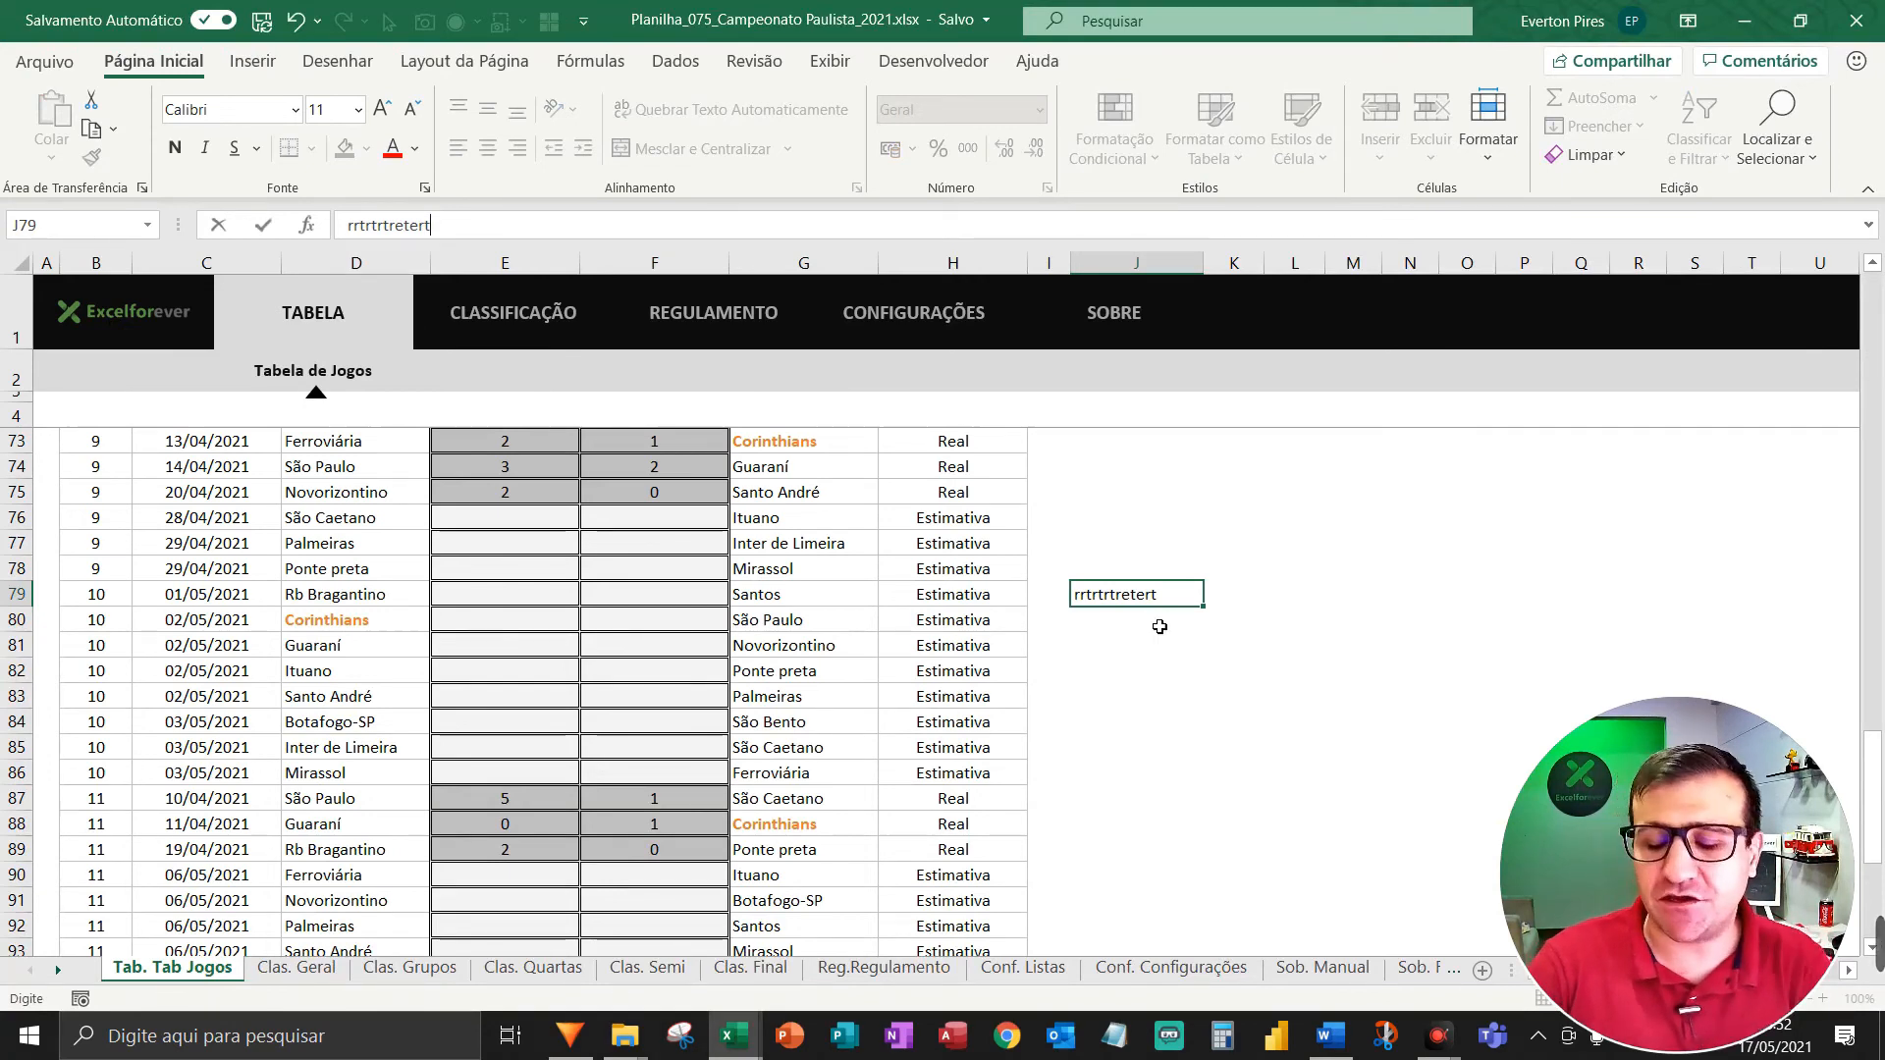
{"action": "left_click", "coordinate": [1155, 548]}
{"action": "left_click", "coordinate": [1119, 602]}
{"action": "key", "text": "Delete"}
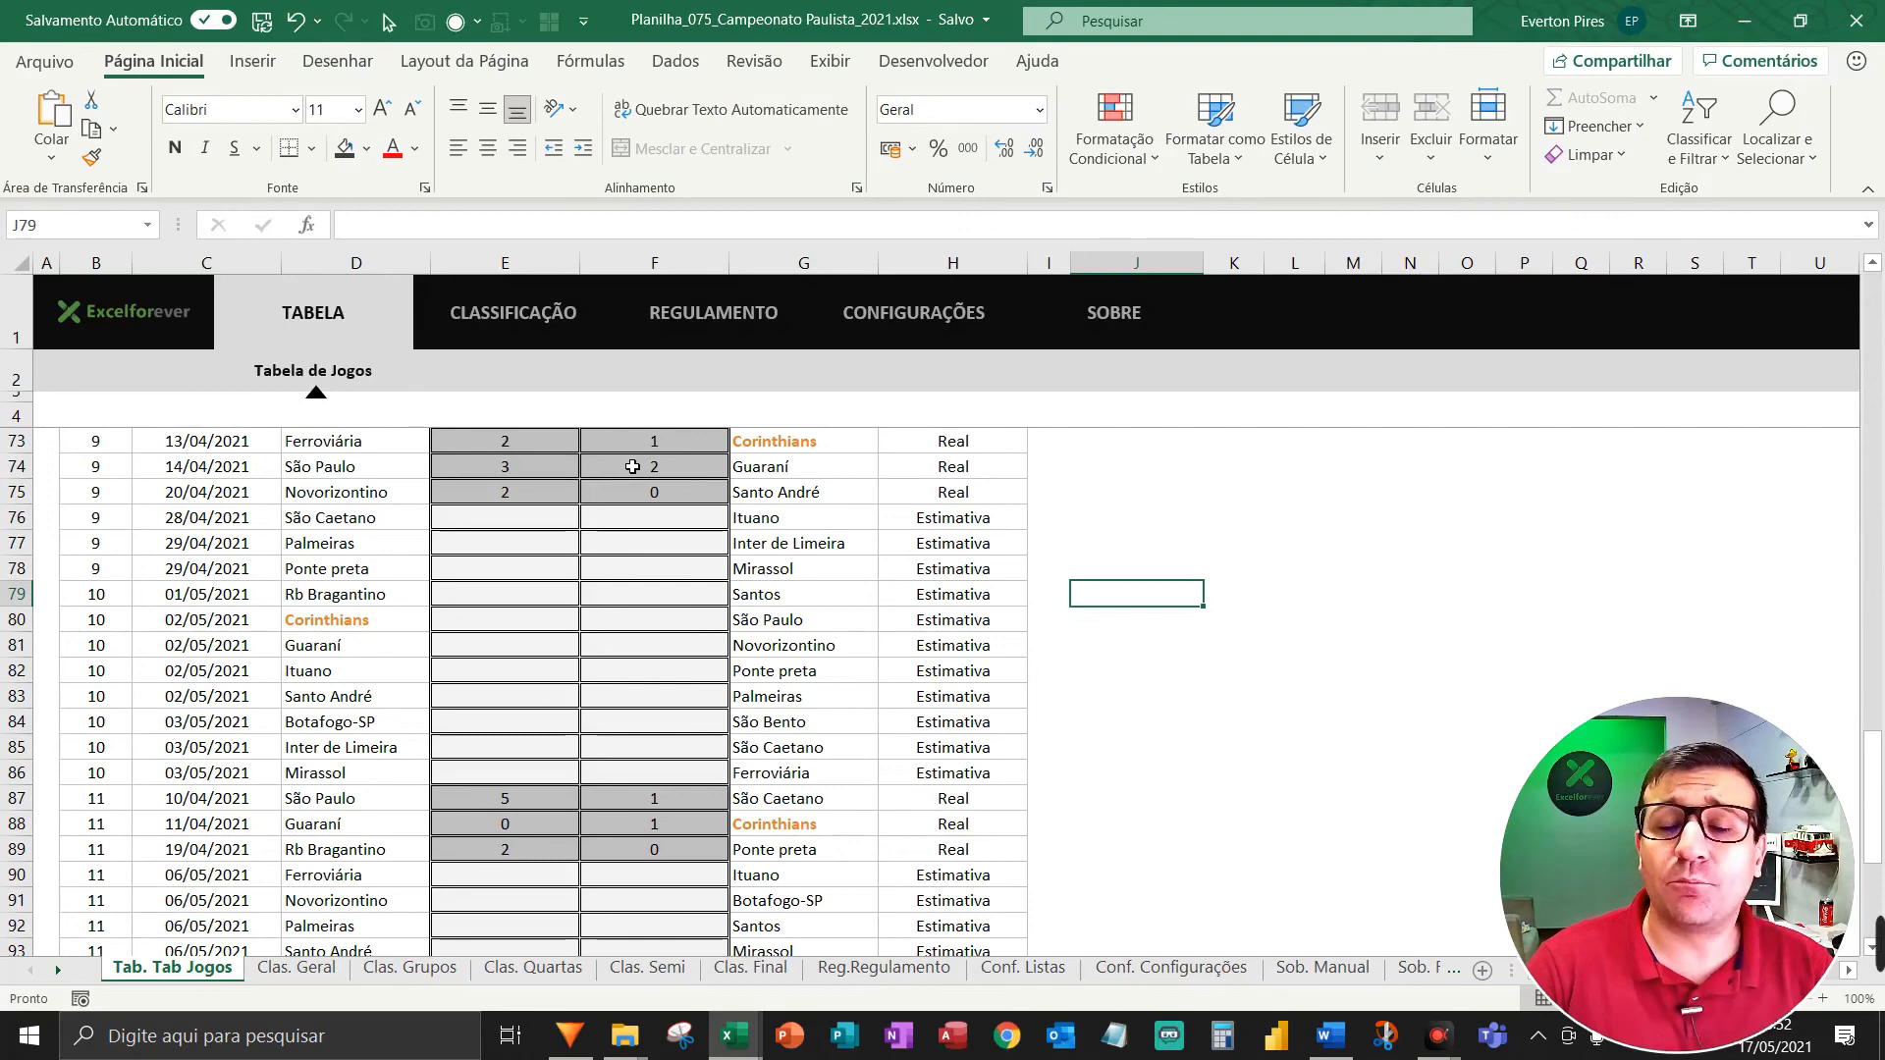
{"action": "key", "text": "F5"}
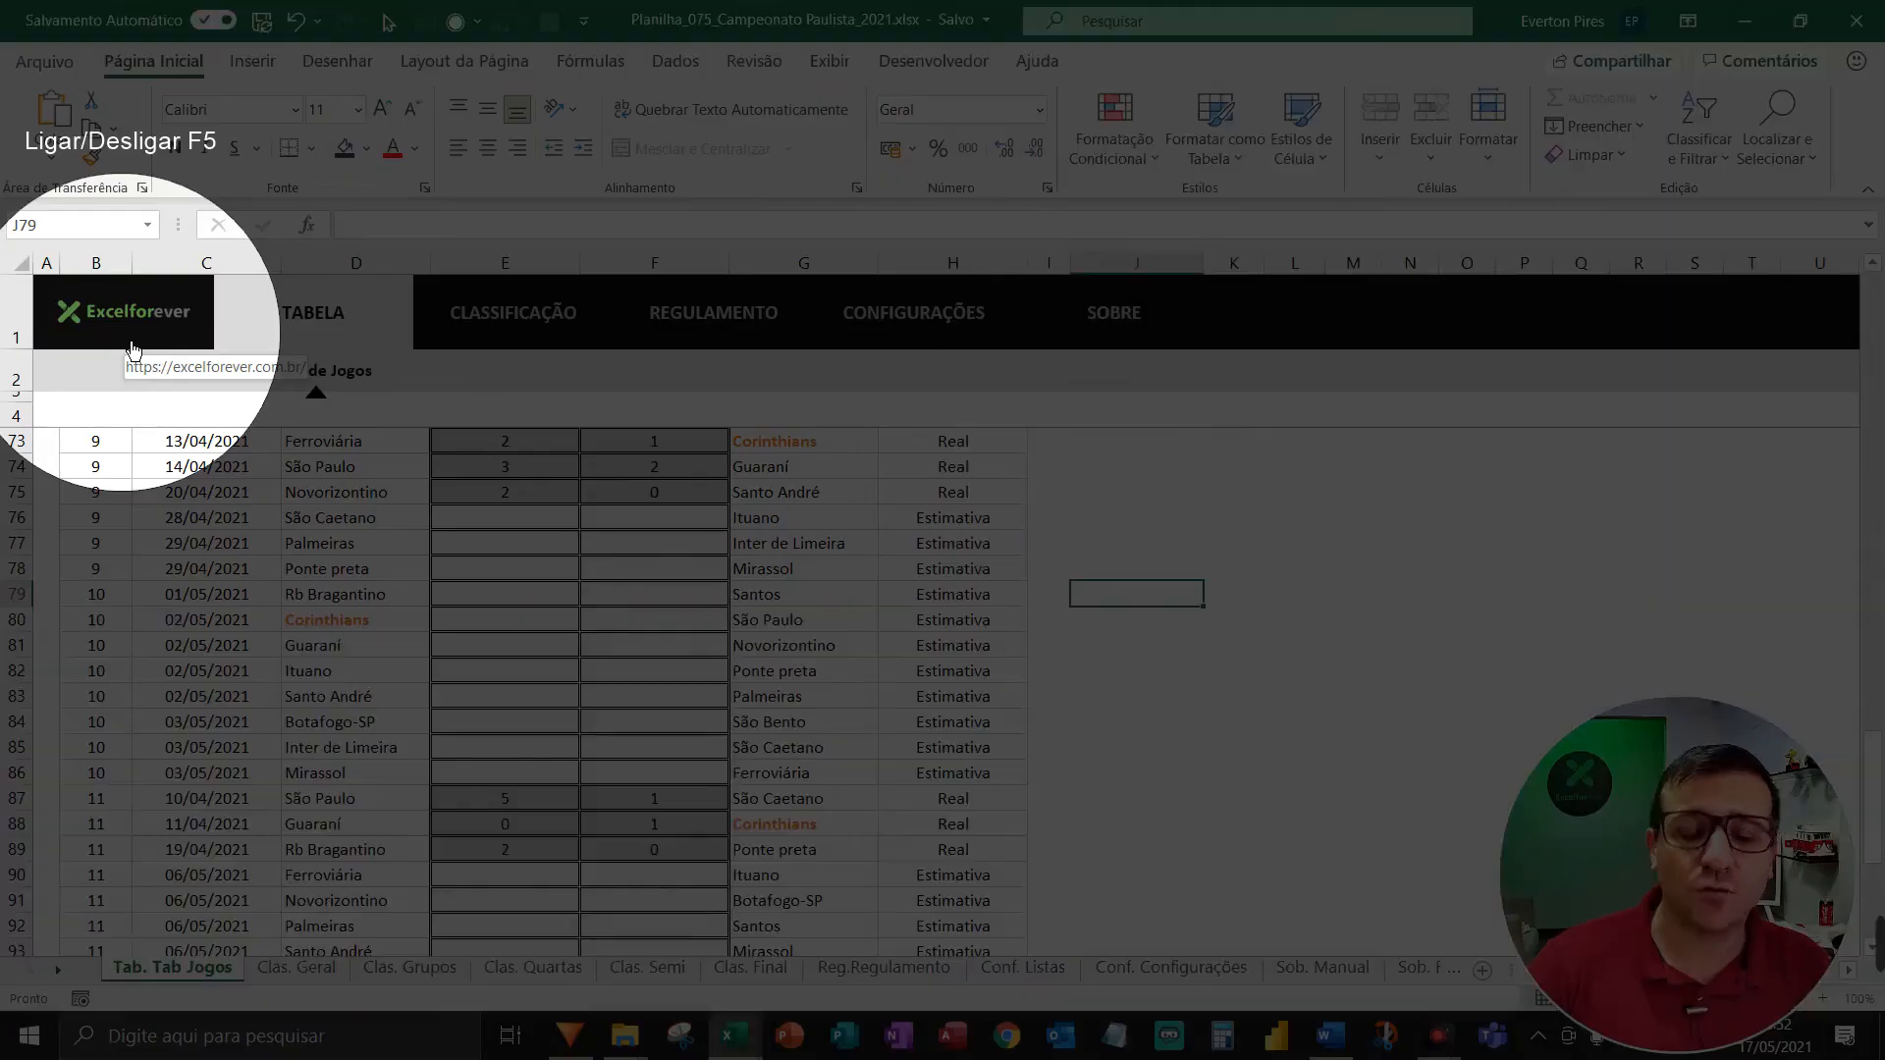
{"action": "key", "text": "F5"}
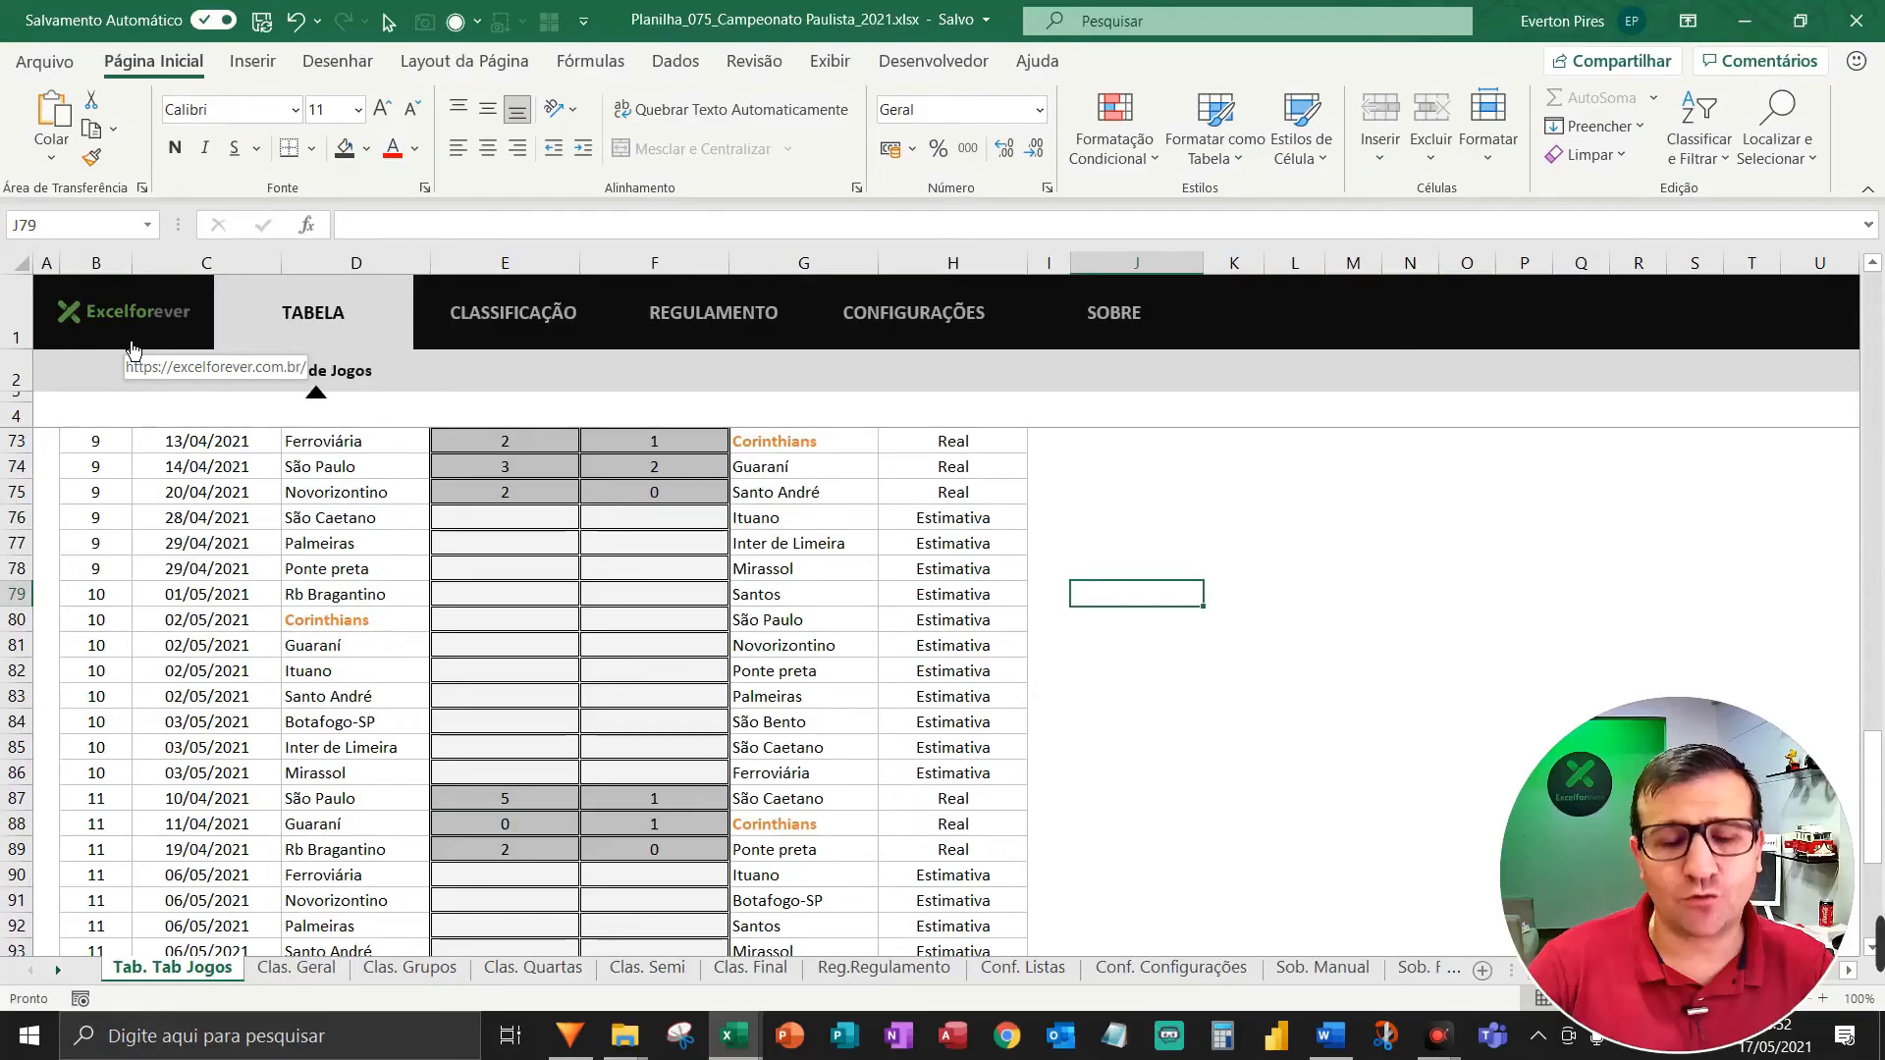
{"action": "left_click", "coordinate": [300, 971]}
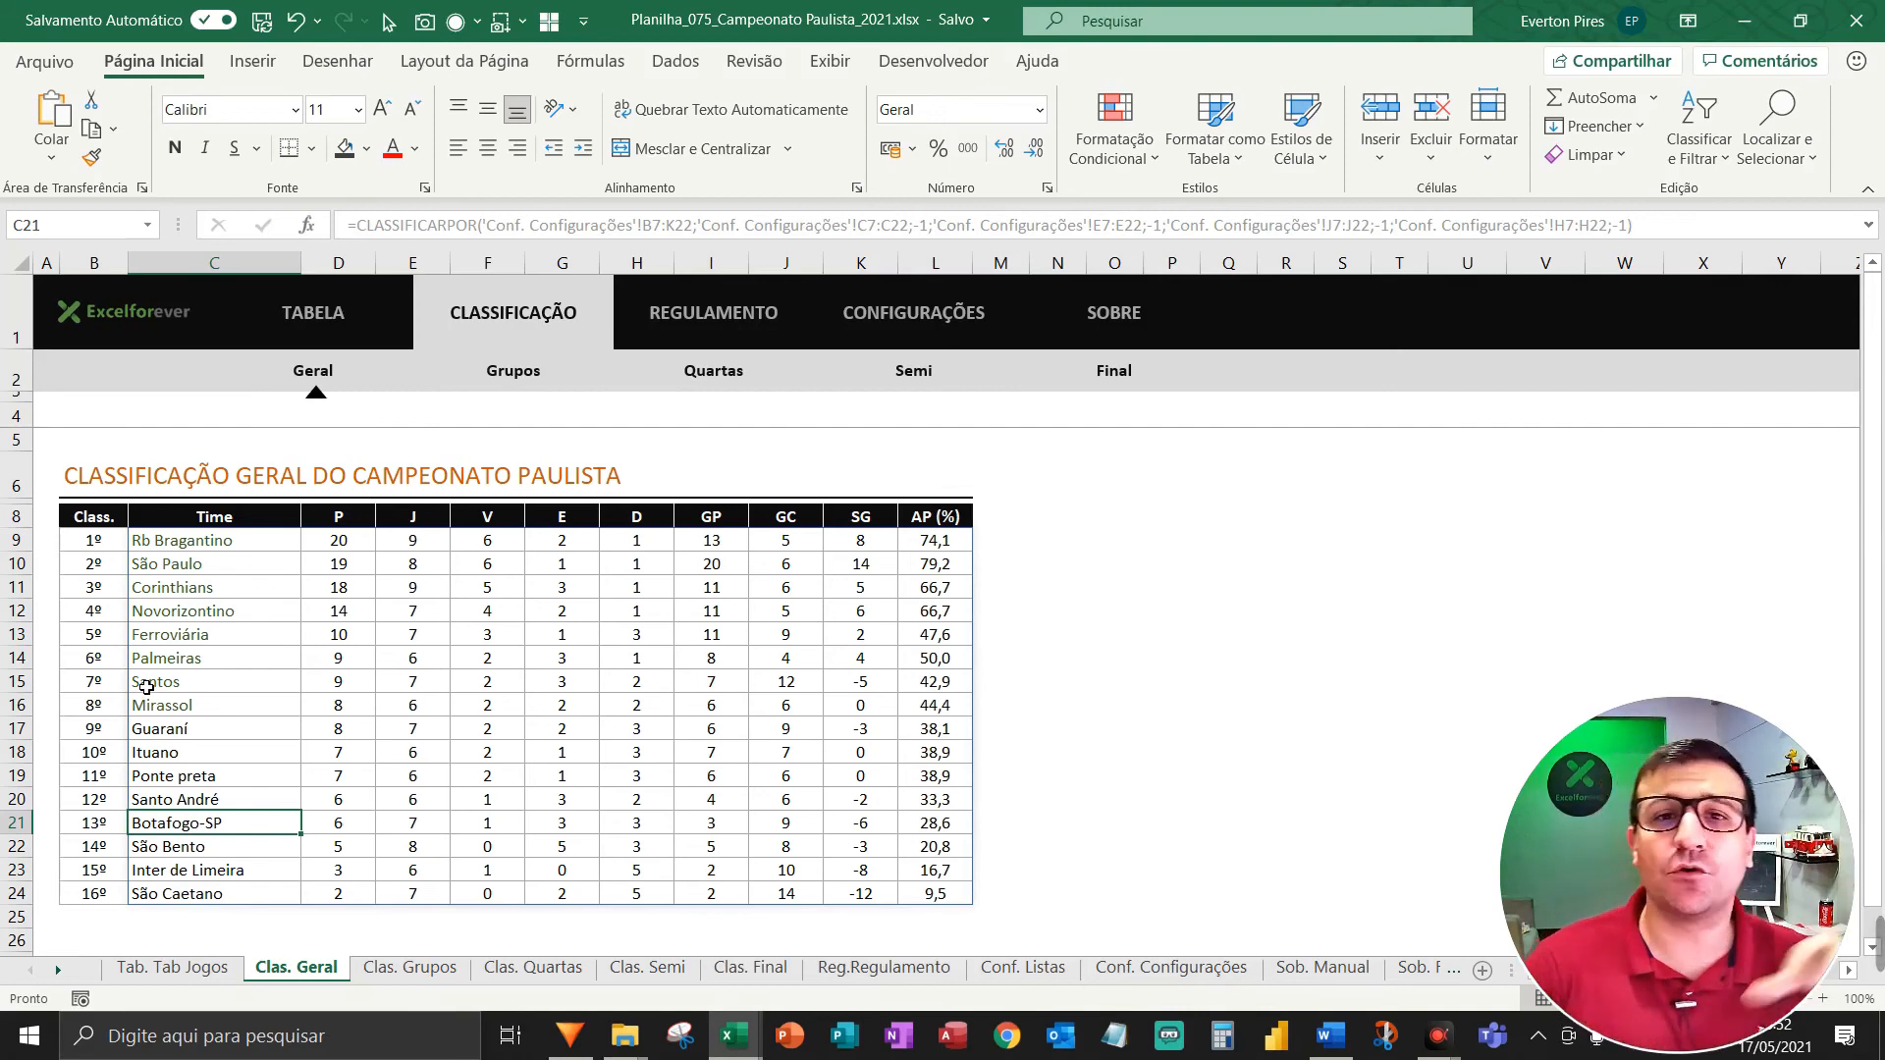
Start protecting Clas. Geral, allowing formatting, inserting columns, rows and hyperlinks, deleting columns and rows, and sorting.
{"action": "right_click", "coordinate": [303, 972]}
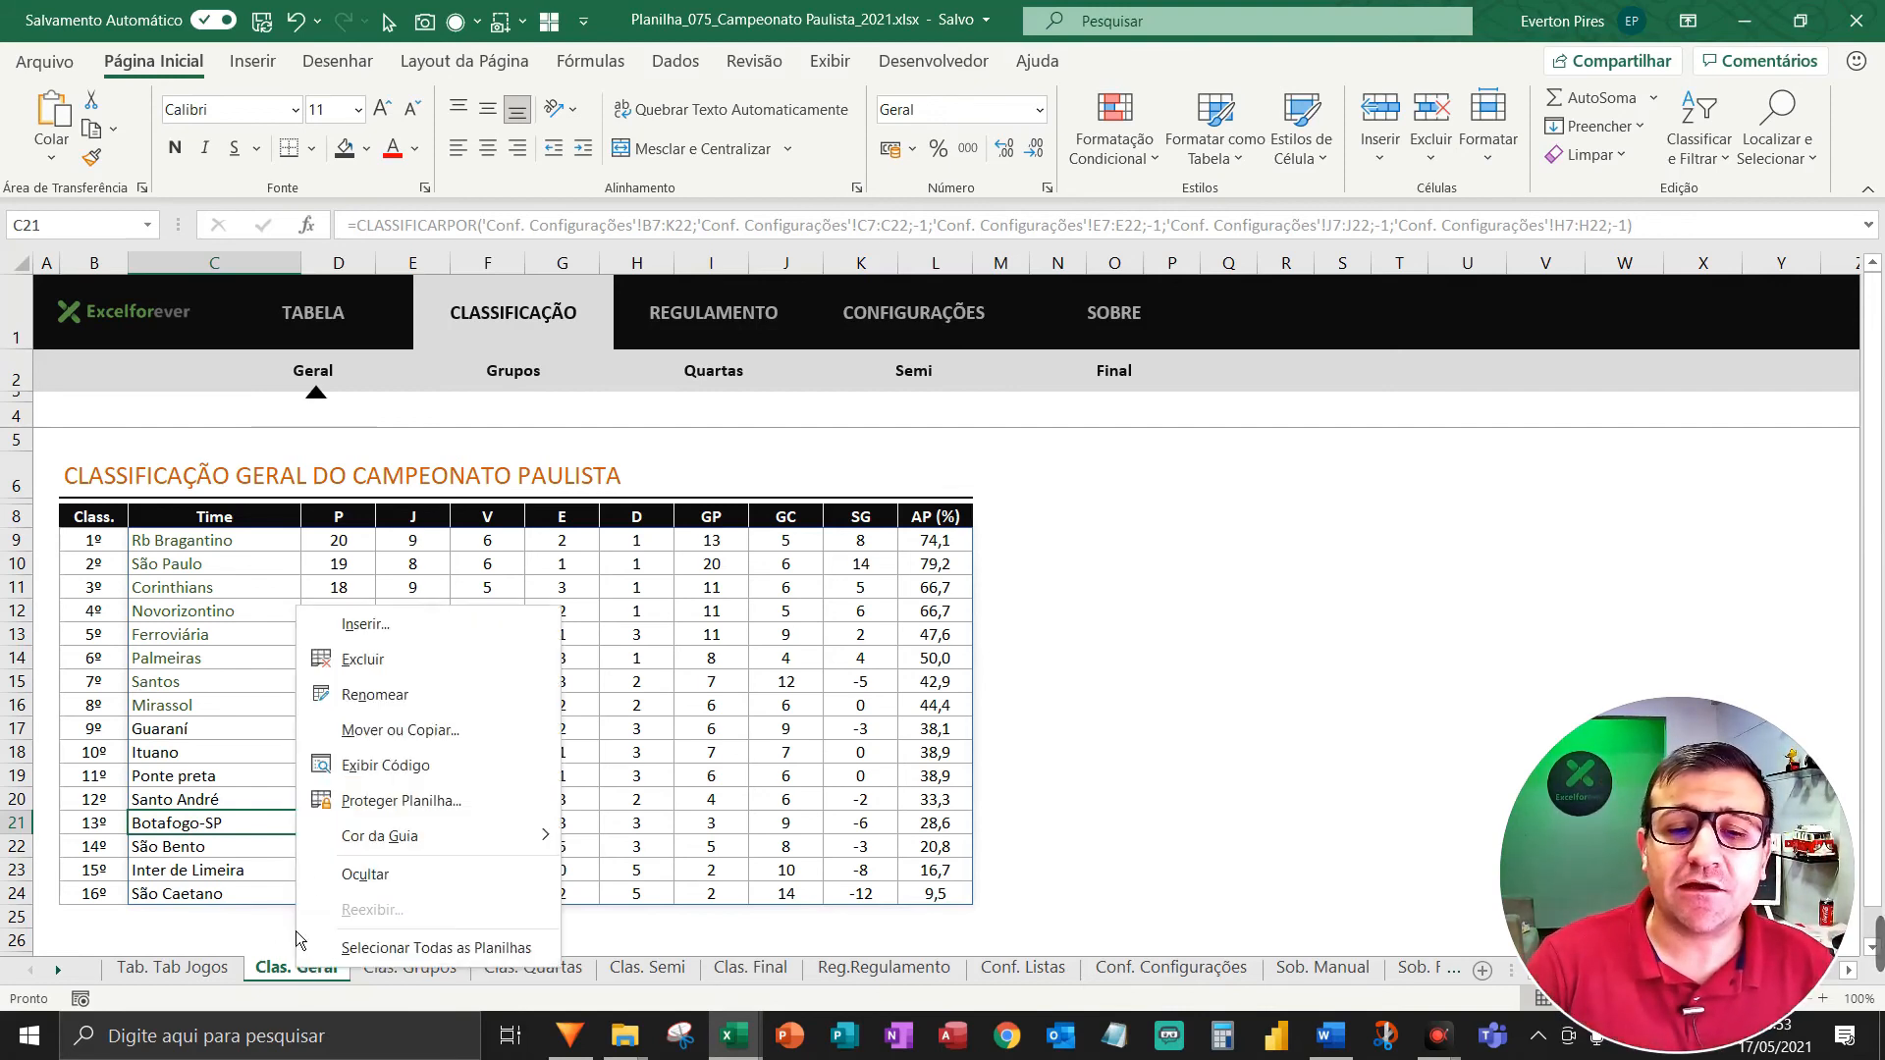
{"action": "left_click", "coordinate": [379, 815]}
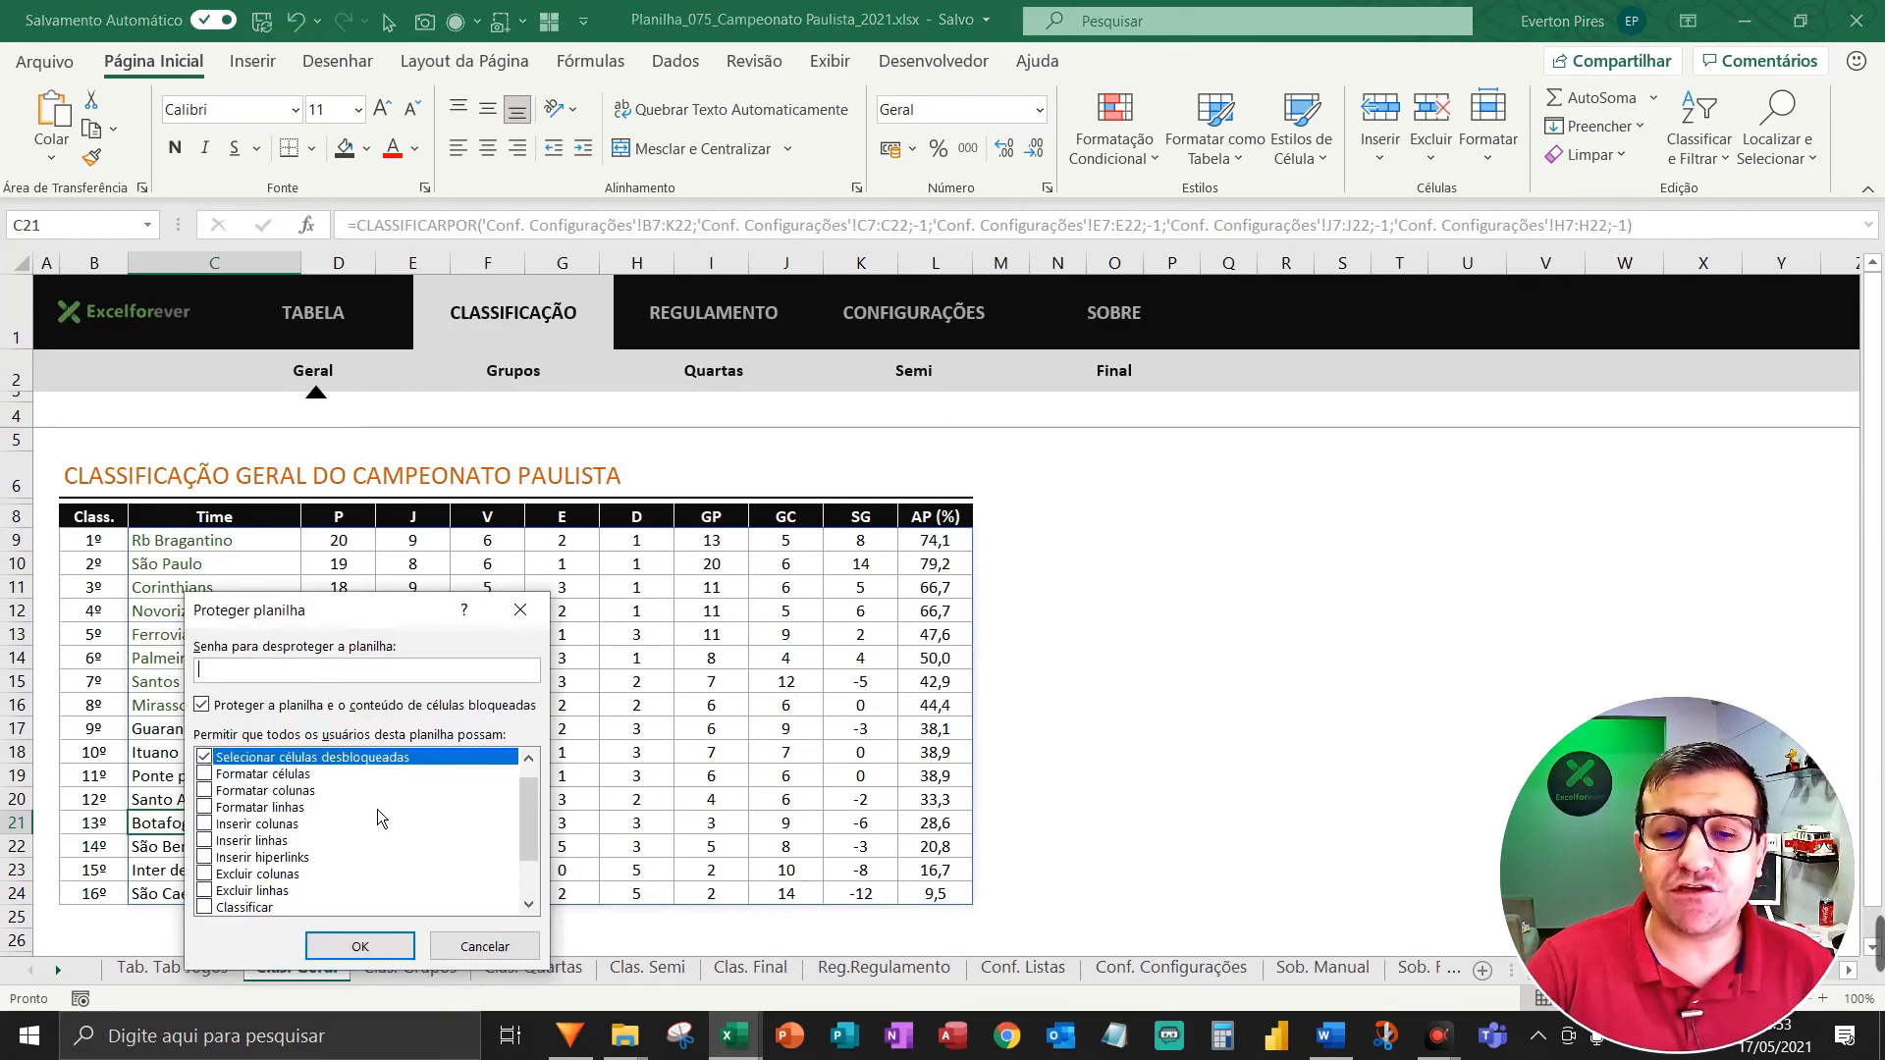
{"action": "left_click", "coordinate": [204, 773]}
{"action": "left_click", "coordinate": [205, 790]}
{"action": "left_click", "coordinate": [204, 807]}
{"action": "left_click", "coordinate": [204, 824]}
{"action": "left_click", "coordinate": [204, 857]}
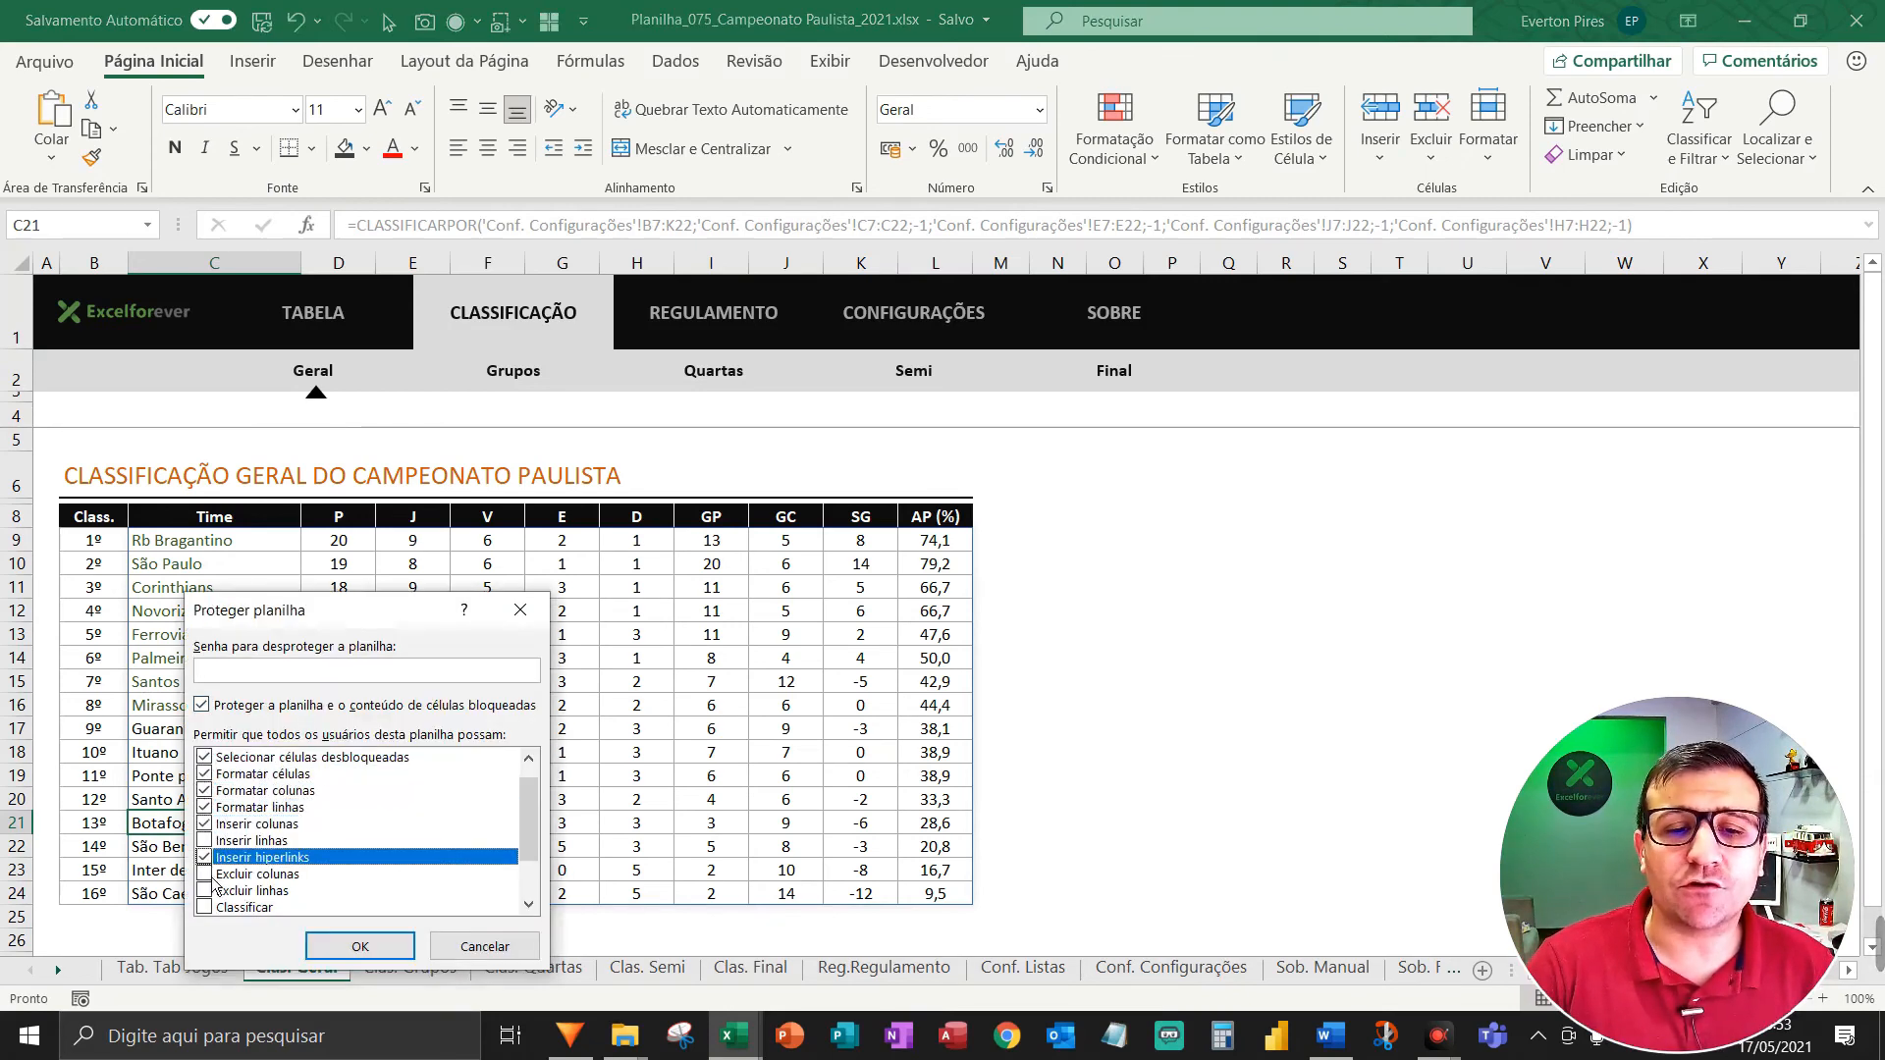
{"action": "left_click", "coordinate": [209, 874]}
{"action": "left_click", "coordinate": [207, 842]}
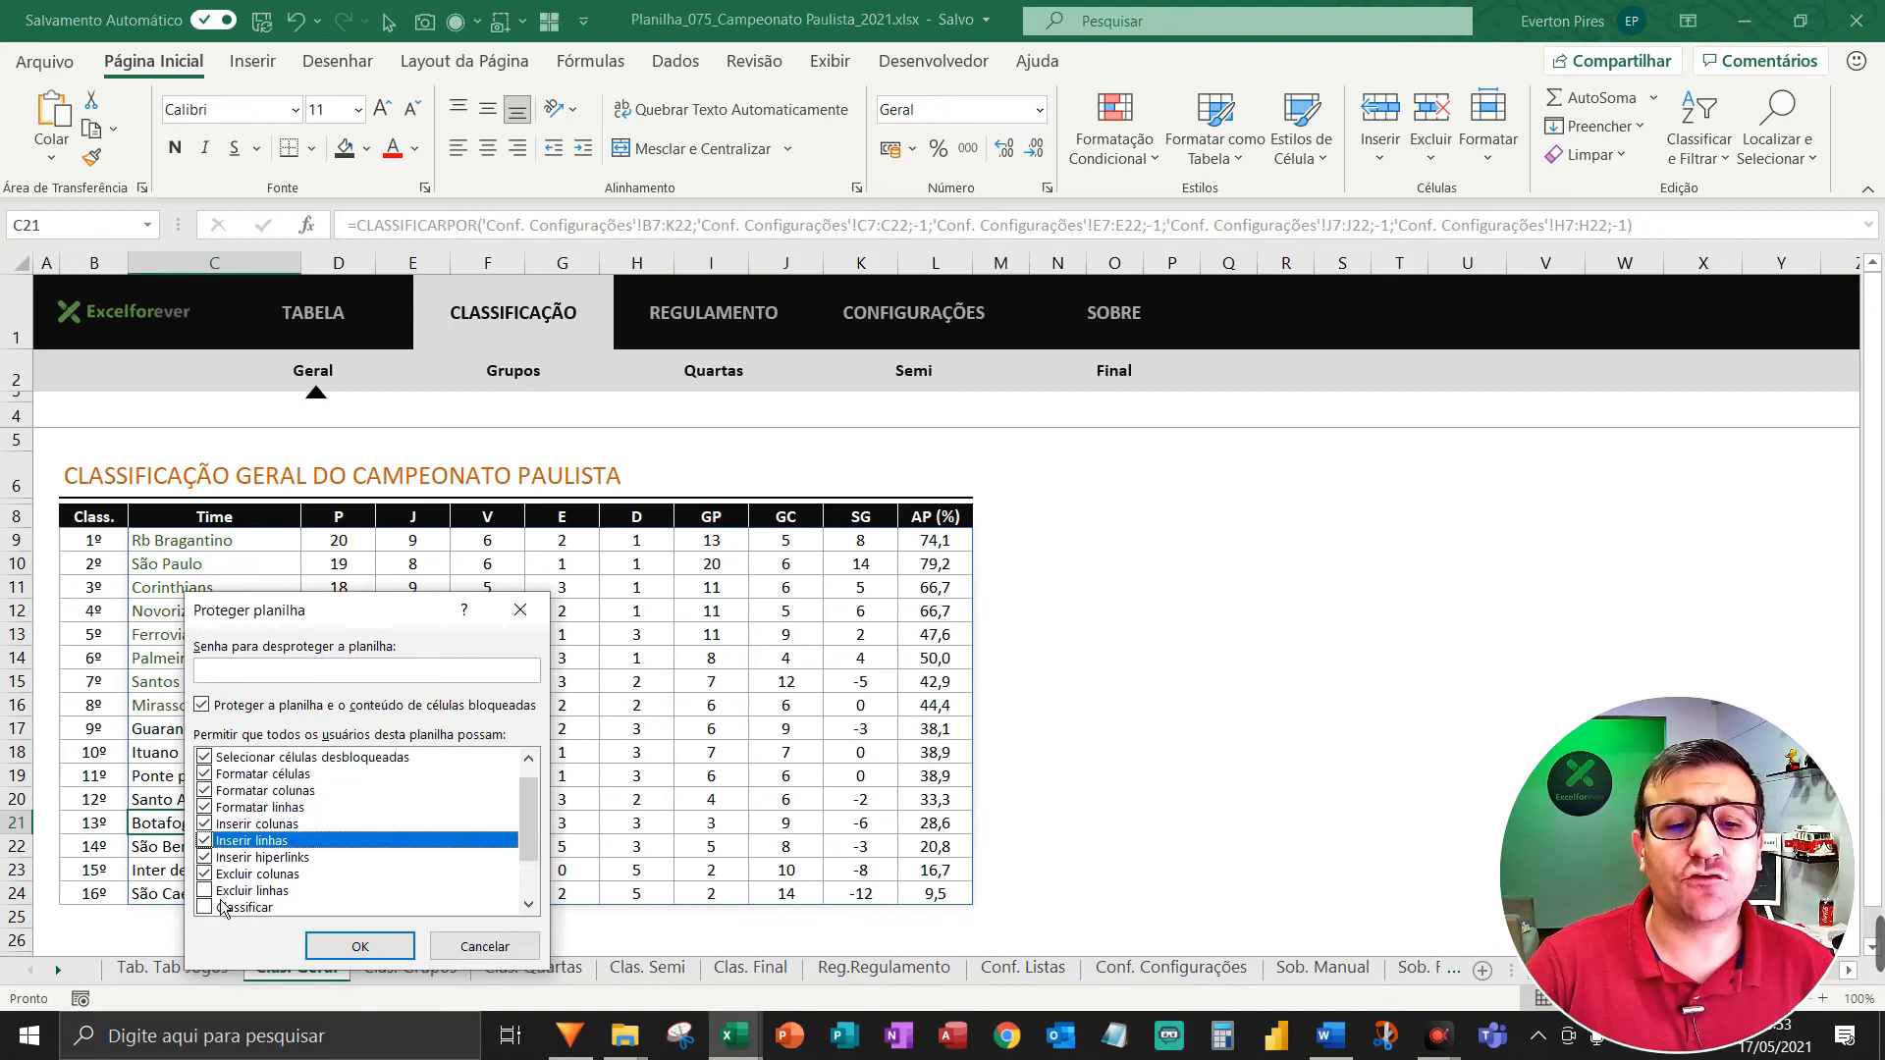
{"action": "left_click", "coordinate": [206, 892]}
{"action": "left_click", "coordinate": [206, 907]}
Also allow AutoFilter and pivot tables, block object editing, and set the sheet password.
{"action": "scroll", "coordinate": [332, 838], "scroll_direction": "down", "scroll_amount": 2}
{"action": "left_click", "coordinate": [206, 858]}
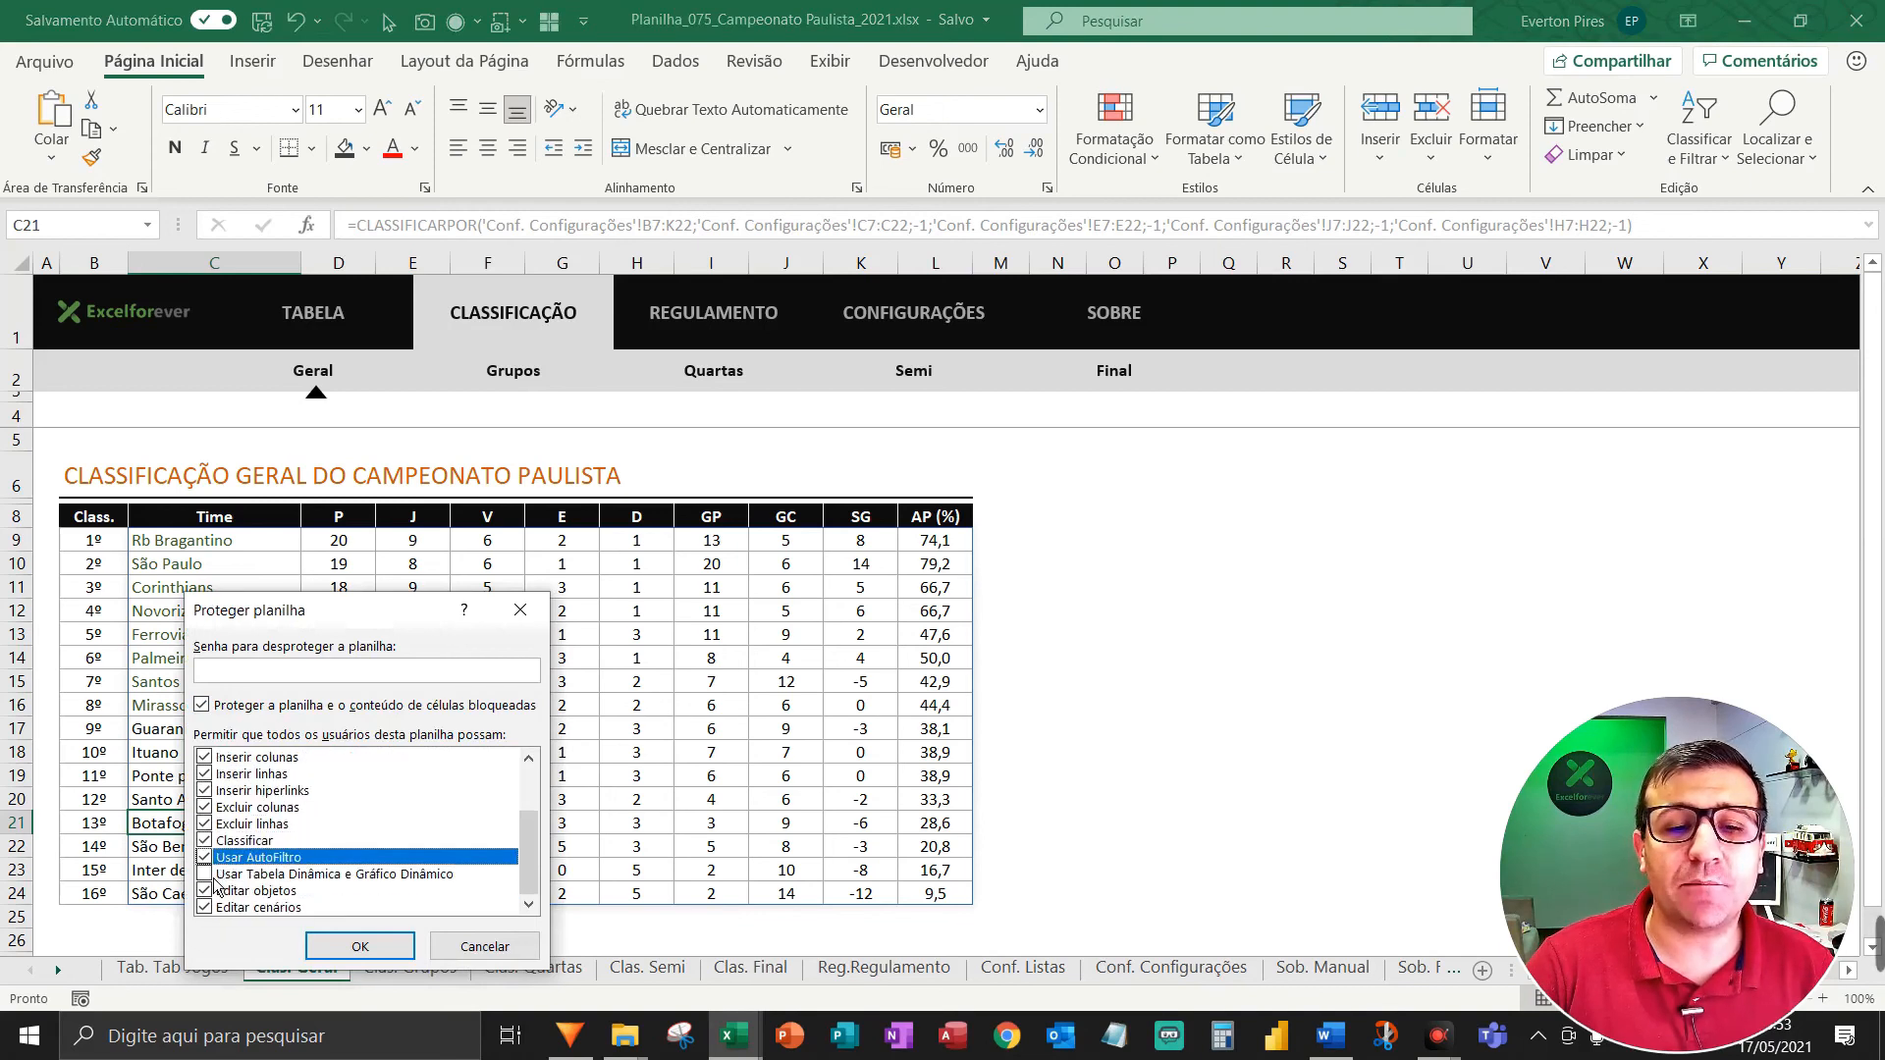
{"action": "left_click", "coordinate": [206, 873]}
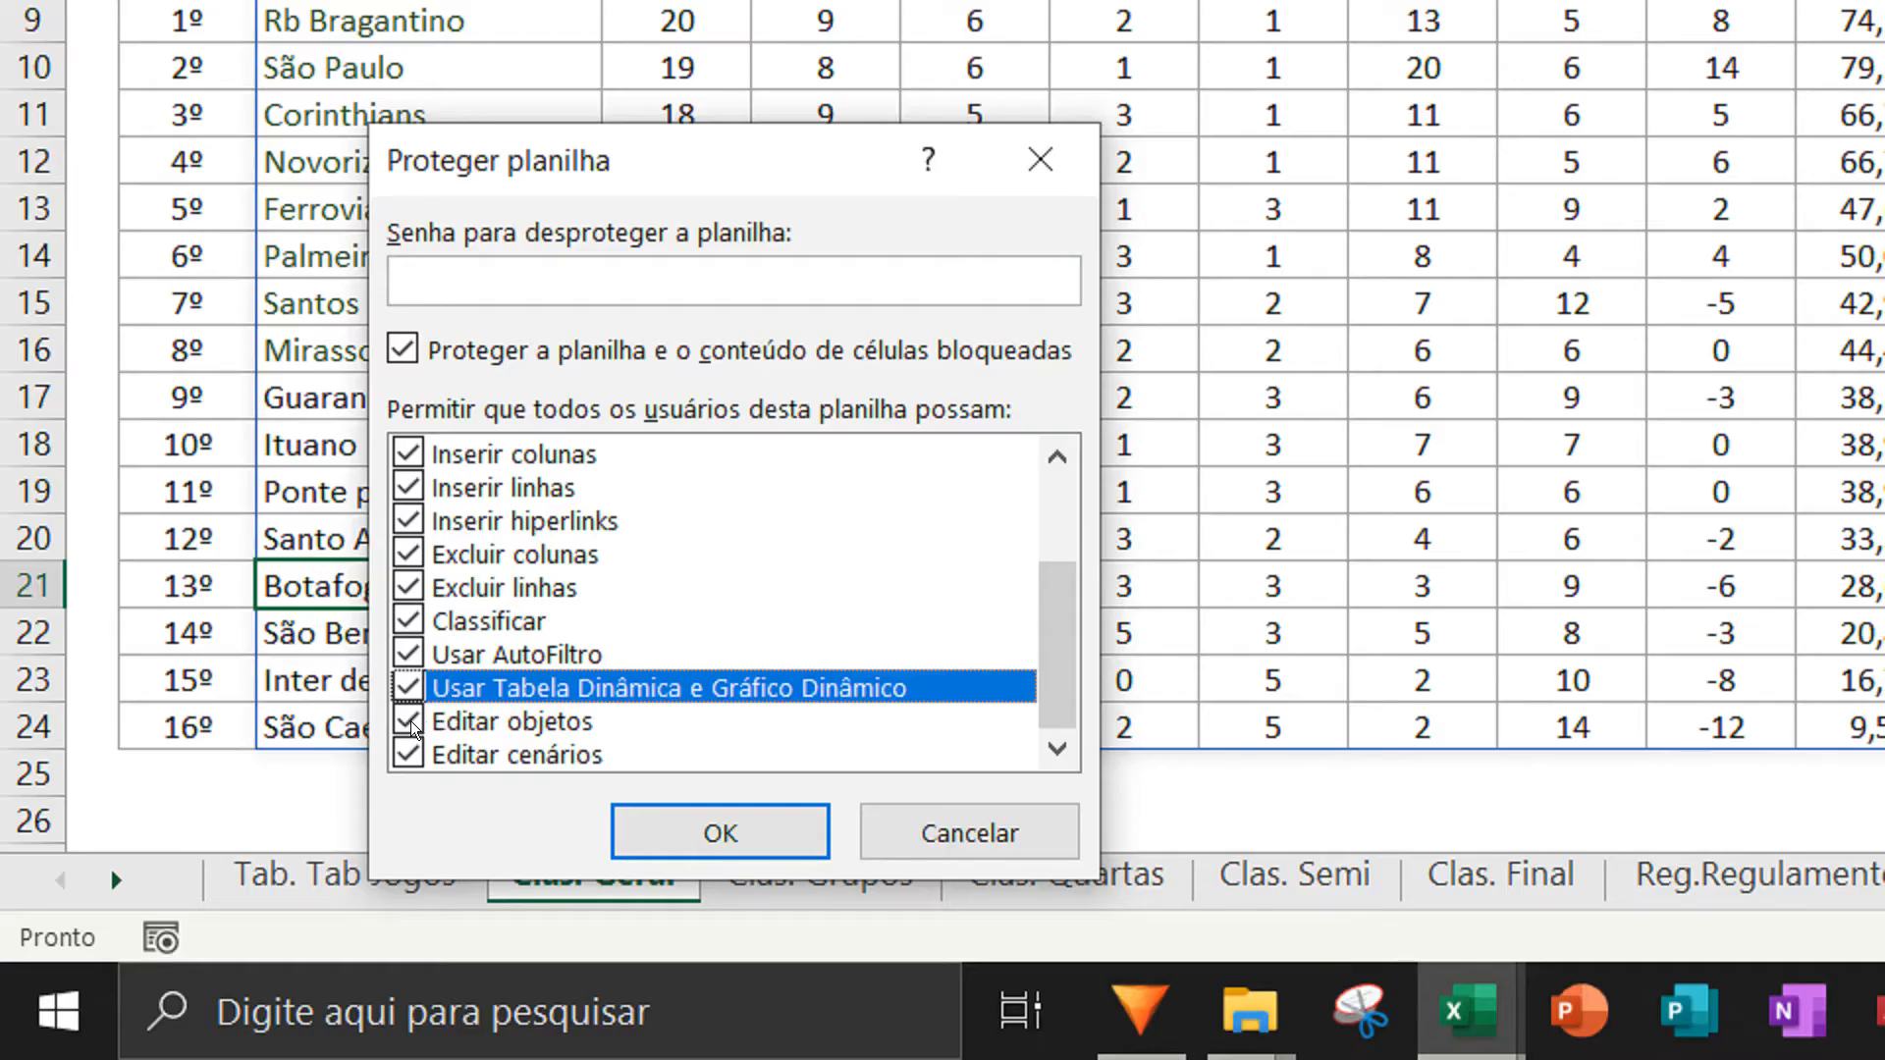
{"action": "left_click", "coordinate": [408, 721]}
{"action": "scroll", "coordinate": [482, 544], "scroll_direction": "up", "scroll_amount": 3}
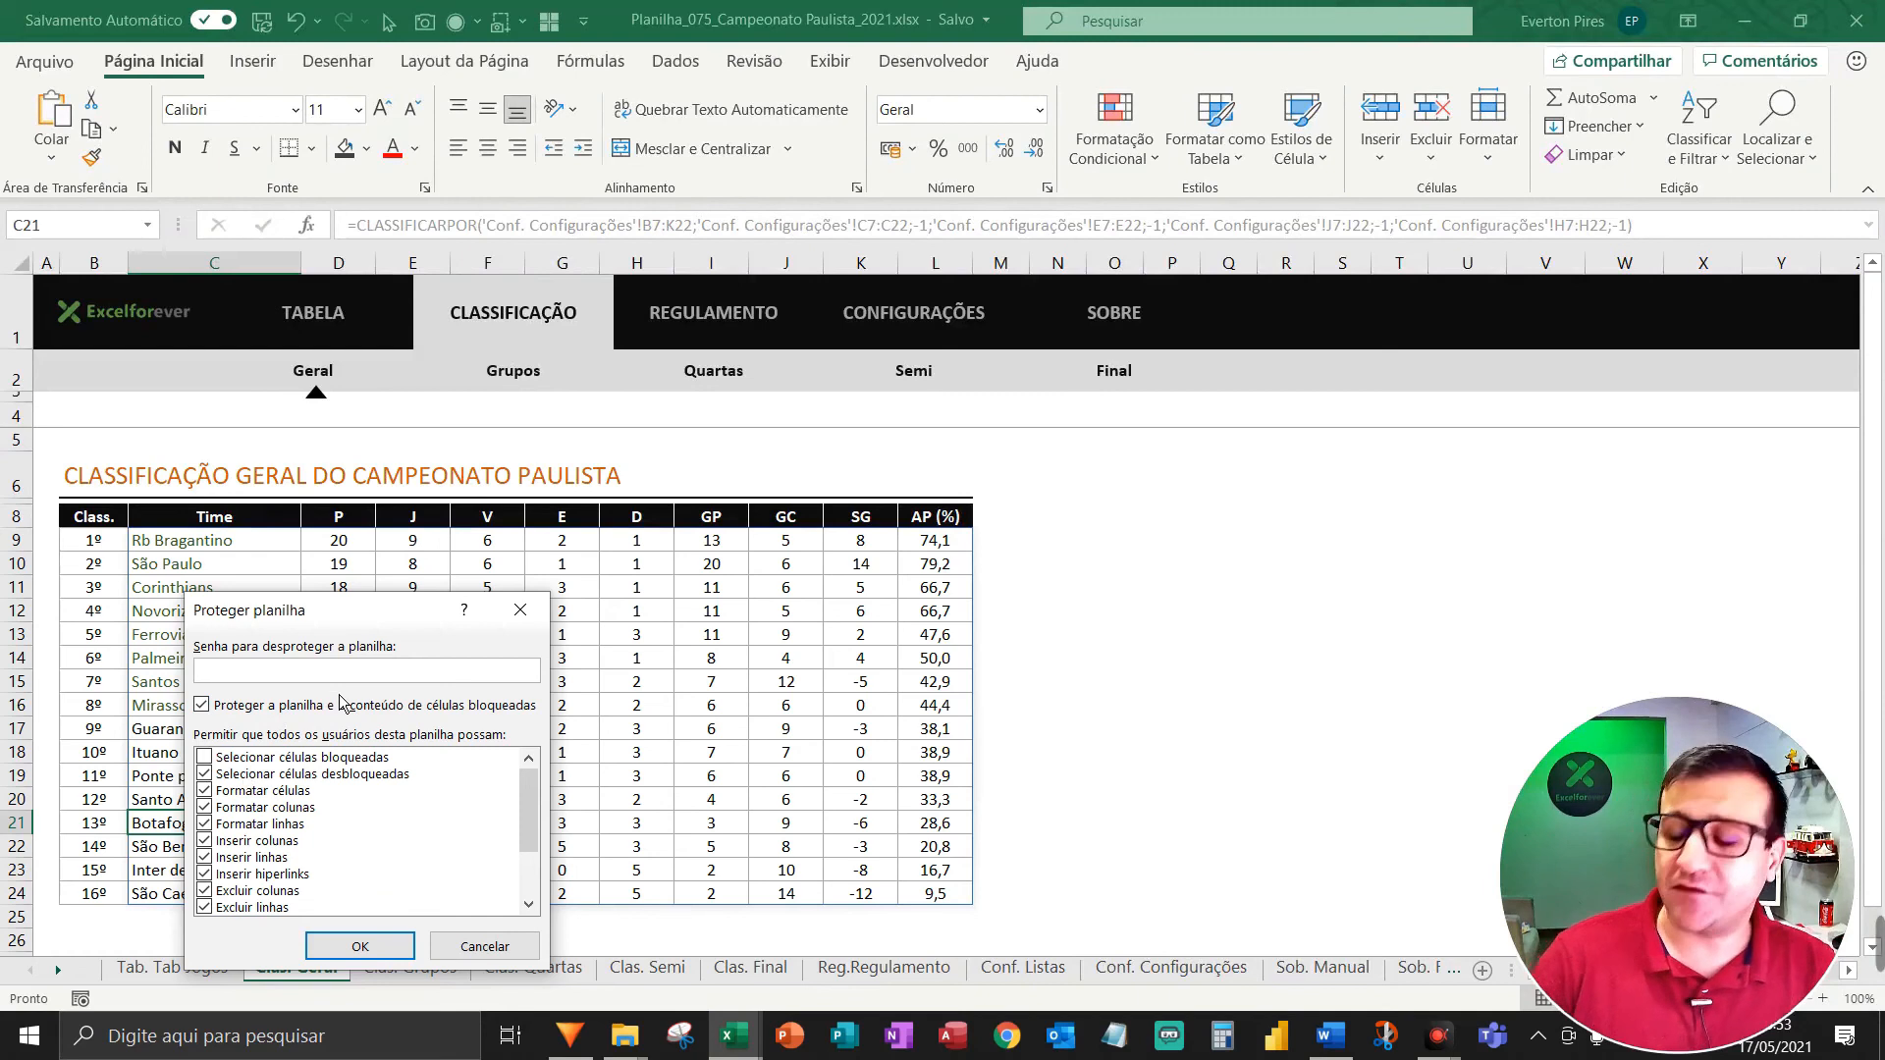
{"action": "key", "text": "Return"}
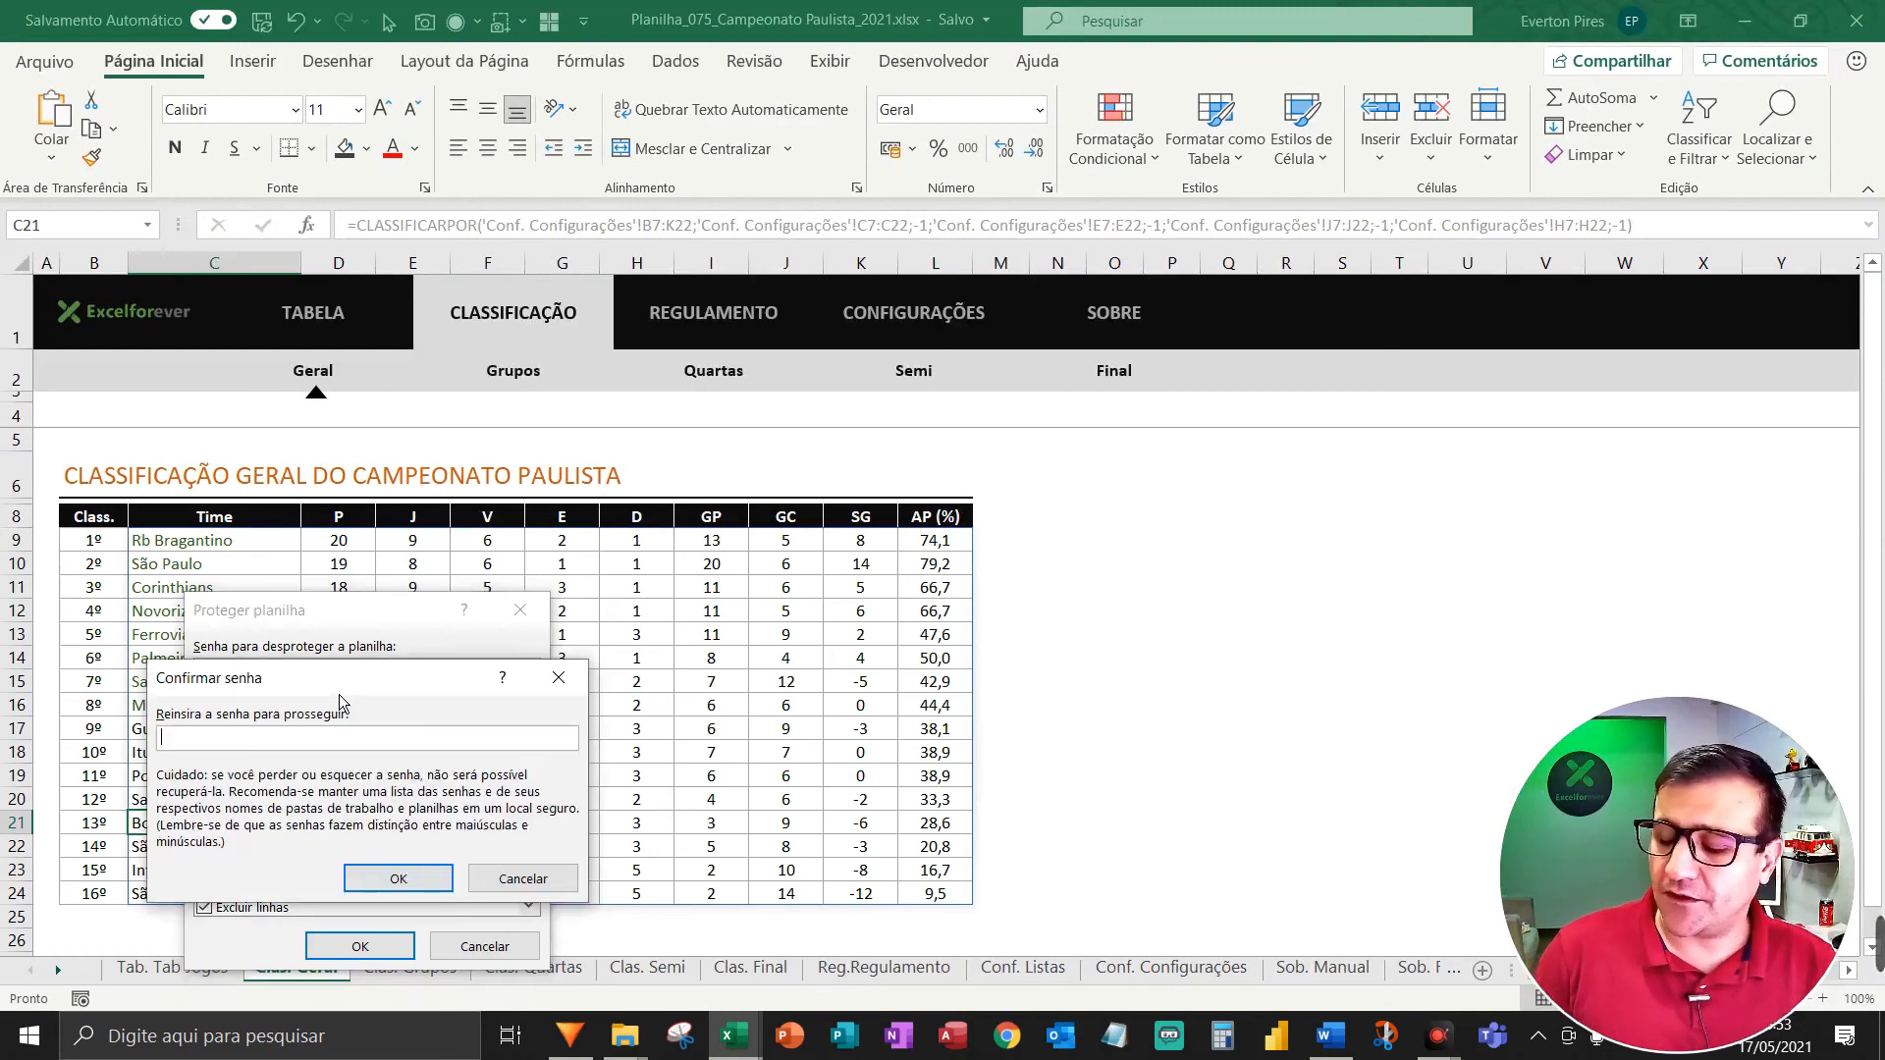
{"action": "type", "text": "1234"}
{"action": "key", "text": "Return"}
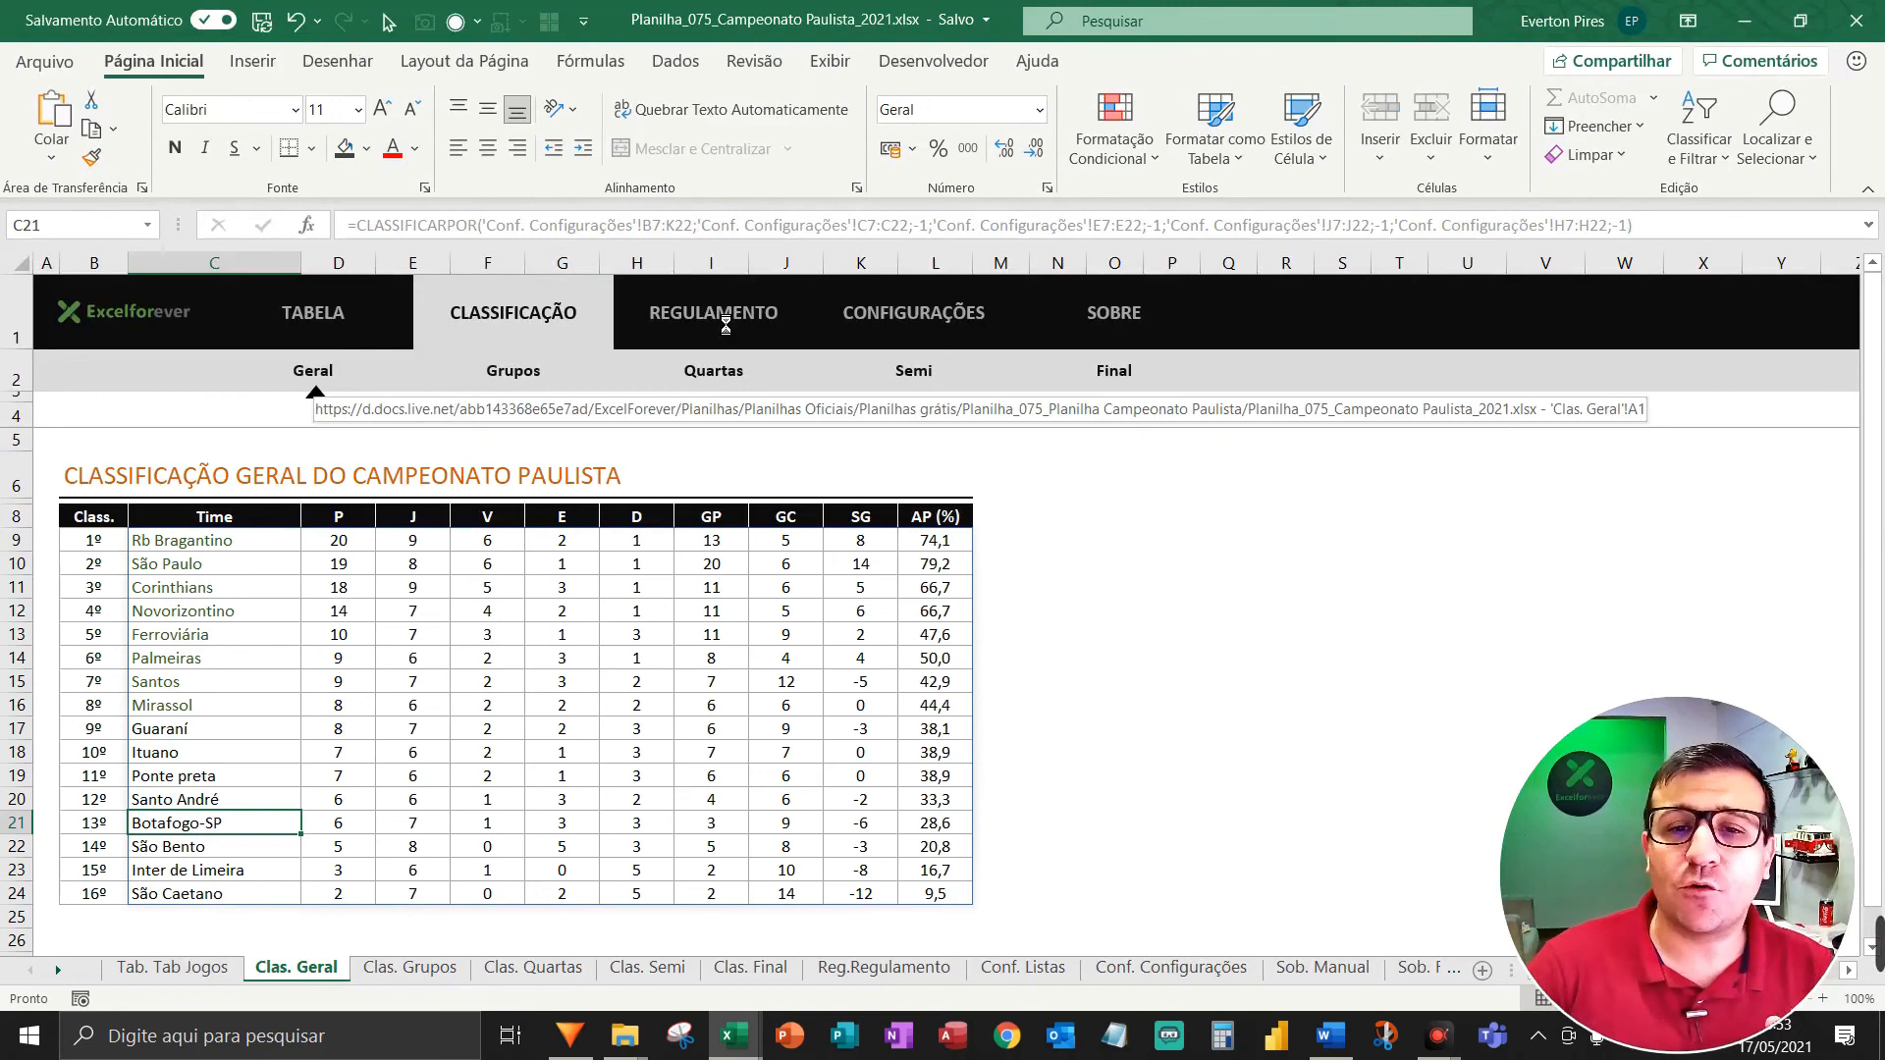
{"action": "left_click", "coordinate": [715, 324]}
{"action": "left_click", "coordinate": [340, 330]}
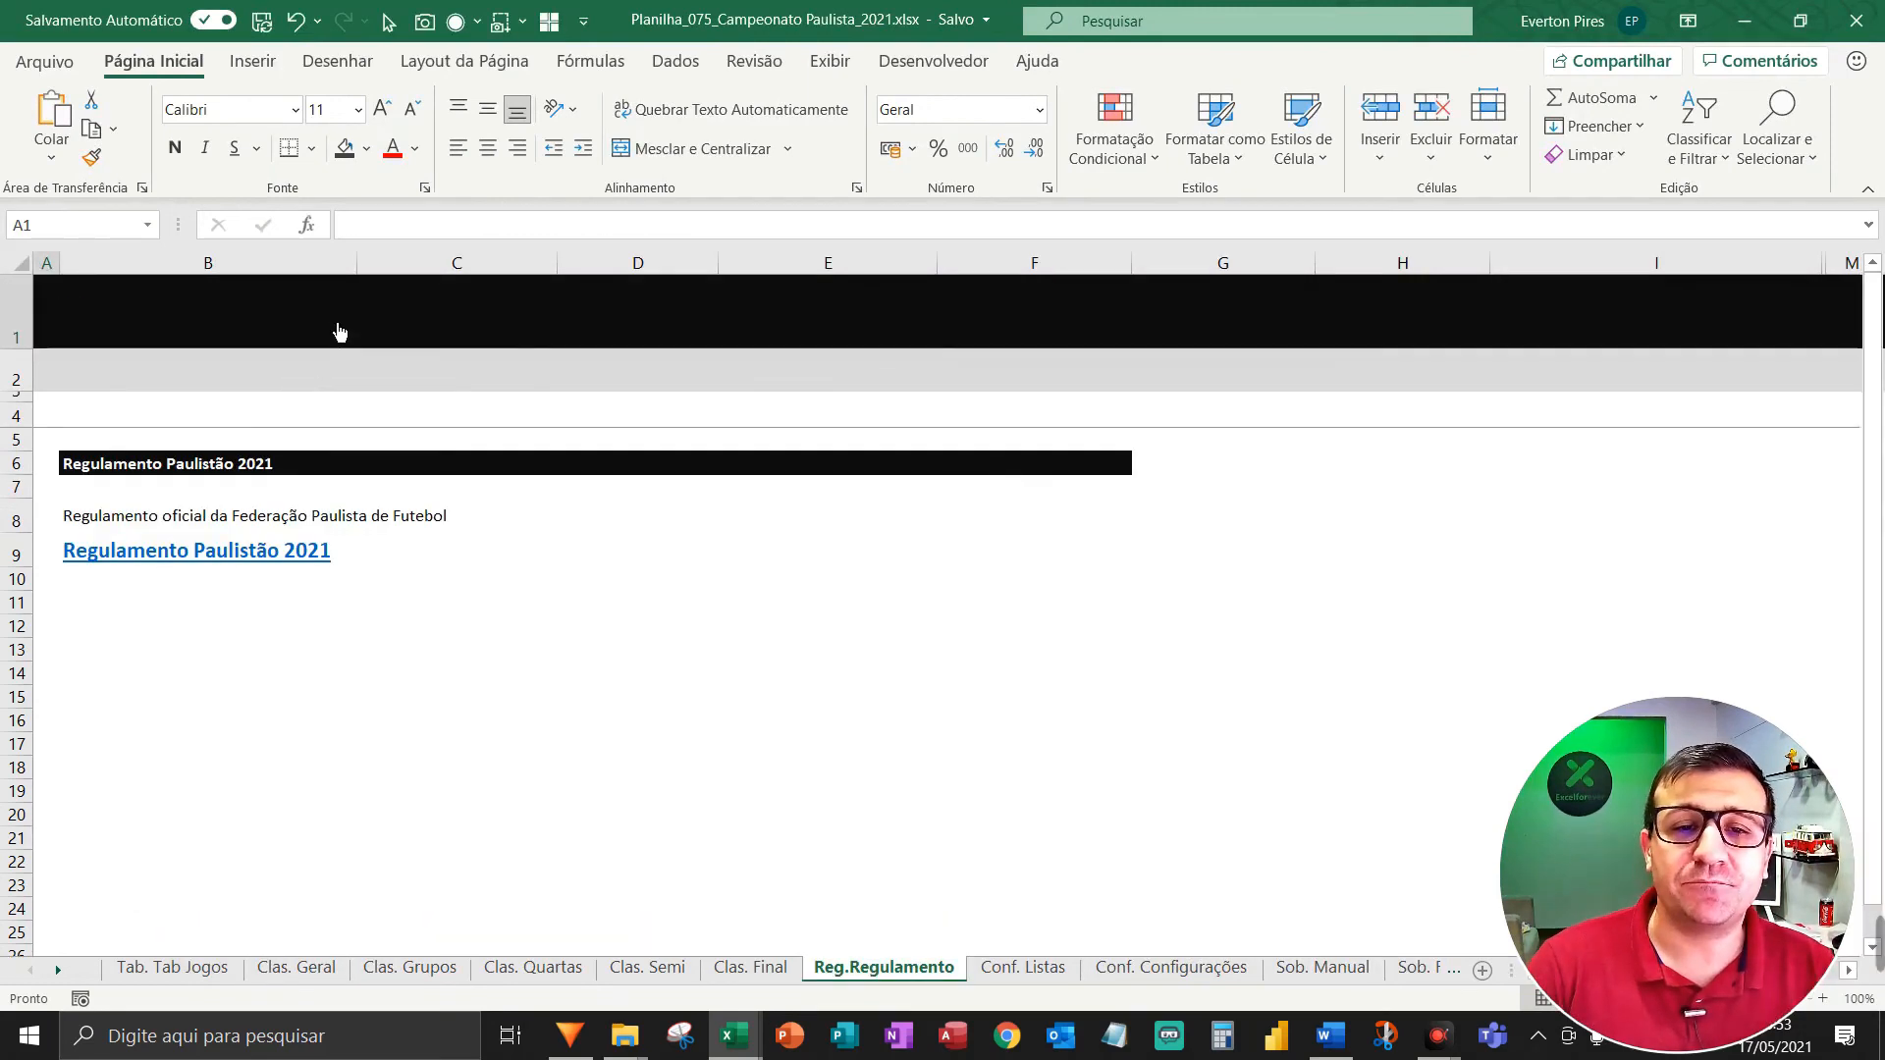
{"action": "key", "text": "F5"}
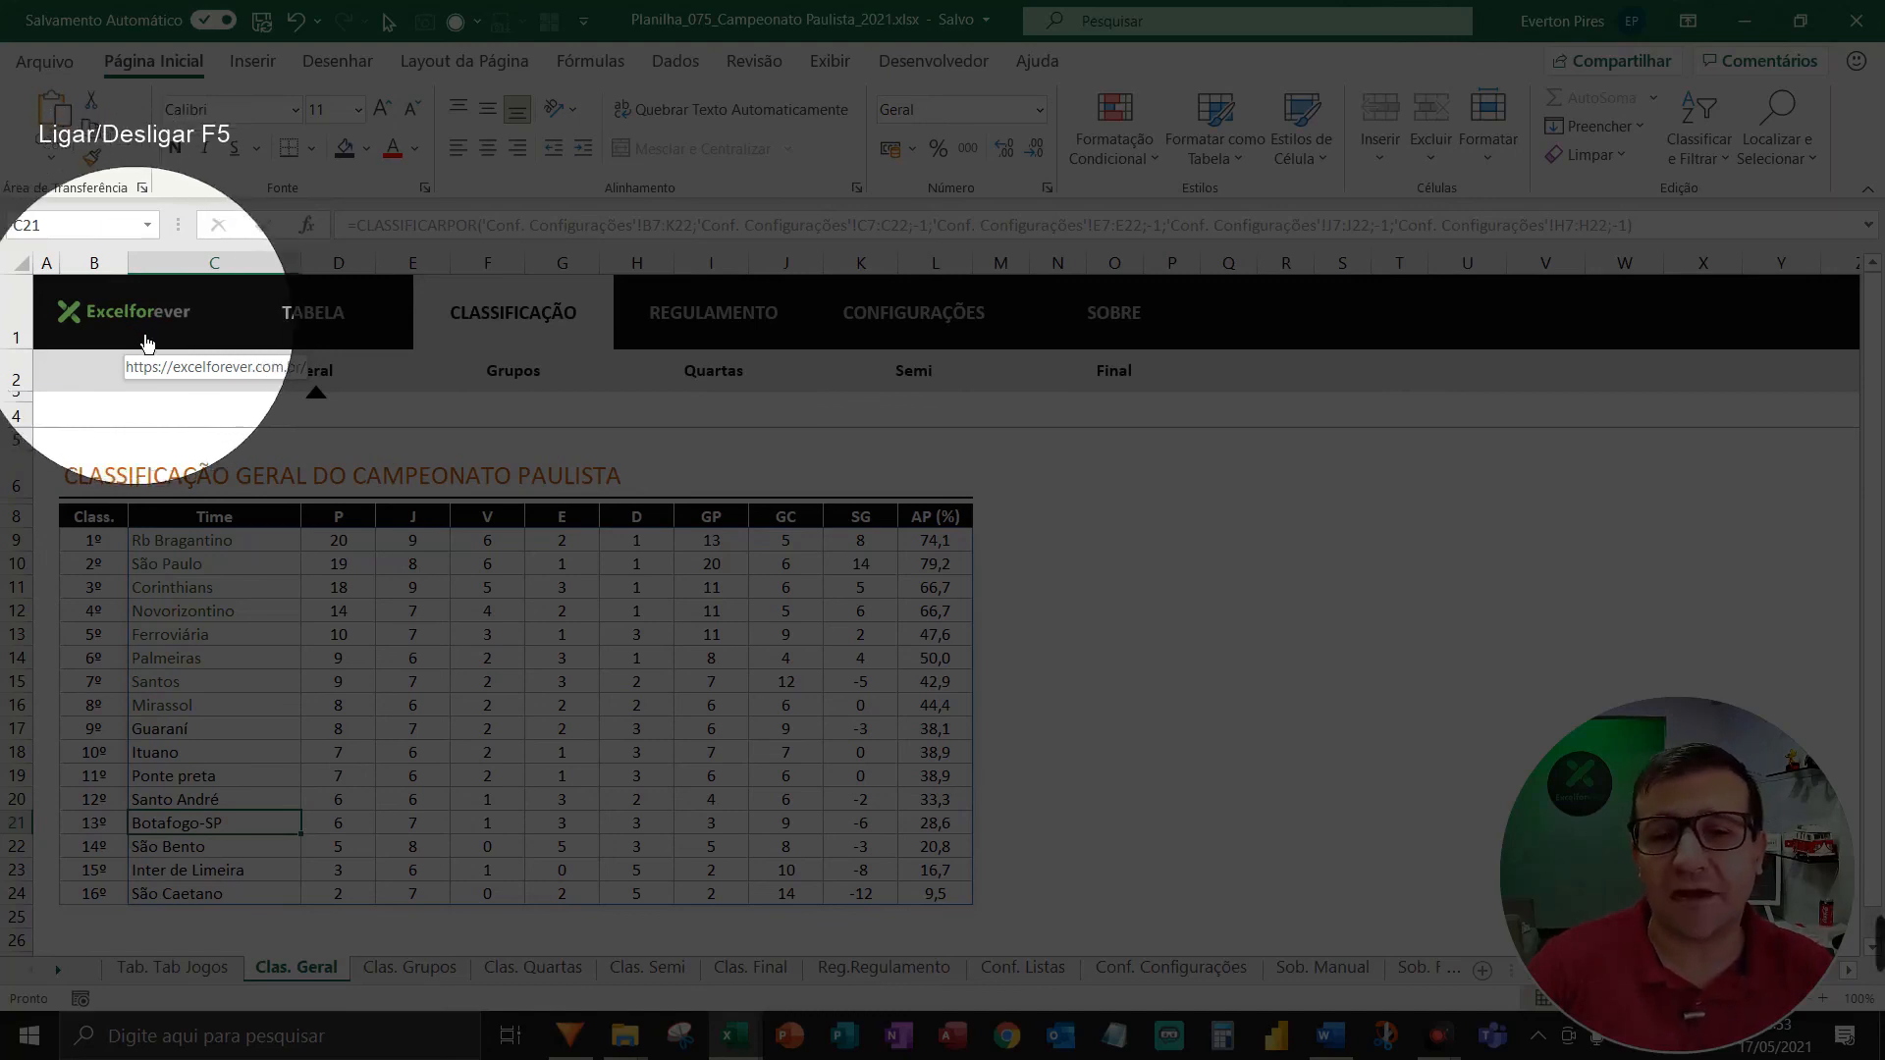
{"action": "key", "text": "F5"}
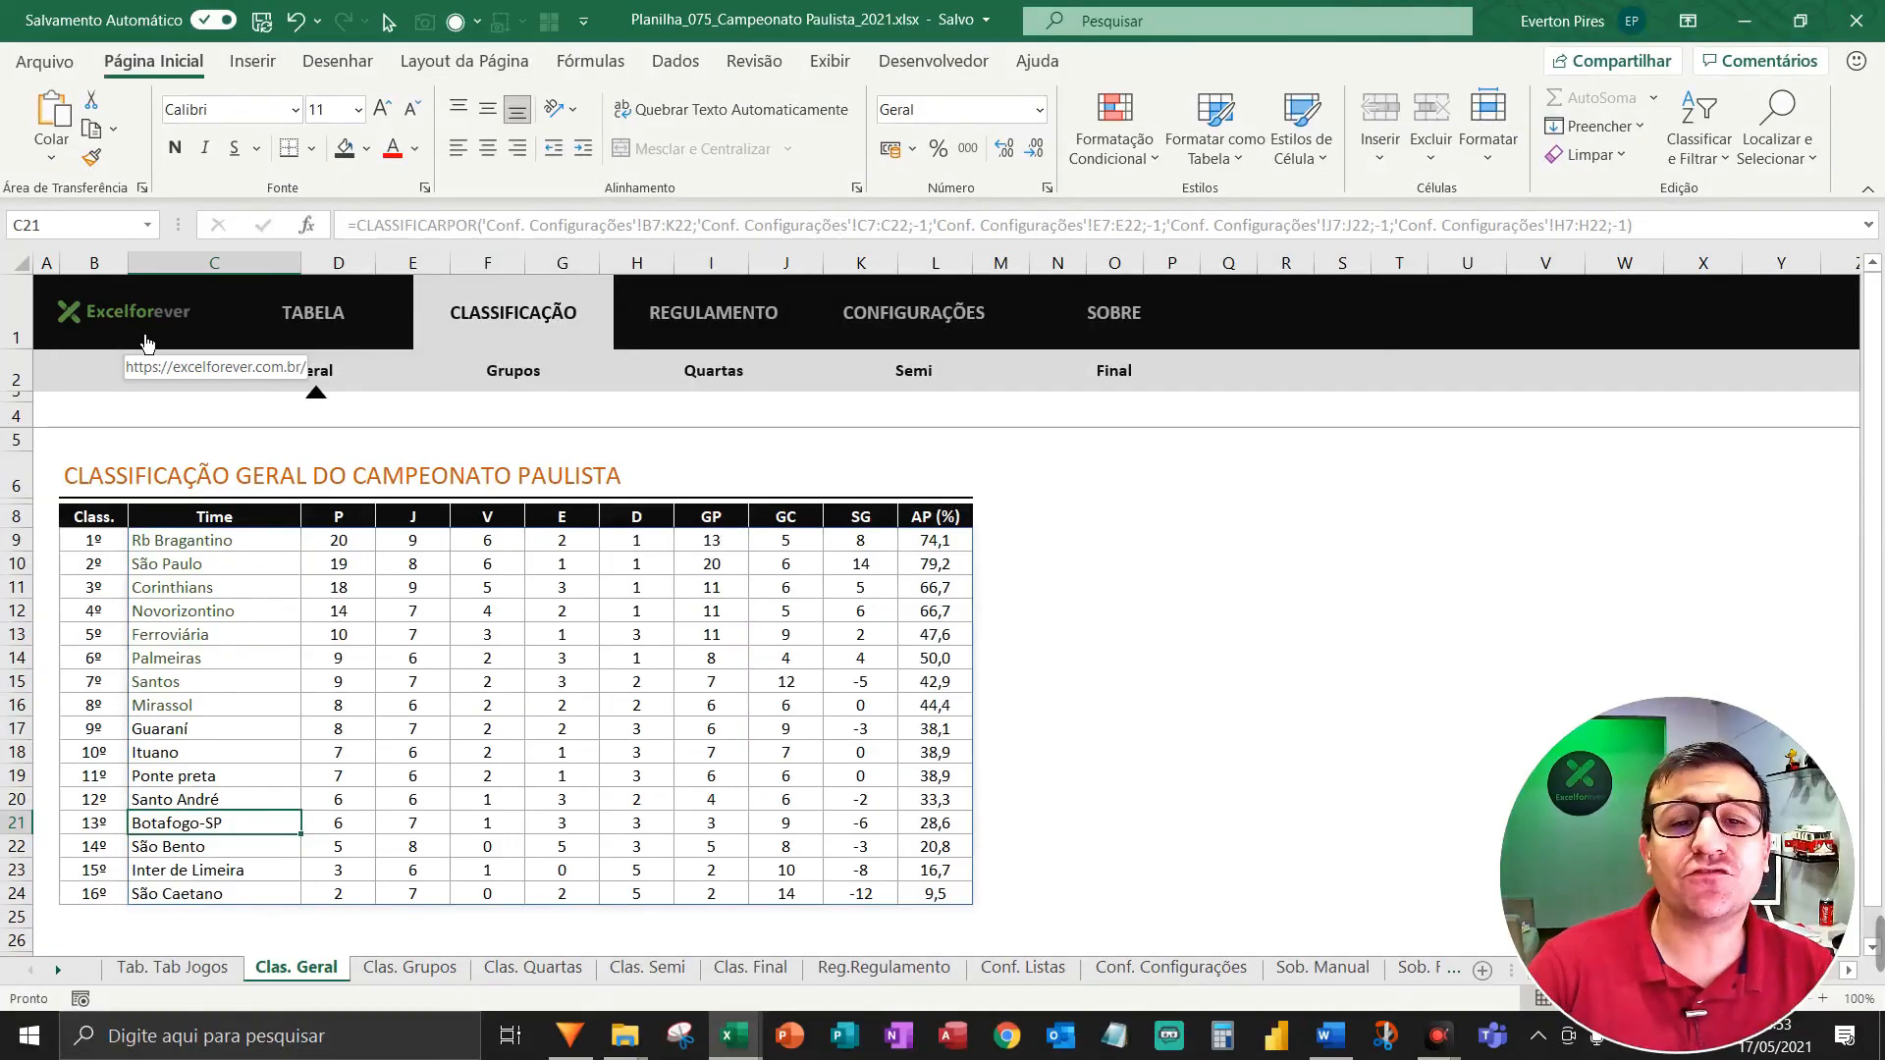